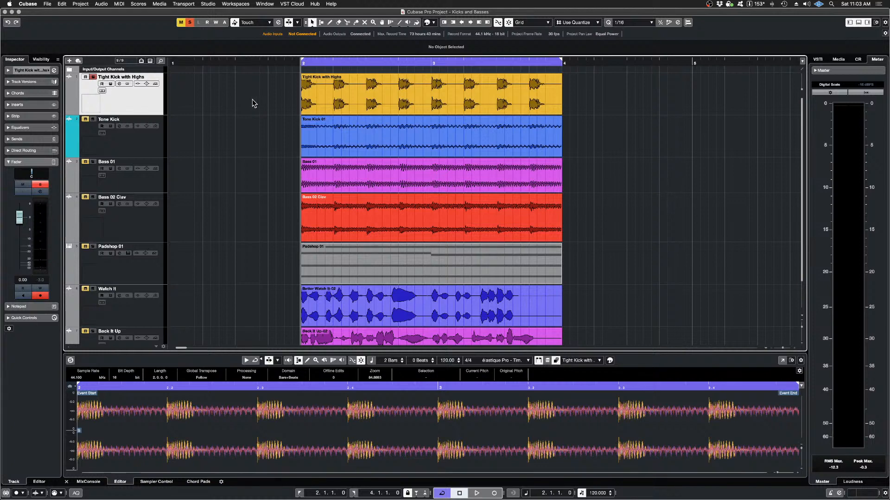
Step: Audition the soloed Tight Kick with Highs track from the start of the loop, and turn its solo off
key("space")
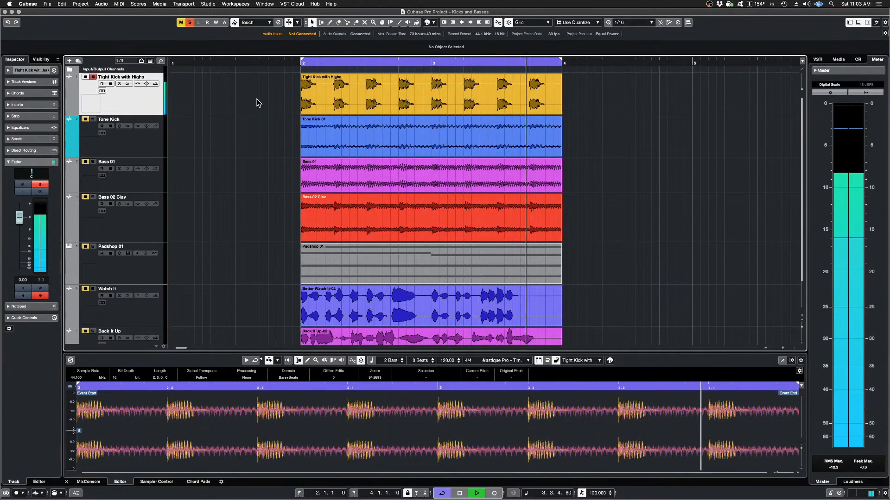
key("space")
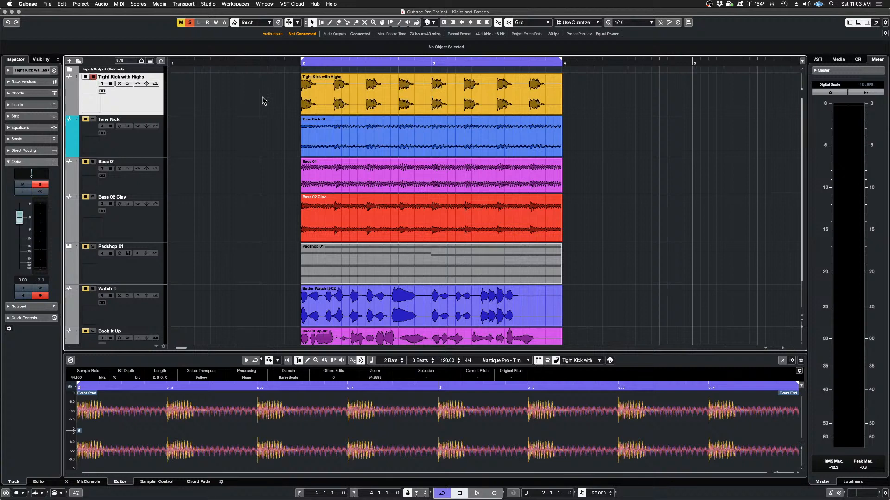
key("space")
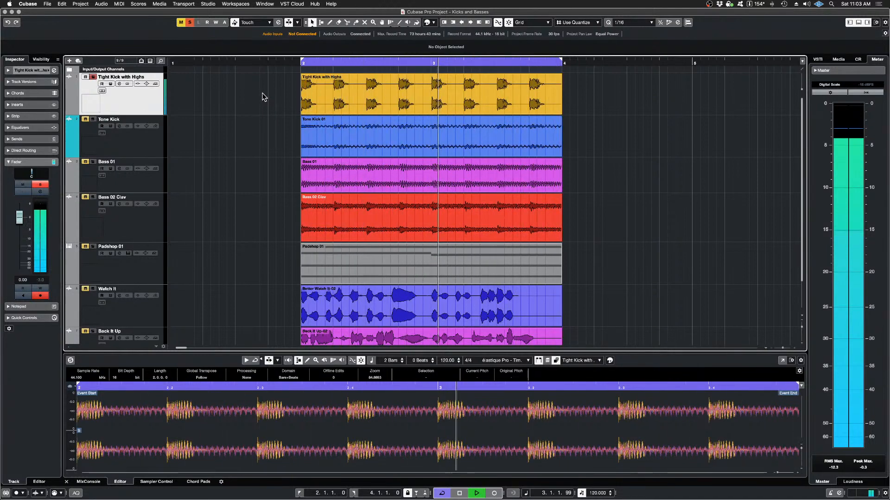
key("space")
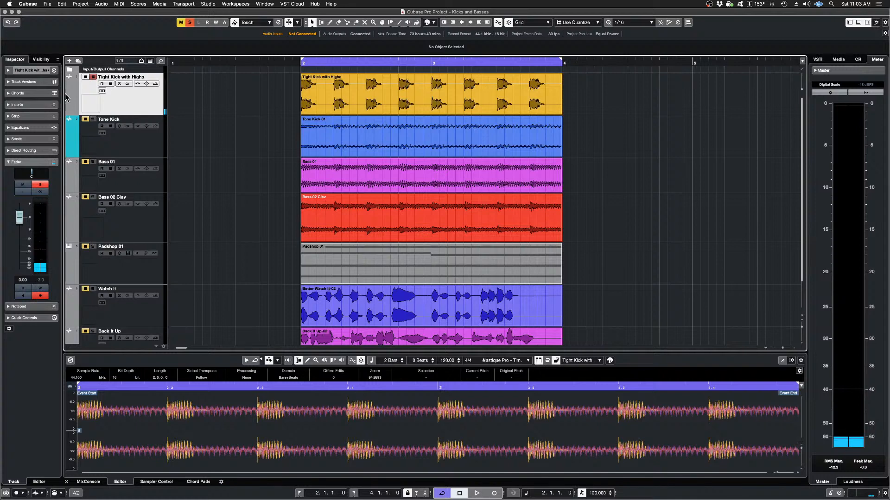
left_click(91, 77)
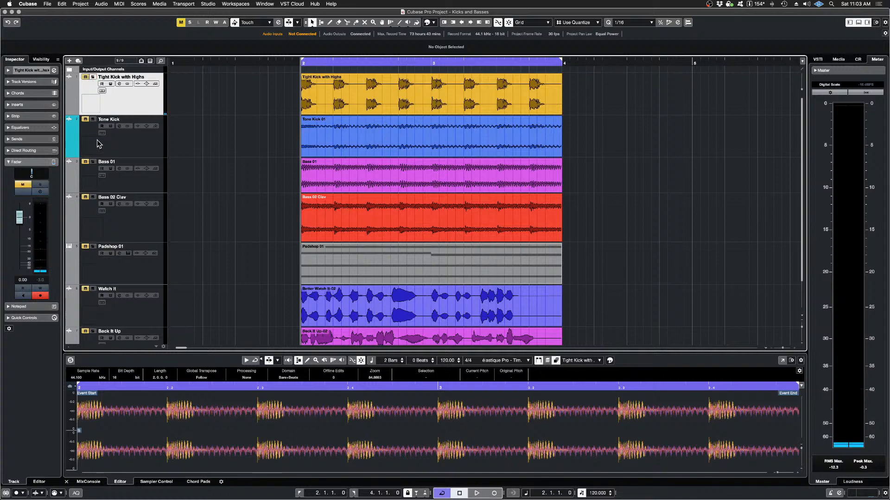
Step: Solo the Tone Kick track, audition it over the loop, and turn its solo off
left_click(86, 119)
left_click(92, 119)
key("space")
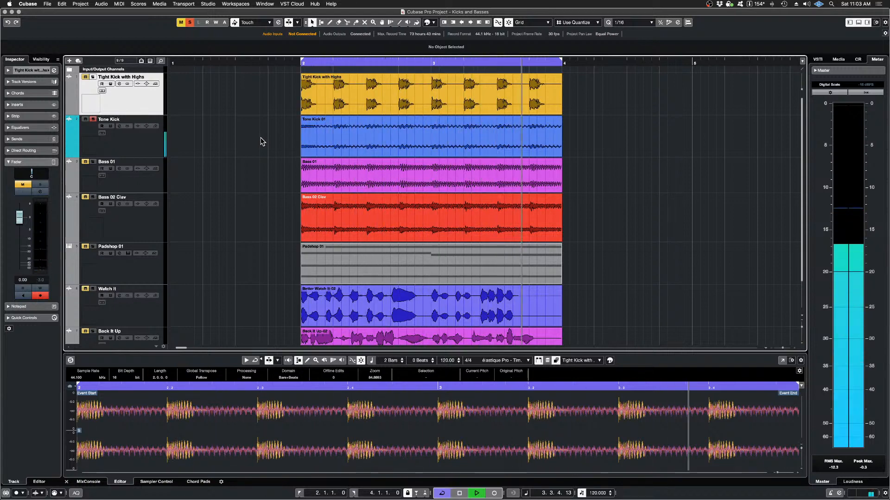
key("space")
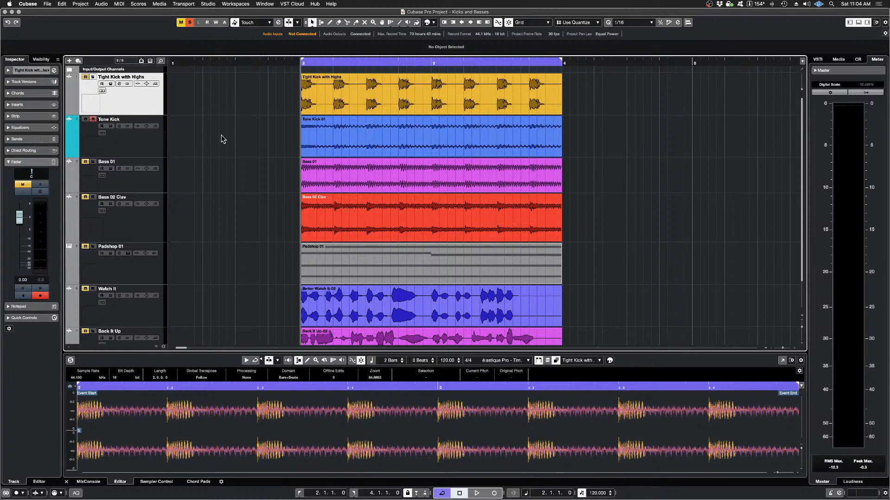
key("space")
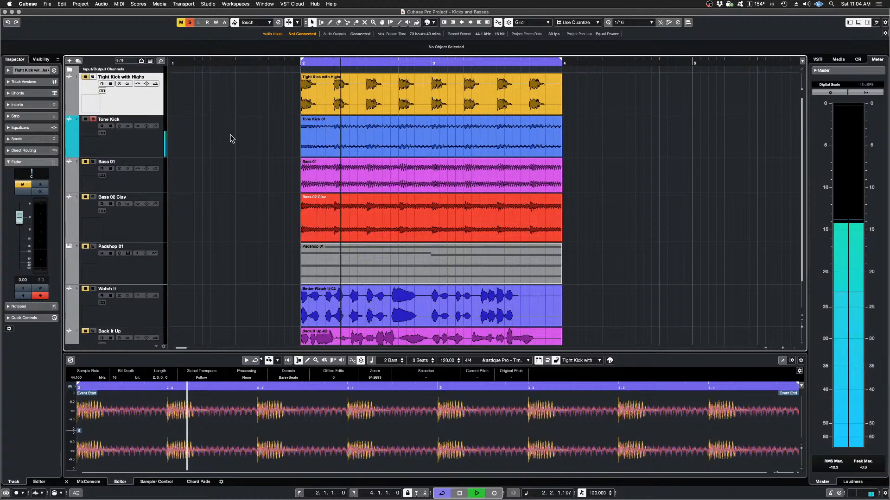
key("space")
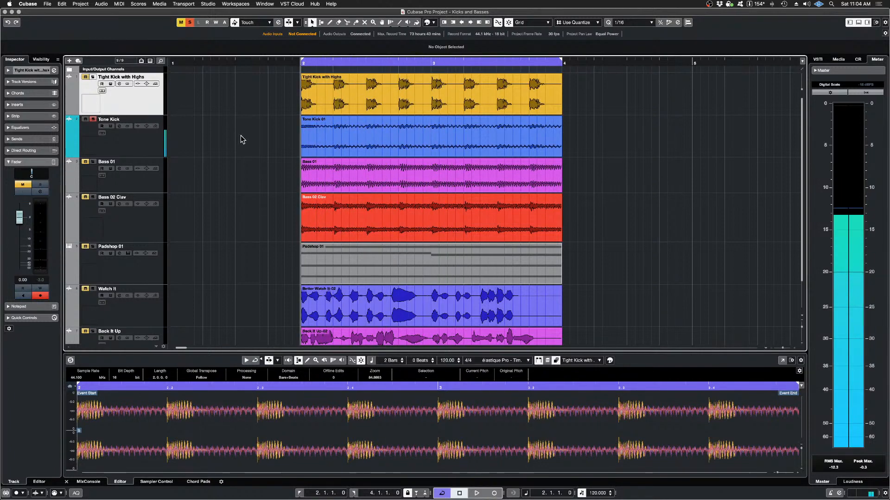
left_click(93, 119)
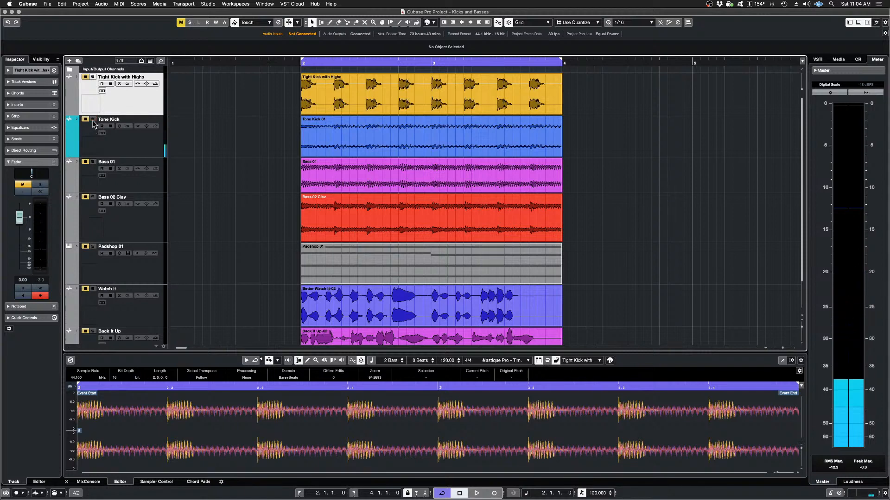
Step: Solo the Bass 01 track, audition it, and turn its solo off
left_click(93, 161)
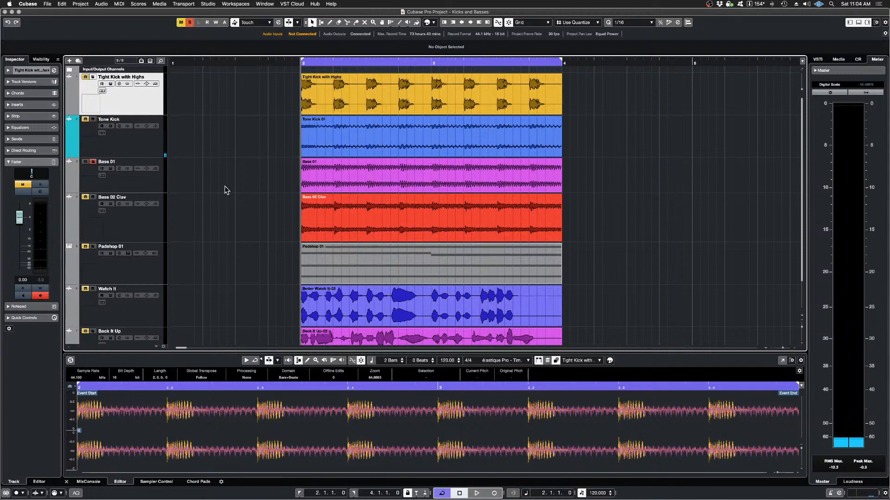
key("space")
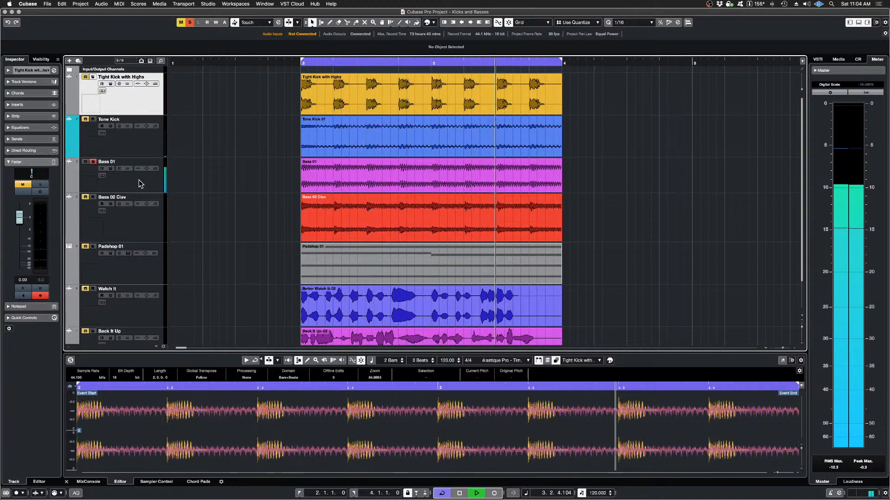
key("space")
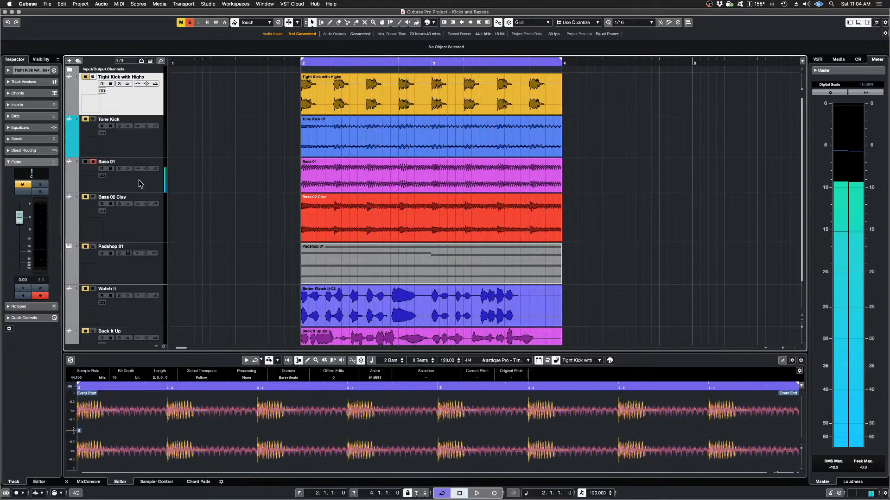
left_click(93, 162)
Step: Solo the Bass 02 Clav track, audition it, and turn its solo off
left_click(92, 197)
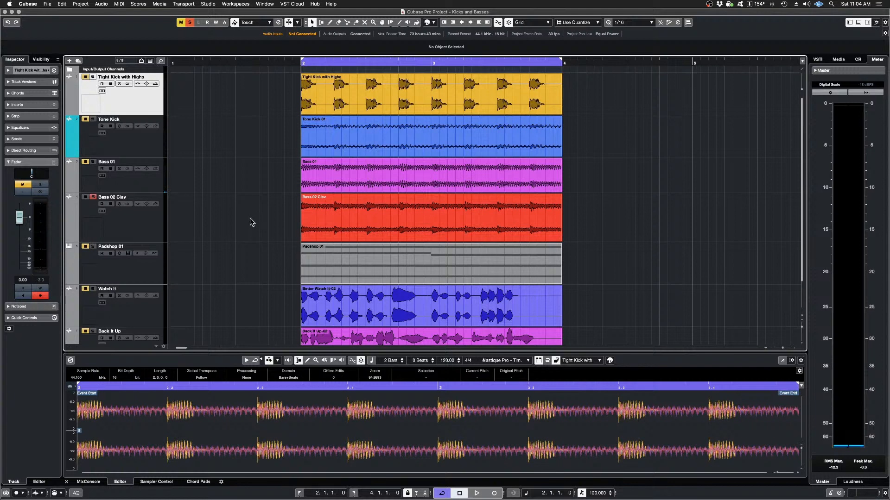
key("space")
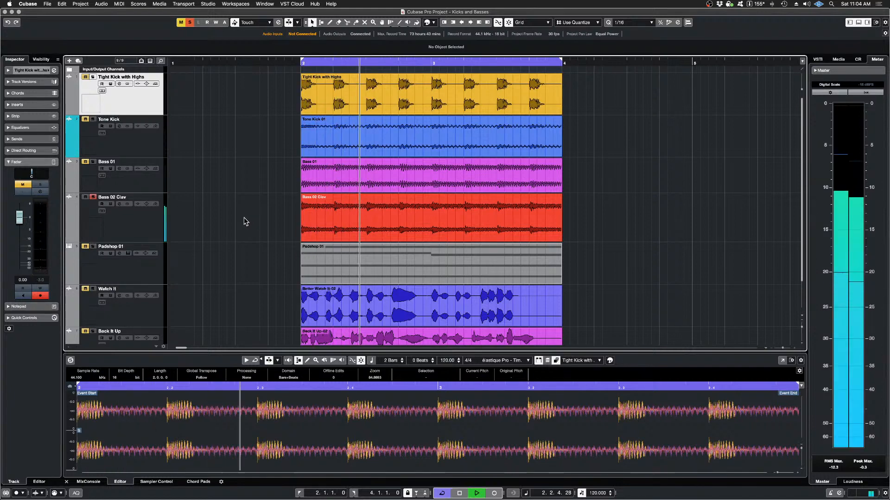
key("space")
left_click(92, 197)
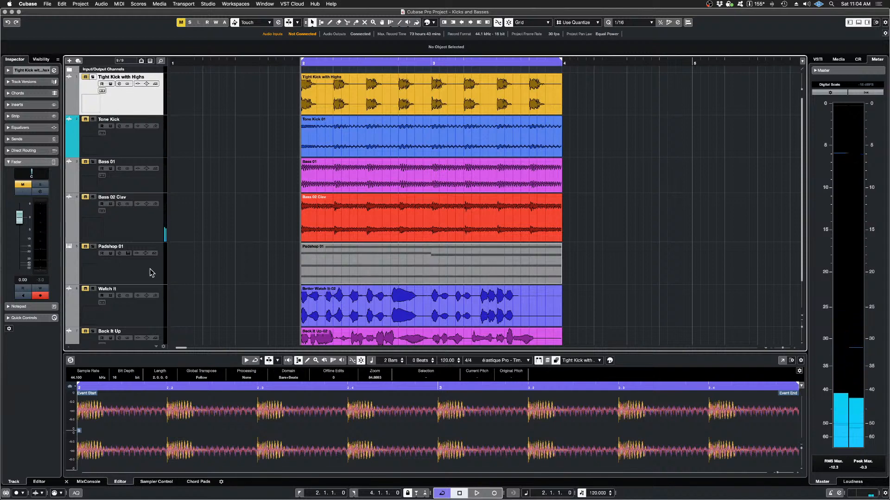
Step: Solo the Padshop 01 track, audition it, and turn its solo off
left_click(93, 247)
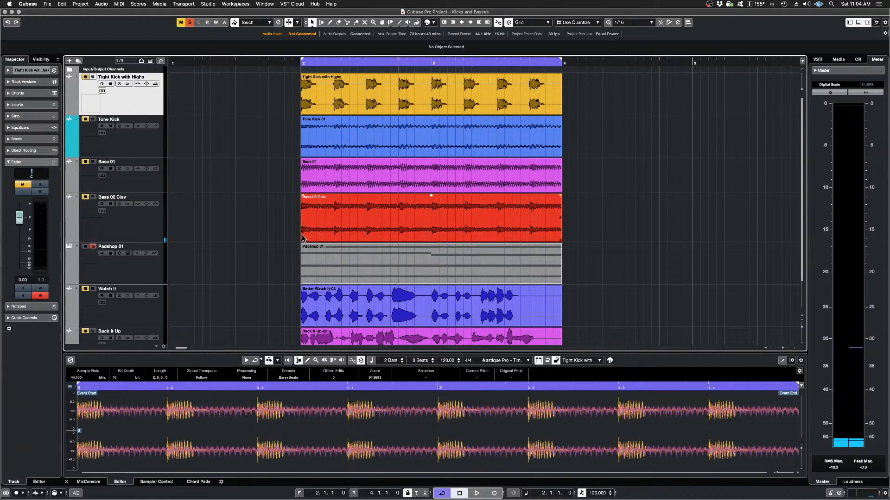
key("space")
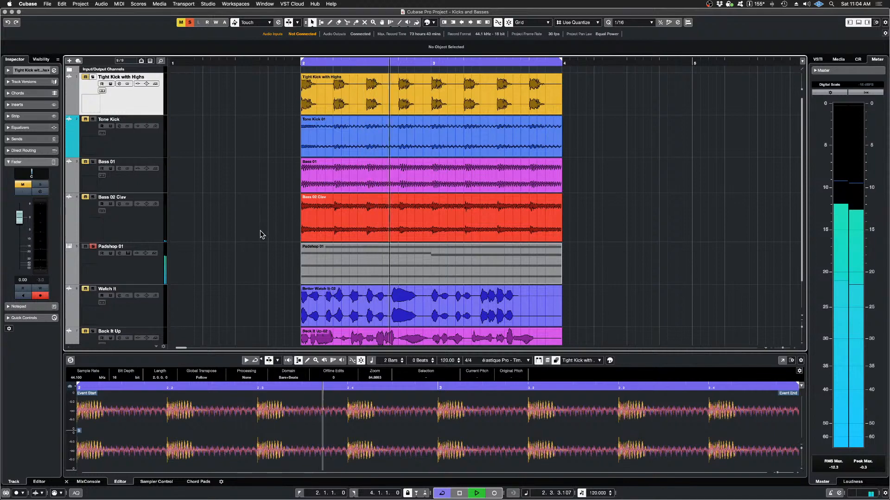
key("space")
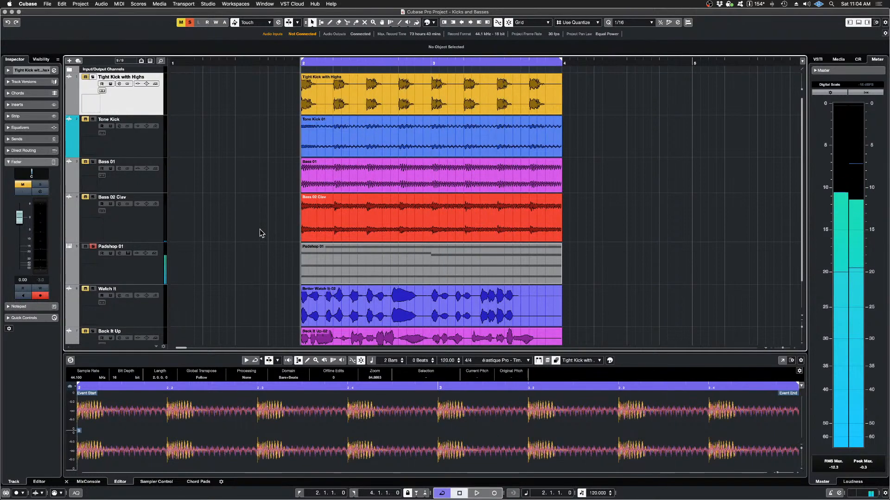
left_click(92, 246)
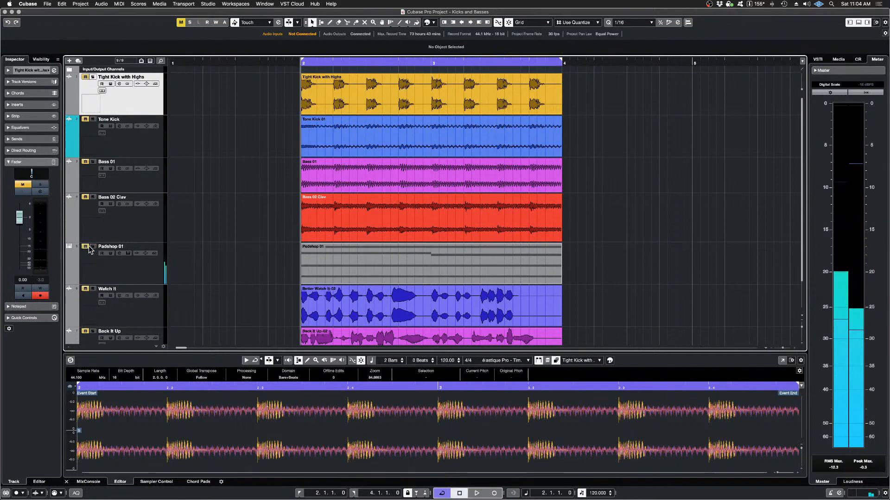
Step: Solo the Watch It vocal track, audition it, and turn its solo off
scroll(237, 280, "down", 2)
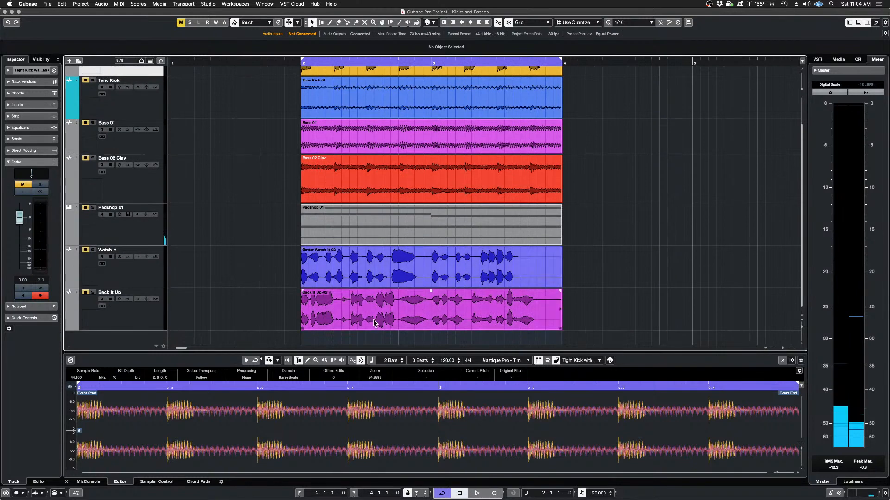
left_click(93, 250)
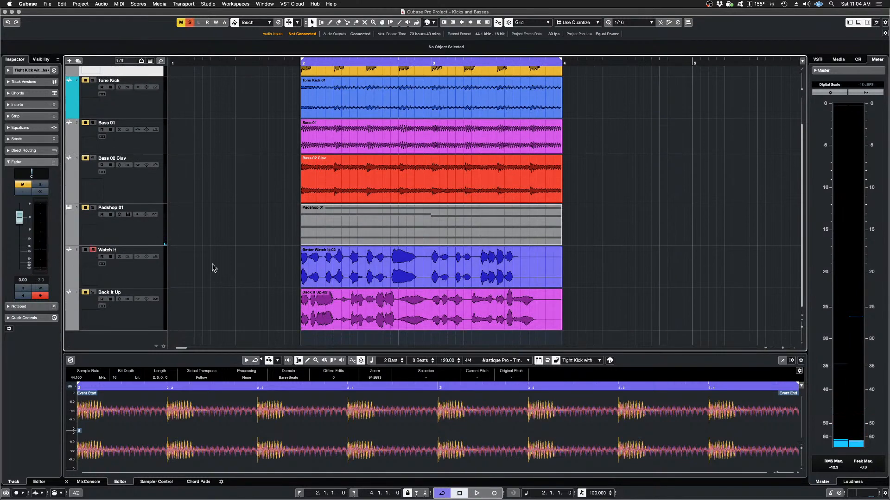
key("space")
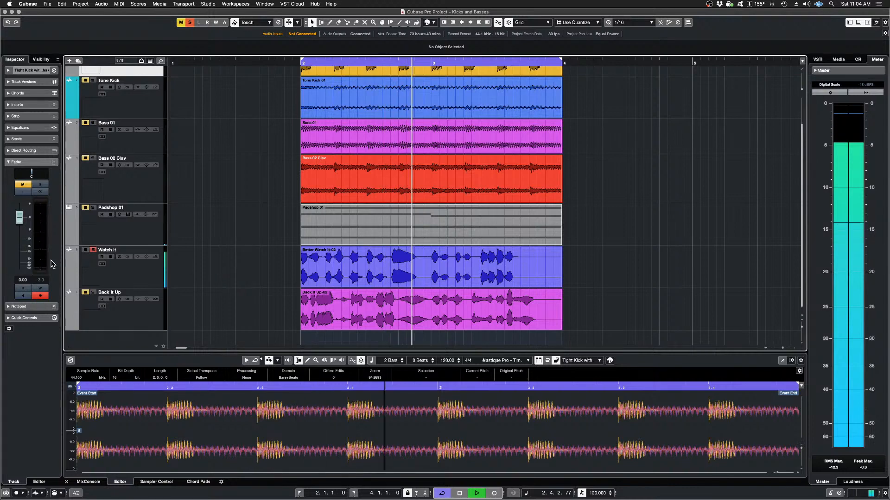
key("space")
left_click(93, 250)
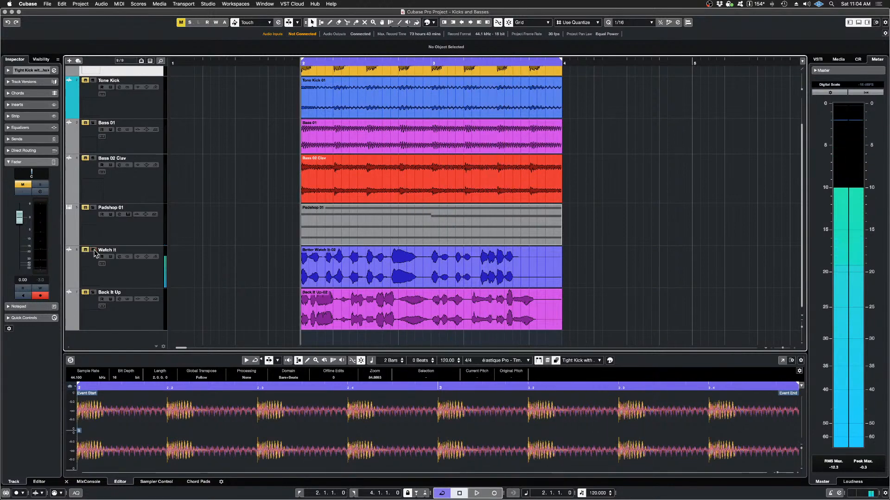
Step: Solo the Back It Up vocal track, audition it, and turn its solo off
left_click(93, 293)
key("space")
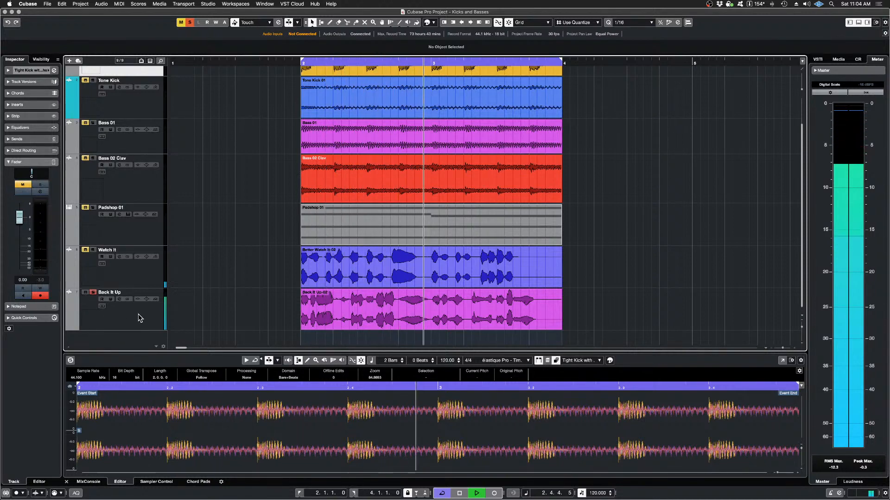
key("space")
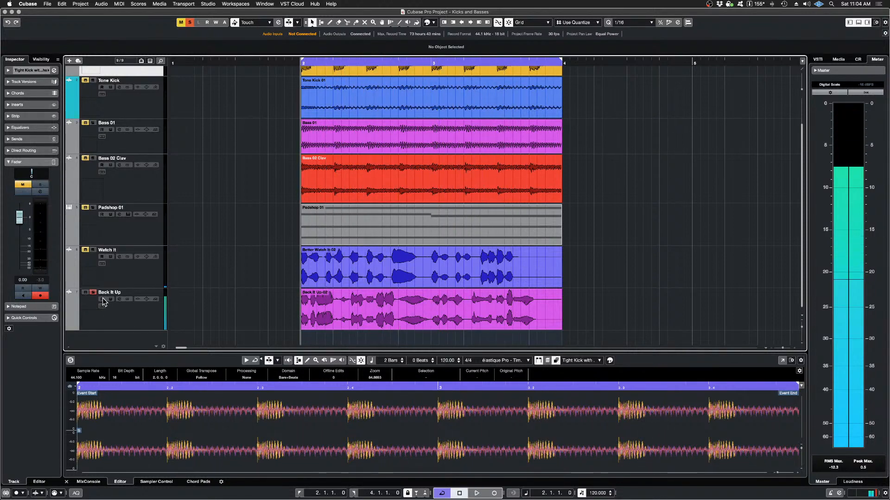
left_click(93, 293)
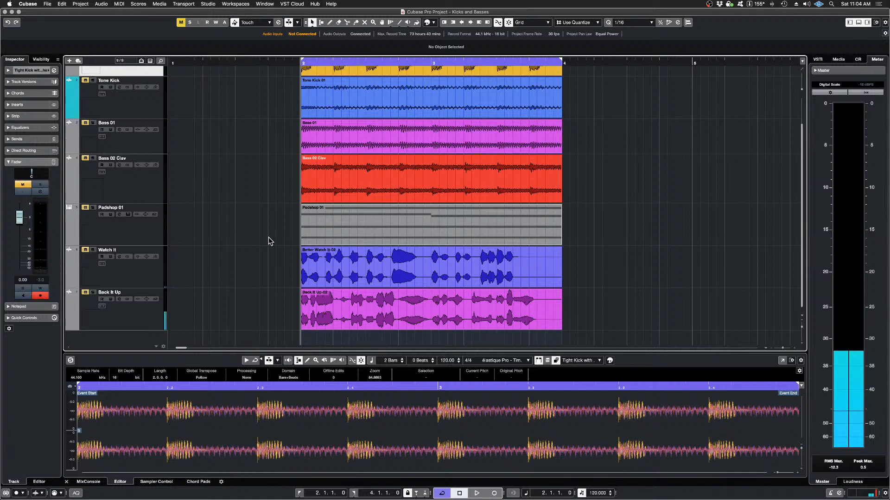
Step: Solo and audition the Tight Kick with Highs track, and add Tone Kick to the solo to hear both kicks together
scroll(268, 238, "up", 2)
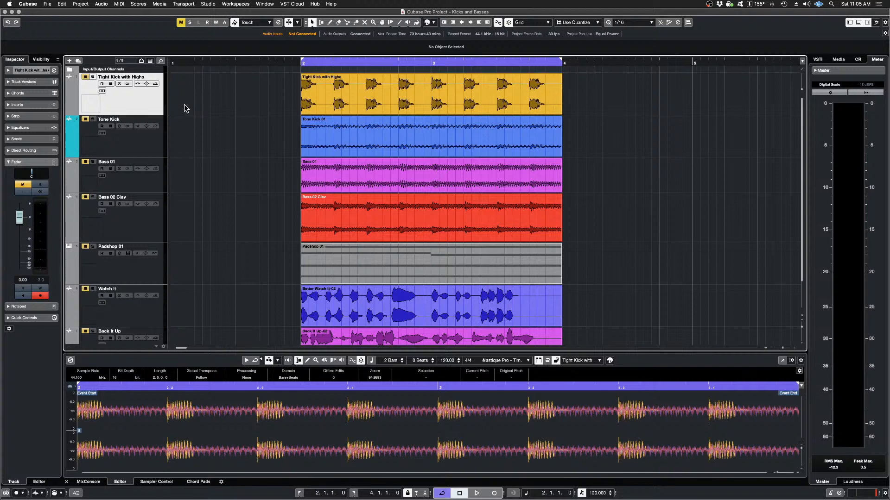
left_click(93, 76)
key("space")
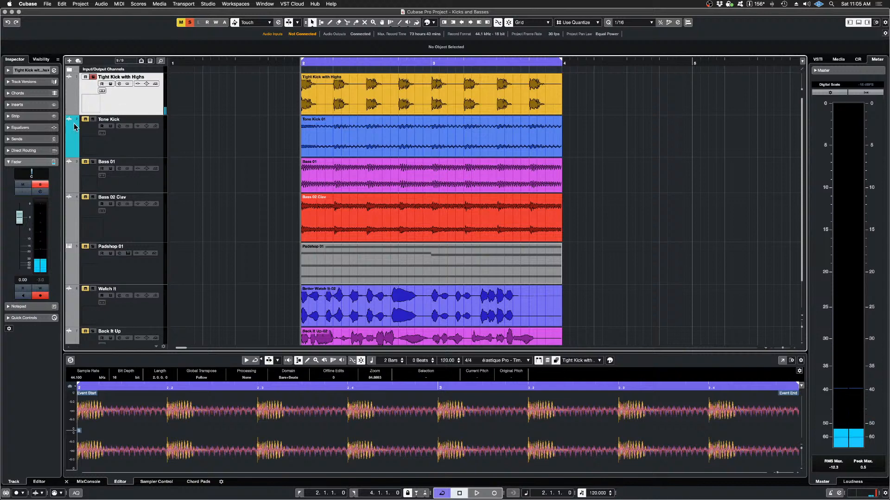
left_click(93, 119)
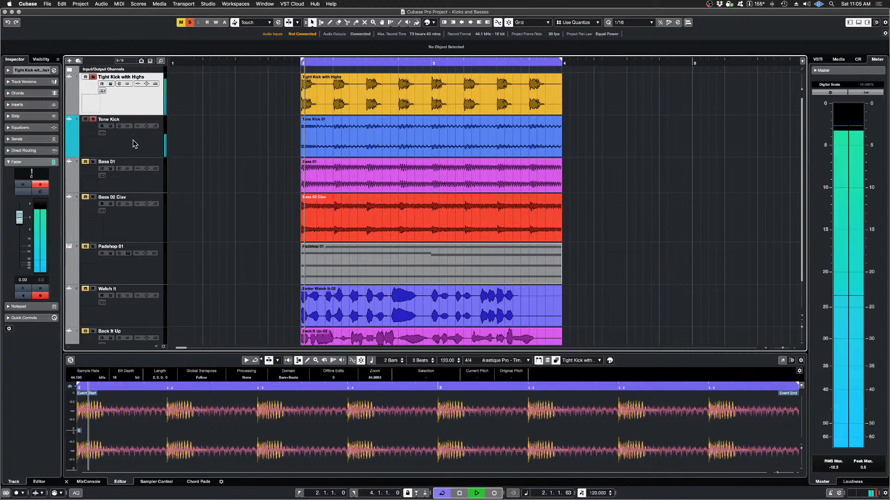
key("space")
Step: Turn off the solo on Tight Kick with Highs and audition the Tone Kick alone
left_click(93, 77)
left_click(86, 77)
key("space")
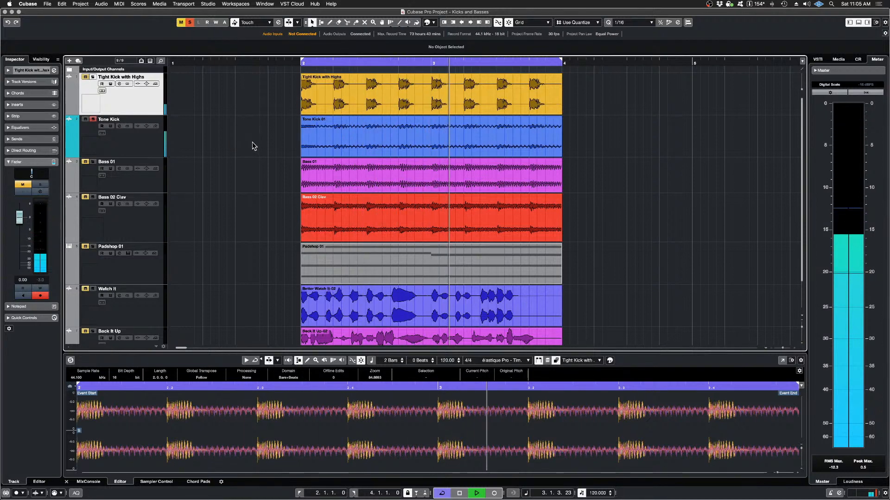
key("space")
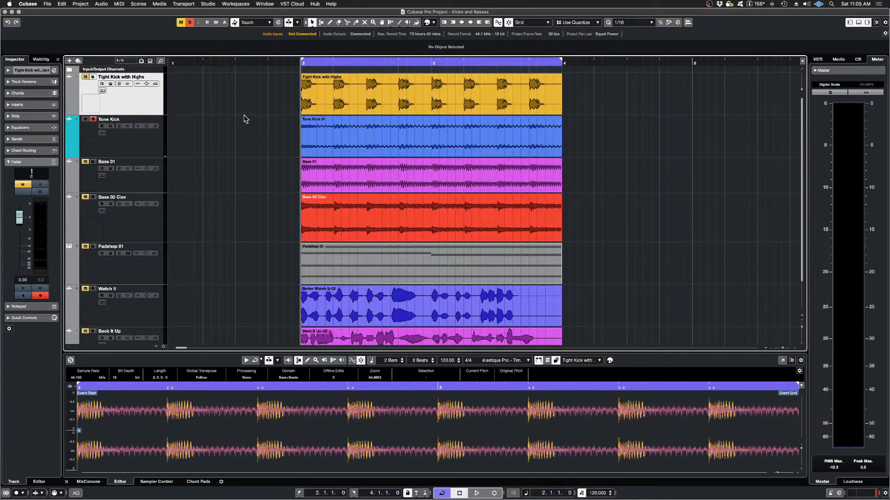
Step: Select both kick events, solo Tight Kick with Highs too, and open the events in the SpectraLayers extension with an enlarged editor
left_click_drag(244, 94, 375, 147)
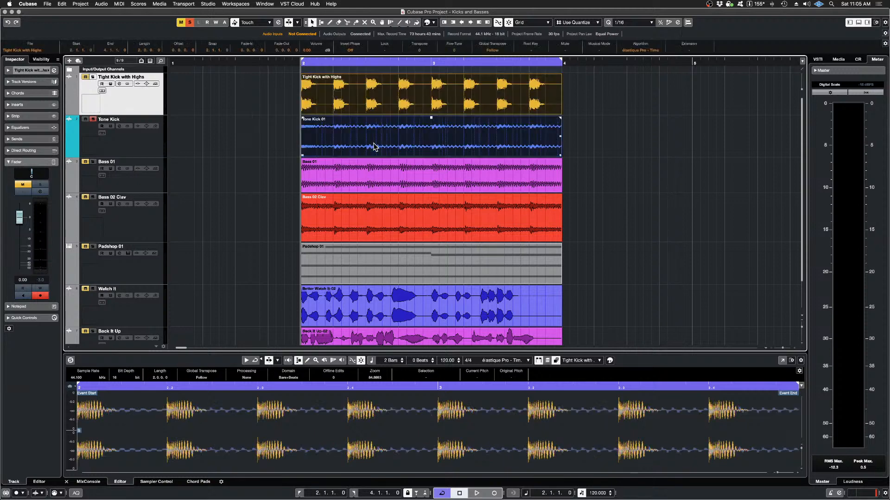
left_click(93, 77)
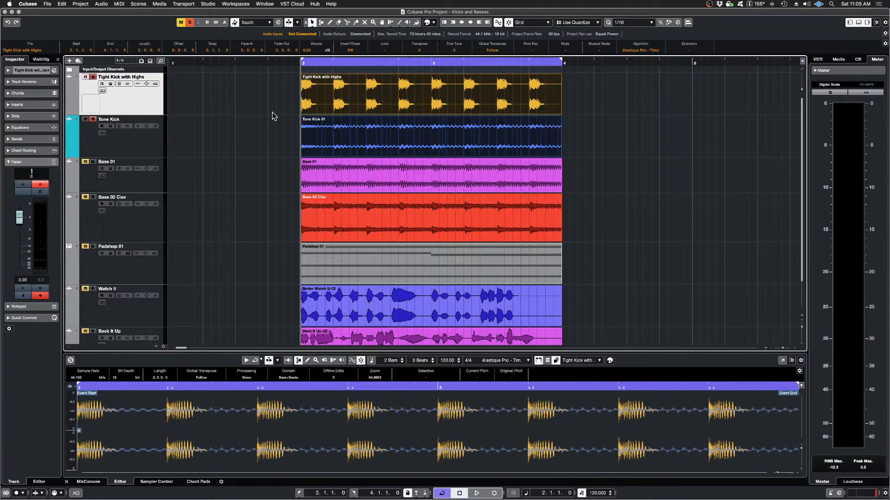
left_click(102, 3)
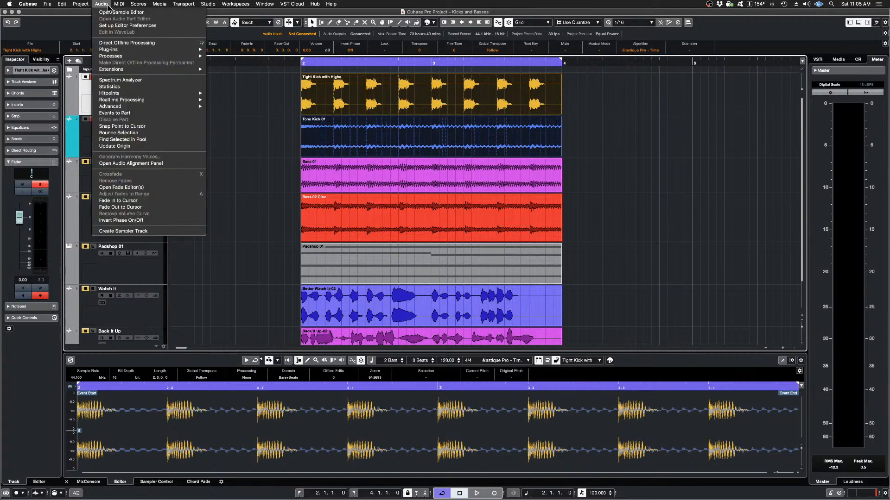
mouse_move(159, 70)
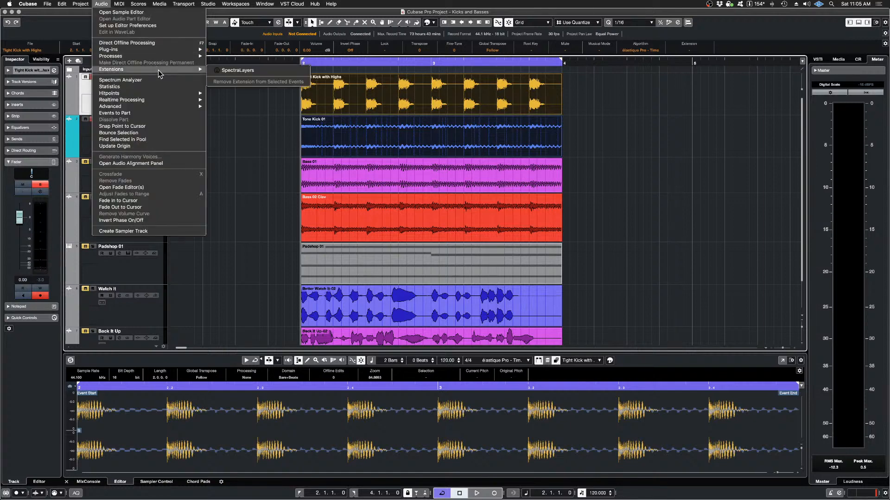
left_click(274, 71)
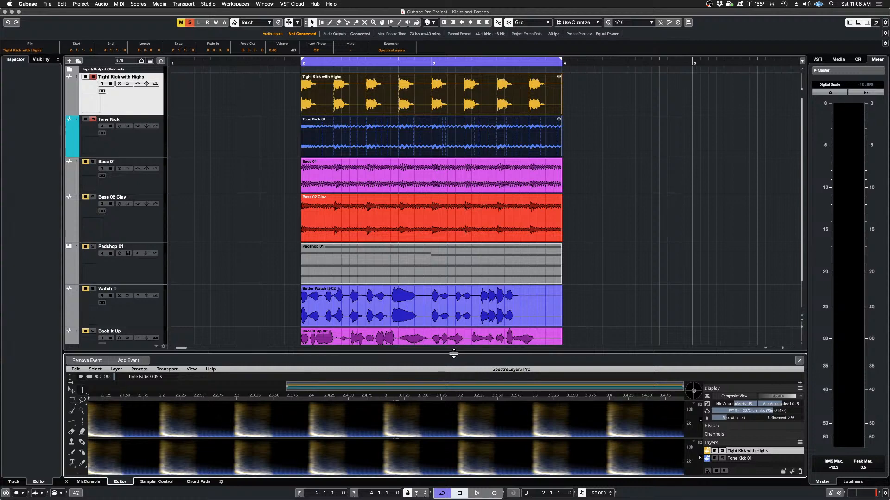
left_click_drag(453, 354, 434, 157)
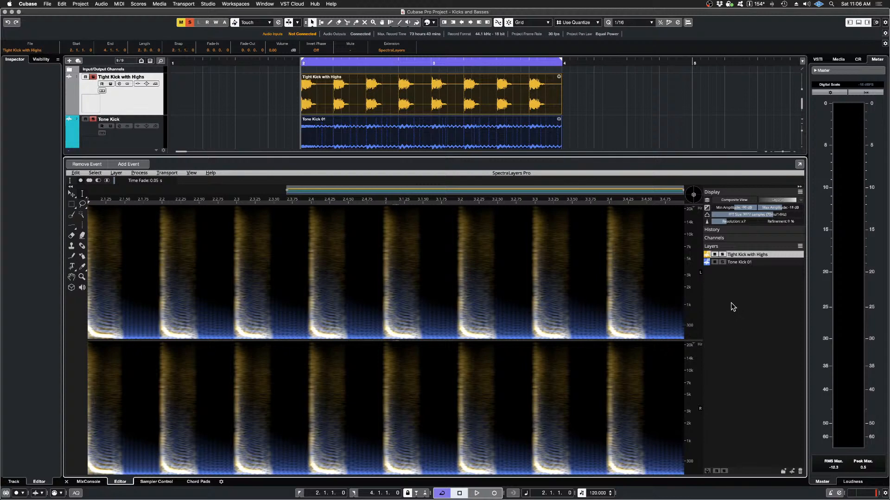
Step: Solo the Tight Kick with Highs layer in SpectraLayers and audition it
left_click(722, 255)
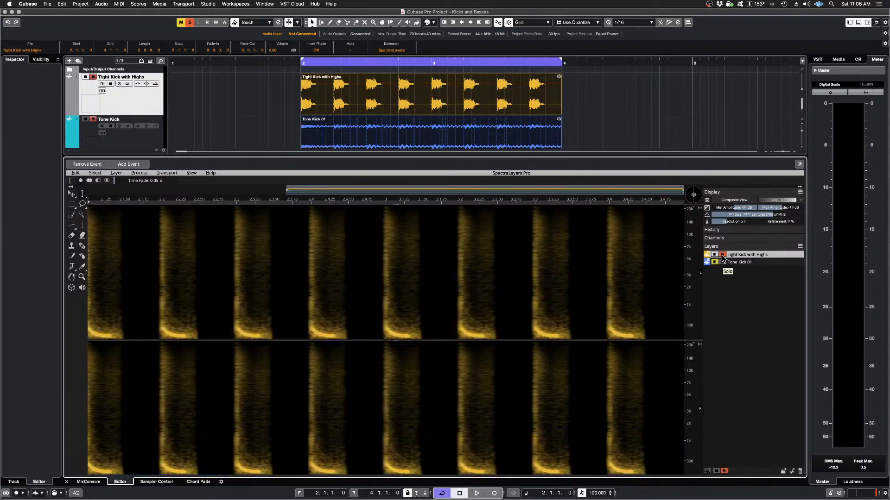
key("space")
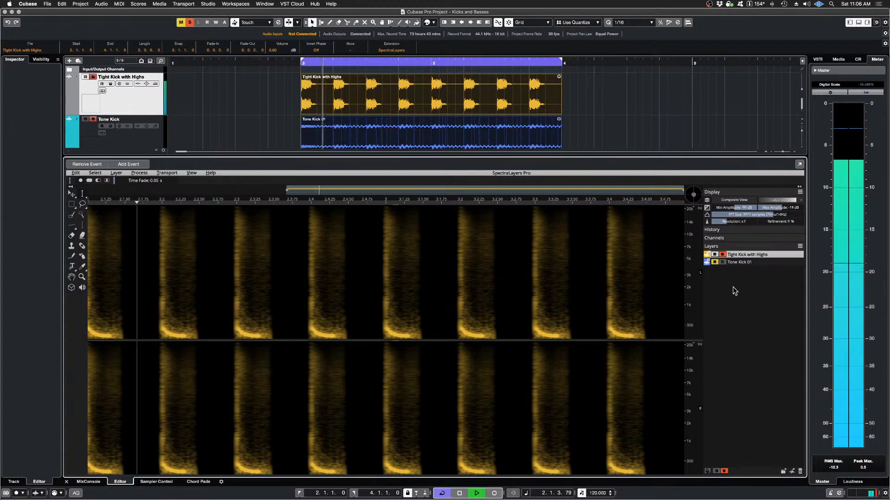
key("space")
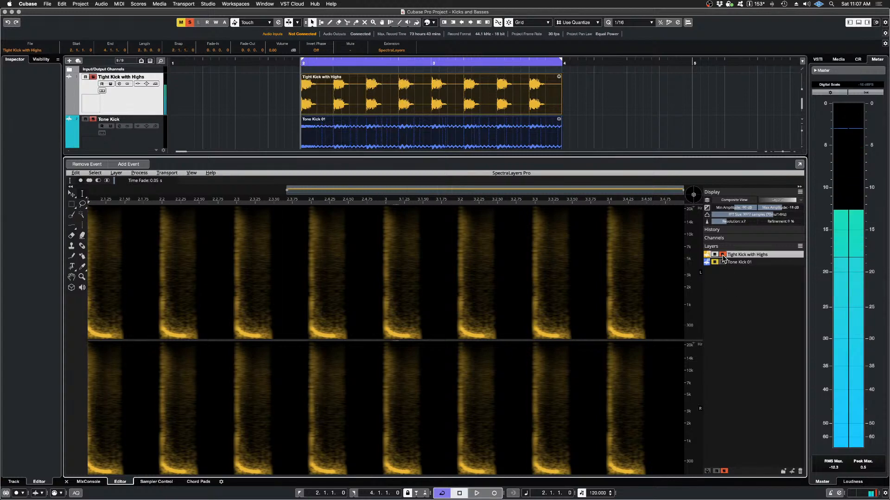
Step: Switch the layer solo to Tone Kick 01 and audition it
left_click(722, 262)
left_click(722, 263)
key("space")
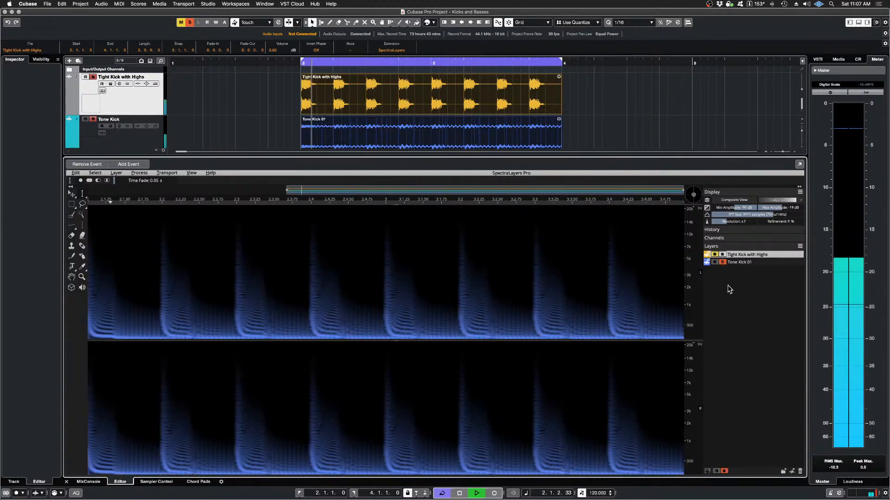
key("space")
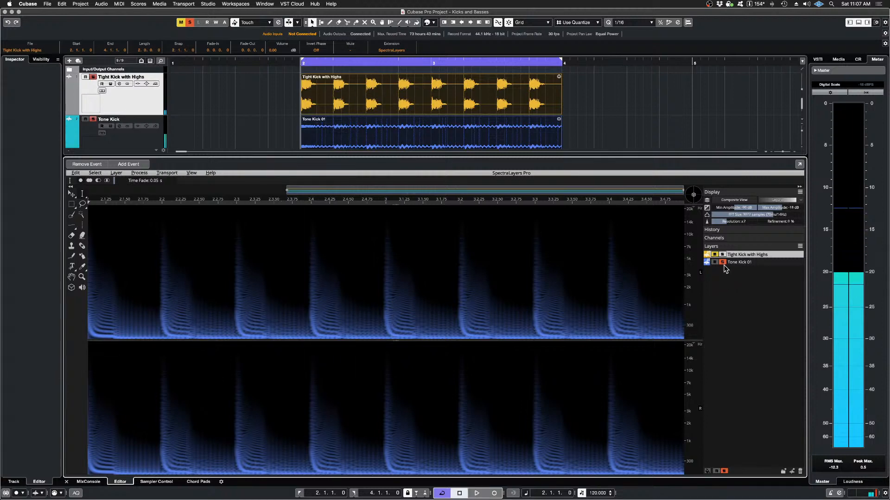
Step: Make Tone Kick 01 the active layer and audition it in solo again
left_click(724, 265)
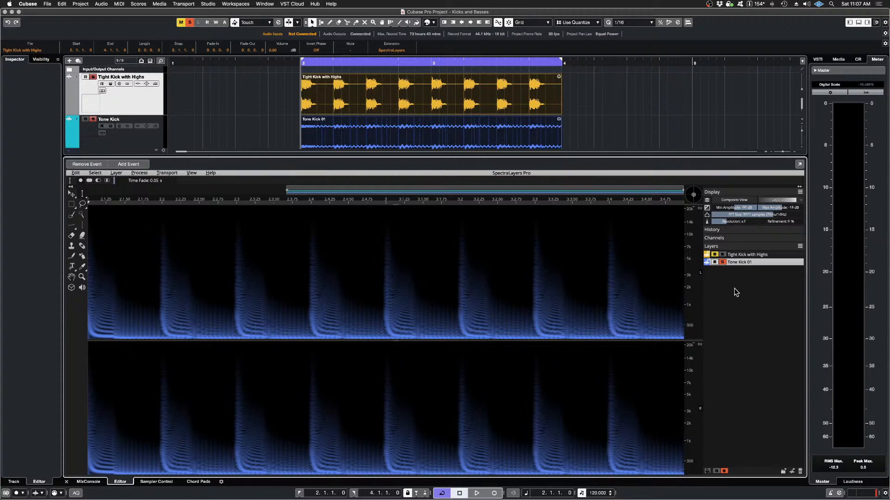
key("space")
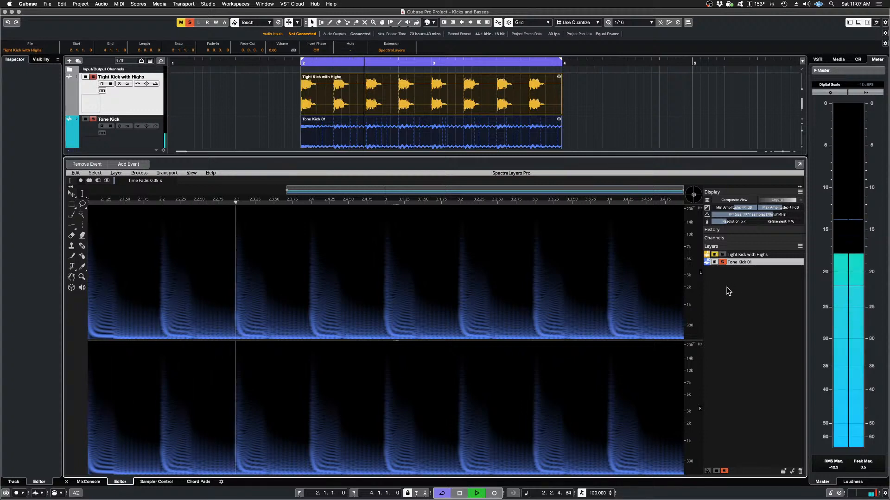
key("space")
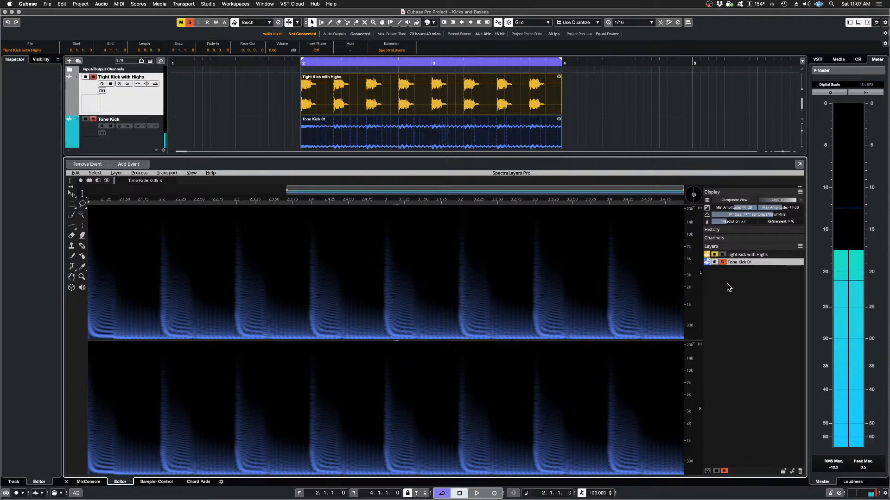
Step: Switch the solo back to the Tight Kick with Highs layer, audition it, and turn its solo off
left_click(722, 262)
left_click(722, 255)
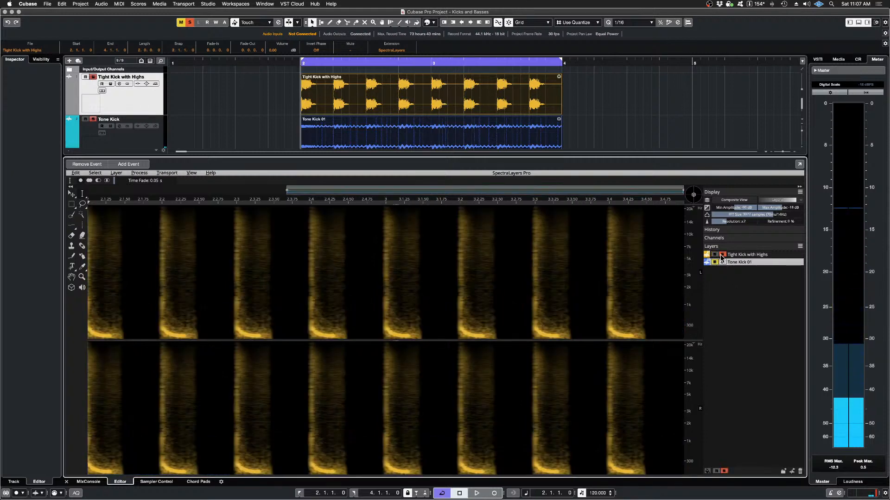
key("space")
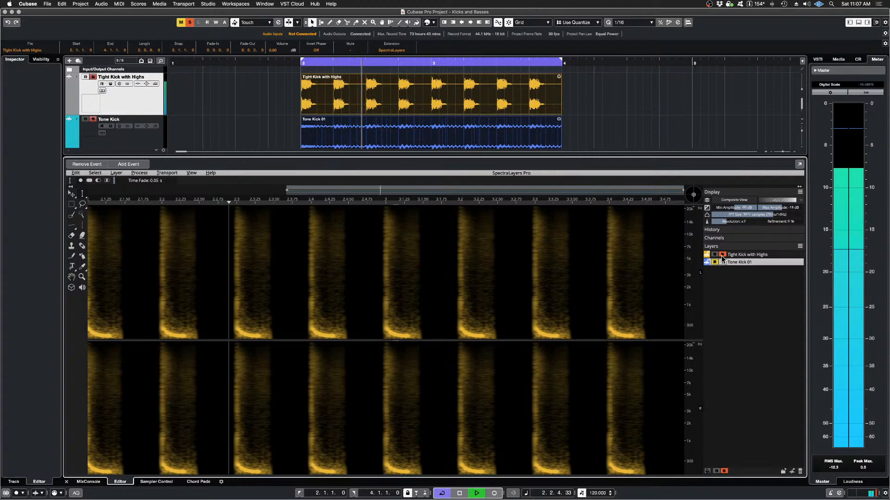
left_click(722, 255)
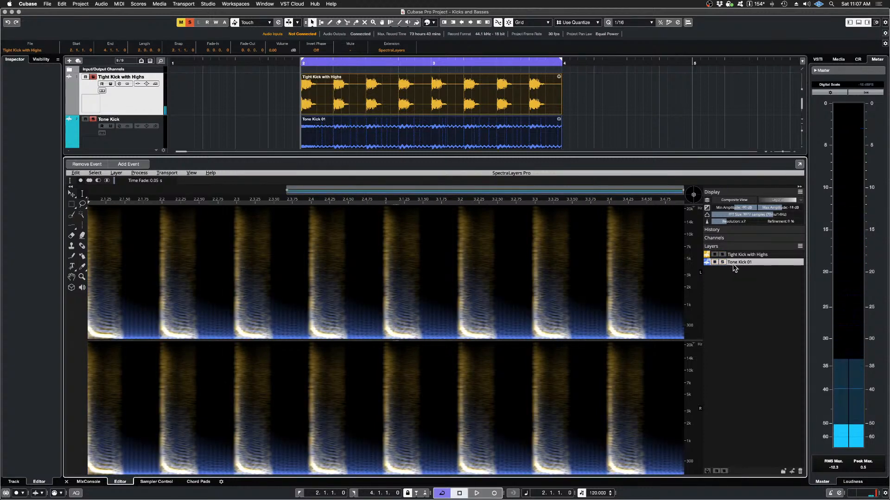
Step: Set up an Imprint process on the Tone Kick 01 layer with operation Cast and Tight Kick with Highs as source
left_click(148, 174)
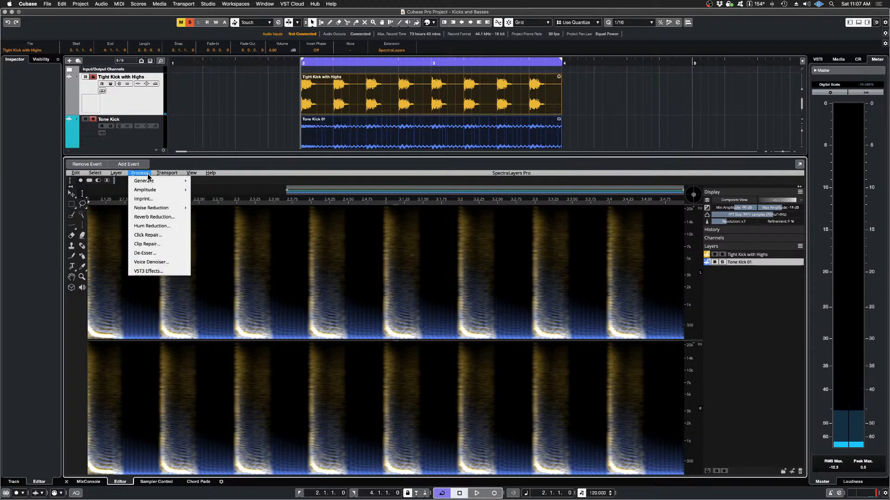
left_click(160, 199)
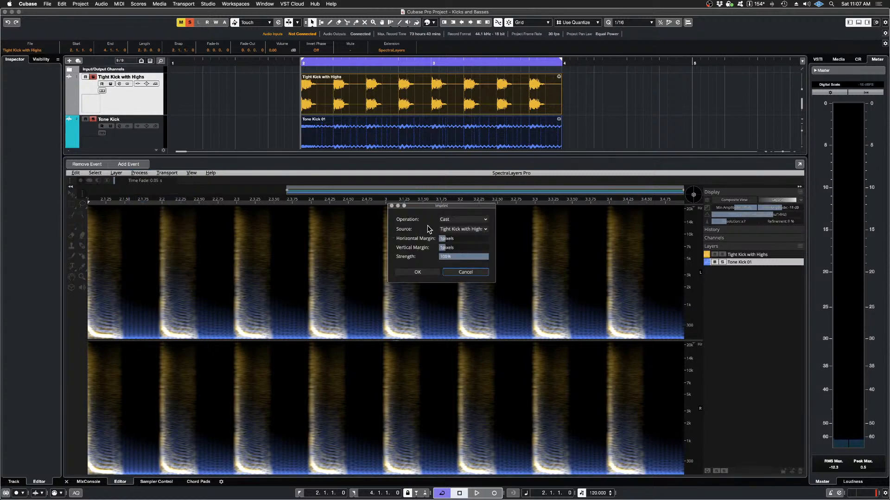
left_click(482, 221)
left_click(482, 229)
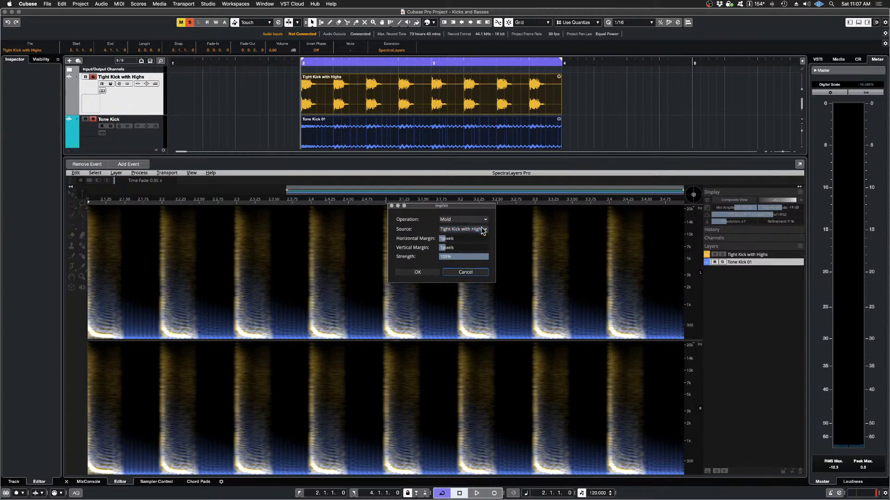
left_click(480, 221)
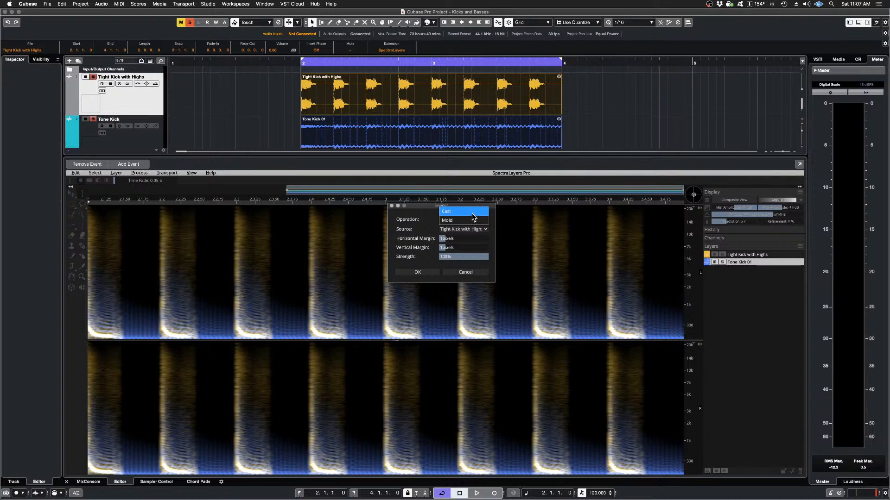
left_click(471, 212)
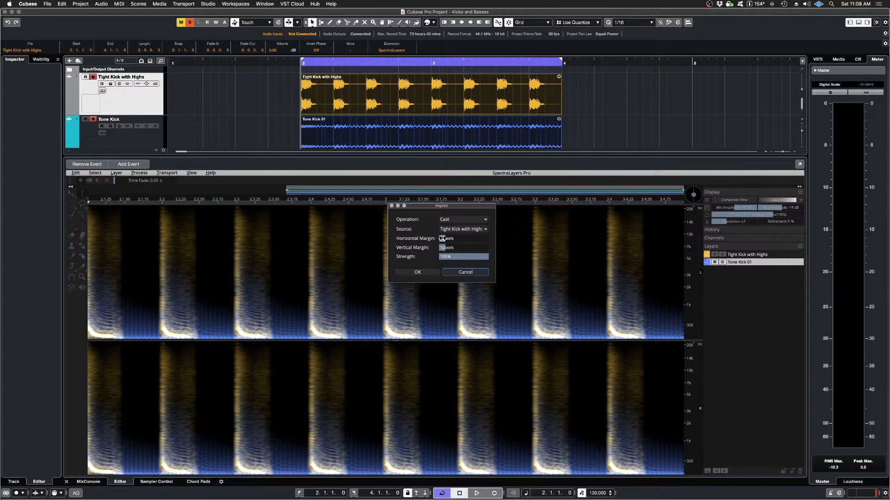
Step: Raise the Imprint's horizontal and vertical margins and apply it to the Tone Kick 01 layer
left_click_drag(441, 239, 485, 248)
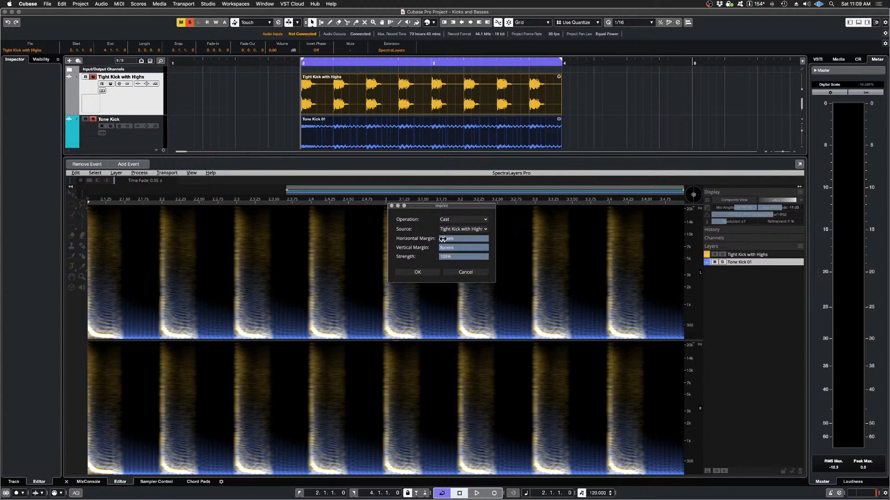
left_click_drag(444, 239, 462, 238)
left_click(423, 274)
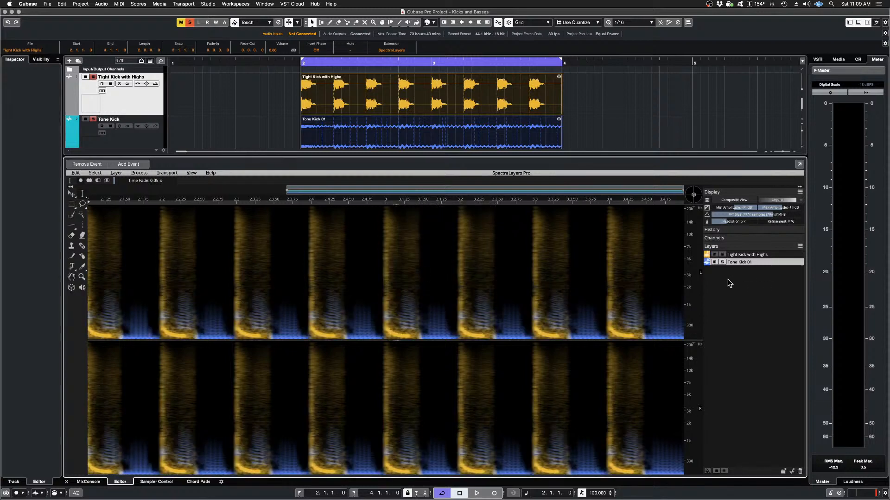
Step: Solo the imprinted Tone Kick 01 layer and audition the processed sound
left_click(723, 255)
left_click(722, 255)
left_click(723, 262)
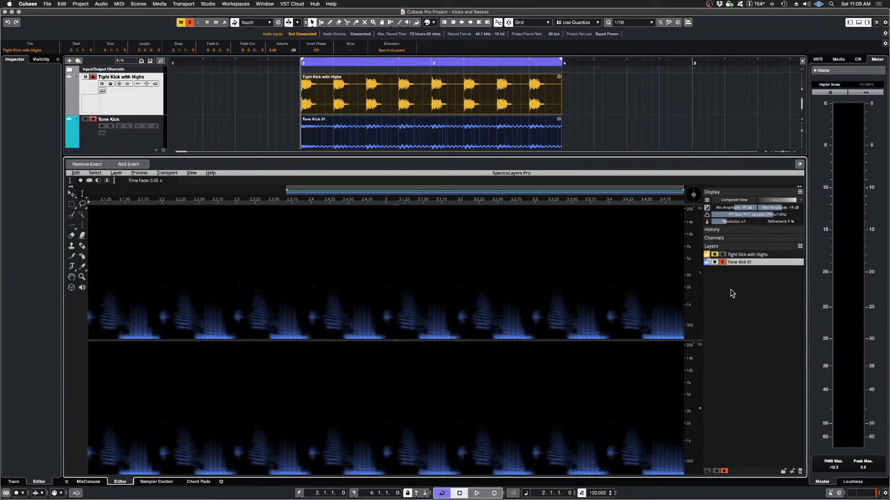
key("space")
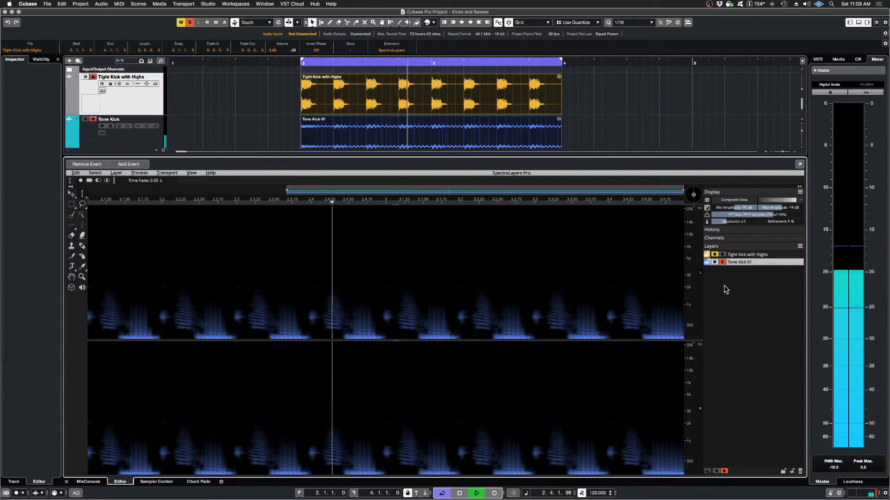
key("space")
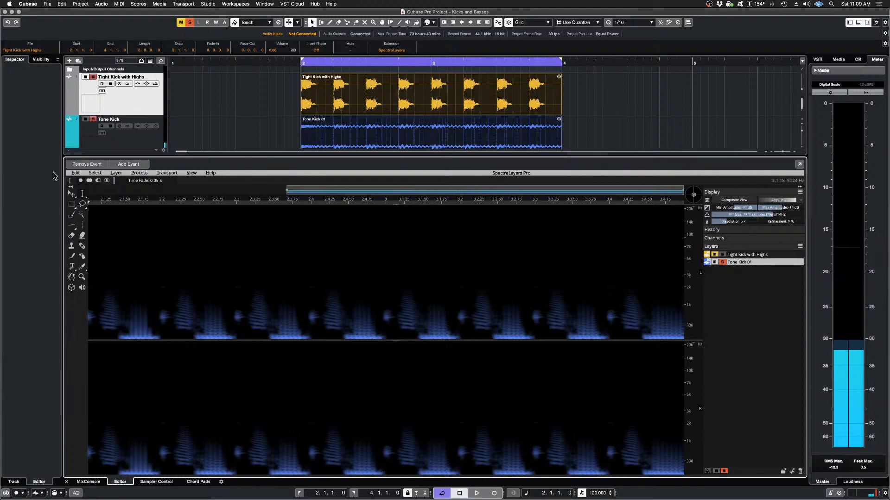
Step: Undo the Imprint and audition the original Tone Kick 01 layer for comparison
left_click(75, 173)
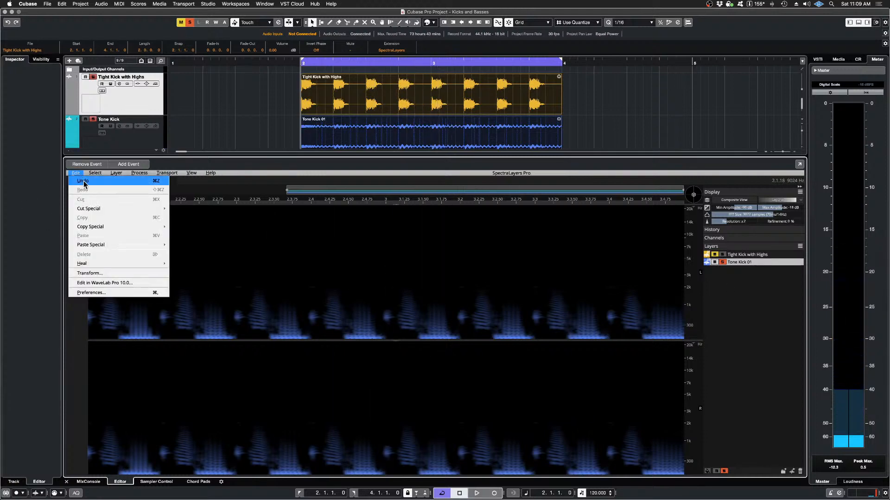
left_click(82, 180)
key("space")
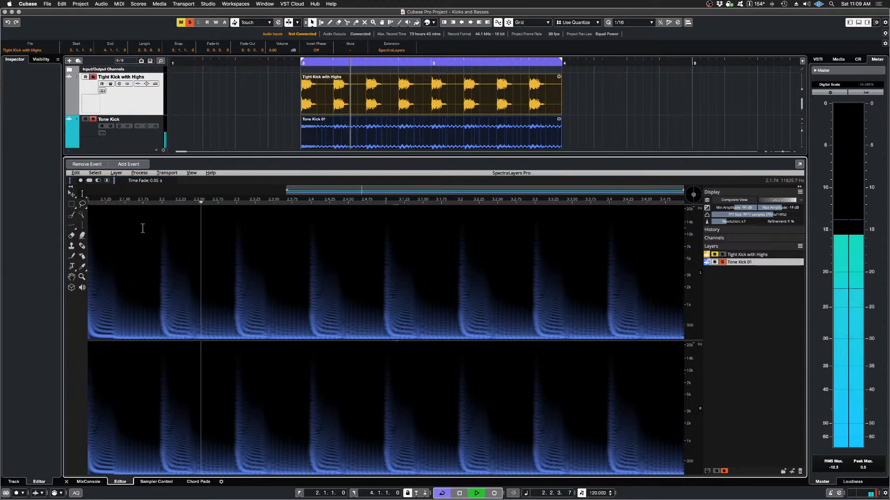
key("space")
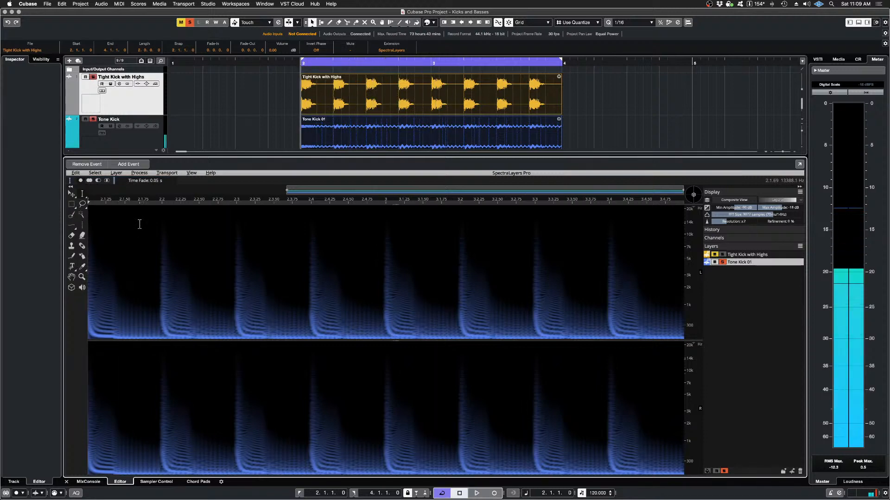
Step: Redo the Imprint on the Tone Kick 01 layer and audition the processed version again
left_click(75, 173)
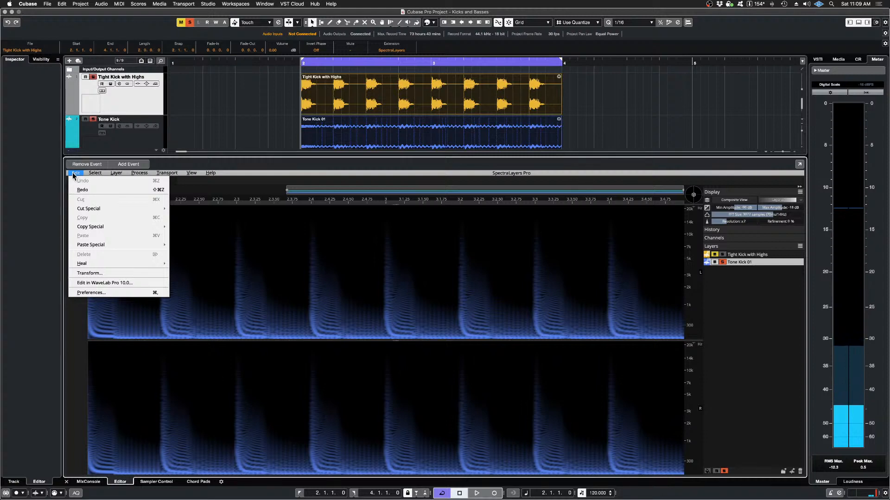
left_click(93, 190)
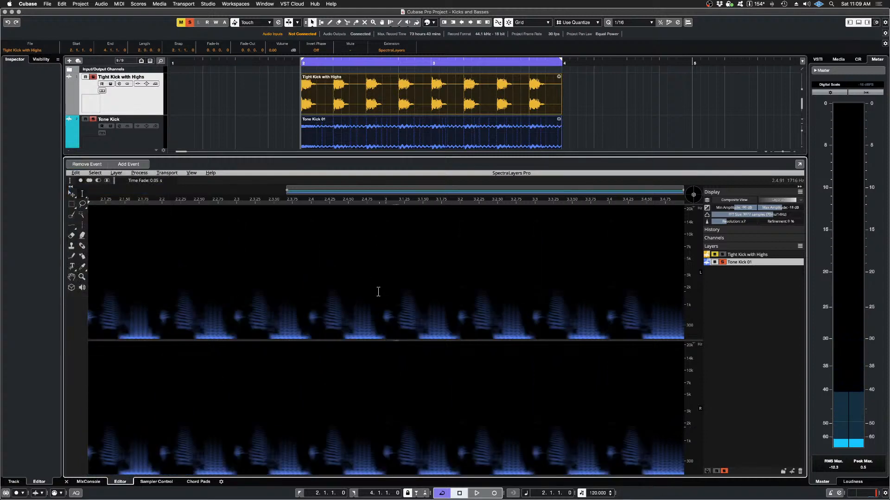
key("space")
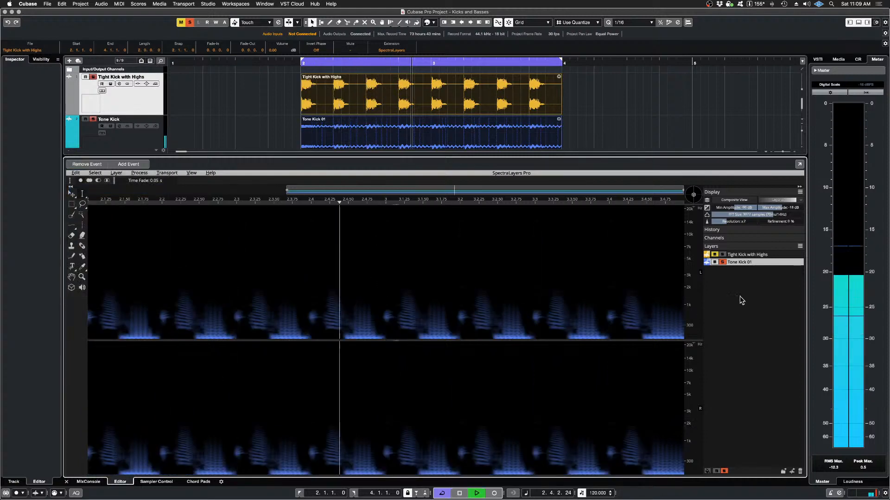
key("space")
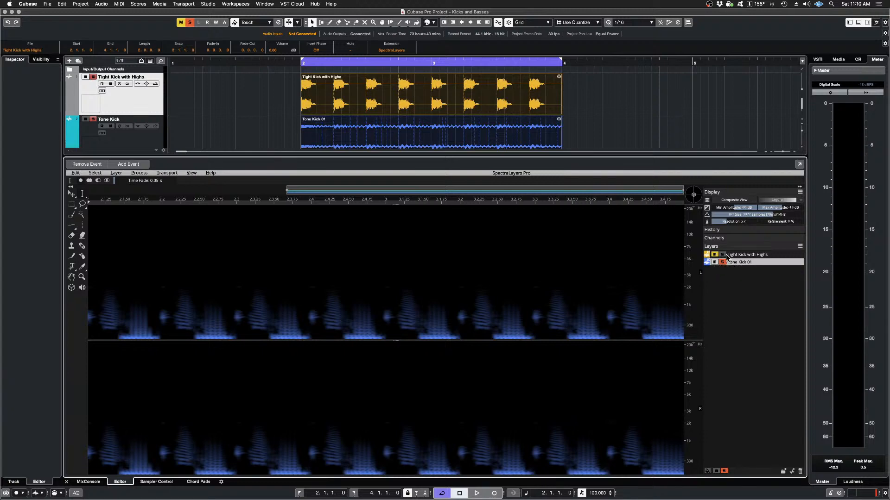
Step: Add the Tight Kick with Highs layer to the solo to compare both spectra, and remove it again
left_click(723, 255)
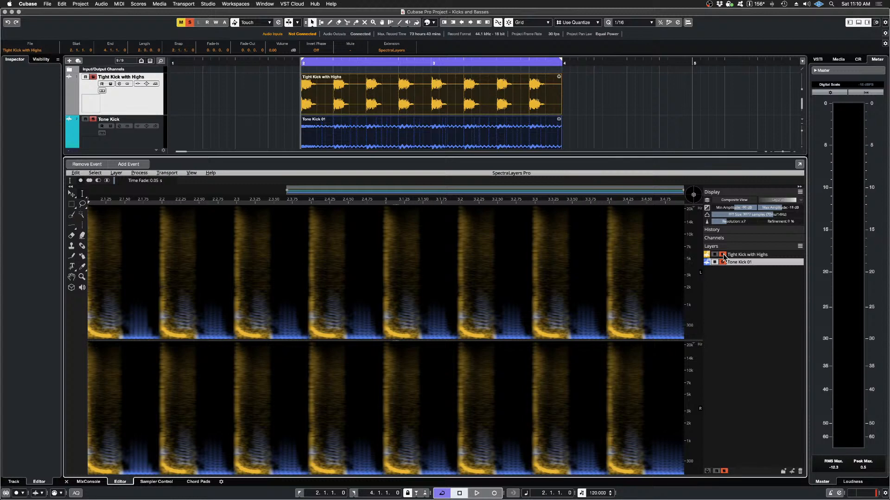
left_click(723, 255)
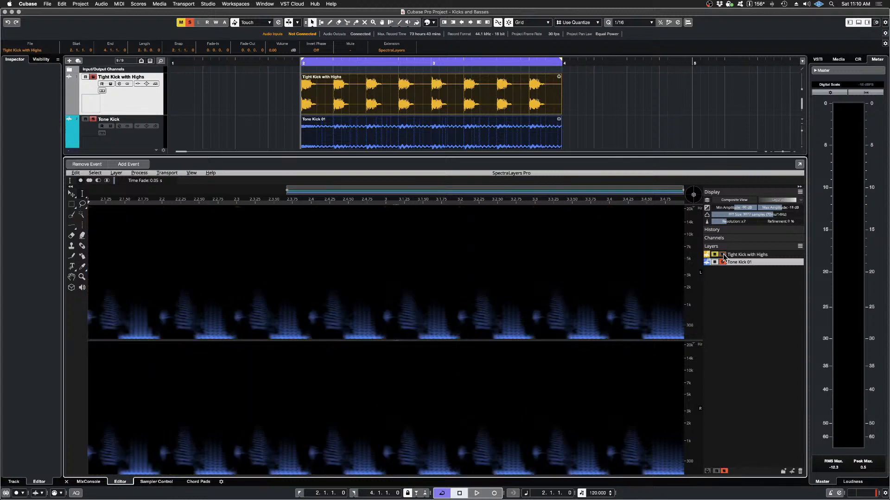
Step: Toggle the solo of Tight Kick with Highs to compare spectra, leave it soloed with Tone Kick 01, and audition both together
left_click(723, 255)
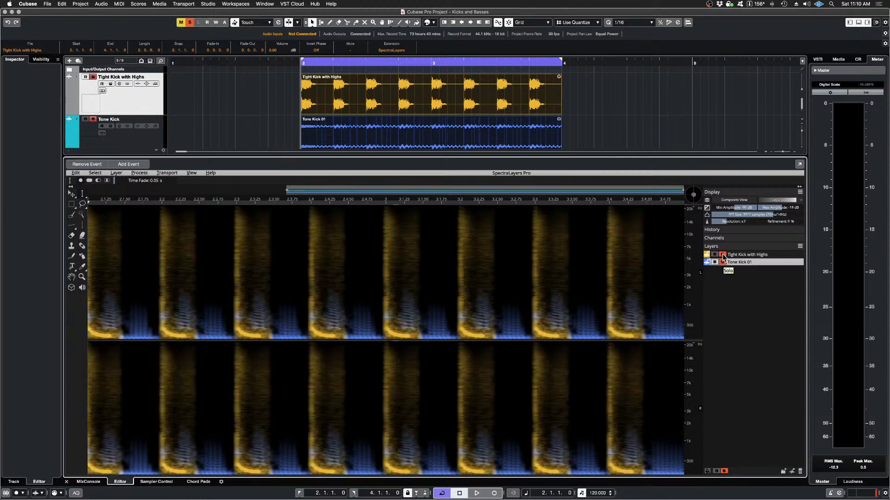
left_click(723, 255)
left_click(723, 255)
left_click(724, 255)
left_click(723, 255)
key("space")
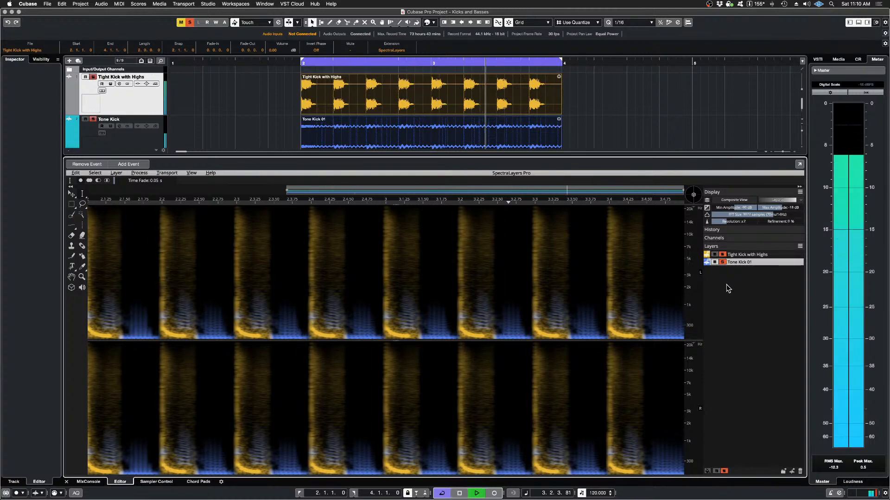
key("space")
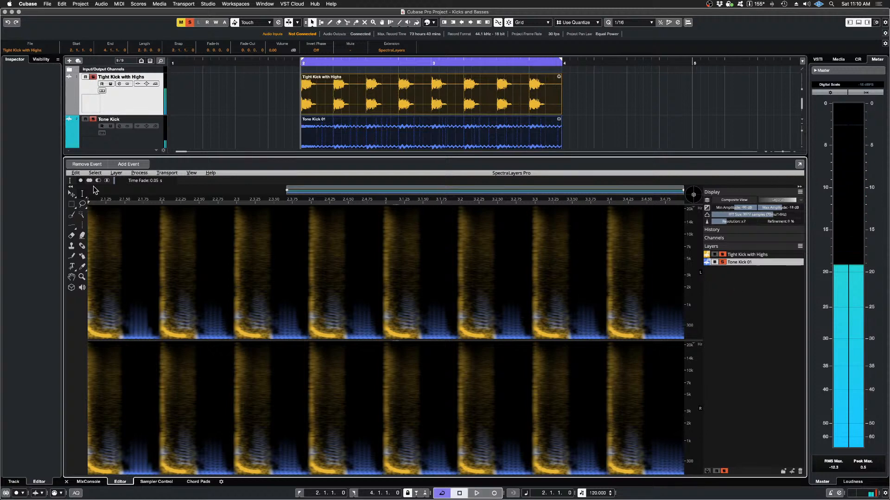
Step: Undo the Imprint on Tone Kick 01 and audition the two original kicks together
left_click(76, 173)
left_click(101, 182)
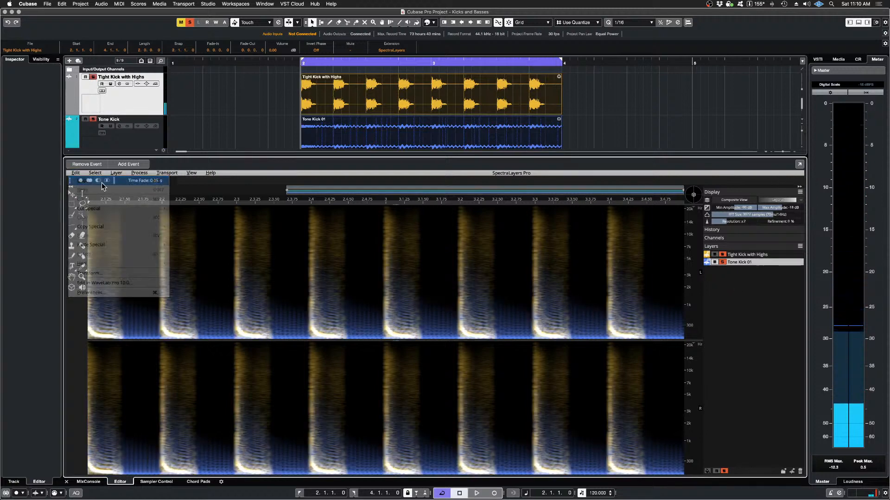
key("space")
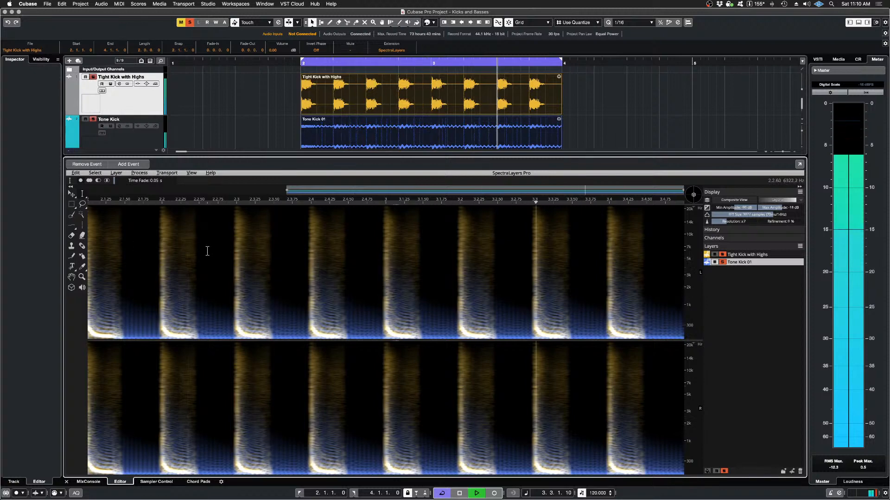
key("space")
Step: Redo the Imprint on Tone Kick 01 and audition the carved kick together with Tight Kick with Highs again
left_click(76, 173)
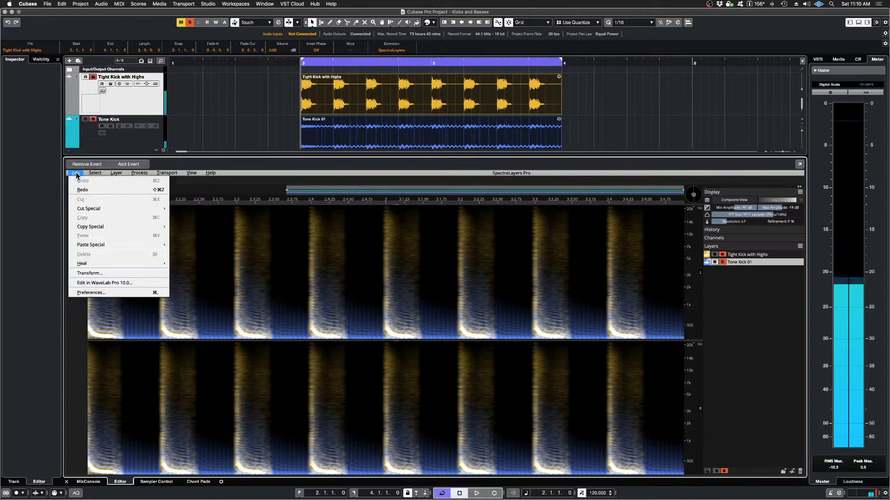
left_click(88, 190)
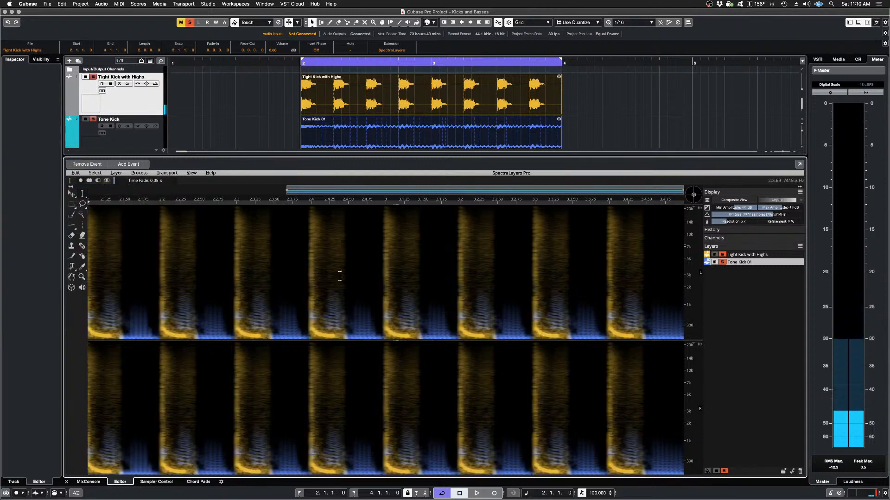
key("space")
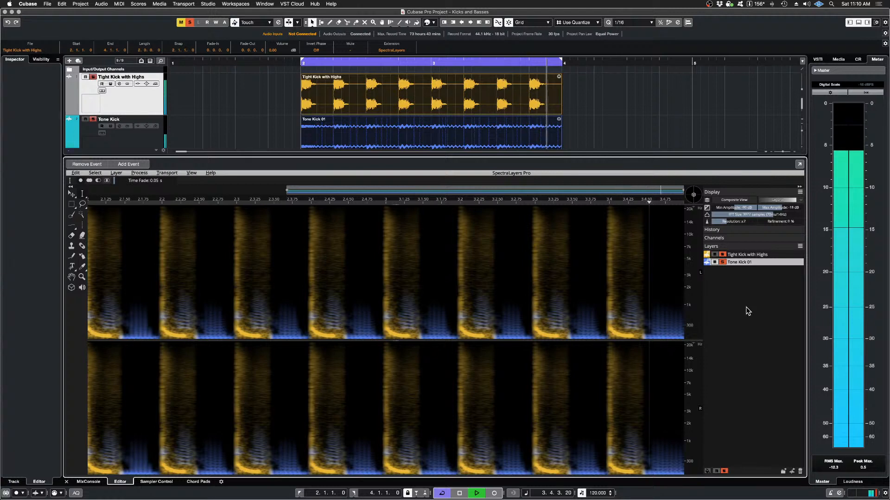
key("space")
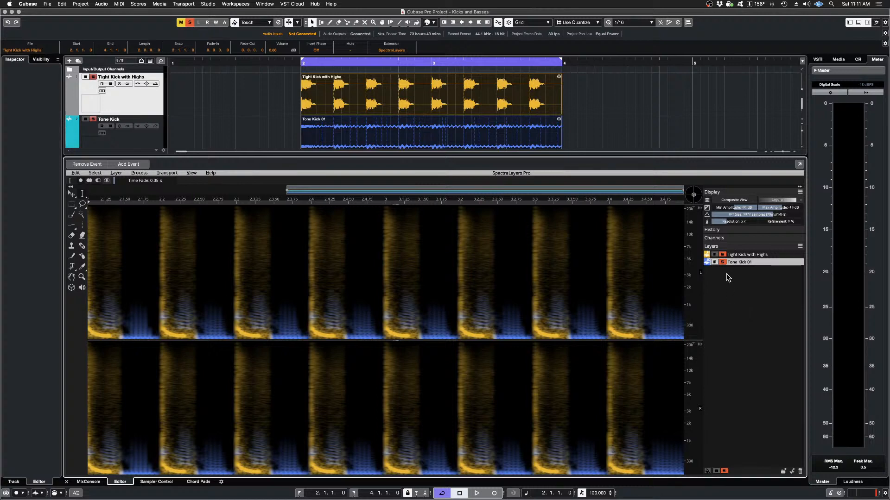
key("space")
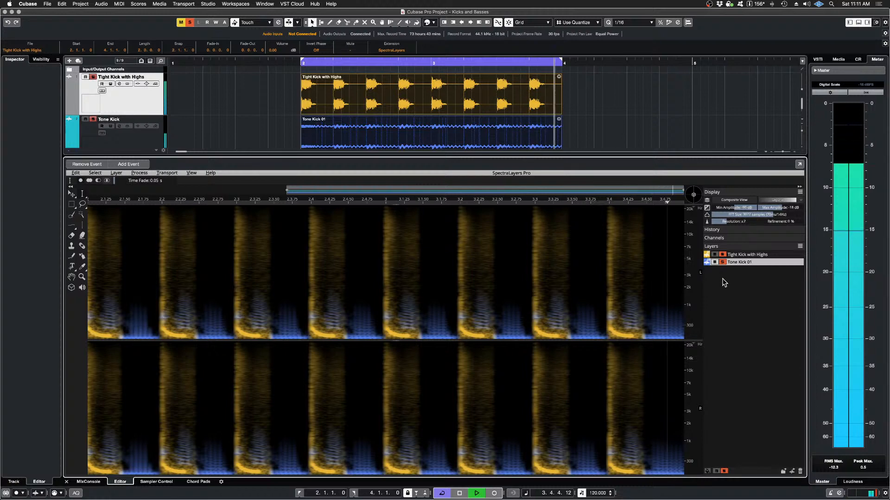
key("space")
Step: Unsolo Tight Kick with Highs, audition the imprinted Tone Kick 01 alone, and bring Tight Kick with Highs back into the solo
left_click(715, 254)
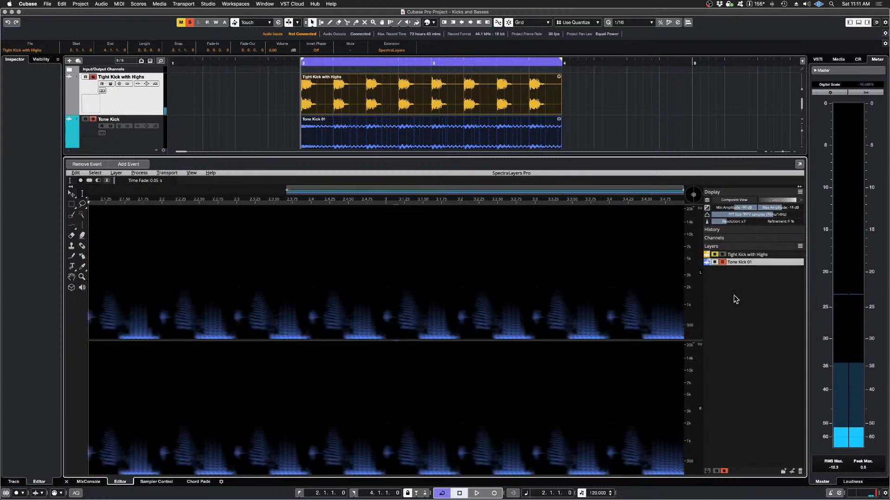
key("space")
key("space")
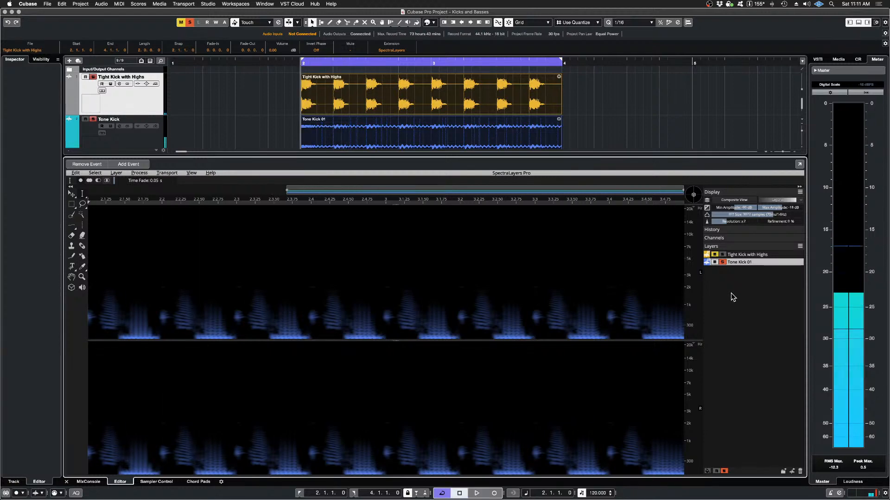
left_click(721, 255)
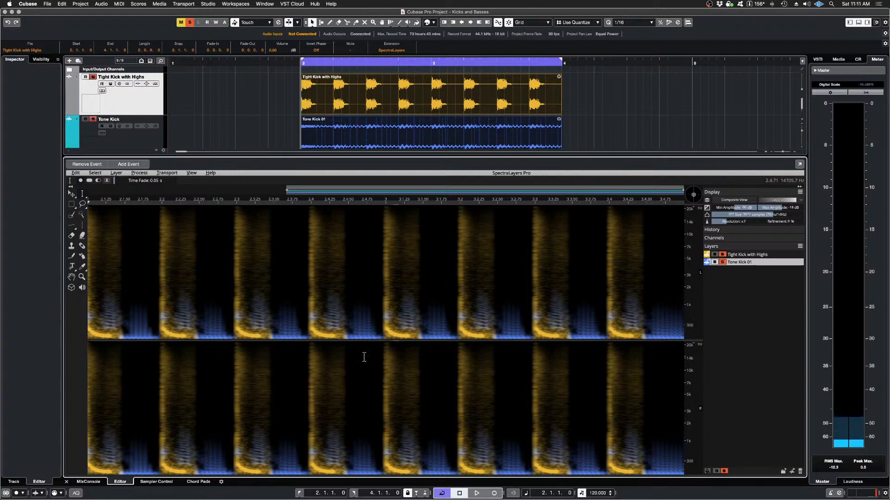
Step: Lock the spectrogram's frequency display to 0 Hz
scroll(395, 332, "left", 3)
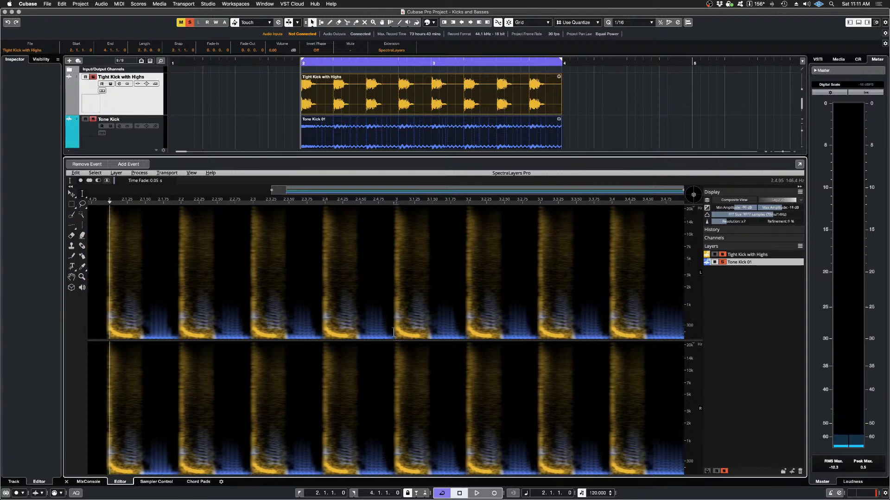
scroll(379, 298, "down", 2)
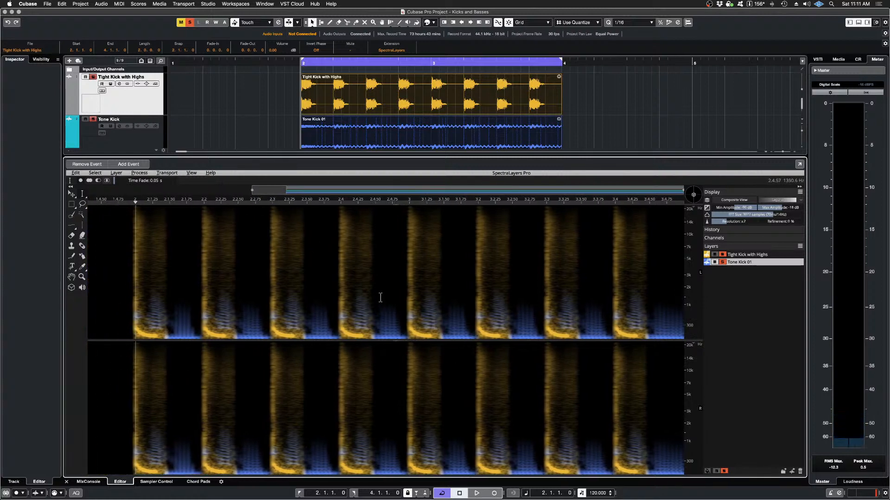
scroll(378, 298, "up", 4)
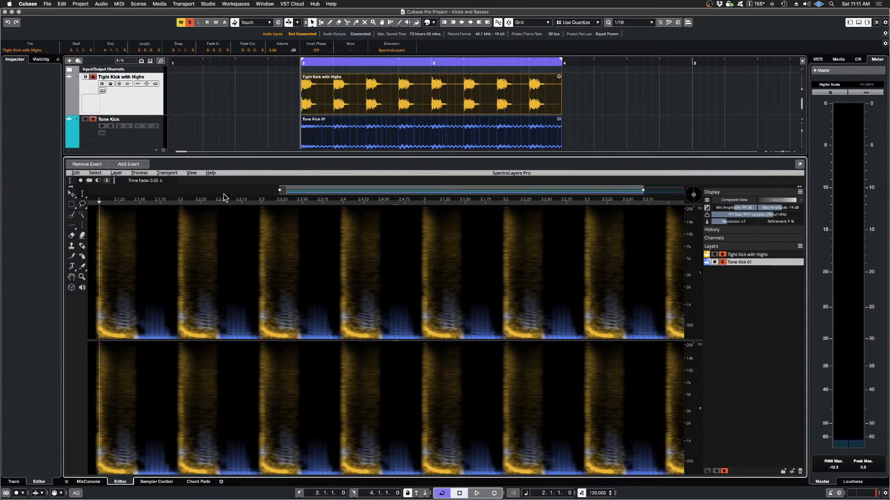
left_click(193, 174)
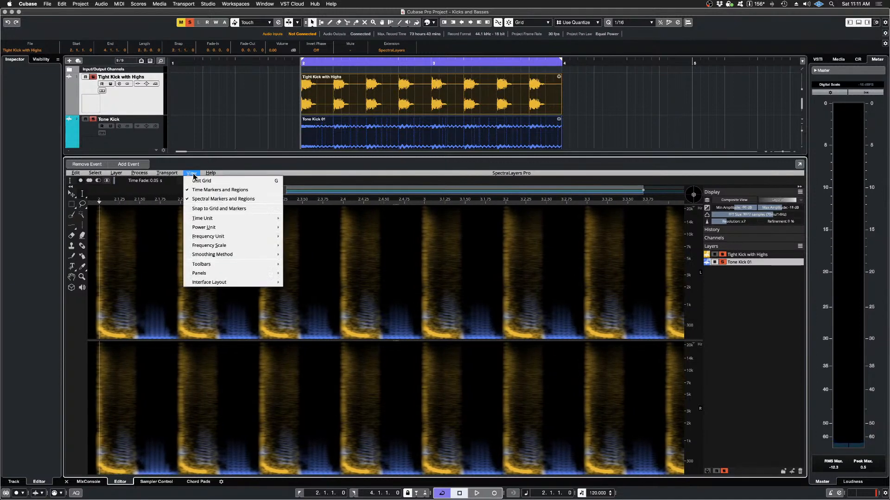
mouse_move(239, 246)
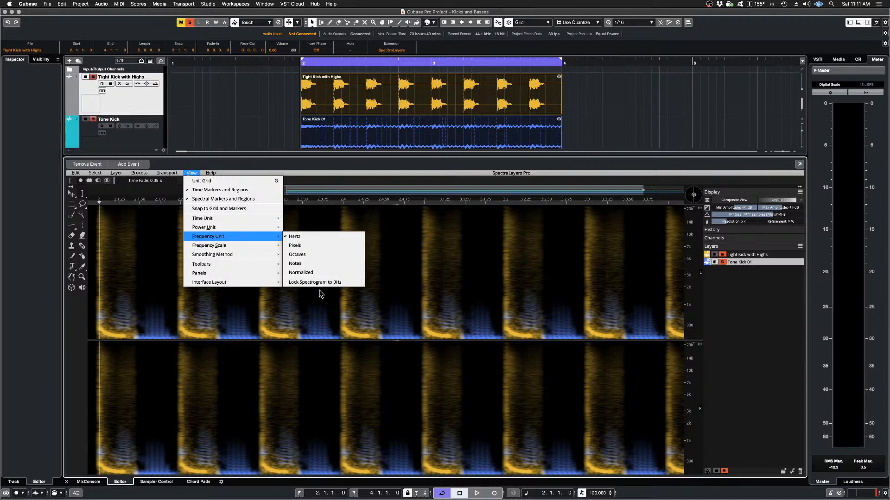
left_click(320, 282)
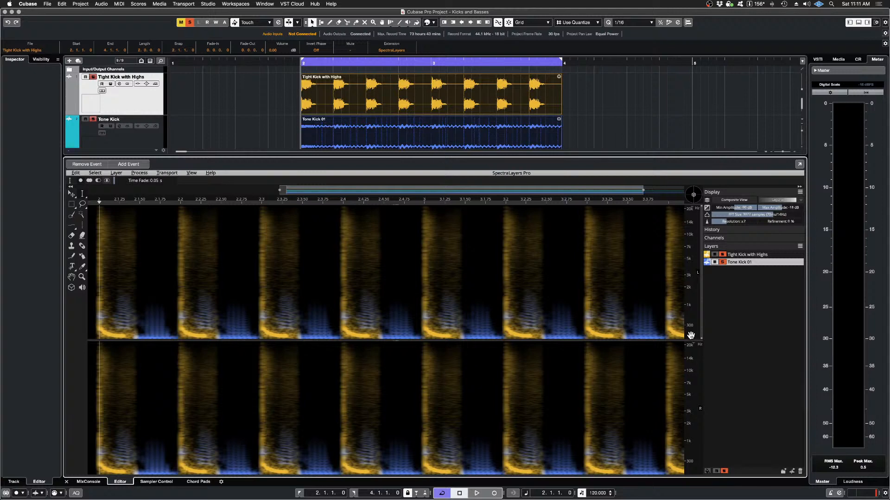
Step: Examine the carved spectrum below about 1 kHz, switching the solo of Tight Kick with Highs off and on to compare the layers
scroll(691, 335, "up", 5)
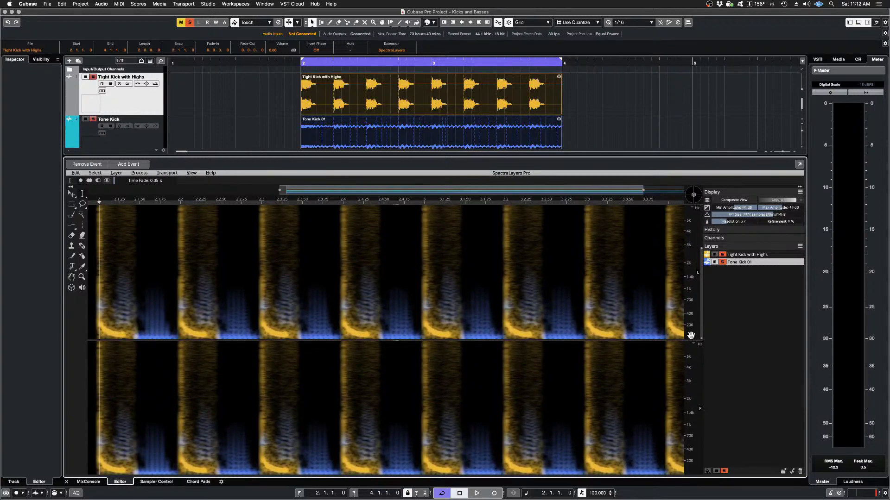
scroll(690, 336, "up", 3)
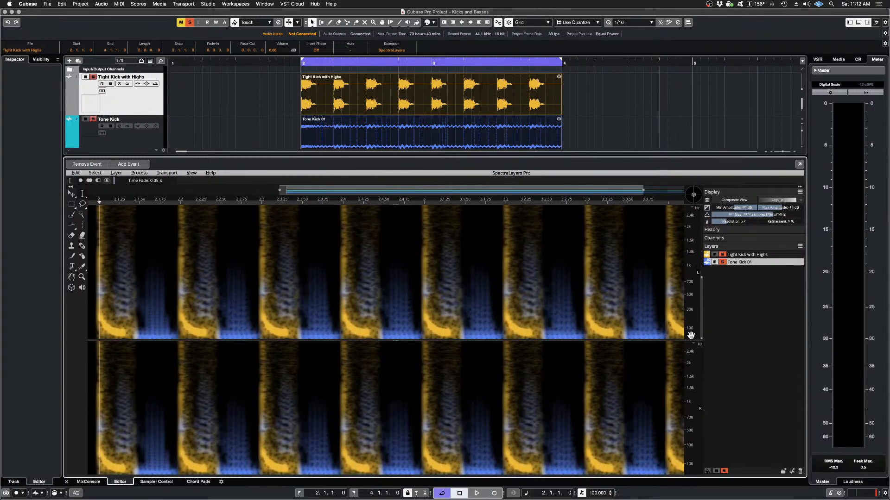
scroll(691, 335, "up", 3)
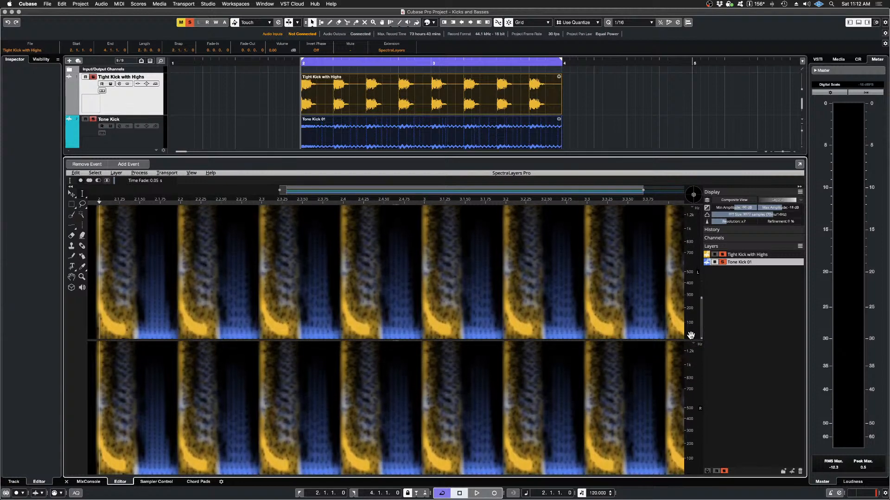
scroll(690, 335, "up", 2)
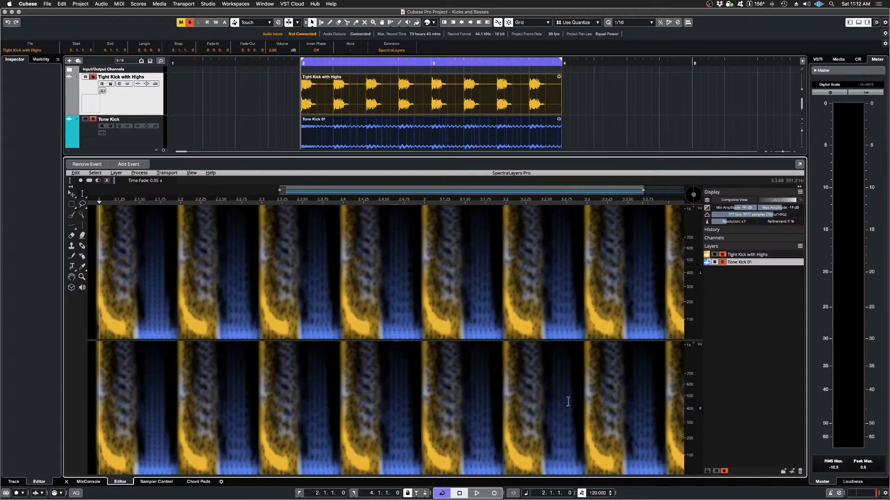
scroll(443, 317, "up", 5)
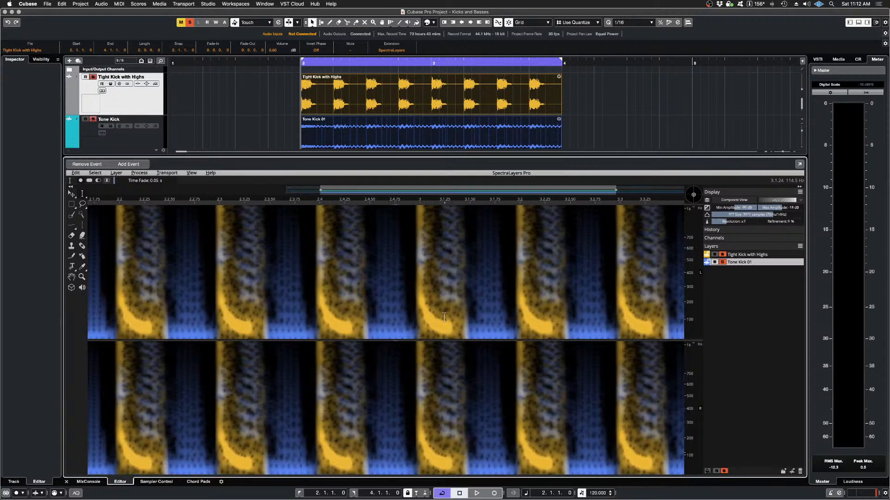
scroll(444, 316, "up", 3)
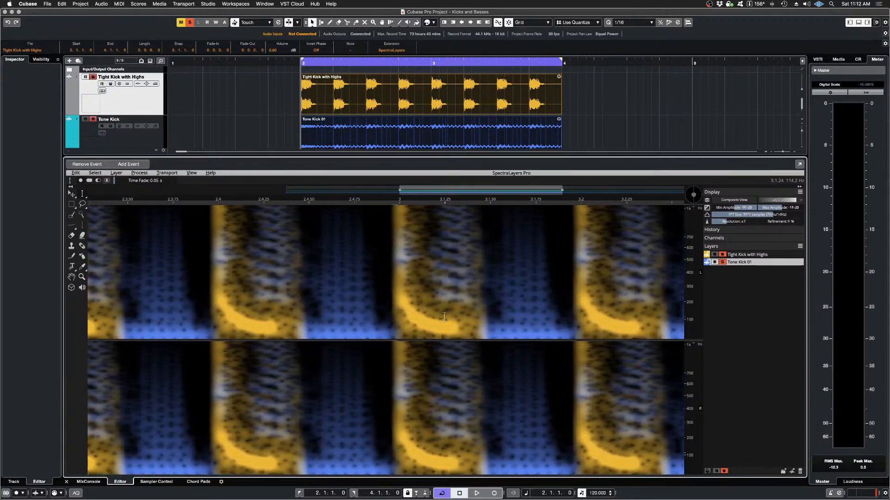
left_click(723, 255)
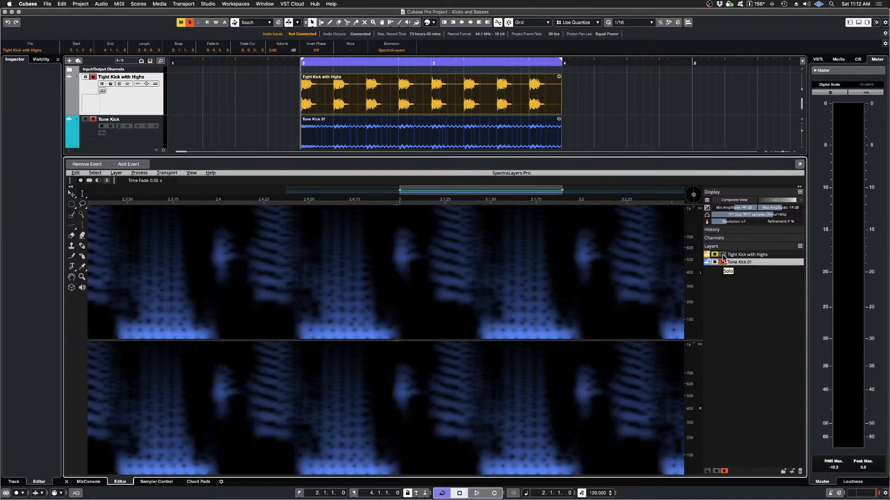
left_click(723, 255)
left_click(723, 254)
left_click(723, 255)
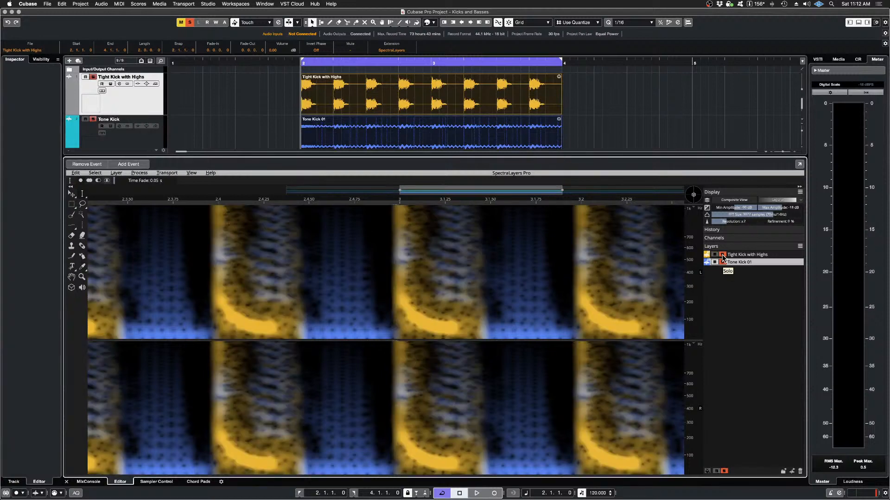
left_click(723, 254)
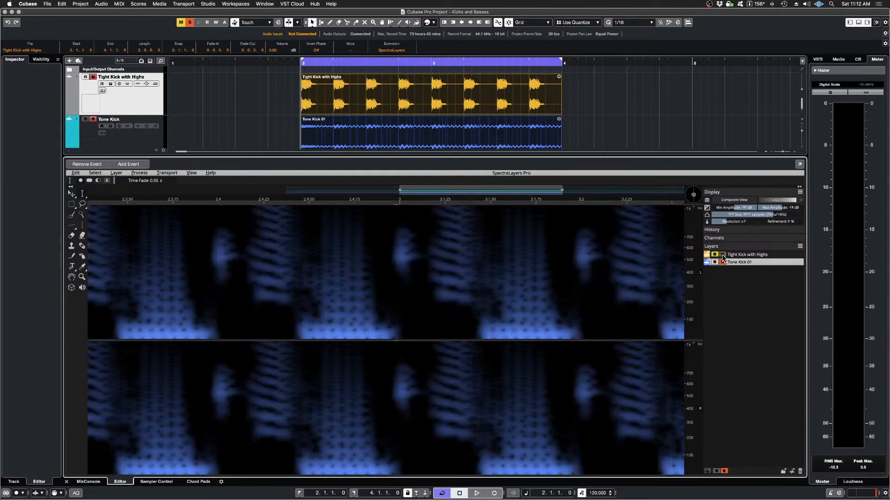
left_click(722, 255)
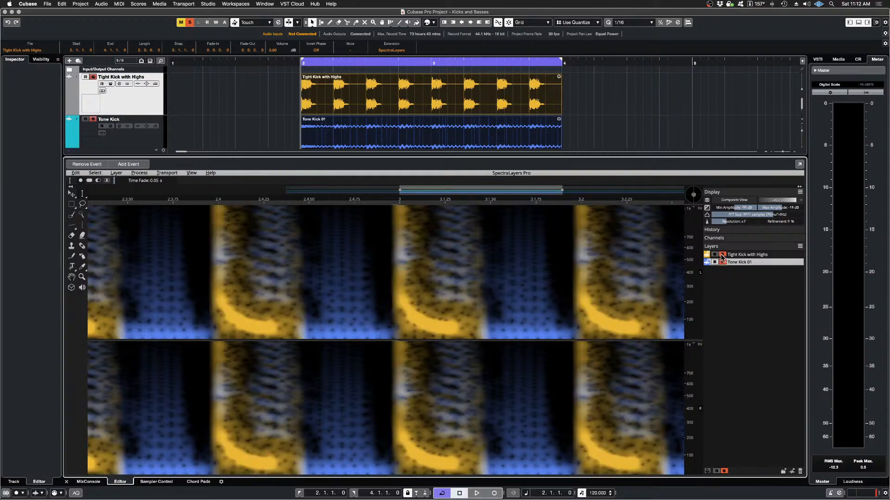
Step: Undo the Imprint and switch Tight Kick with Highs out of and back into the solo to compare the original low-frequency spectra
left_click(76, 173)
left_click(88, 179)
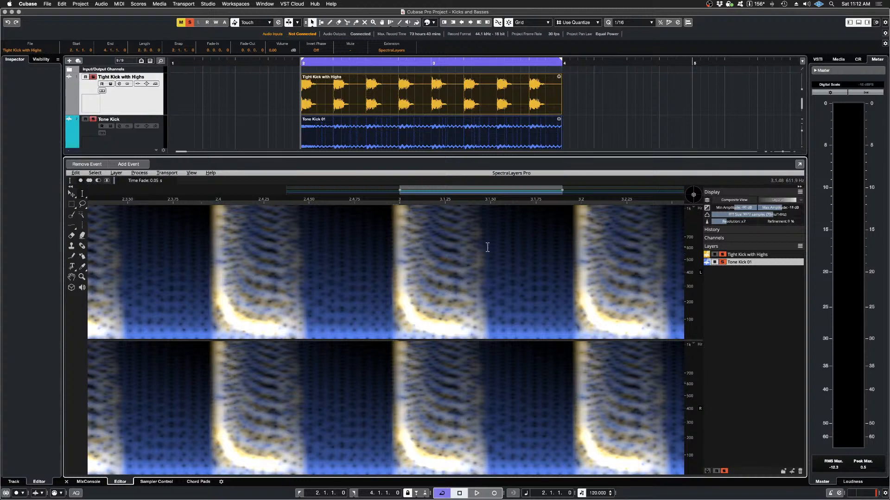
left_click(723, 255)
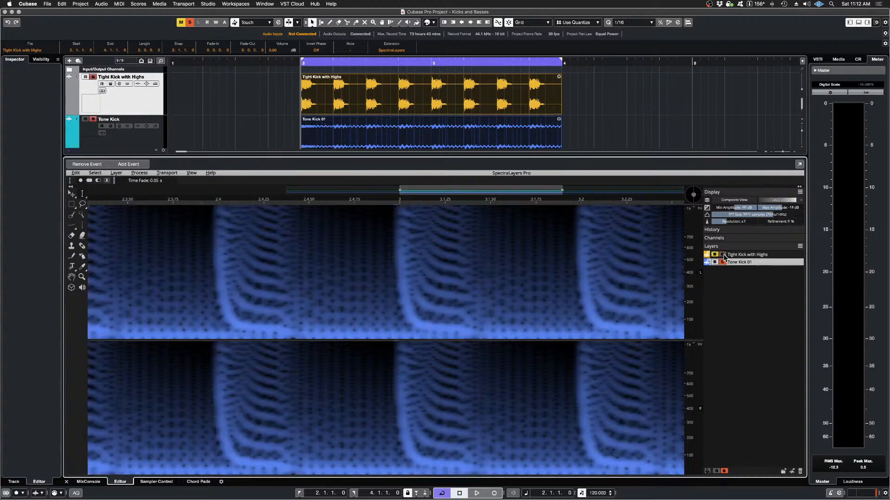
left_click(723, 256)
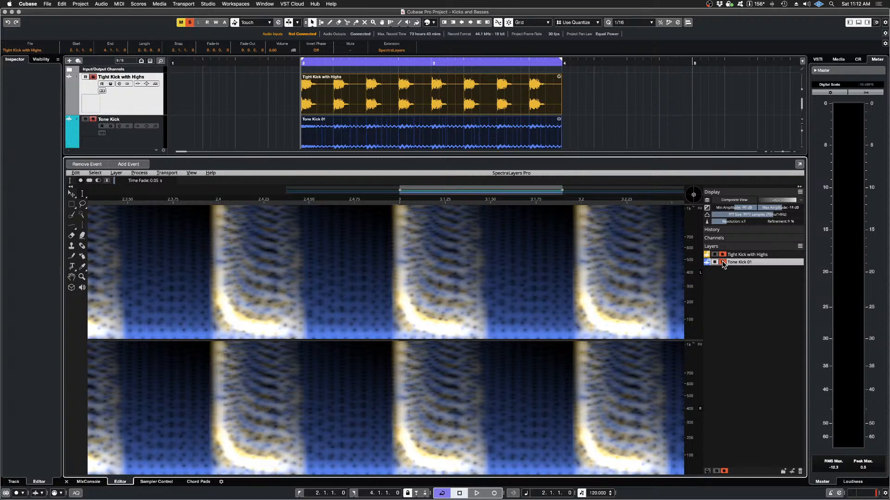
Step: Compare the uncarved low-frequency spectra by switching layer solos off and on, and audition Tight Kick with Highs and Tone Kick 01 together
left_click(723, 262)
left_click(723, 263)
left_click(723, 255)
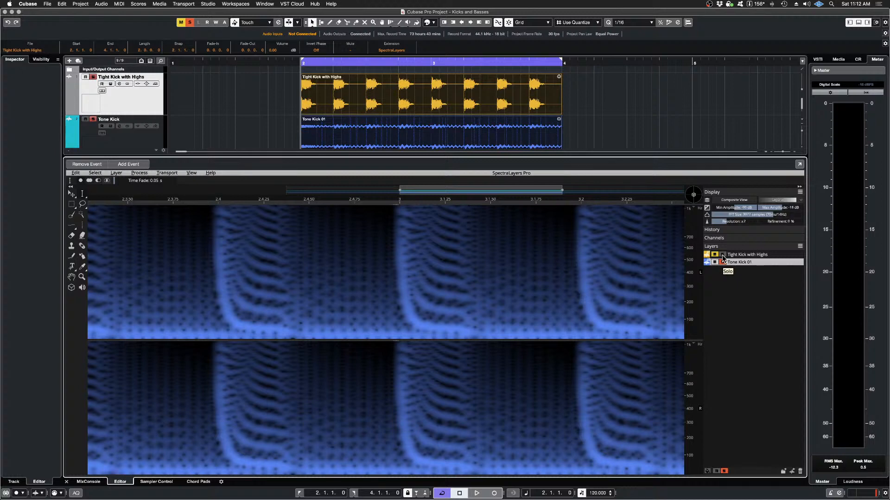
left_click(722, 254)
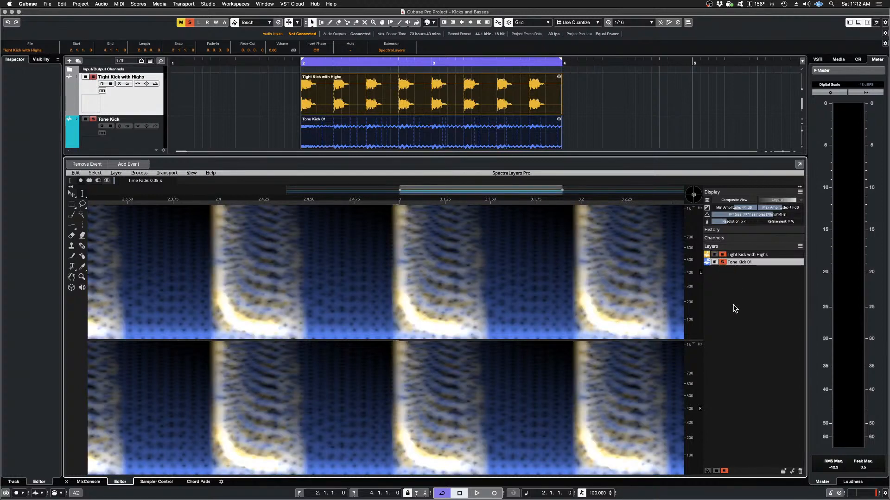
key("space")
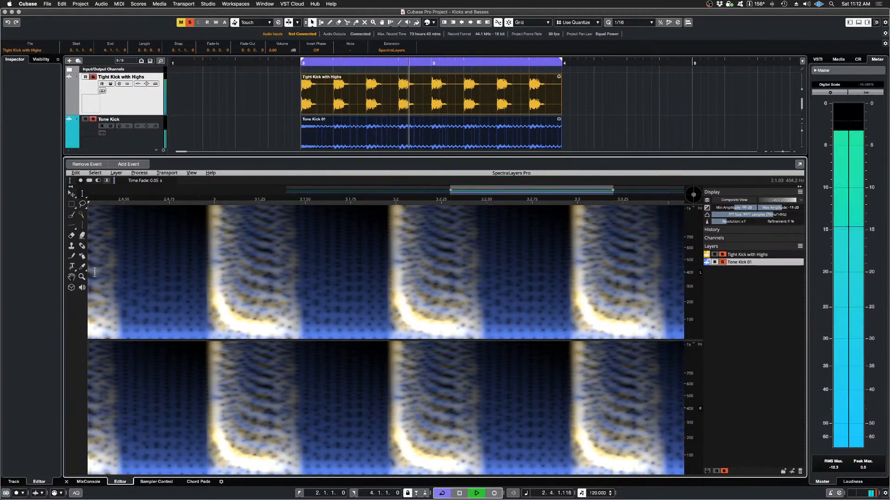
key("space")
Step: Redo the Imprint and audition both layers together with the carved Tone Kick 01
left_click(75, 173)
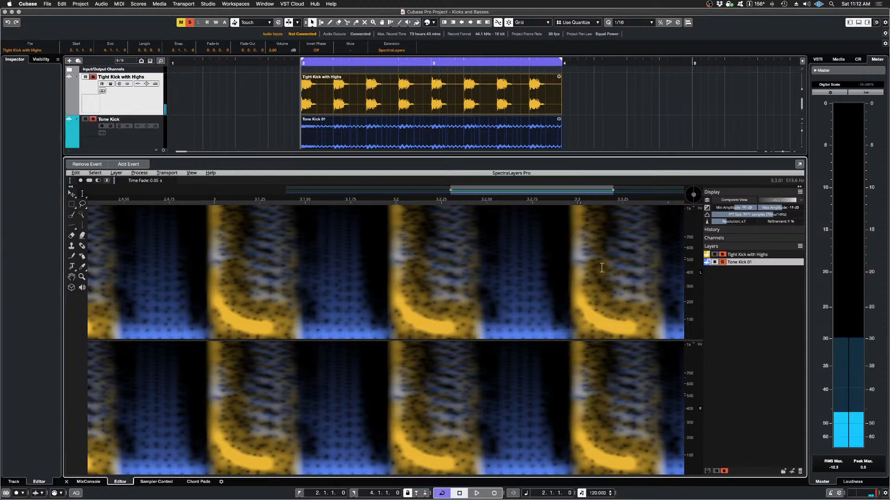
key("space")
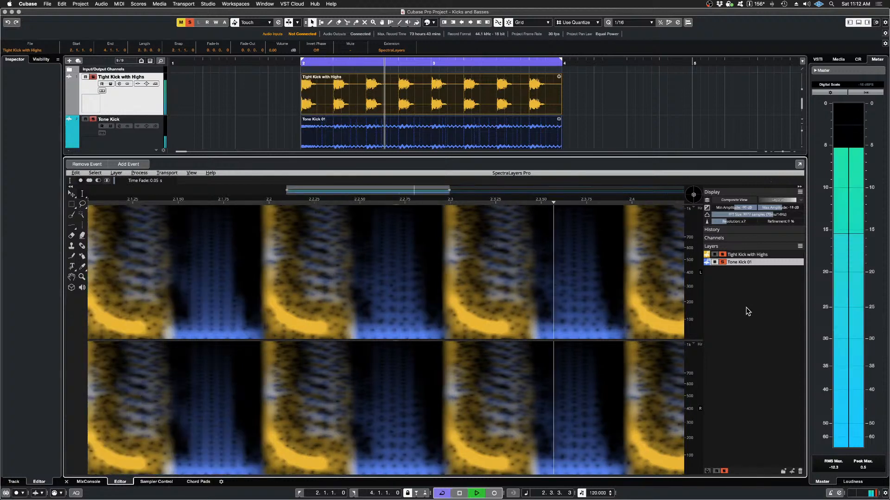
key("space")
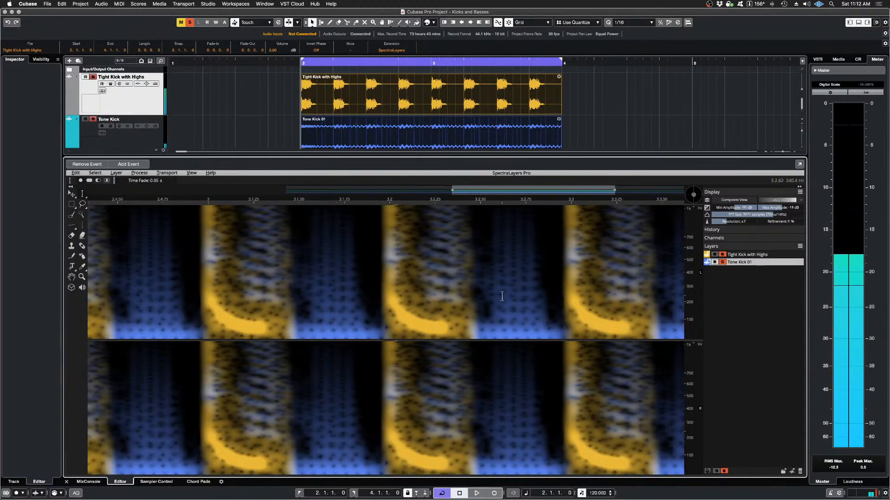
Step: Replace the Imprint on Tone Kick 01 with a Cast from Tight Kick with Highs using 5-pixel horizontal and vertical margins and 100% strength
scroll(443, 291, "down", 3)
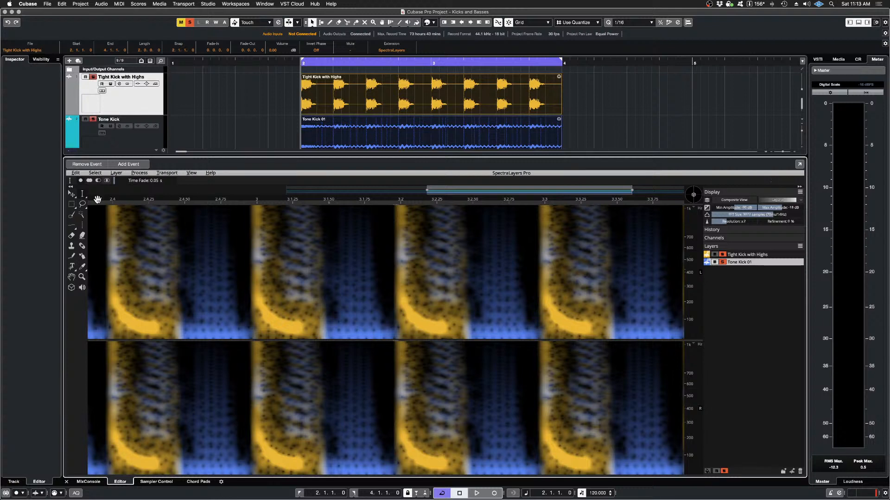
left_click(75, 174)
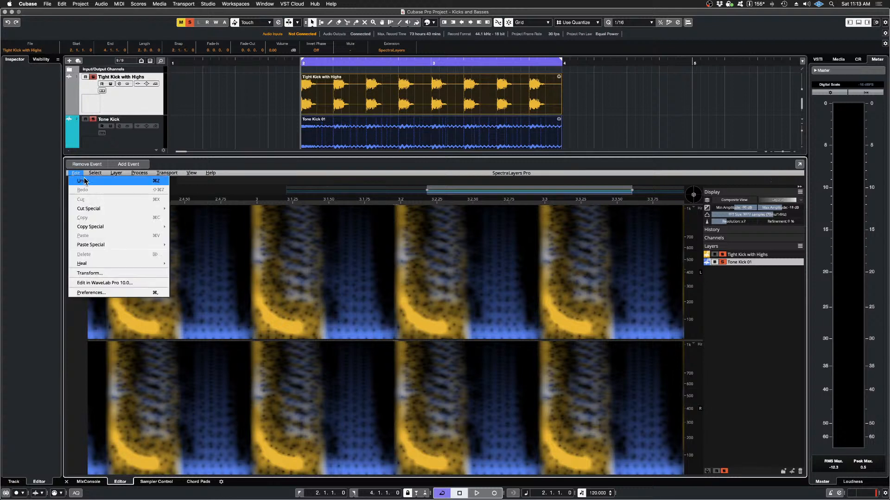
left_click(86, 181)
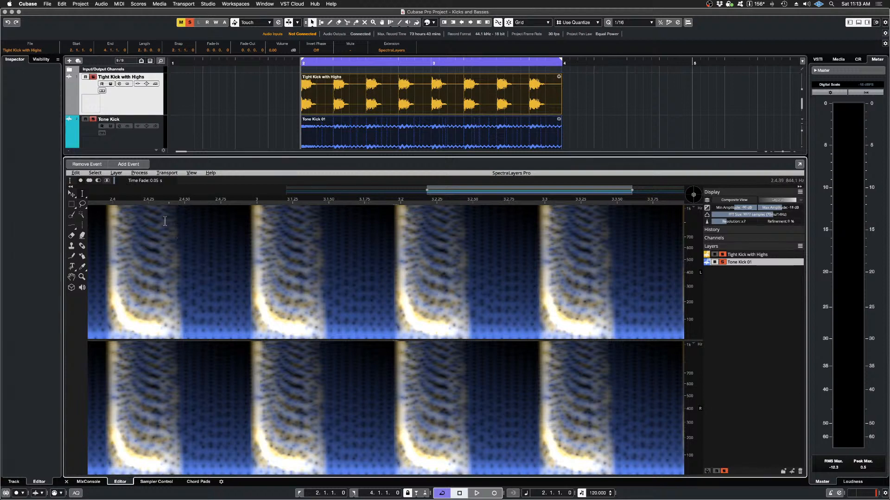
left_click(148, 175)
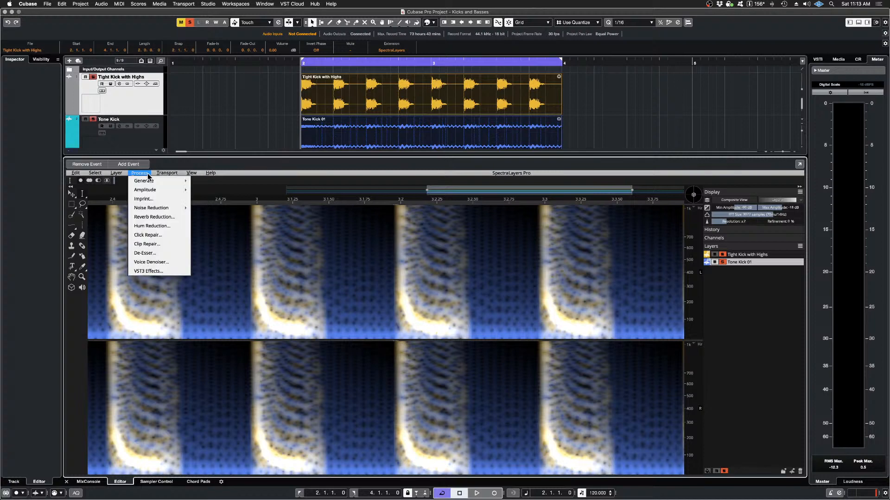
left_click(158, 199)
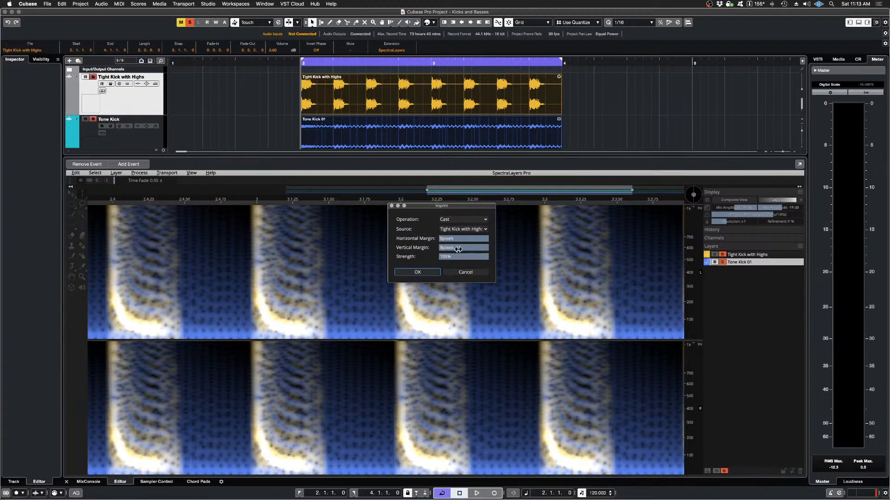
mouse_move(490, 239)
left_mouse_down()
mouse_move(473, 240)
mouse_move(482, 248)
mouse_move(474, 249)
left_mouse_up()
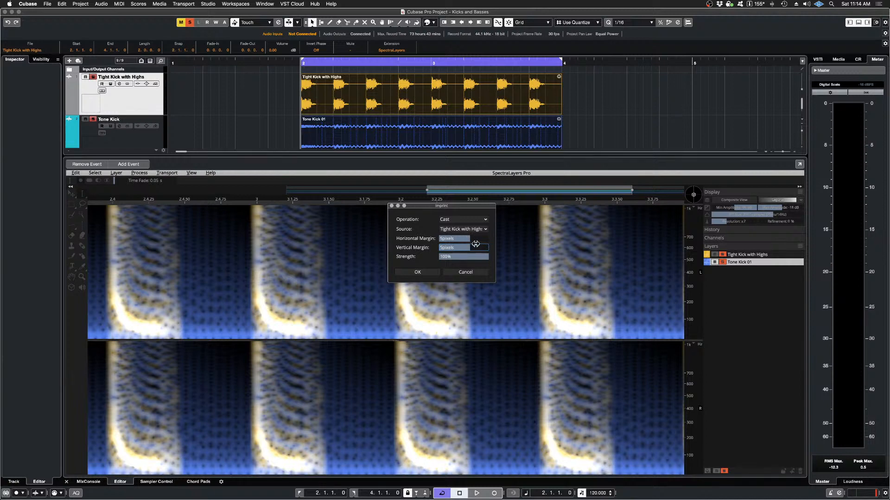
left_click(415, 275)
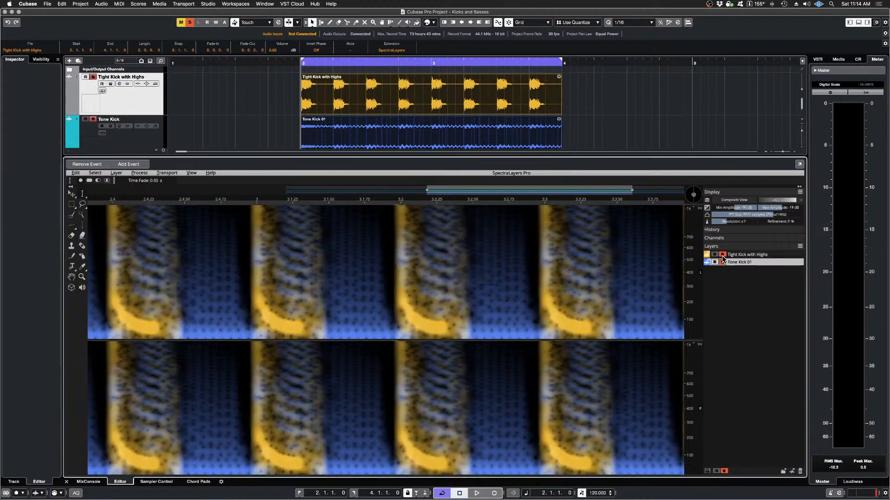
Step: Examine the newly carved spectrum by repeatedly switching the solo of Tight Kick with Highs off and on, and audition both layers together
left_click(722, 257)
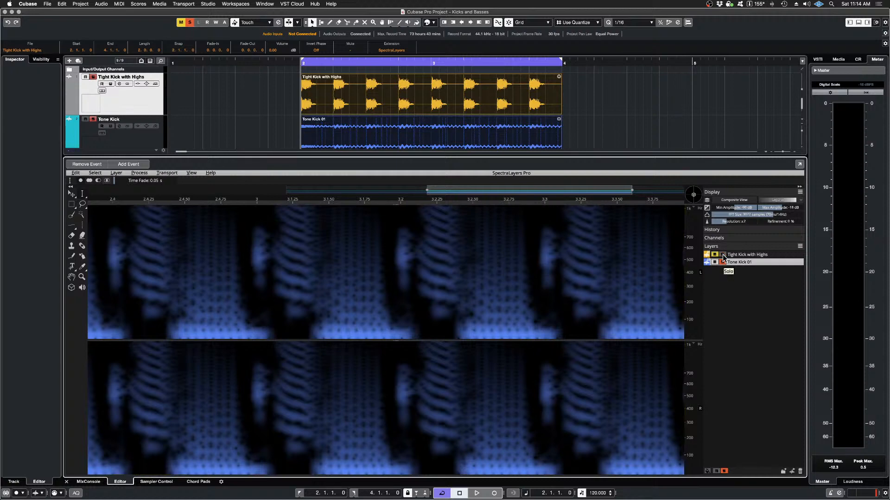
left_click(723, 256)
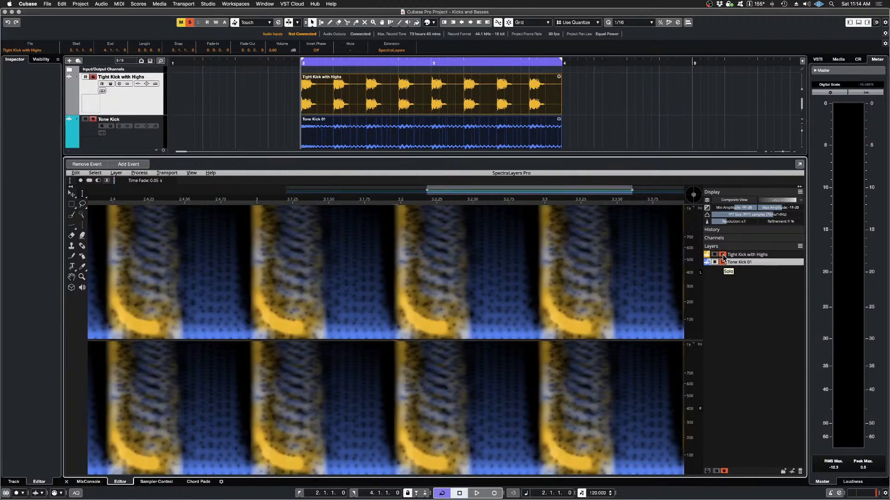
left_click(722, 256)
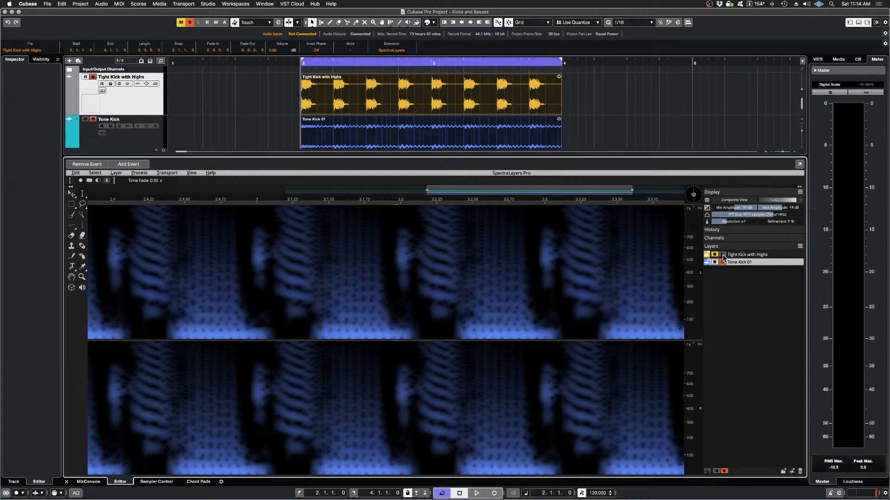
left_click(723, 256)
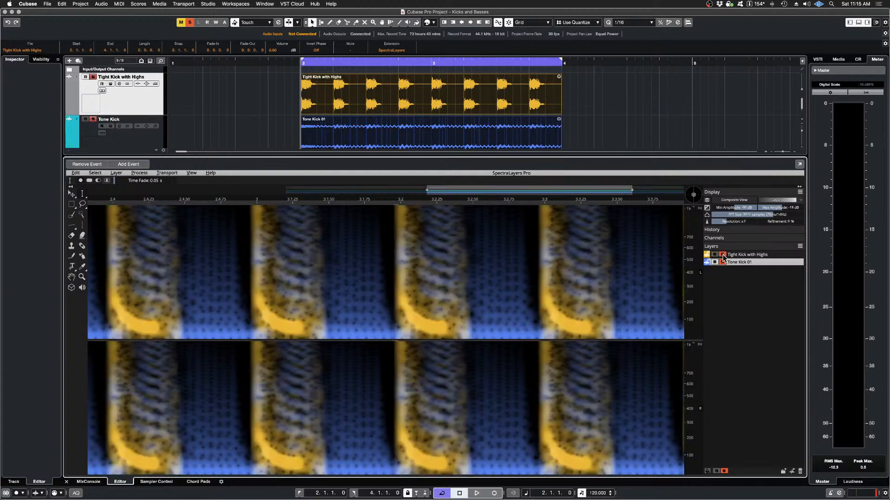
left_click(723, 256)
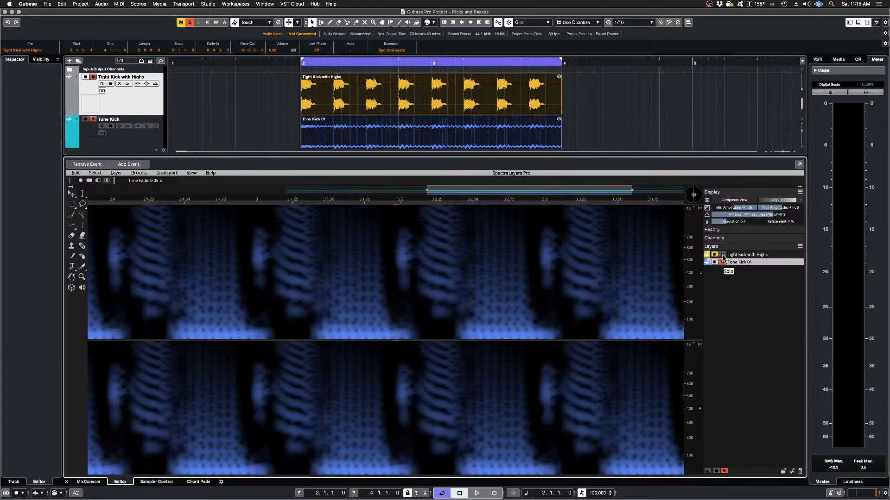
left_click(723, 256)
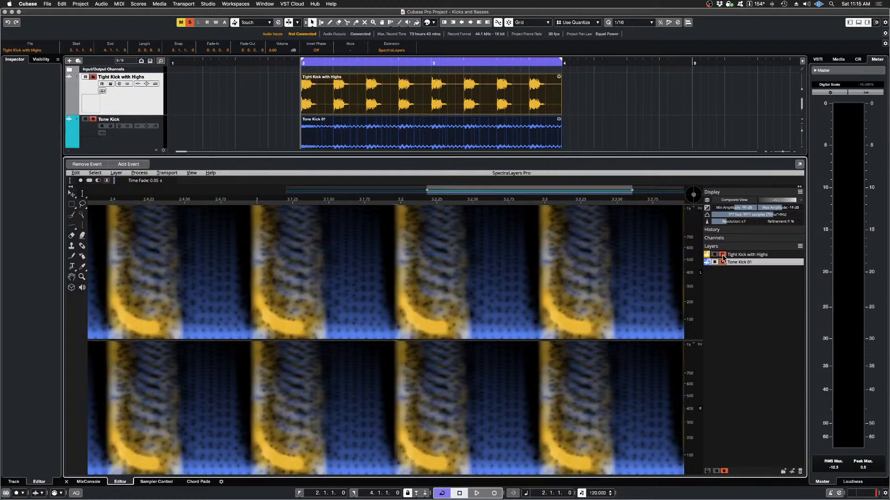
left_click(722, 256)
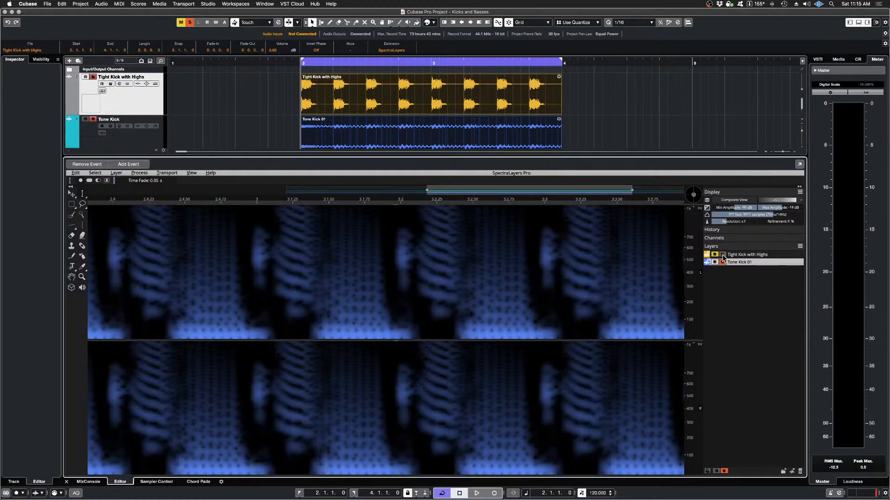
left_click(723, 256)
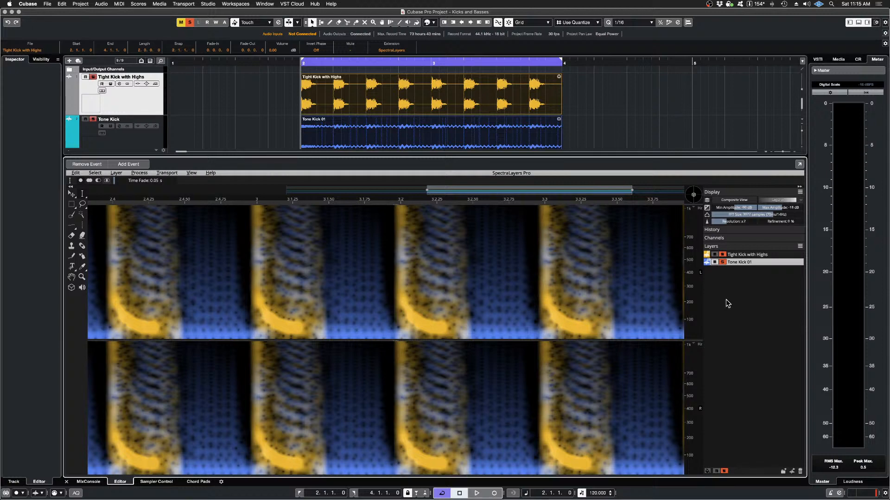
key("space")
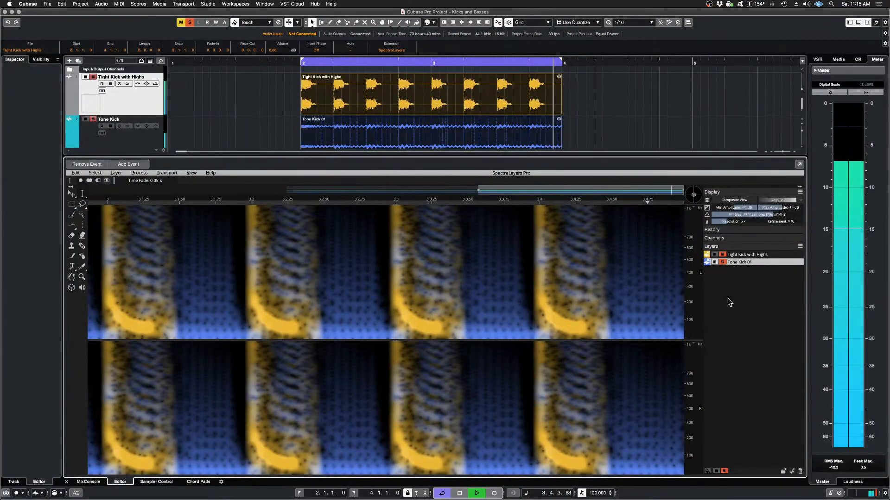
key("space")
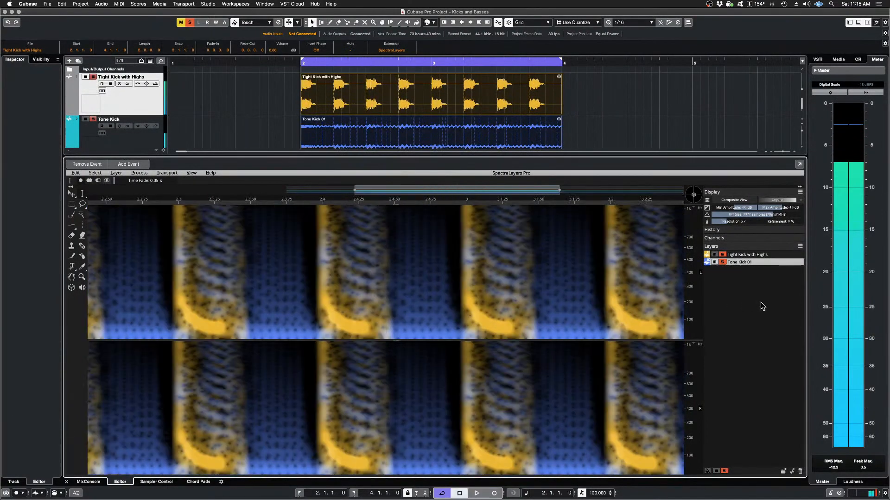
Step: Undo and redo the 5-pixel Imprint, auditioning both layers before and after carving
left_click(76, 173)
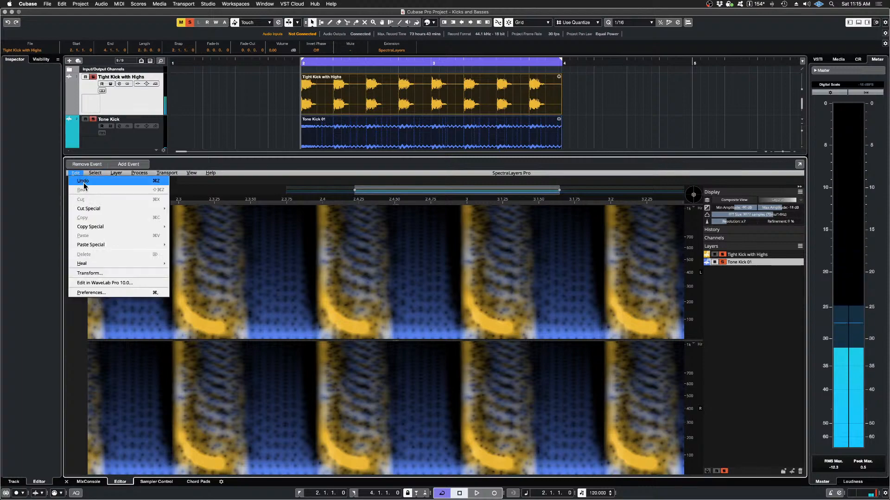
left_click(83, 182)
key("space")
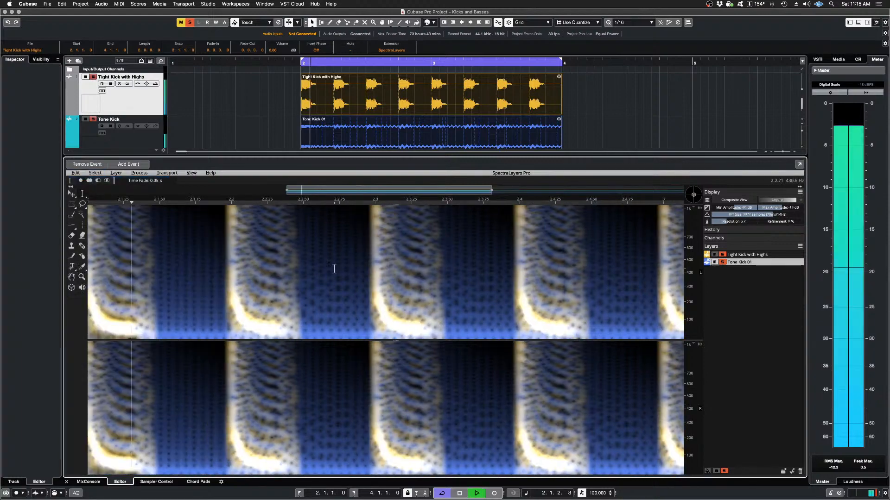
key("space")
left_click(75, 173)
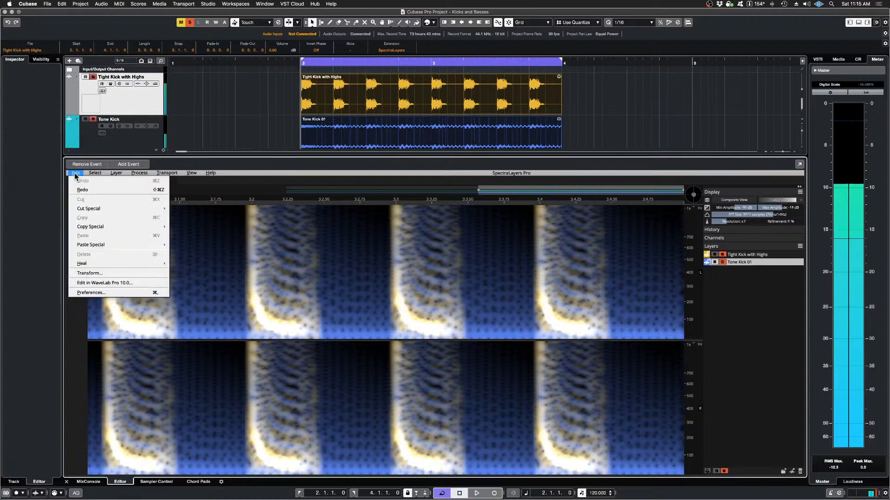
left_click(83, 190)
key("space")
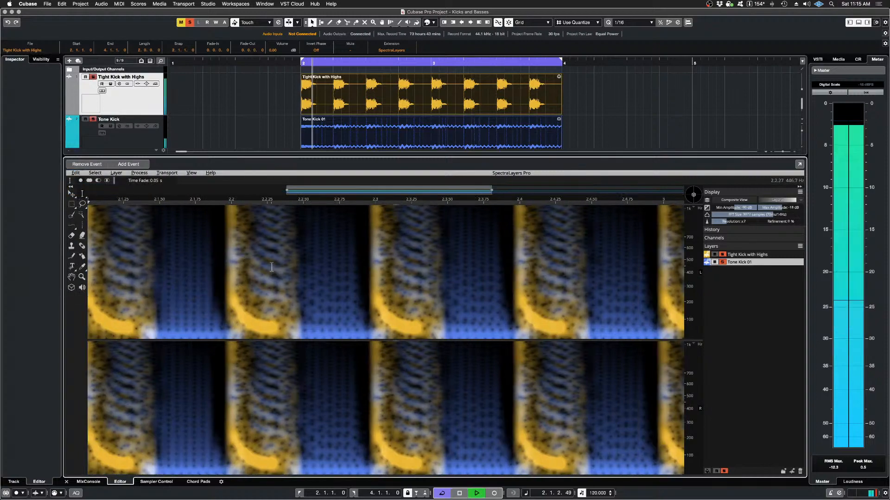
key("space")
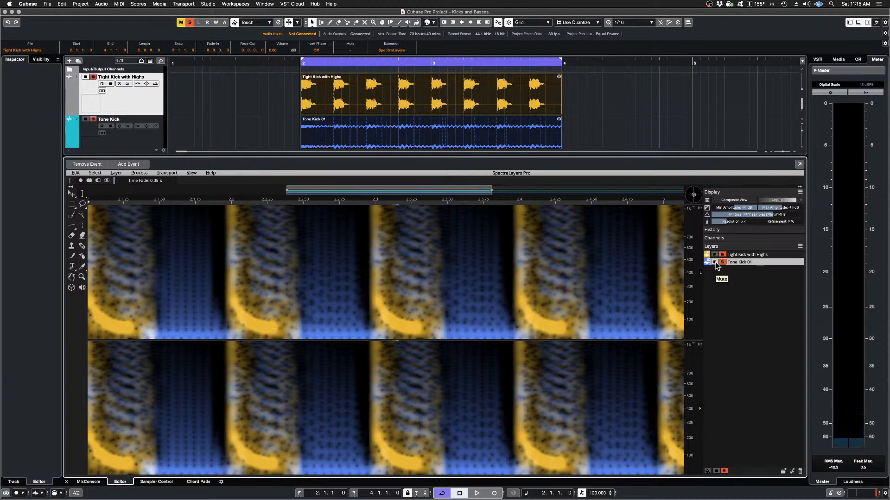
Step: Mute Tone Kick 01 and audition Tight Kick with Highs alone
left_click(715, 263)
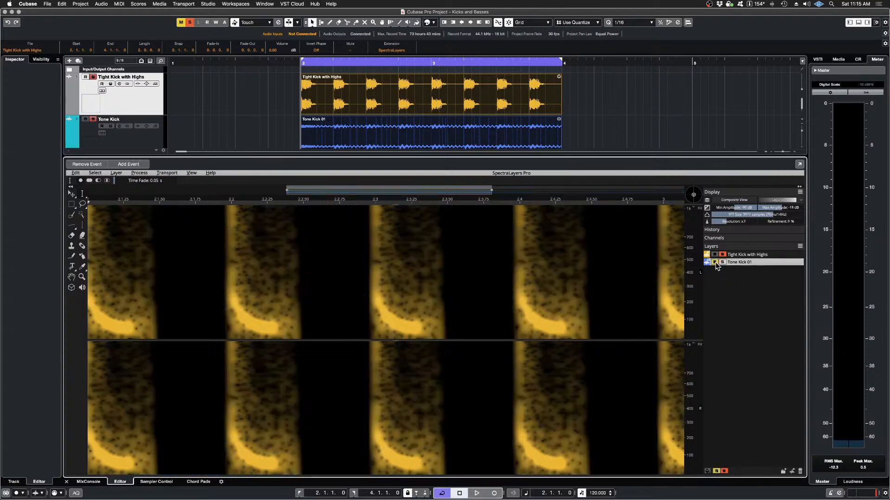
key("space")
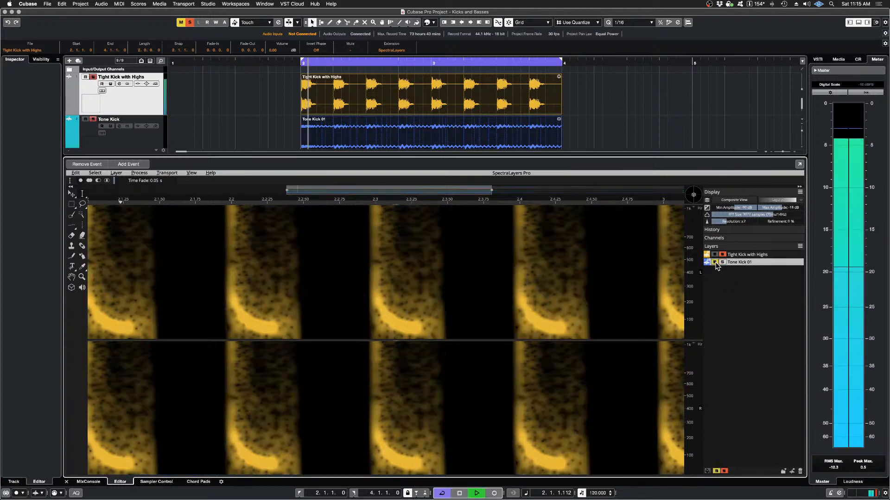
key("space")
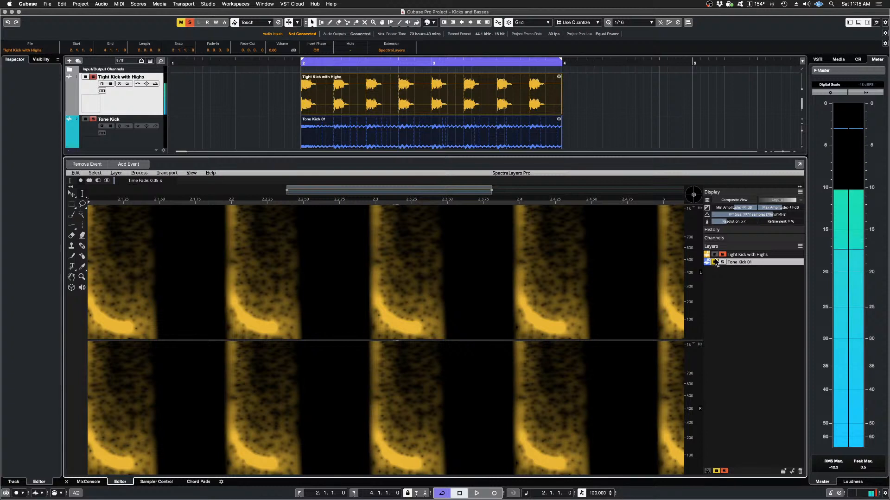
Step: Solo Tone Kick 01 without Tight Kick with Highs and audition the carved layer alone
left_click(715, 262)
left_click(722, 262)
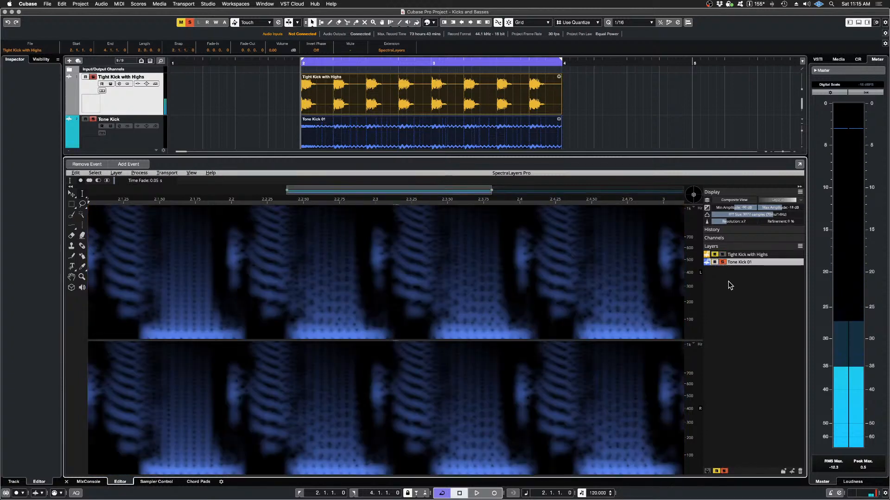
key("space")
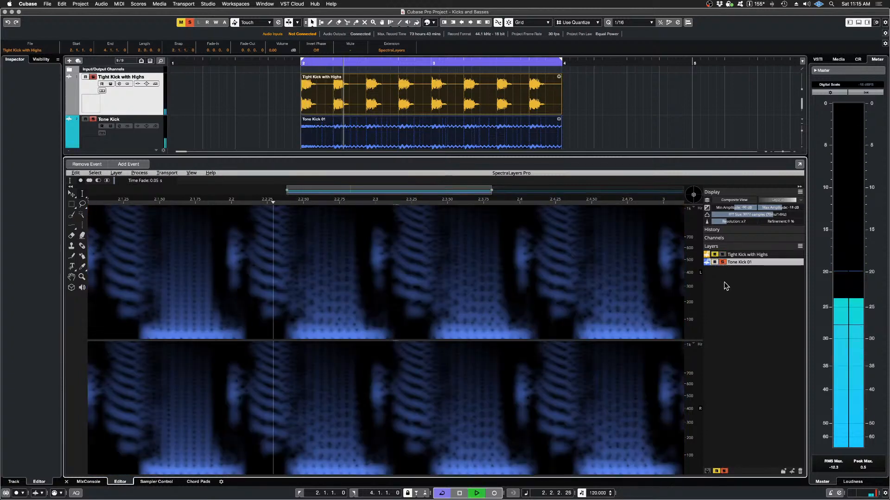
key("space")
Step: Bring Tight Kick with Highs back into the solo and undo the 5-pixel Imprint
left_click(722, 263)
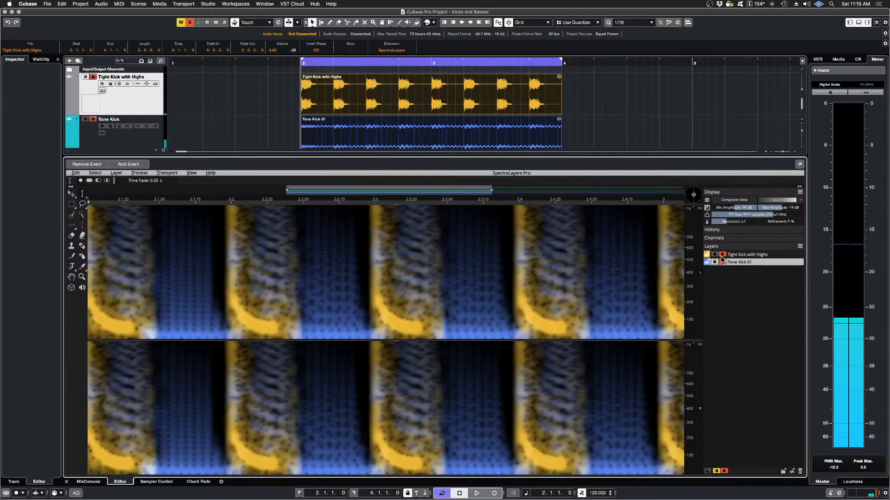
left_click(76, 173)
left_click(83, 183)
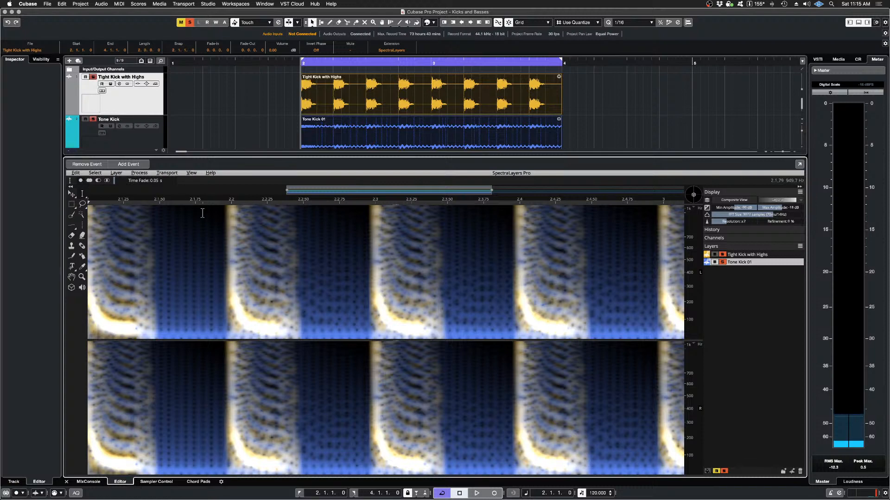
Step: Imprint Tone Kick 01 in Cast mode from Tight Kick with Highs, with 1-pixel horizontal and vertical margins and 100% strength
left_click(139, 173)
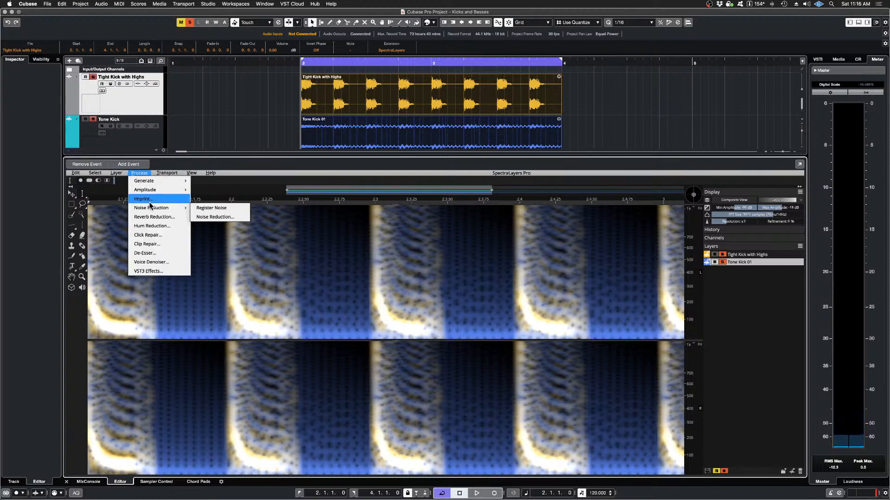
left_click(149, 199)
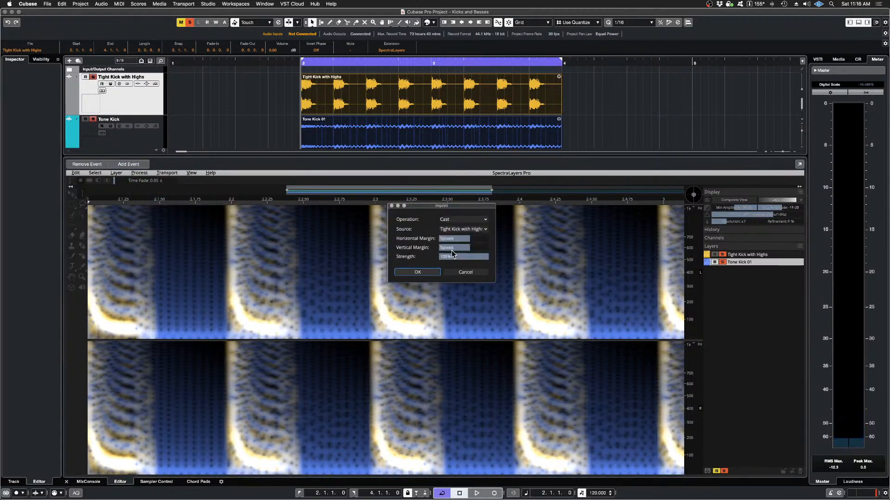
mouse_move(468, 238)
left_mouse_down()
mouse_move(455, 238)
mouse_move(464, 249)
left_mouse_up()
left_click_drag(459, 248, 456, 248)
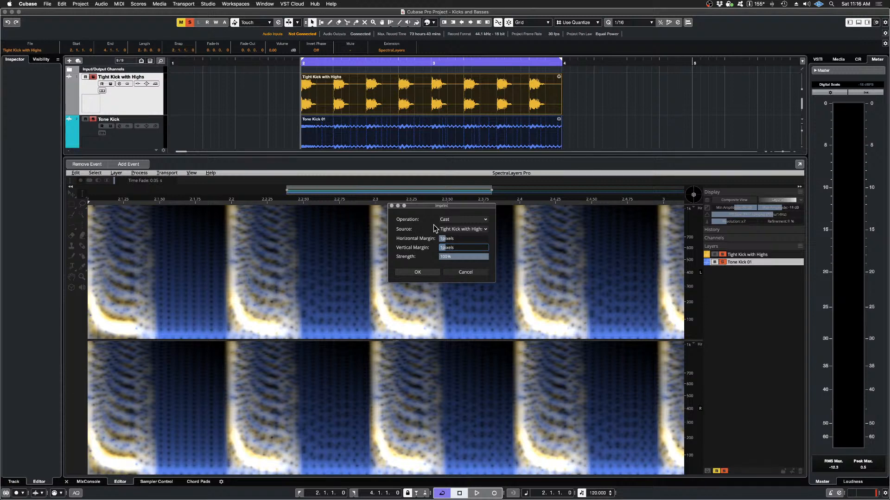
left_click(418, 273)
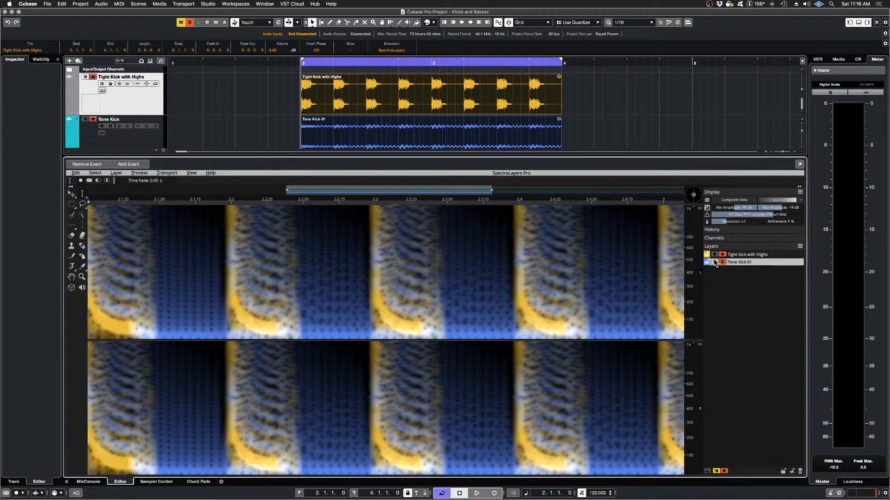
Step: Mute the Tight Kick with Highs layer and audition the carved Tone Kick 01 alone
left_click(714, 255)
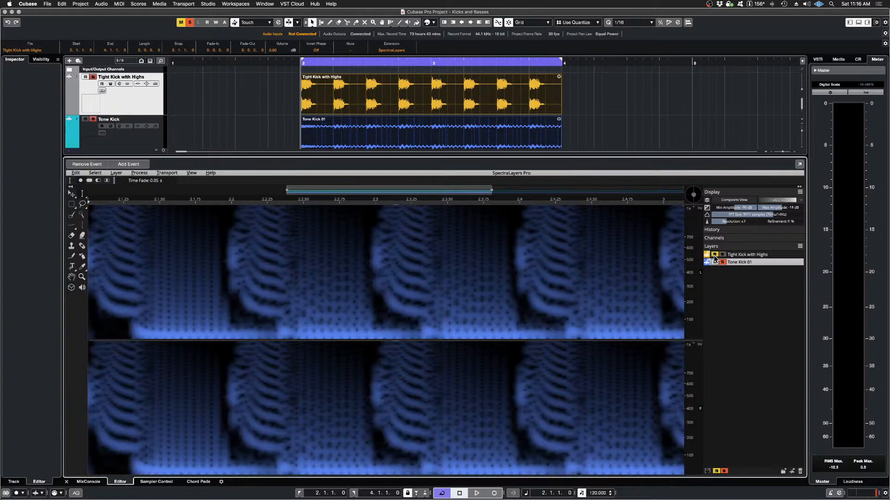
key("space")
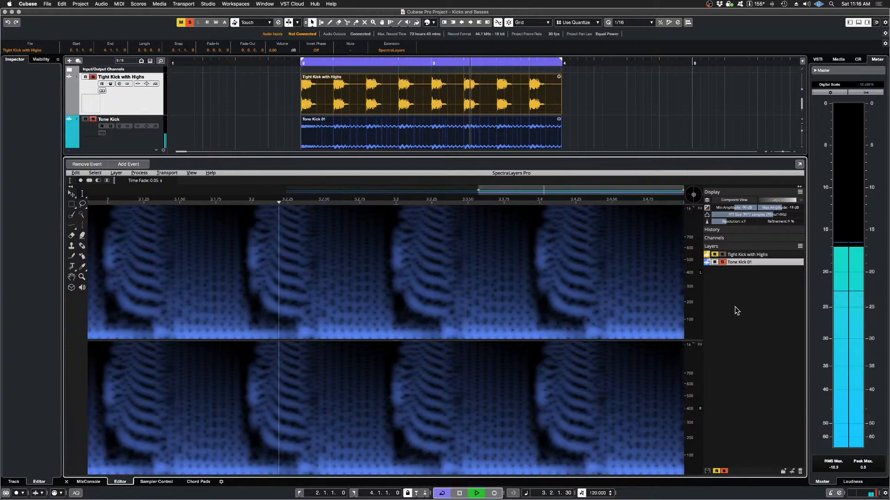
key("space")
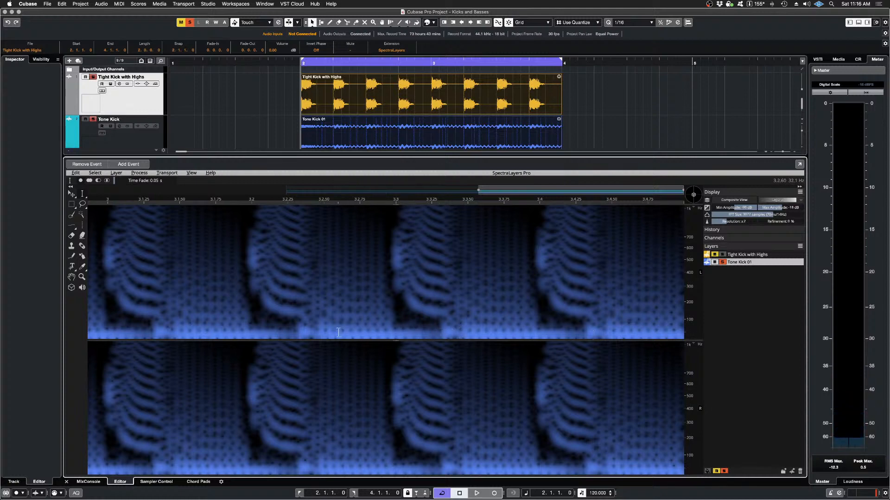
key("space")
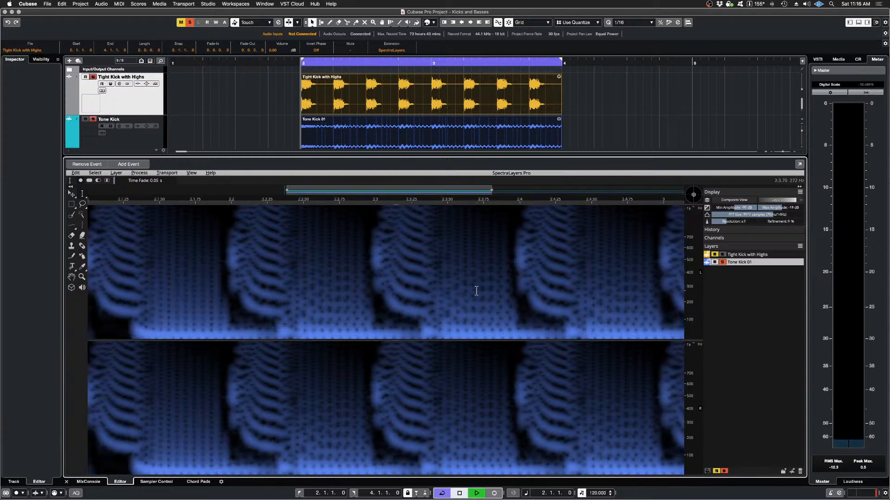
key("space")
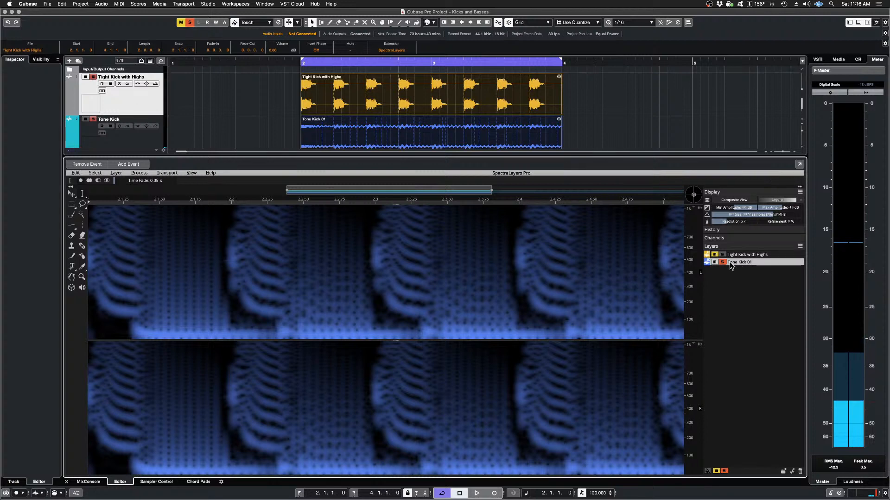
Step: Unmute Tight Kick with Highs and audition it together with the carved Tone Kick 01
left_click(713, 254)
key("space")
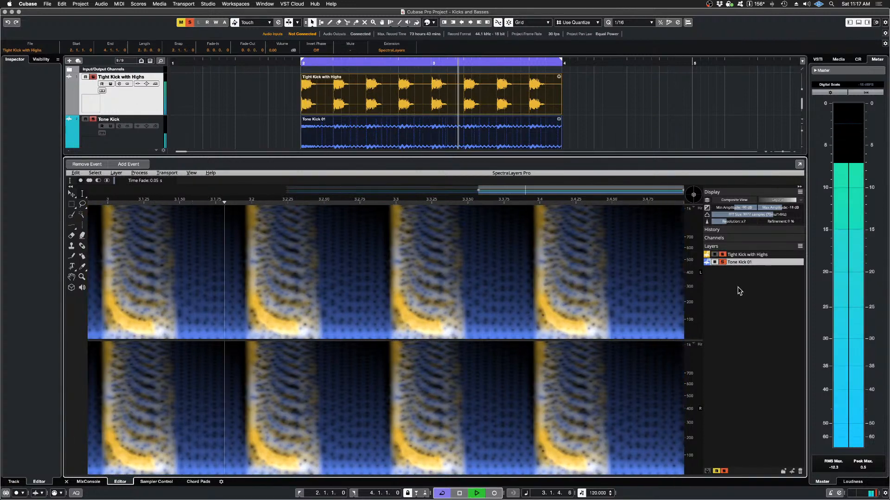
key("space")
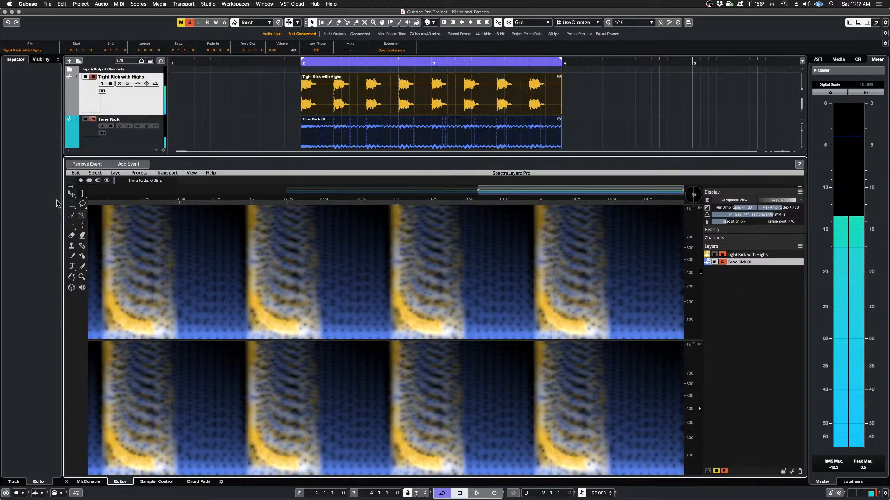
Step: Undo and redo the 1-pixel Imprint, auditioning both layers in each state
left_click(76, 173)
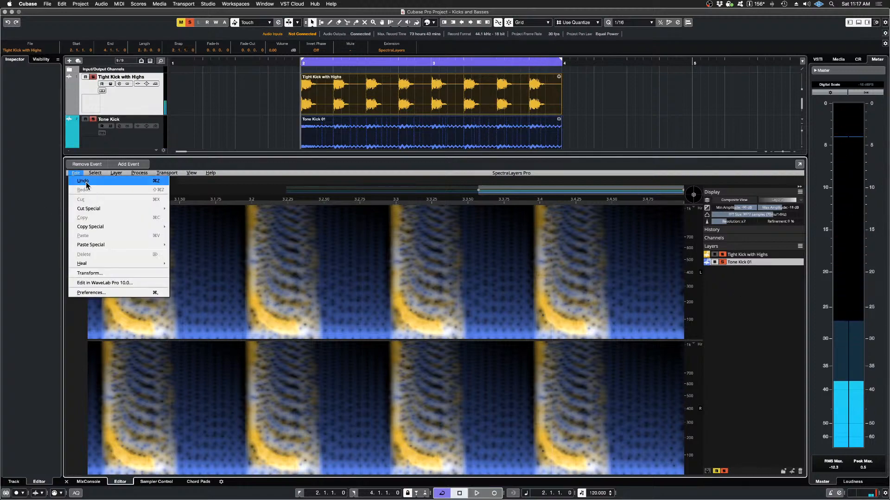
left_click(86, 182)
key("space")
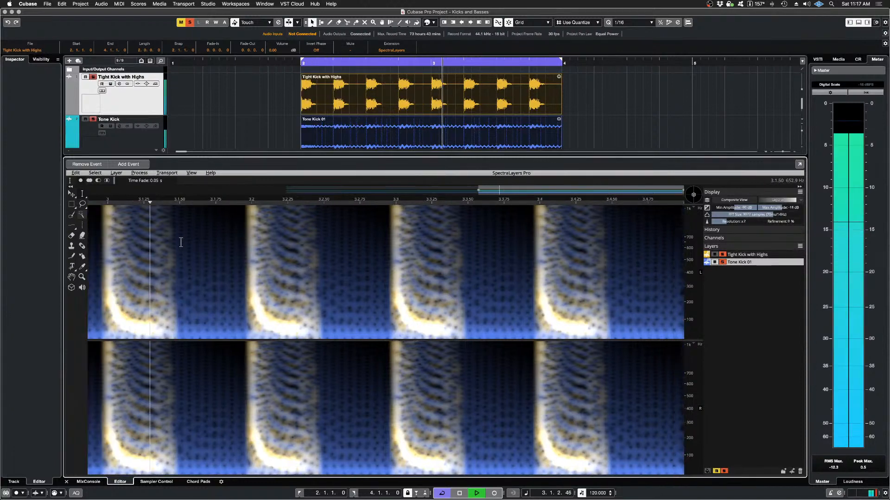
key("space")
left_click(74, 173)
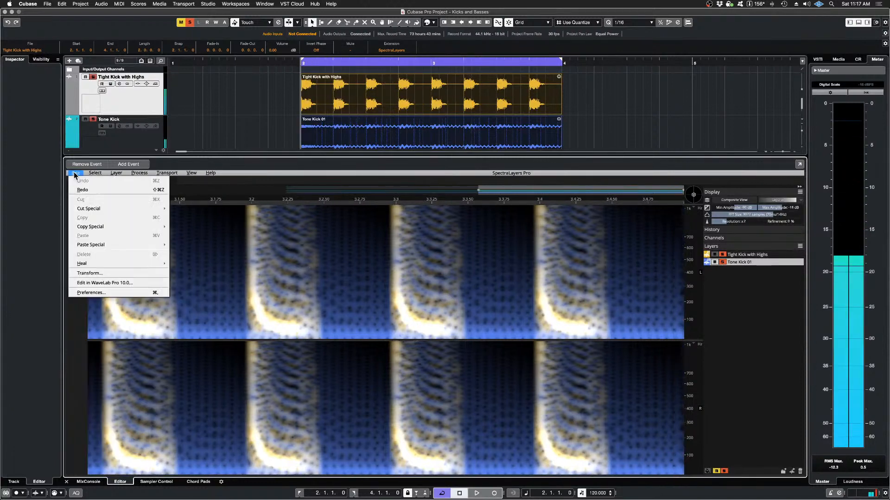
left_click(92, 189)
key("space")
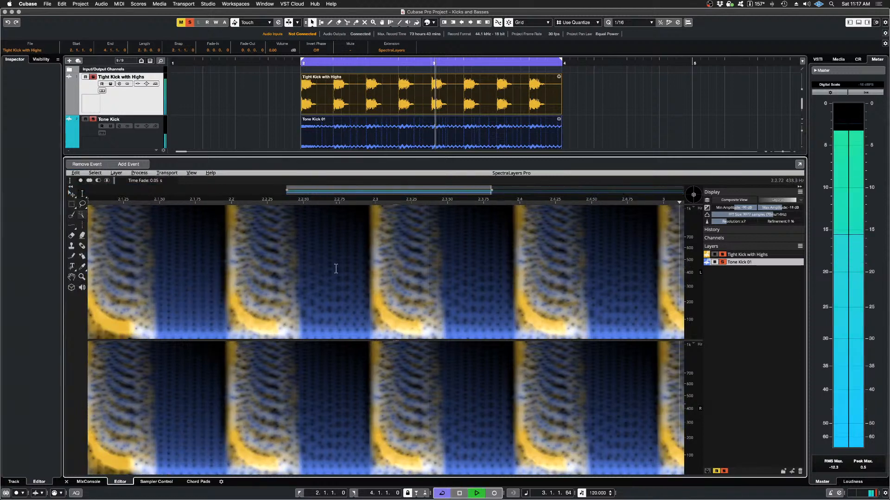
key("space")
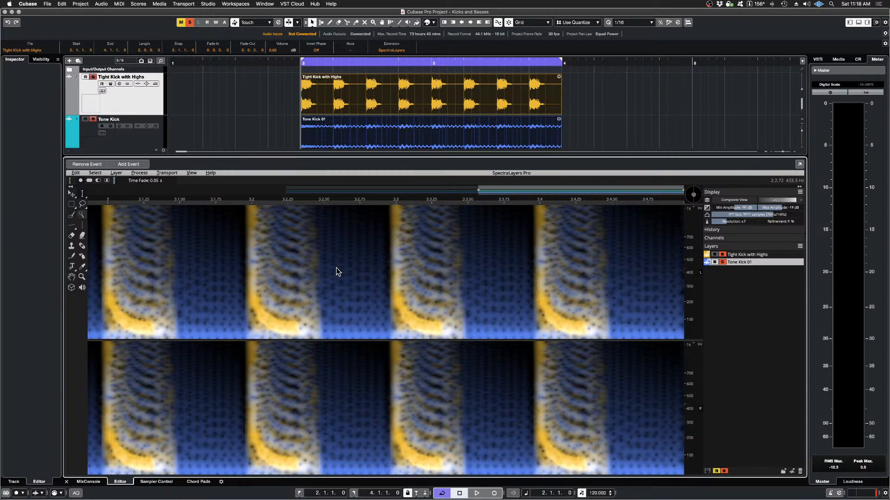
Step: Mute and unmute each layer in turn to compare their spectrograms, and audition the carved pair together
left_click(714, 263)
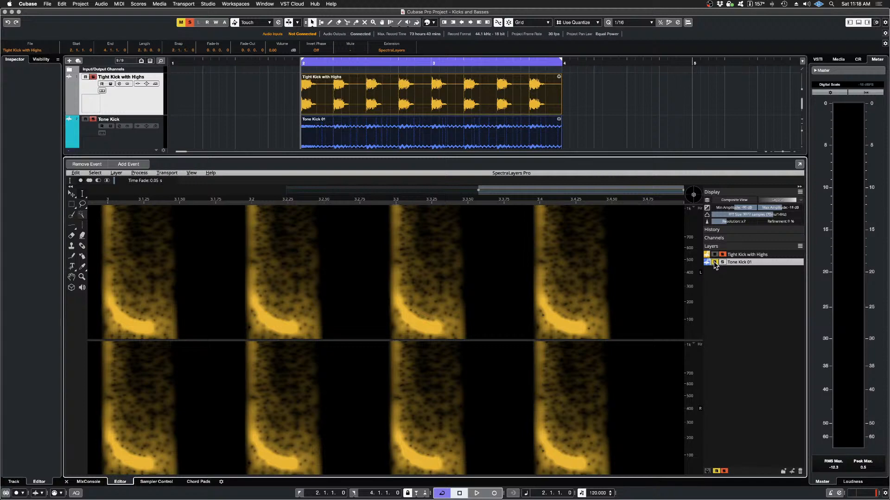
left_click(714, 263)
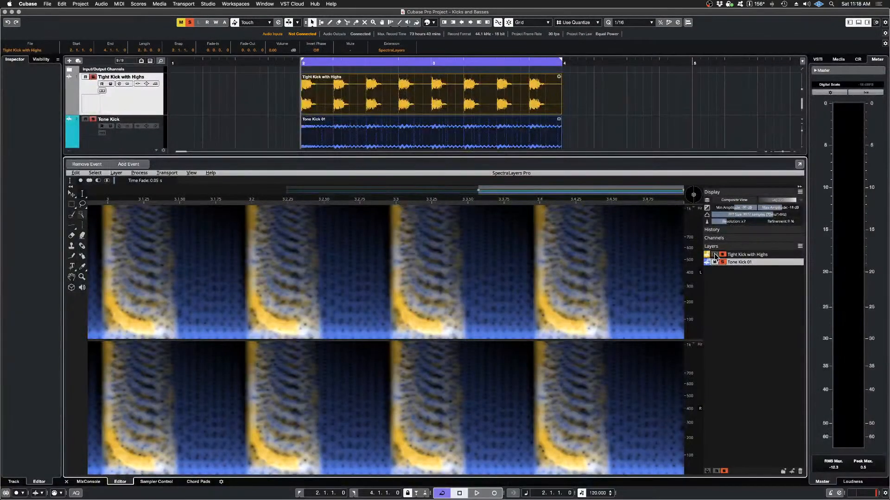
left_click(715, 255)
left_click(715, 255)
key("space")
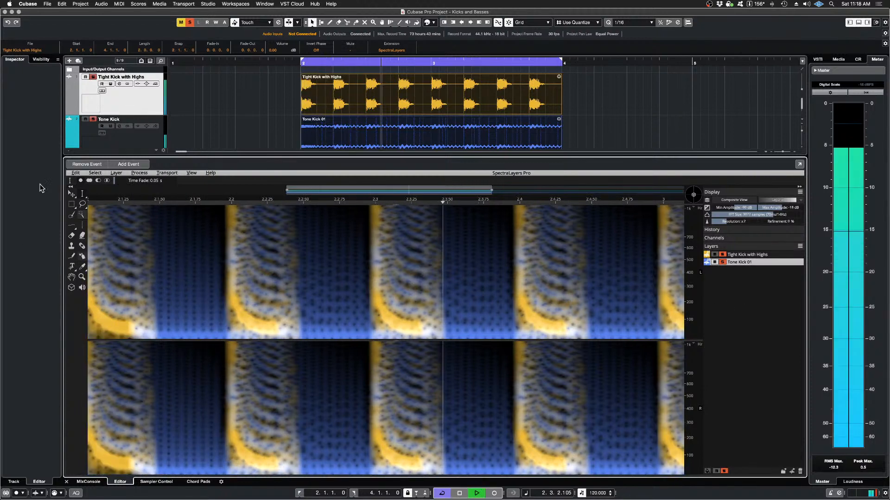
key("space")
Step: Undo the 1-pixel Imprint, audition the uncarved layers together, and reapply the Imprint
left_click(75, 172)
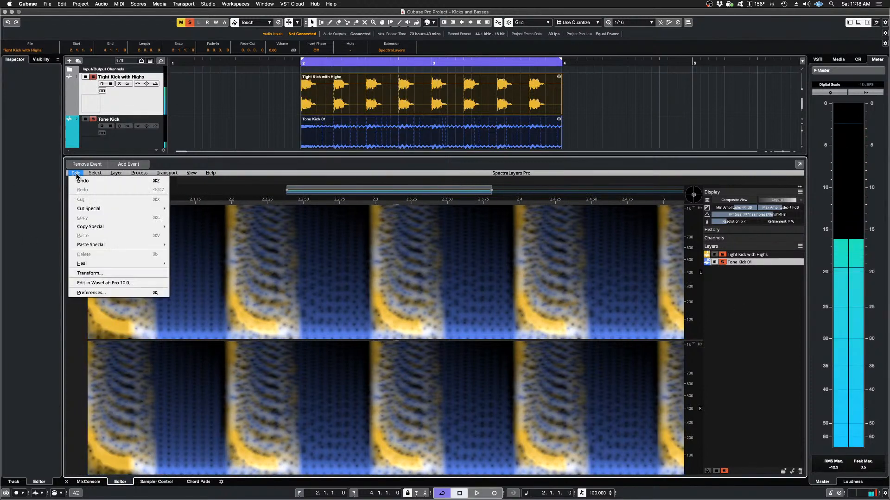
left_click(84, 181)
key("space")
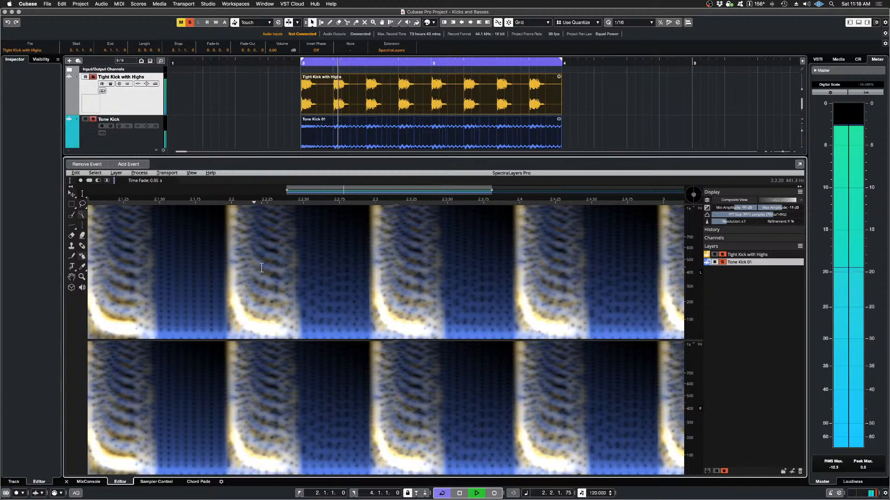
key("space")
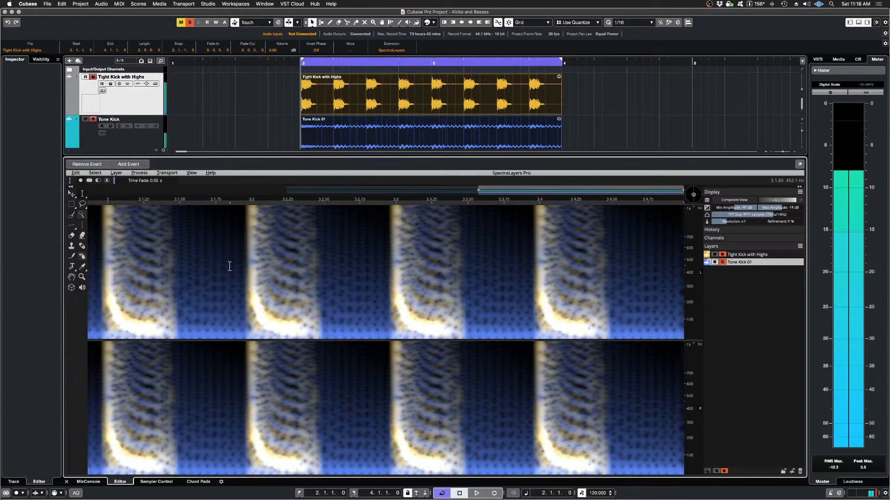
left_click(74, 174)
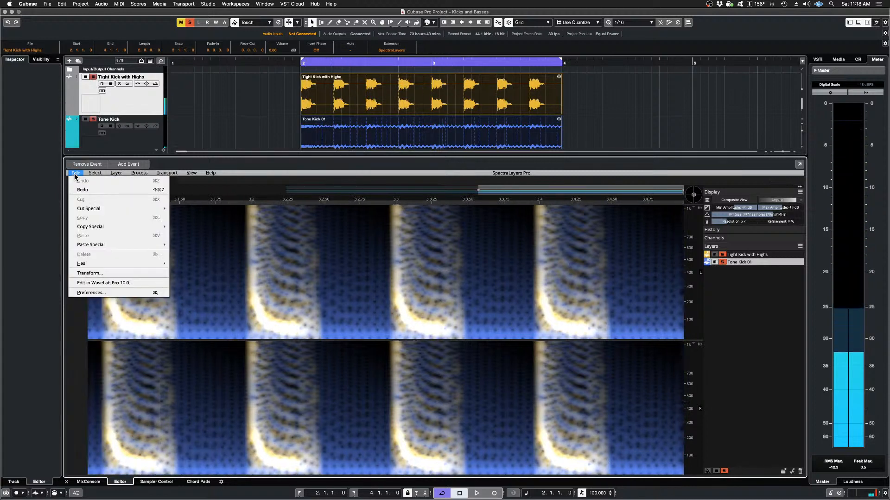
left_click(82, 189)
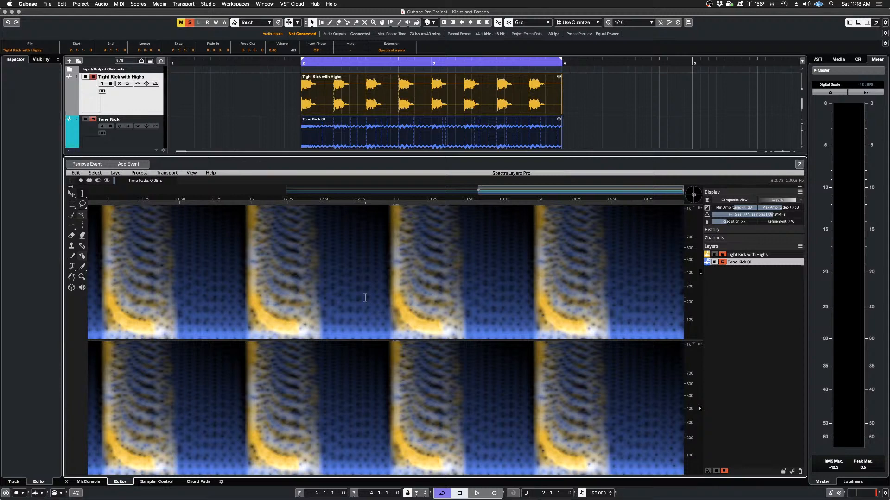
Step: Compare the master's maximum RMS and peak levels during playback with the 1-pixel Imprint undone and with it redone
left_click_drag(689, 410, 783, 452)
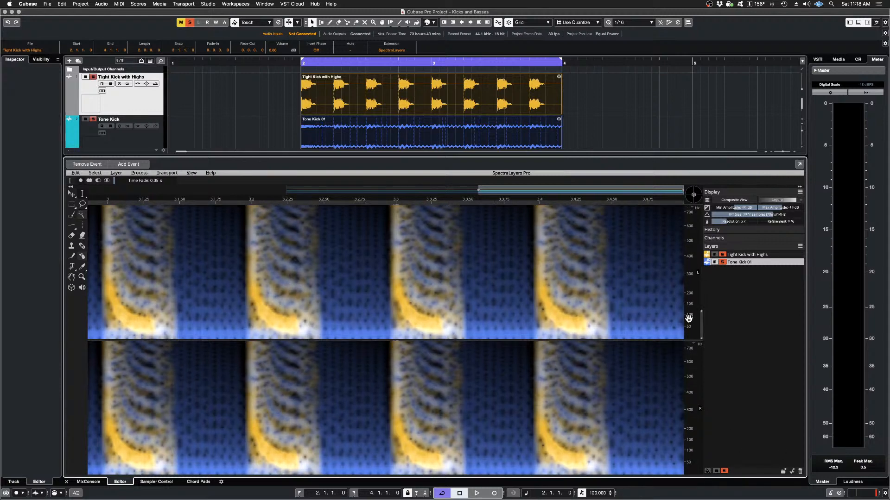
scroll(688, 319, "down", 5)
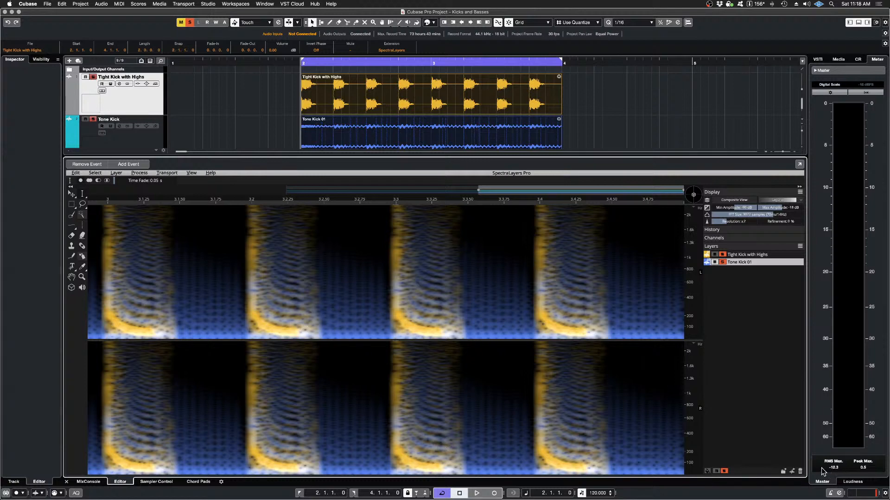
left_click(75, 173)
left_click(93, 182)
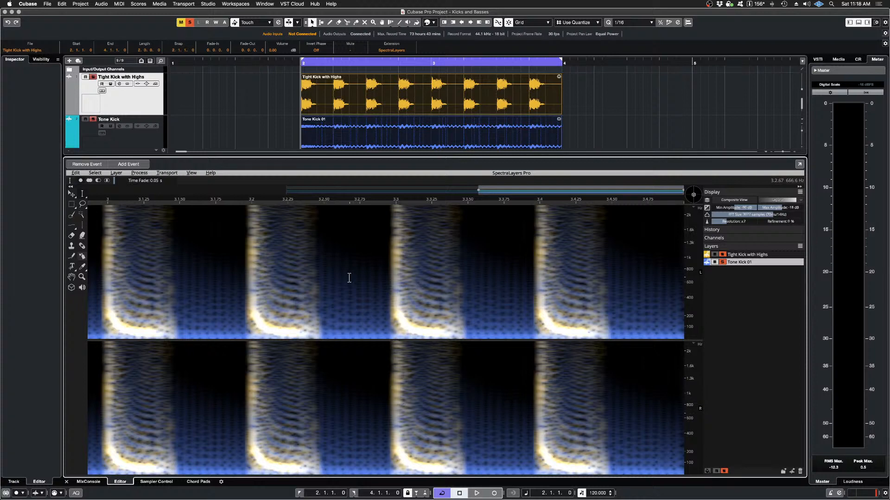
key("space")
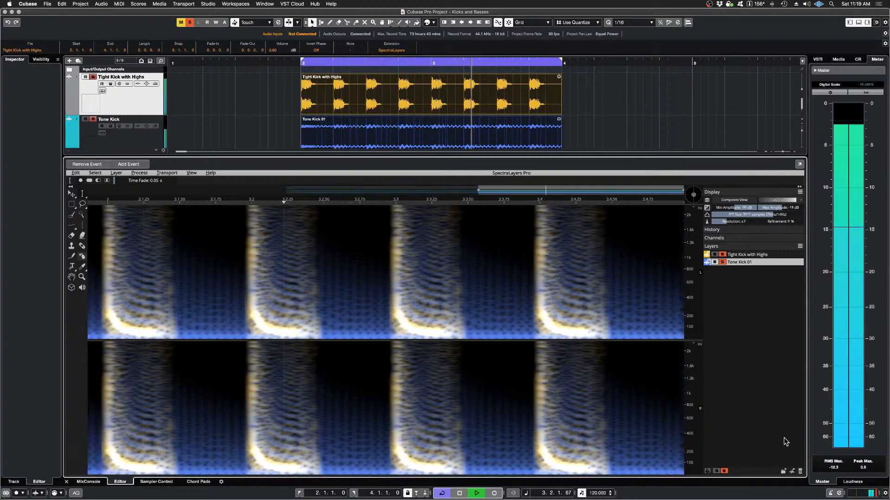
left_click(834, 469)
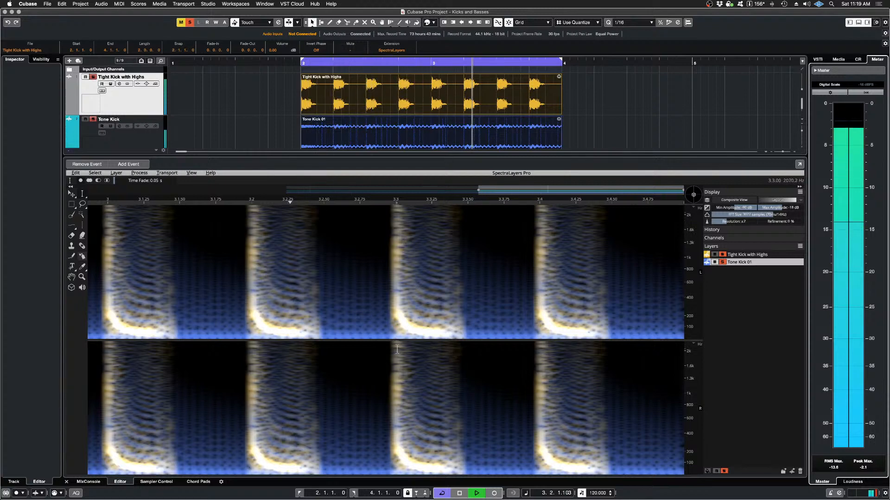
key("space")
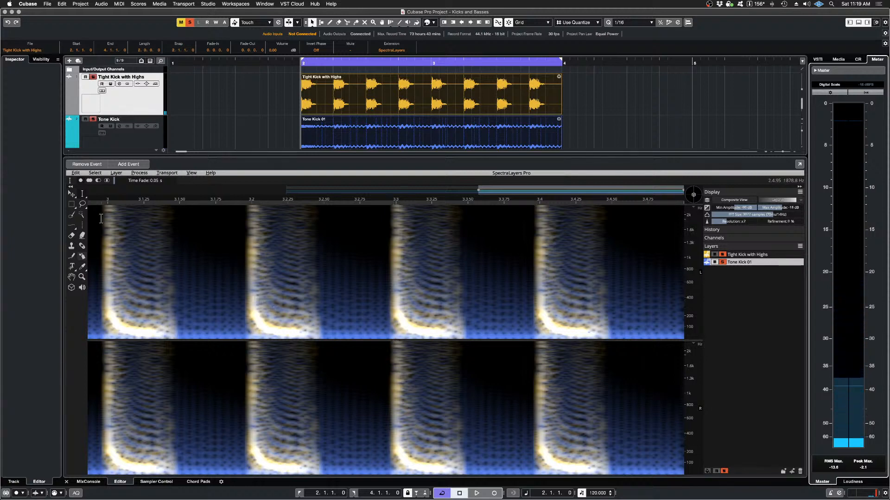
left_click(76, 174)
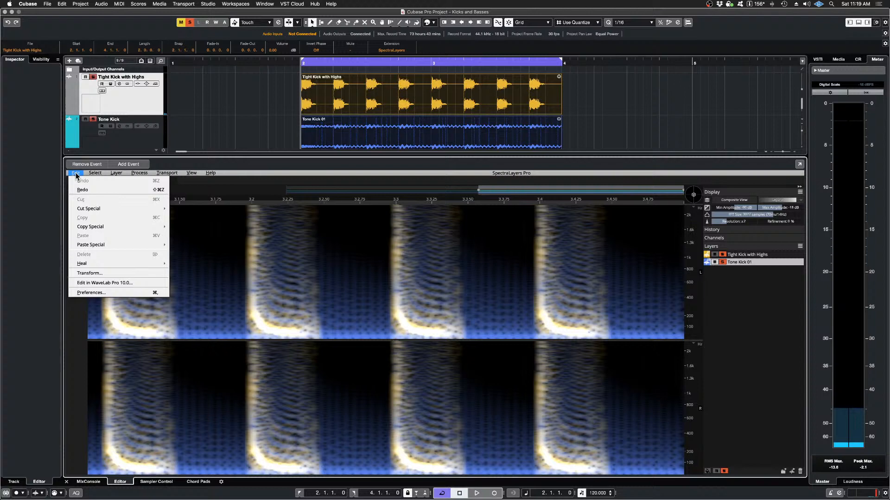
left_click(90, 193)
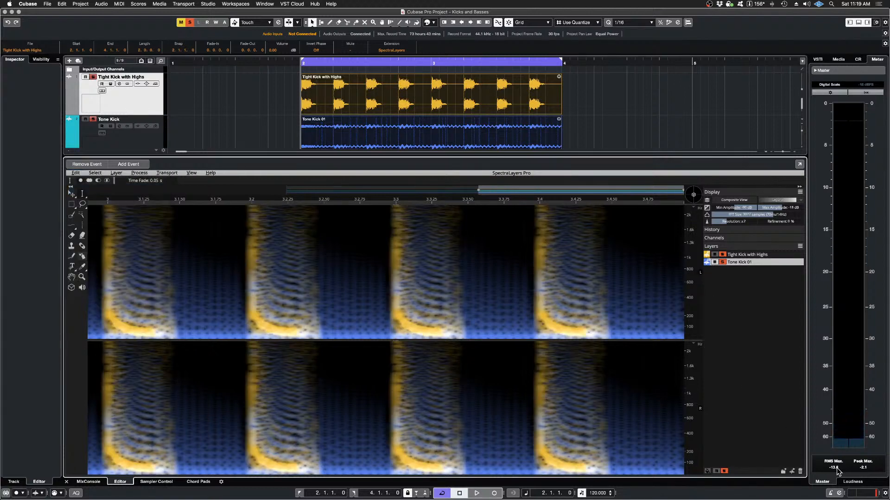
key("space")
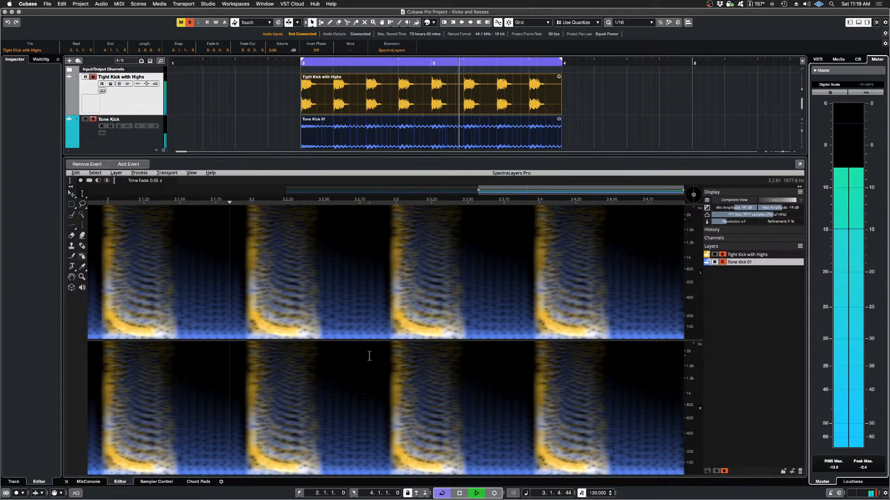
key("space")
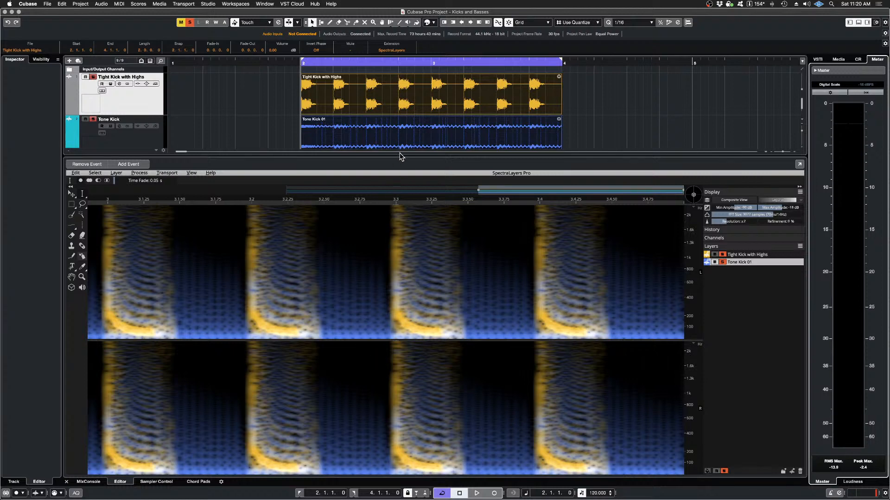
Step: Enlarge the project's track area above the spectral editor to reveal the bass tracks
left_click_drag(397, 158, 391, 299)
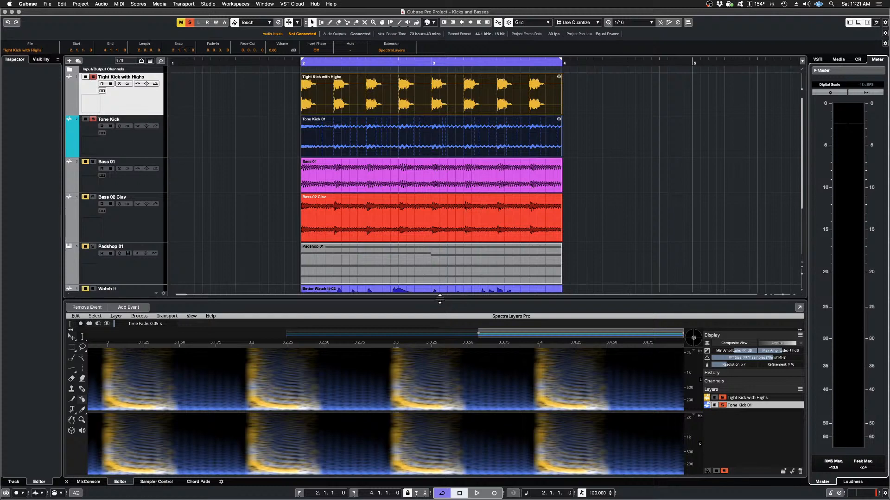
Step: Enlarge the track area and remove the SpectraLayers extension from the Tight Kick with Highs and Tone Kick 01 events
left_click_drag(441, 300, 440, 344)
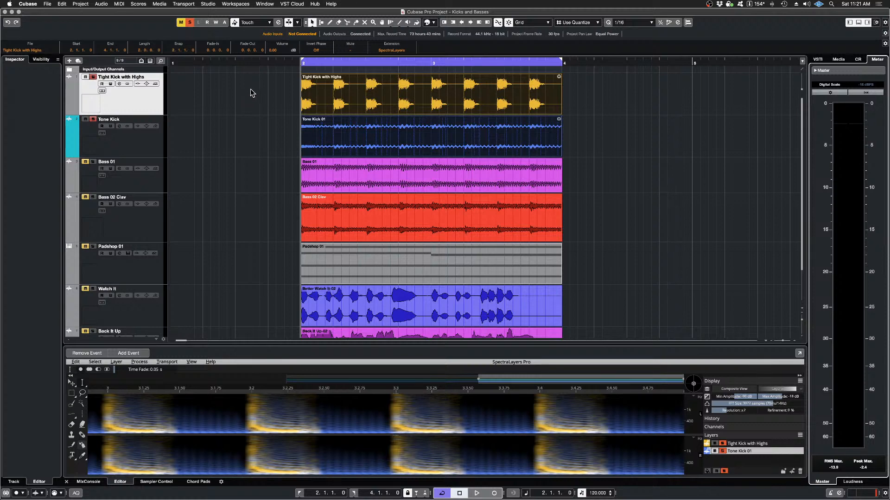
left_click_drag(252, 92, 351, 134)
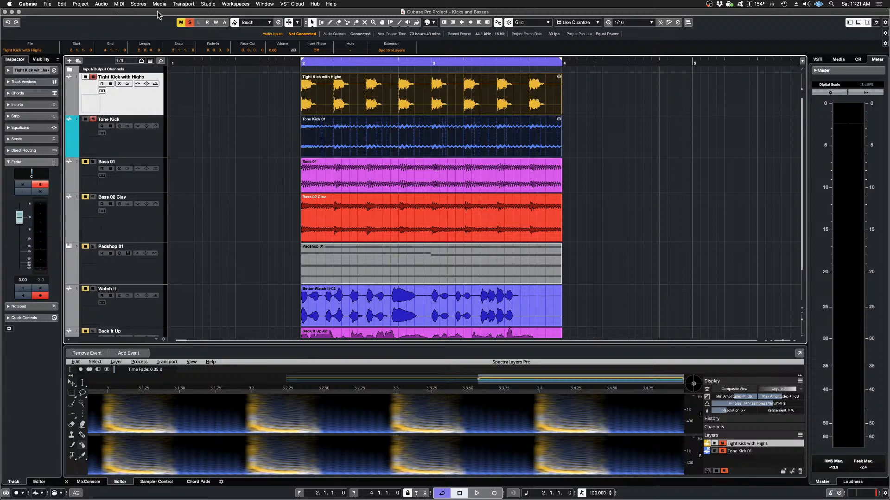
left_click(102, 4)
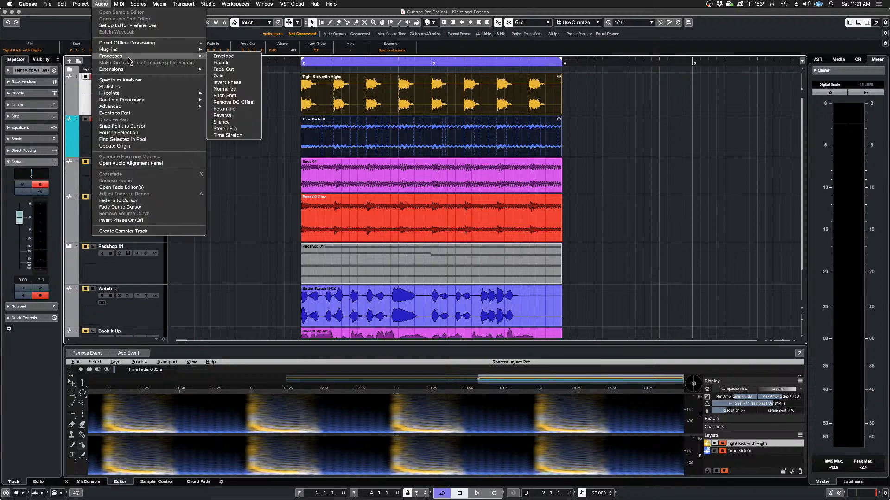
mouse_move(140, 74)
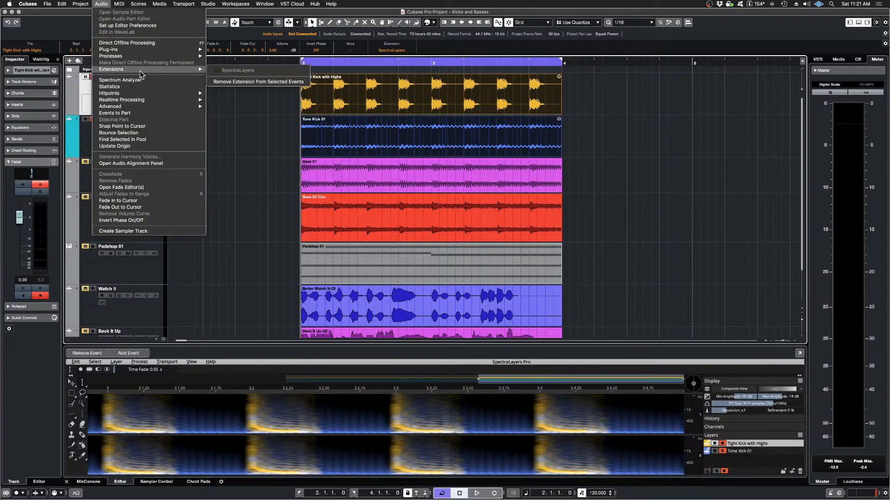
left_click(254, 85)
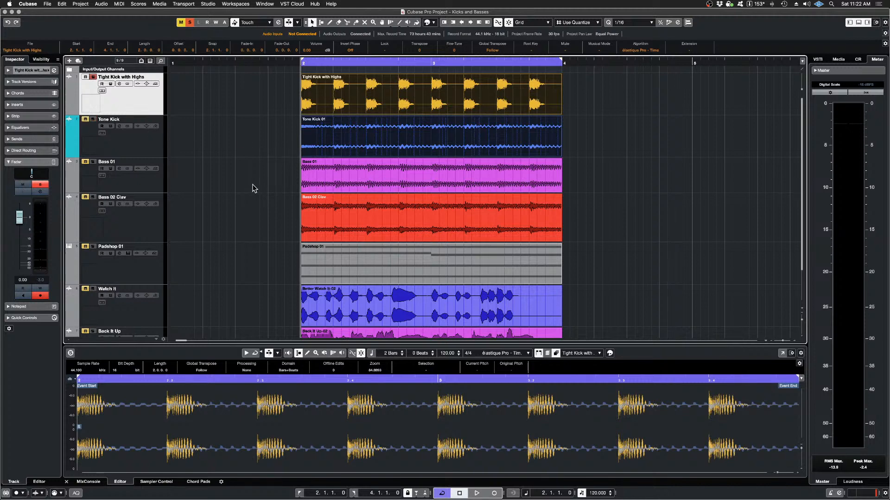
Step: Solo the Bass 01 track, take the kick tracks out of solo, and audition the bass on its own
left_click(156, 185)
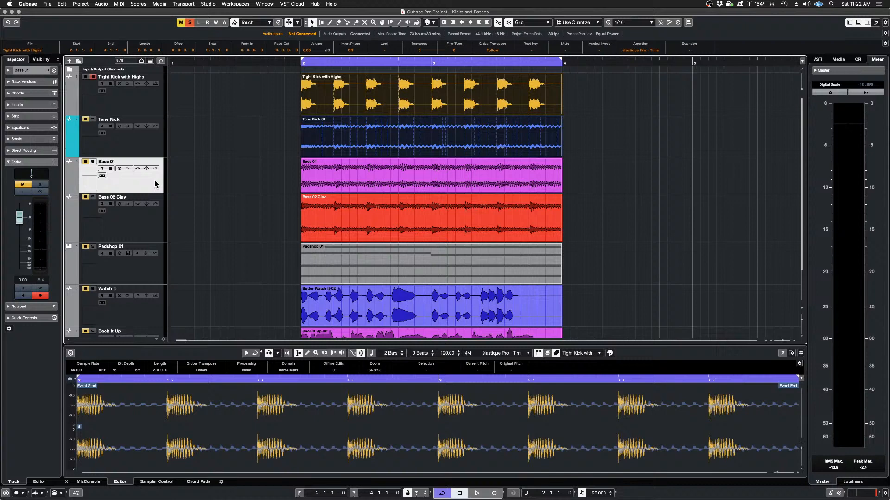
left_click(94, 162)
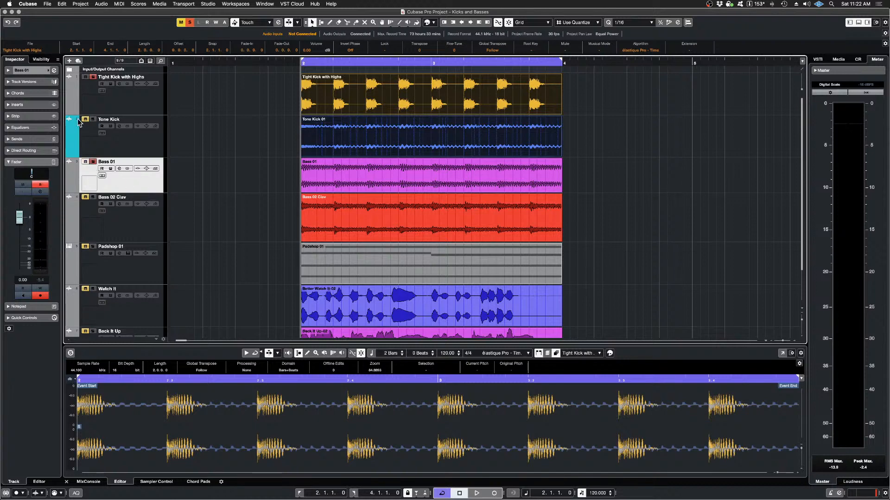
left_click(93, 161)
left_click(85, 161)
key("space")
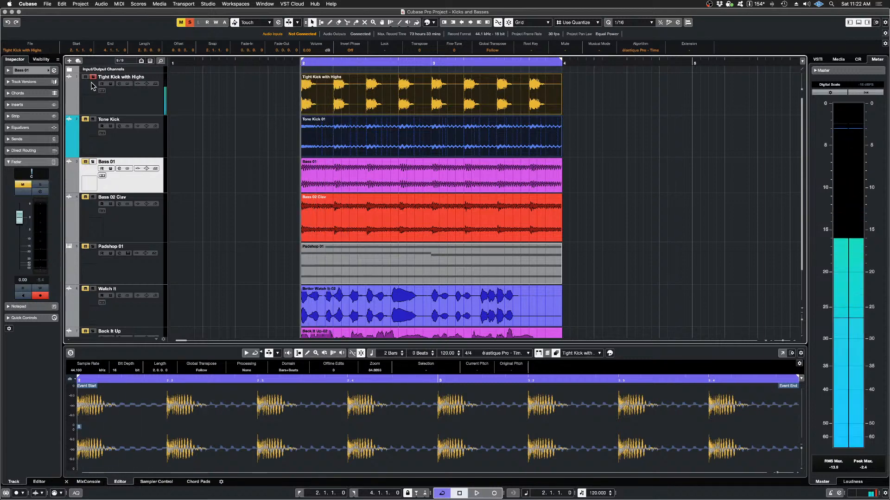
left_click(93, 76)
left_click(93, 162)
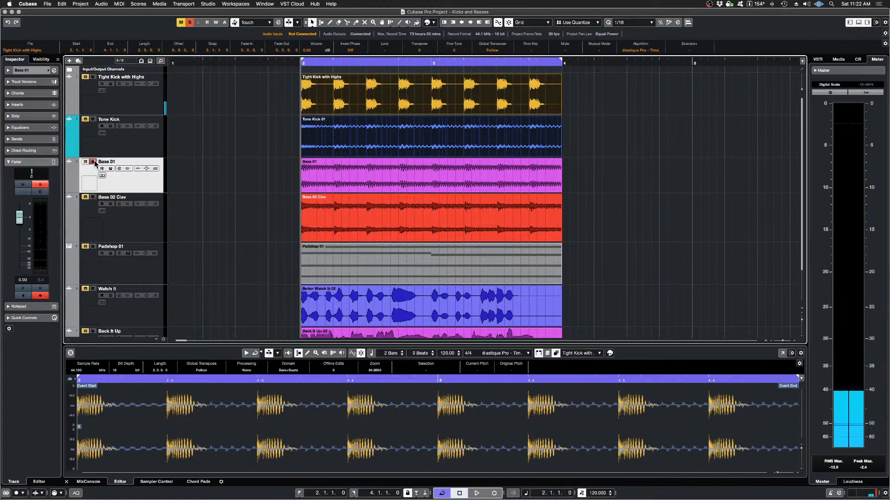
key("space")
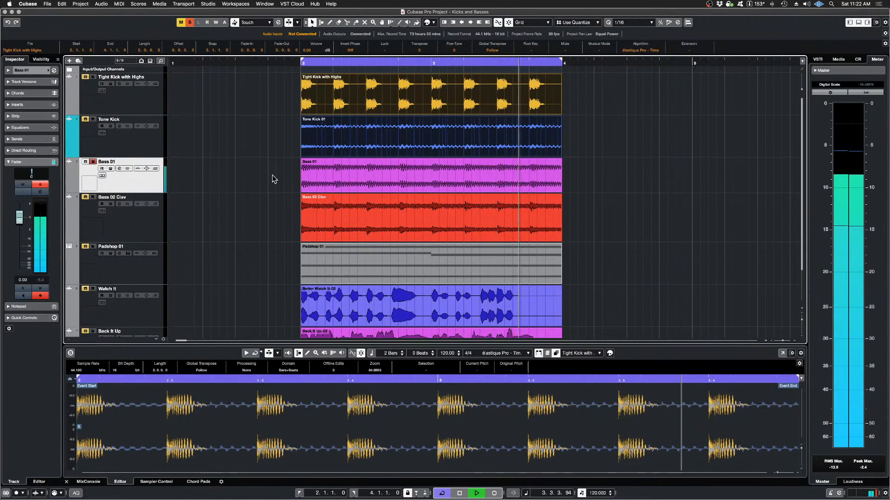
key("space")
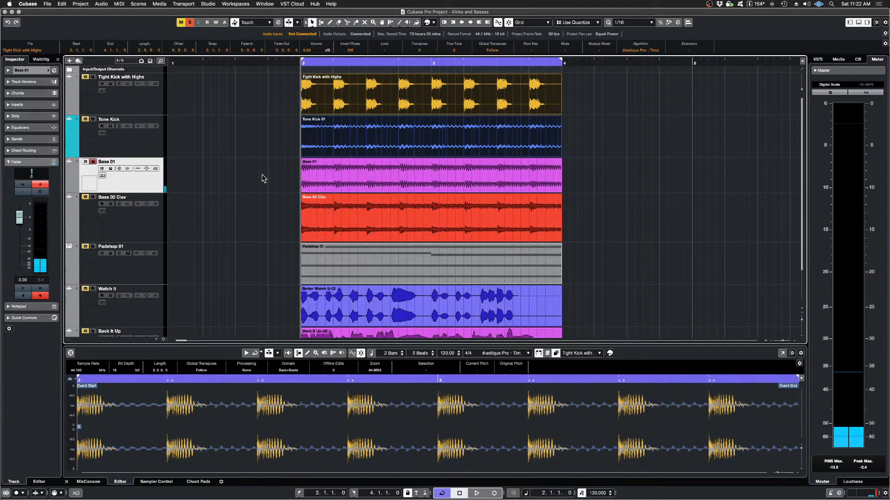
left_click(320, 99)
left_click(270, 94)
left_click(326, 98)
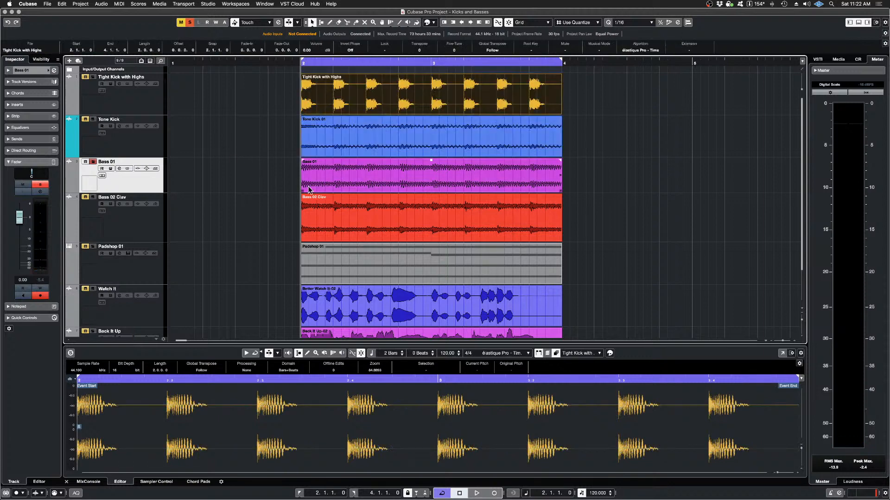
left_click(327, 181, "shift")
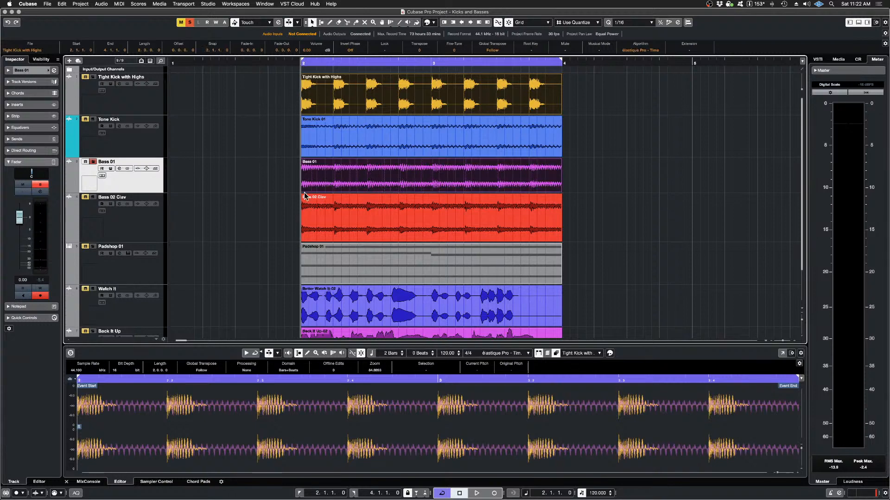
left_click(257, 154)
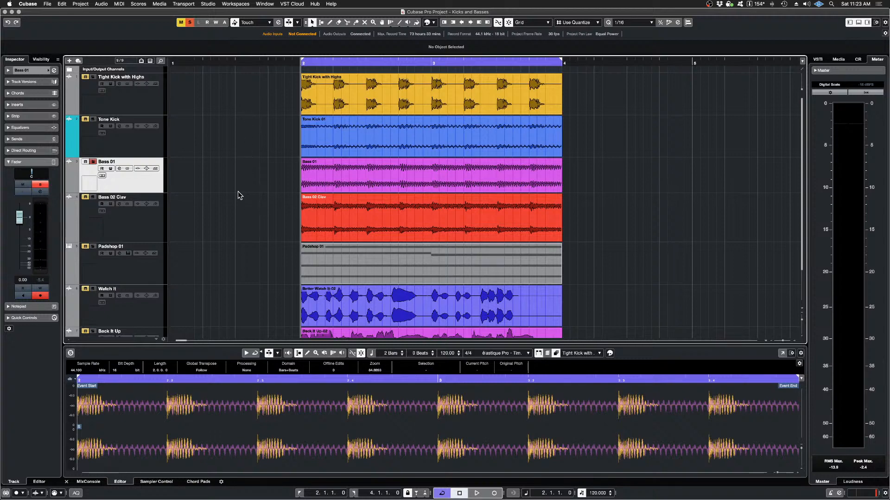
Step: Apply the SpectraLayers extension to the Tight Kick with Highs and Bass 01 events together
left_click(330, 99)
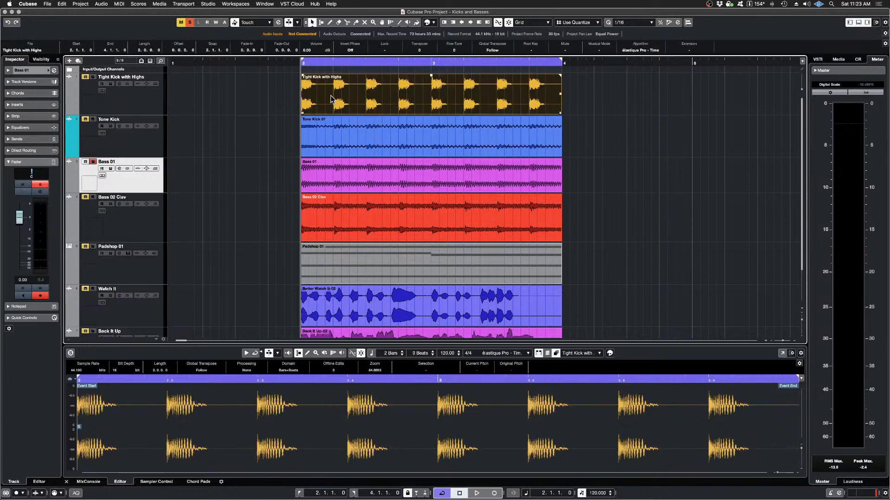
left_click(339, 170)
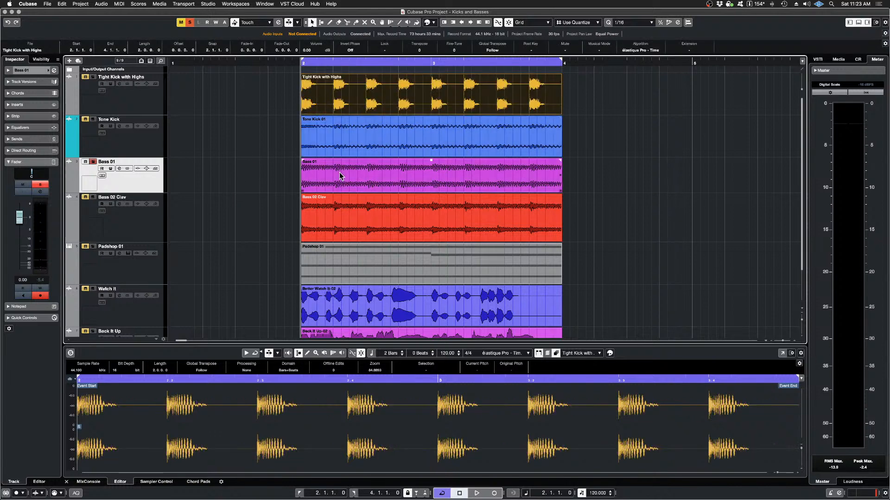
left_click(339, 171, "shift")
left_click(101, 4)
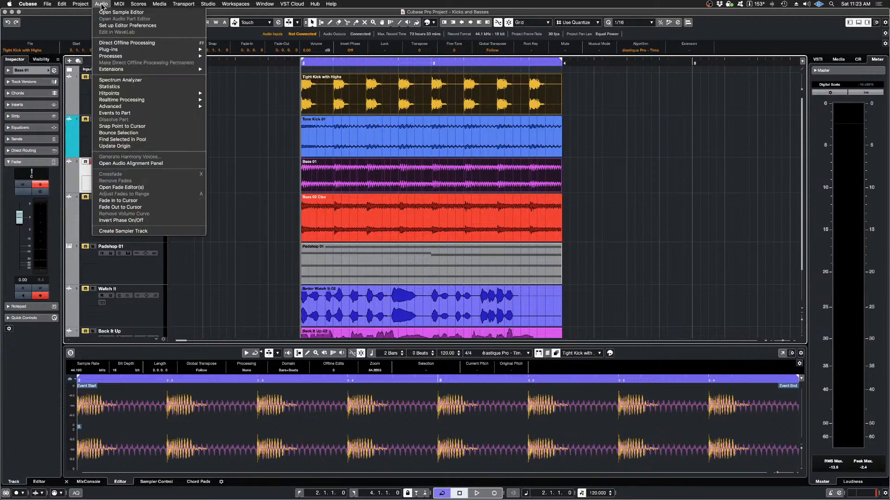
mouse_move(147, 70)
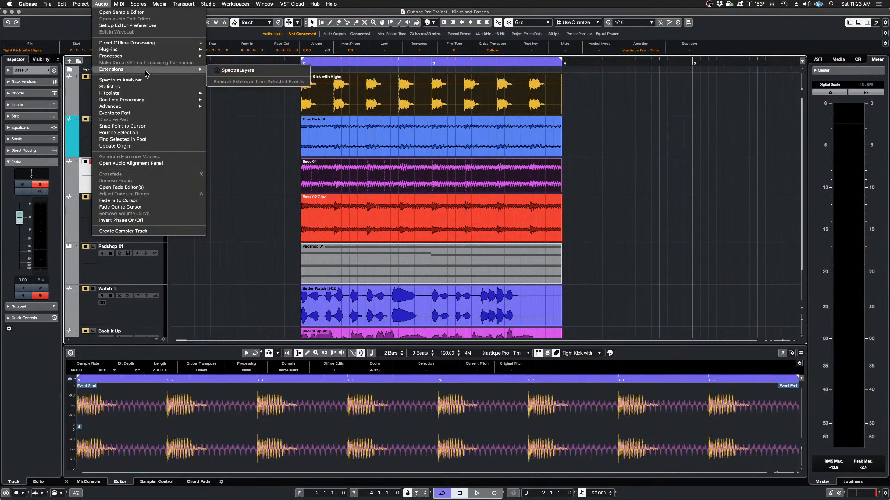
left_click(253, 71)
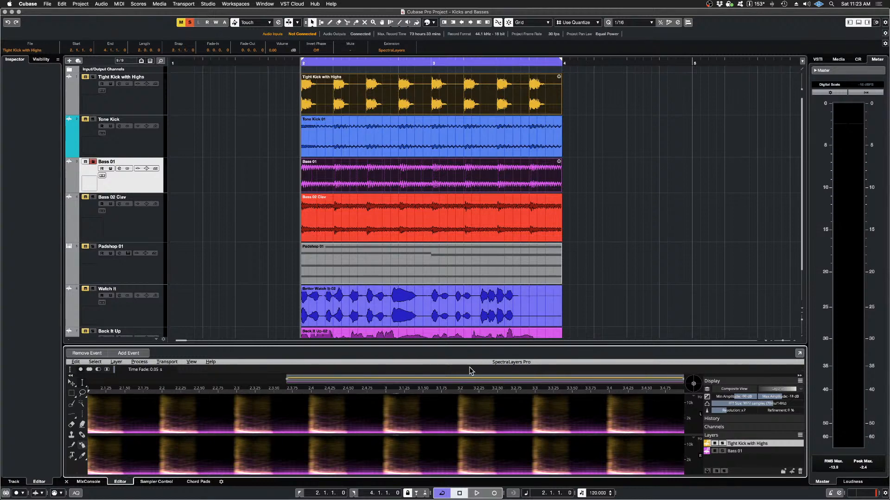
Step: Solo the Tight Kick with Highs track alongside Bass 01 and enlarge the spectral editor to fill most of the project area
left_click_drag(468, 345, 454, 402)
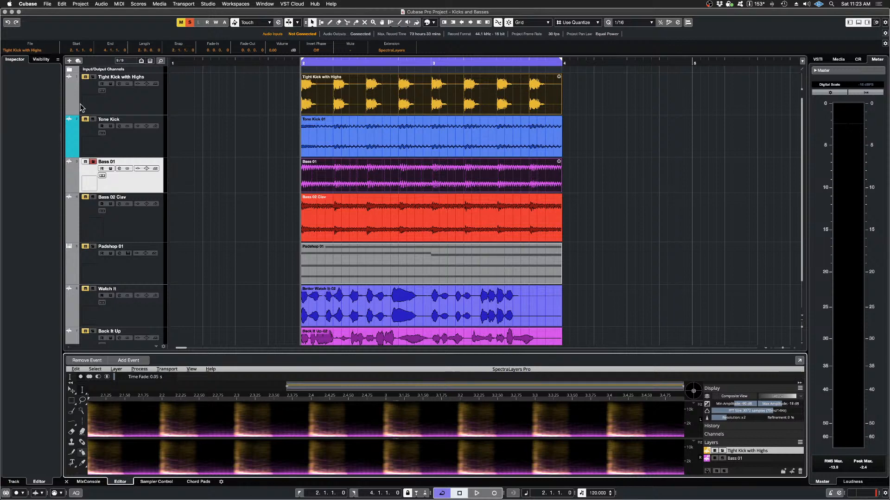
left_click(93, 77)
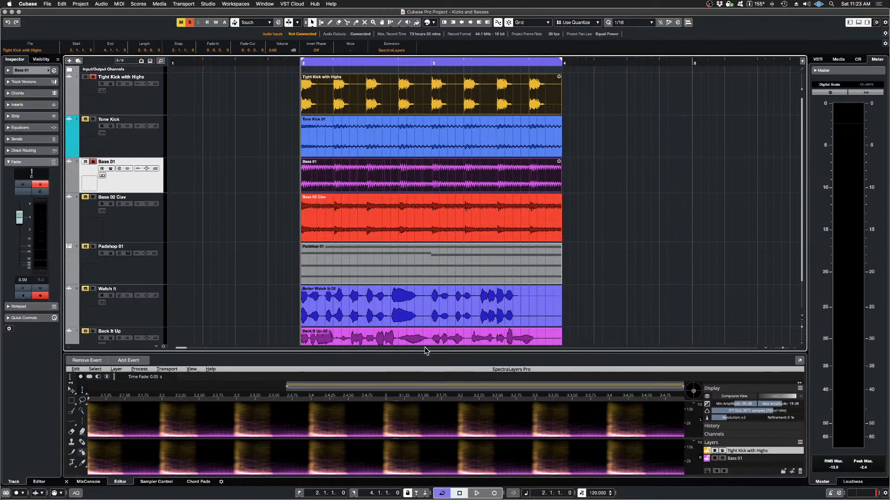
left_click_drag(428, 353, 417, 118)
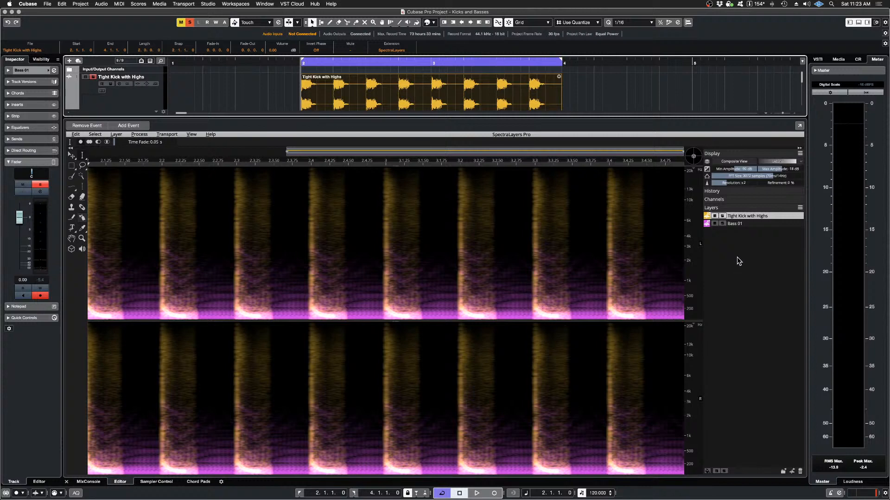
Step: Audition the Tight Kick with Highs and Bass 01 layers each soloed alone, and finish with both layers soloed together
left_click(721, 217)
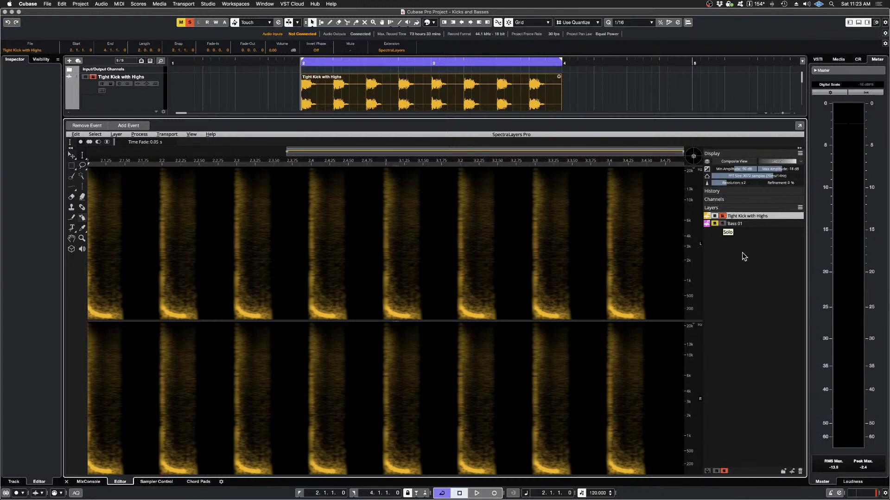
key("space")
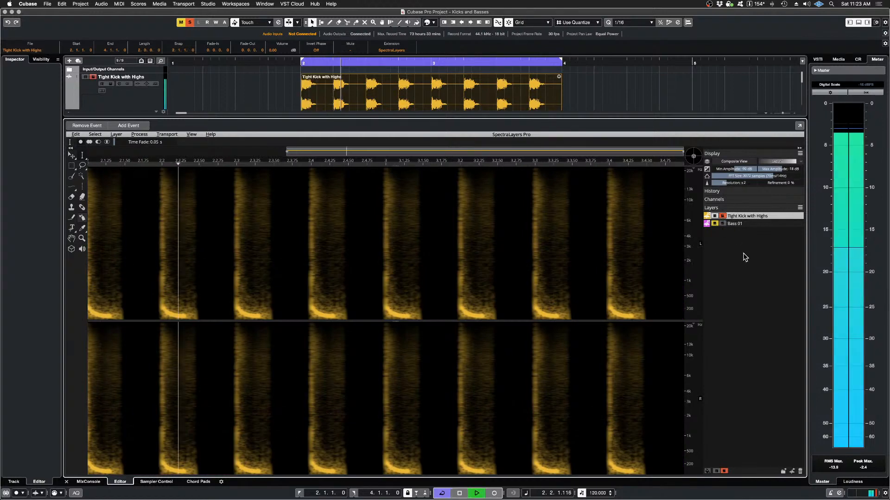
key("space")
left_click(722, 216)
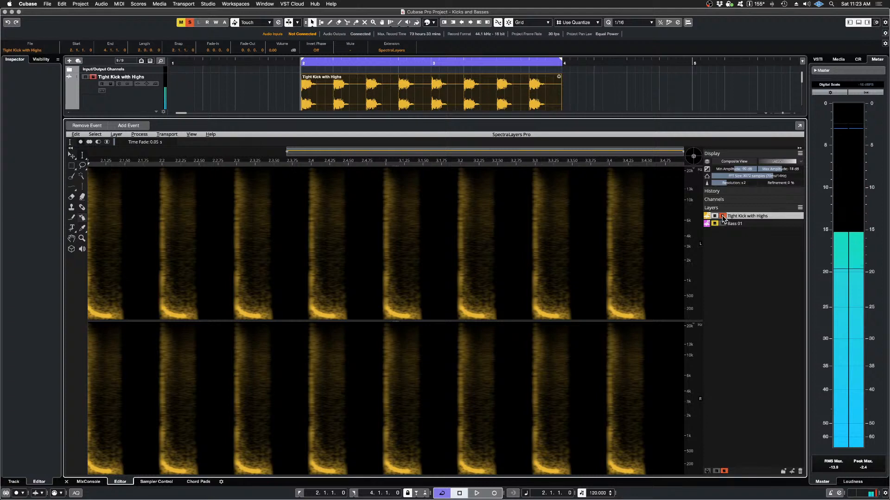
left_click(722, 223)
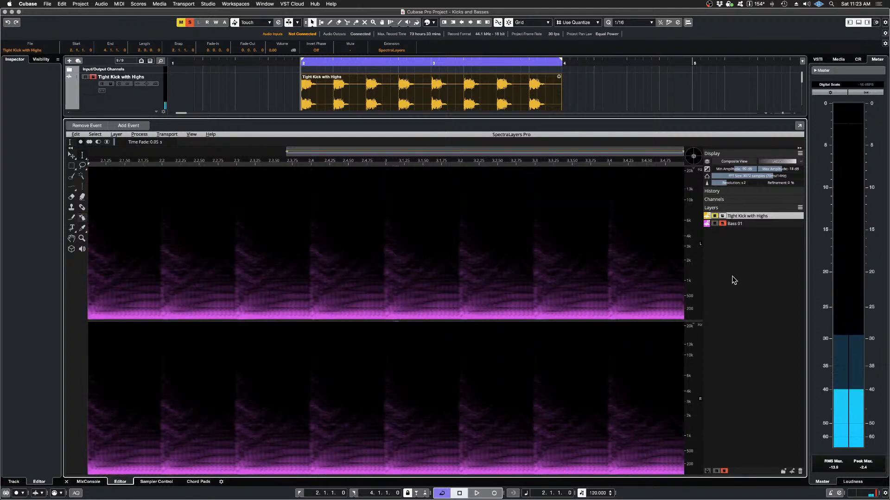
key("space")
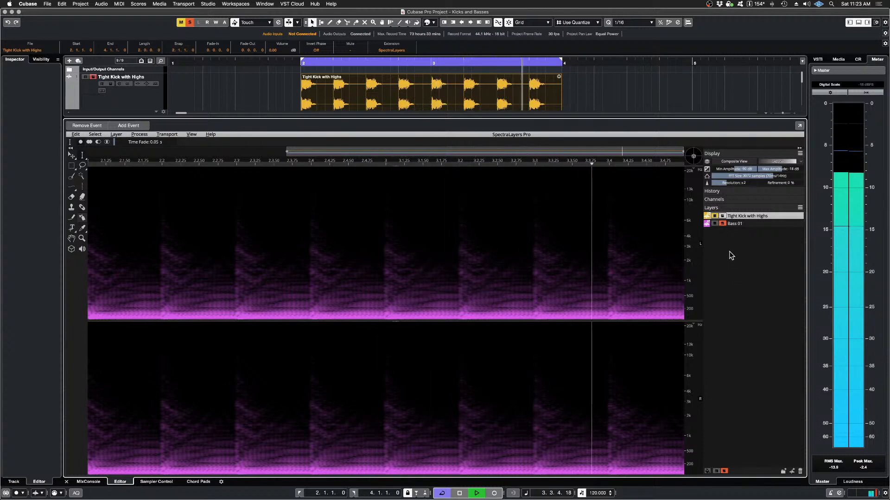
key("space")
left_click(722, 216)
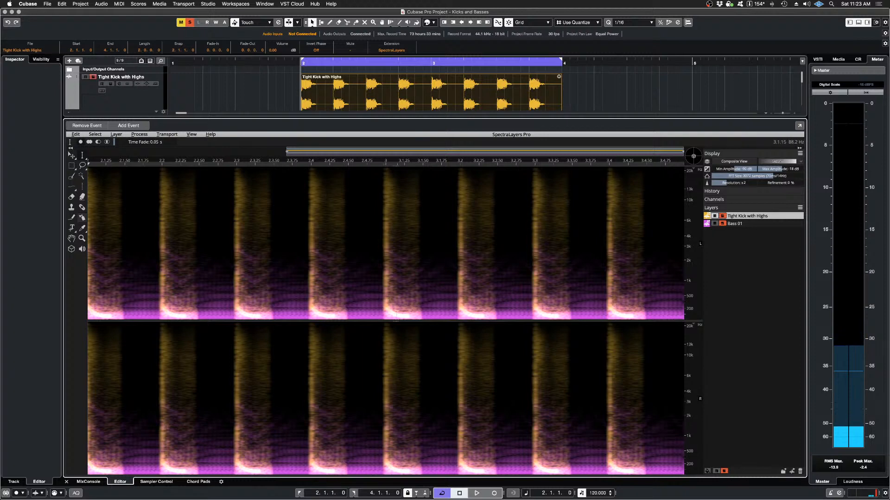
Step: Lock the spectrogram to 0 Hz and magnify the low frequencies where the kick and bass overlap
scroll(398, 314, "up", 5)
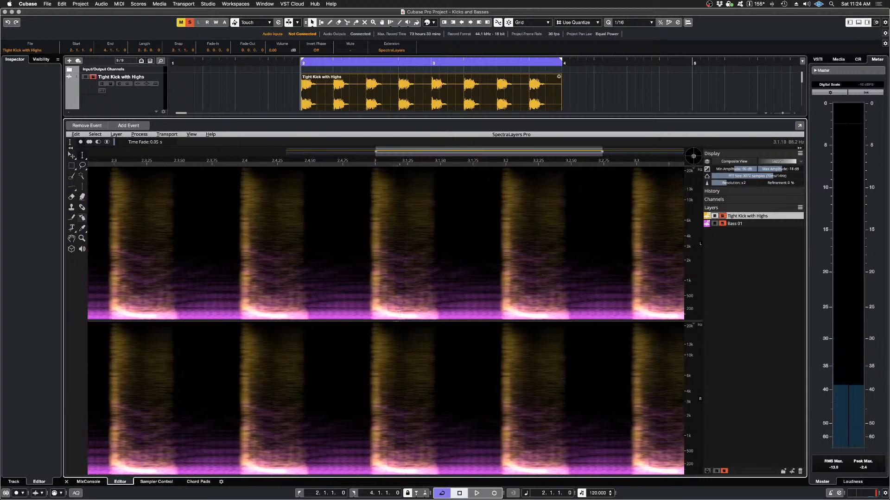
scroll(398, 314, "up", 3)
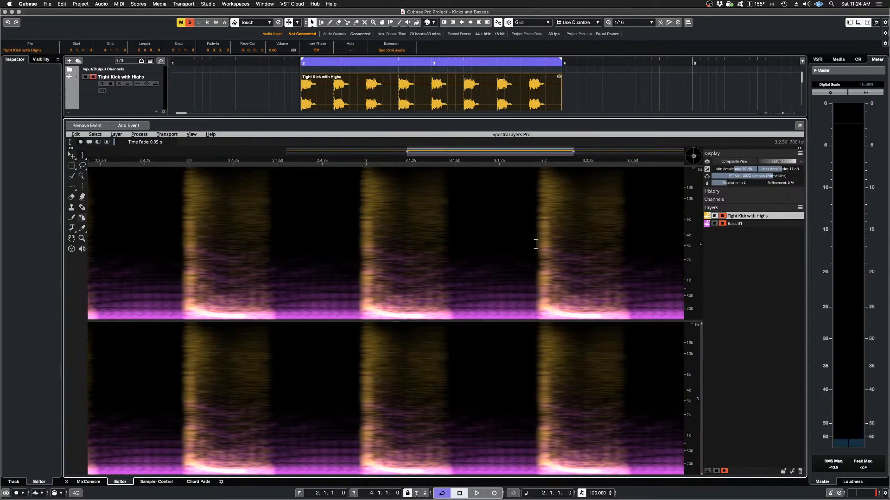
left_click(191, 134)
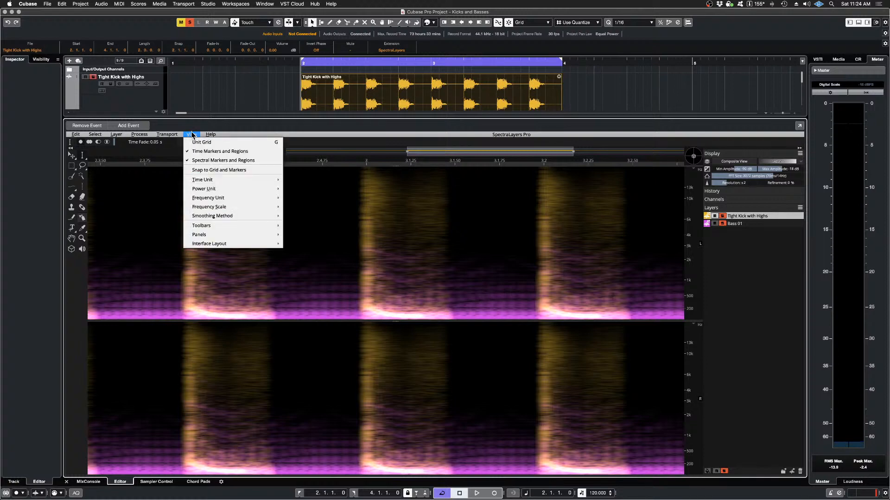
mouse_move(239, 201)
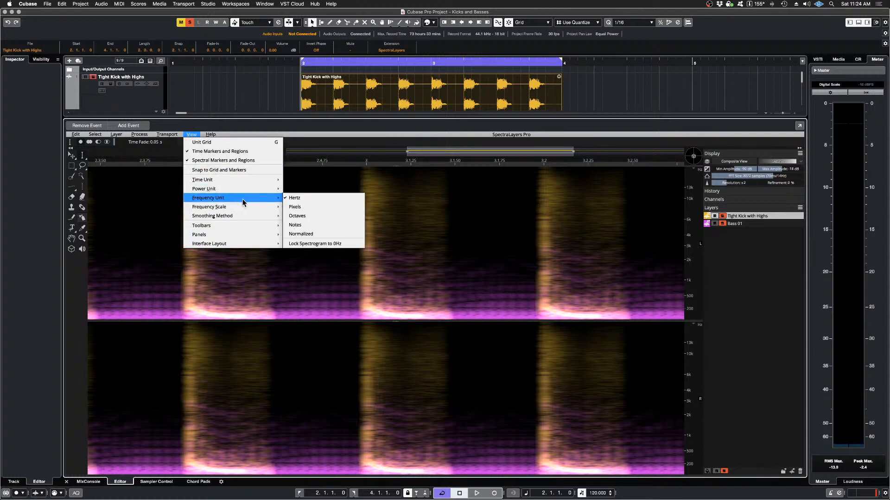
left_click(346, 244)
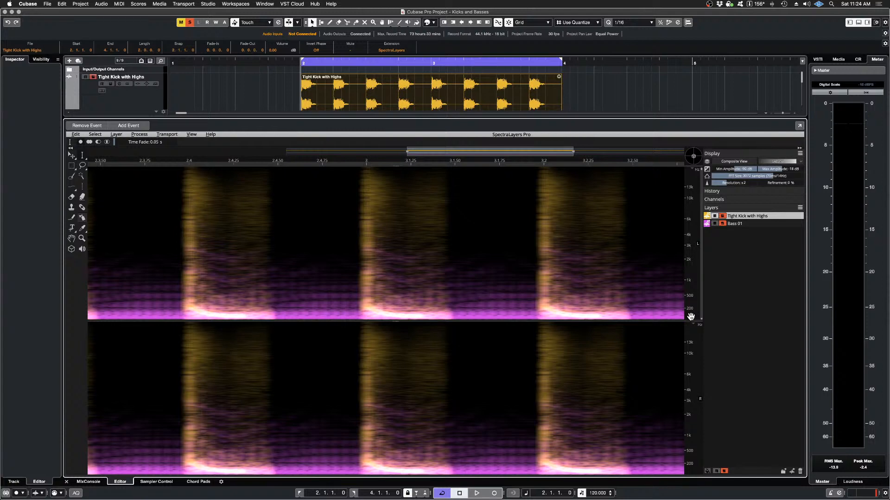
scroll(690, 317, "up", 10)
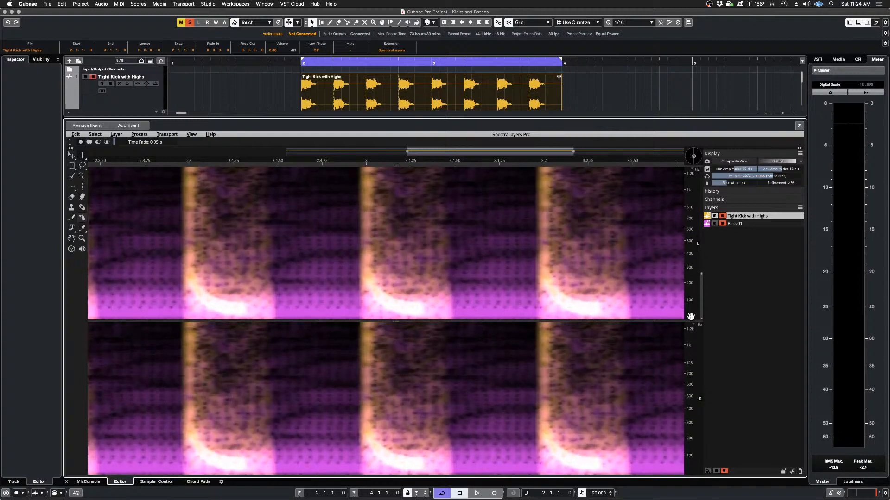
scroll(691, 316, "up", 3)
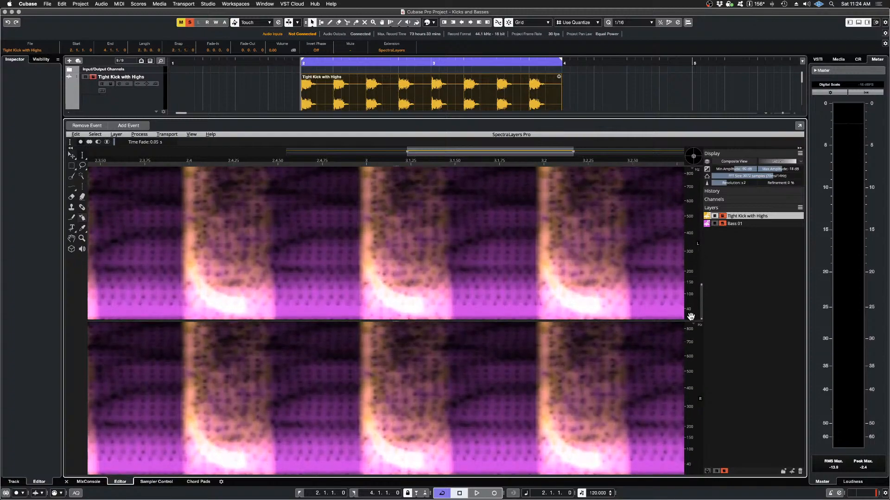
Step: Compare the low-frequency content of Tight Kick with Highs and Bass 01 by isolating each layer in turn, finishing with both layers soloed
left_click(722, 224)
left_click(722, 224)
left_click(722, 217)
left_click(722, 216)
left_click(723, 216)
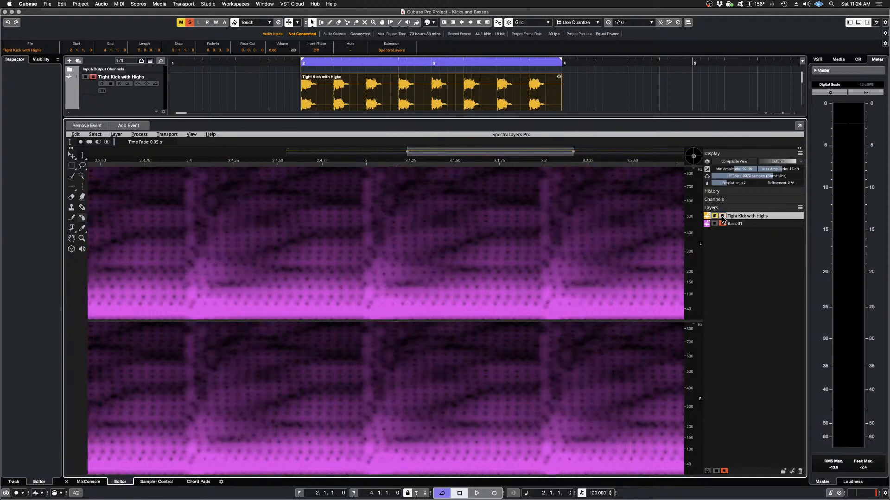
left_click(723, 217)
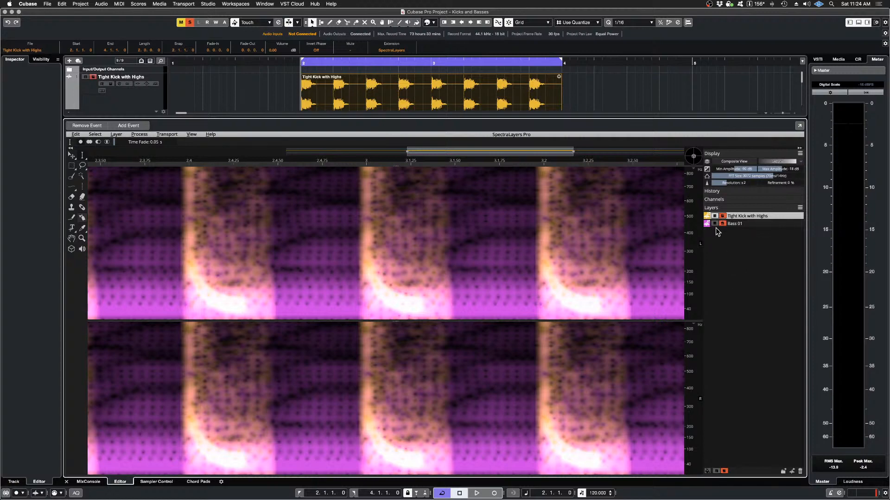
left_click(722, 223)
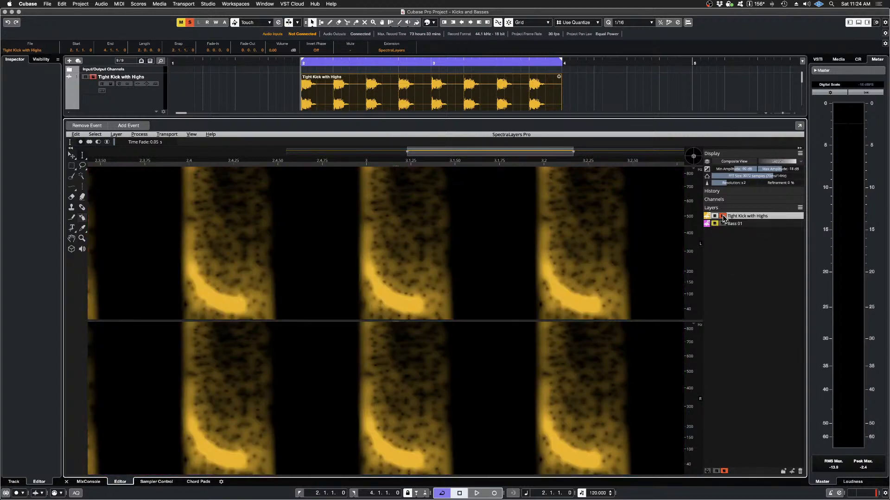
left_click(723, 216)
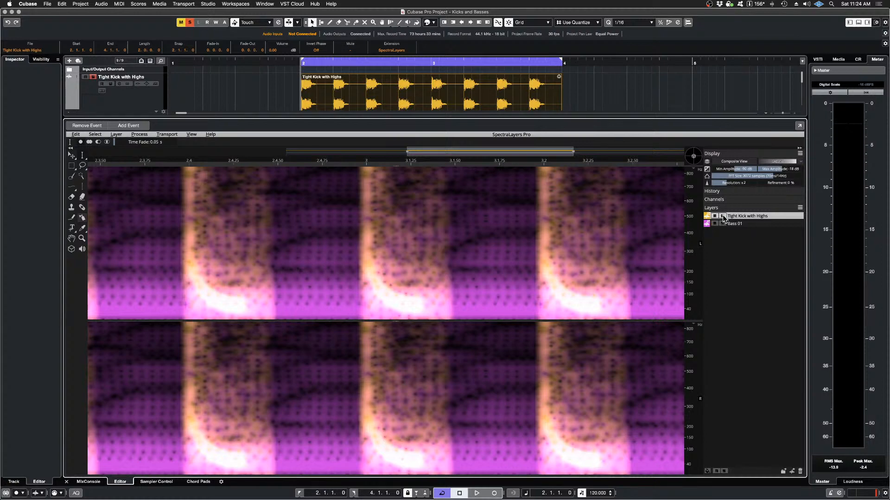
left_click(722, 224)
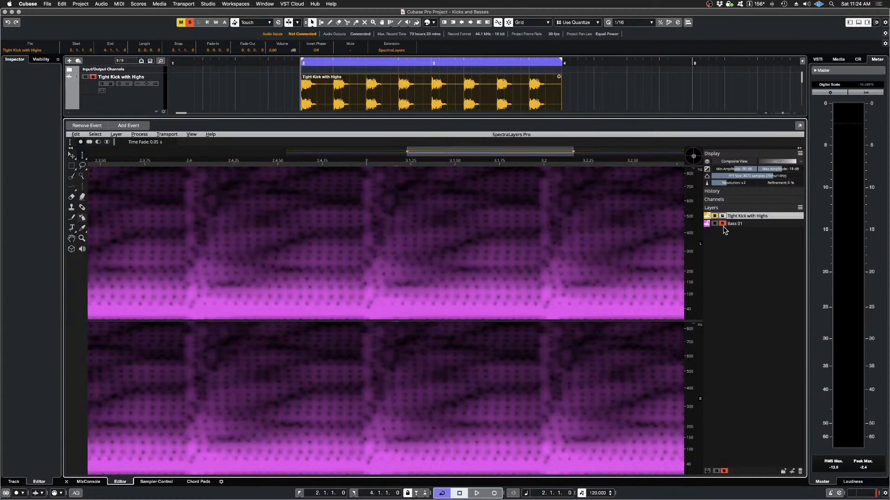
left_click(723, 216)
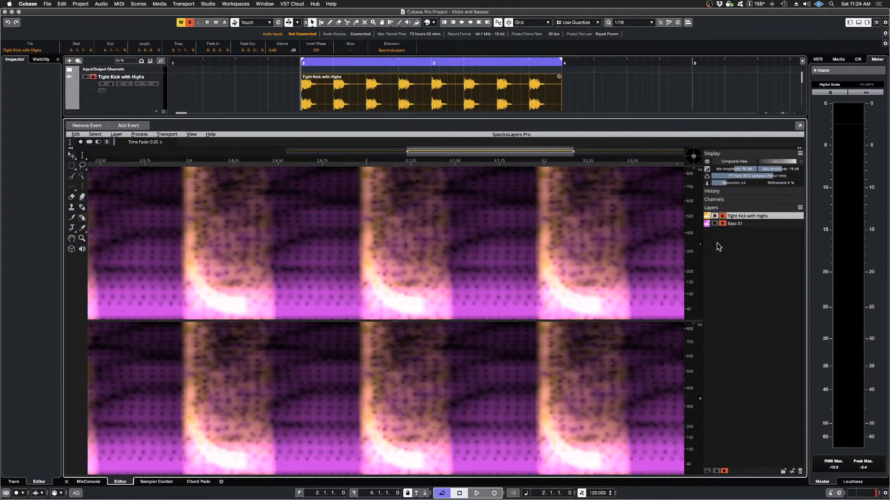
Step: Imprint the Bass 01 layer in Cast mode from Tight Kick with Highs, with 8-pixel horizontal and vertical margins and 100% strength
left_click(737, 225)
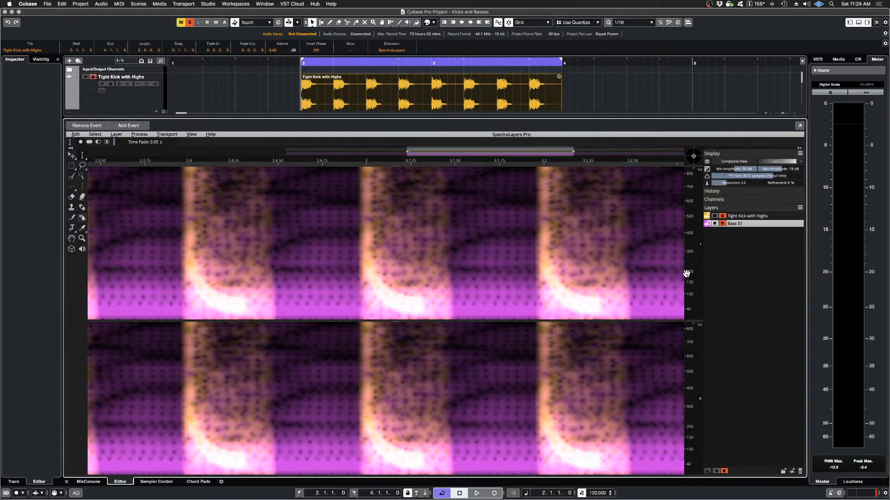
left_click(143, 136)
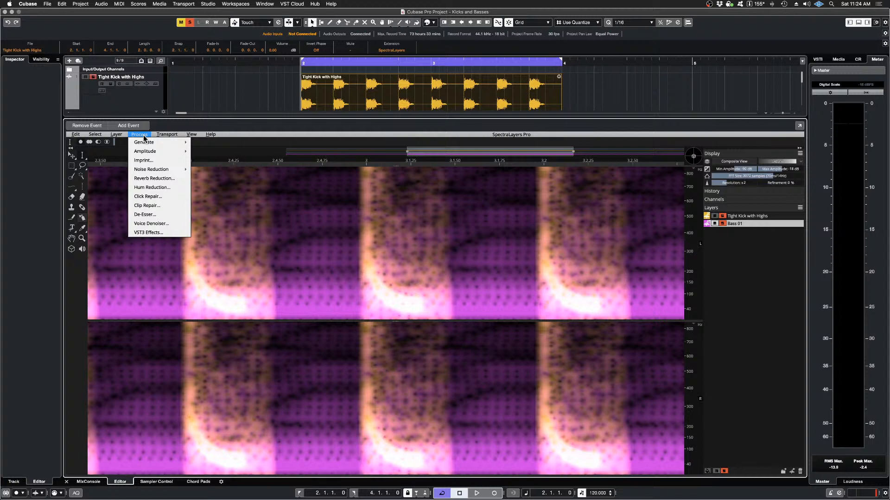
left_click(152, 162)
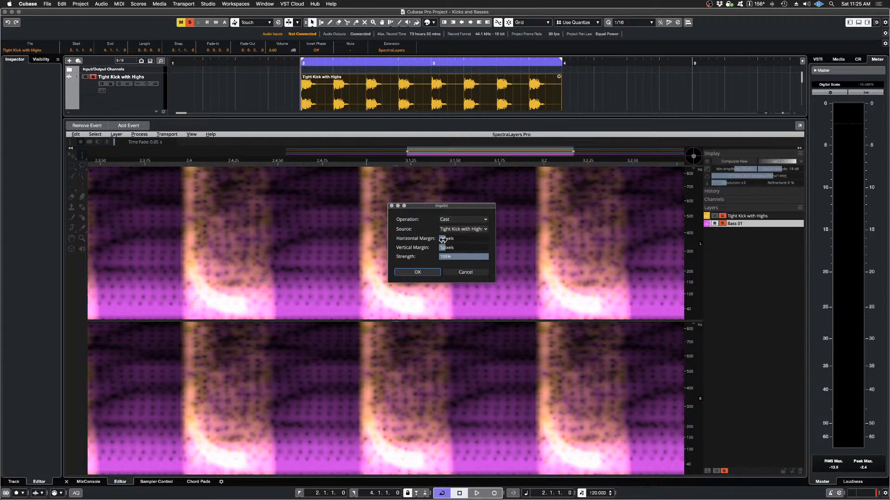
left_click_drag(443, 238, 468, 248)
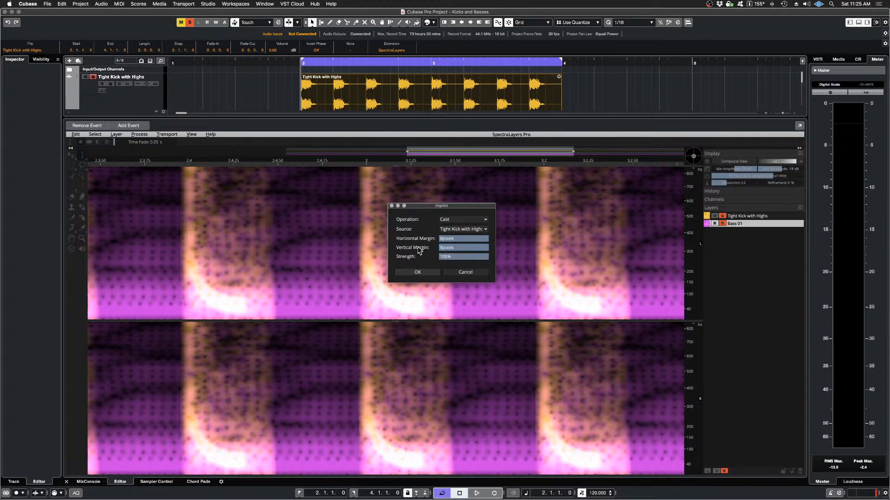
left_click(419, 273)
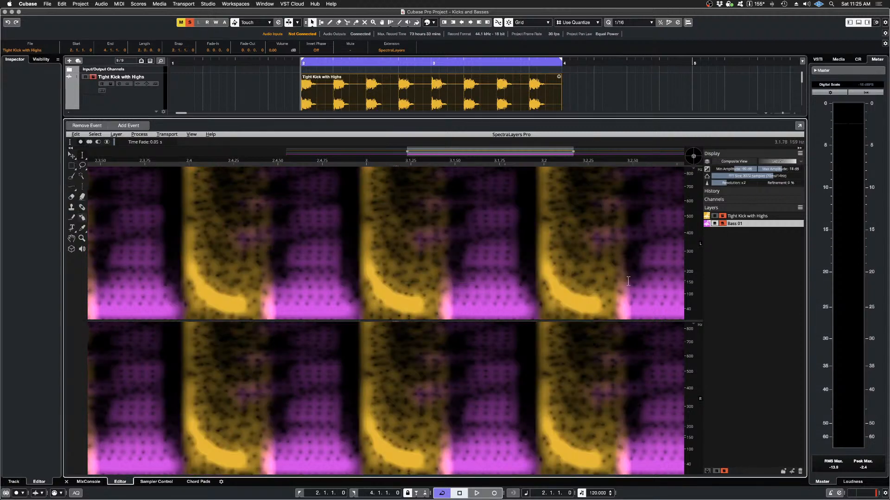
Step: Mute the Tight Kick with Highs layer and audition the carved Bass 01 layer alone across the whole event
left_click(714, 217)
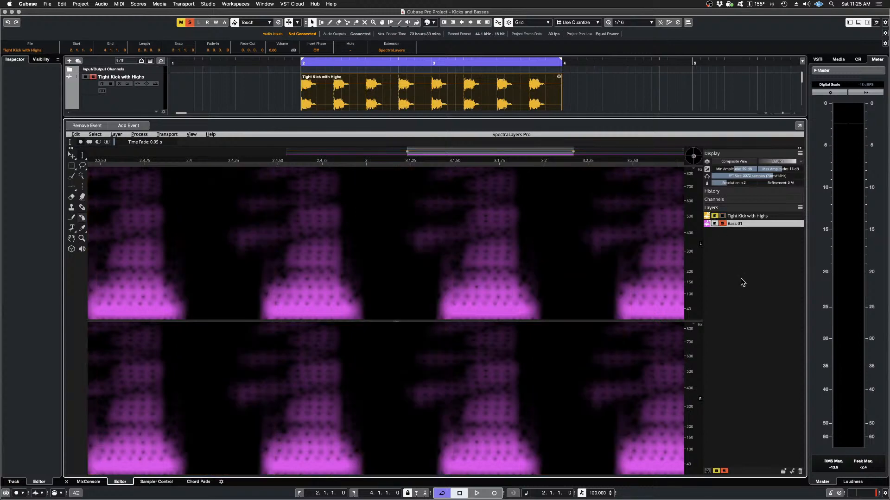
scroll(438, 238, "down", 5)
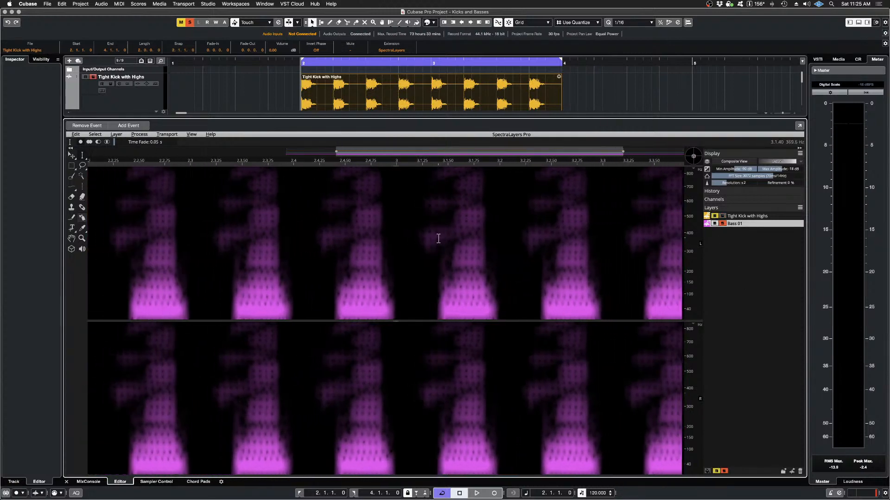
key("space")
scroll(438, 239, "down", 5)
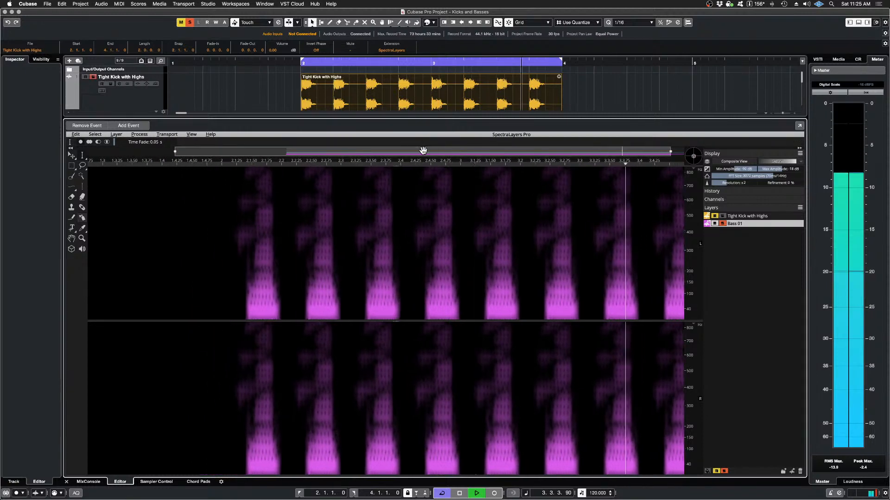
double_click(409, 153)
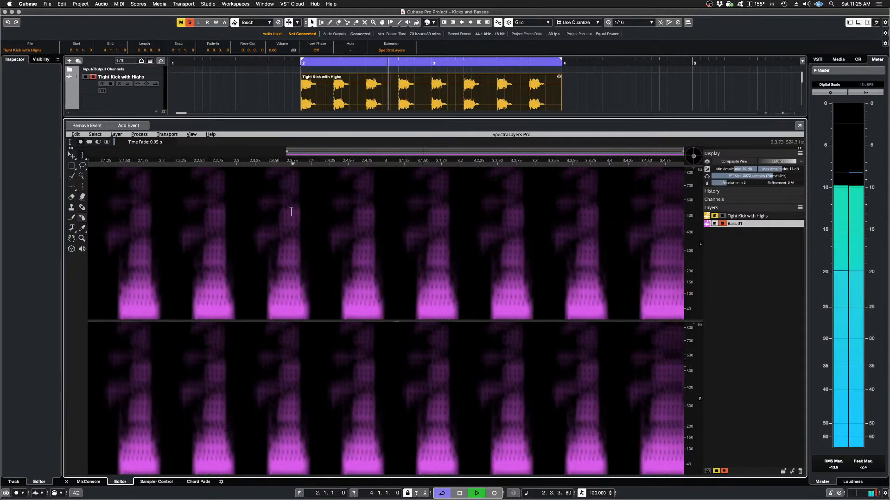
key("space")
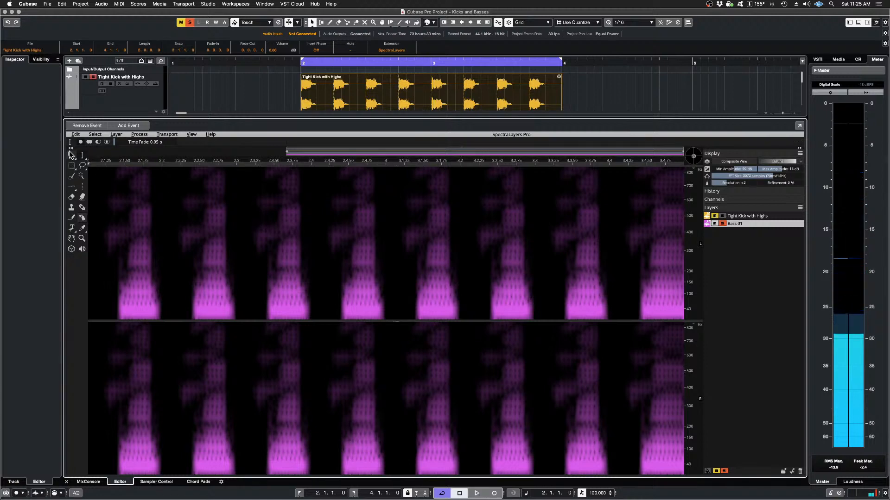
Step: Undo the Imprint on Bass 01 and audition the original bass alone
left_click(77, 135)
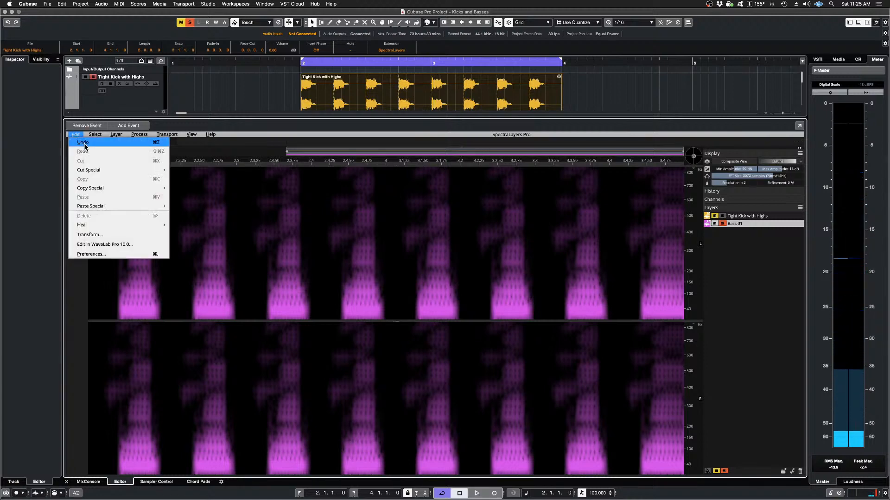
left_click(85, 146)
key("space")
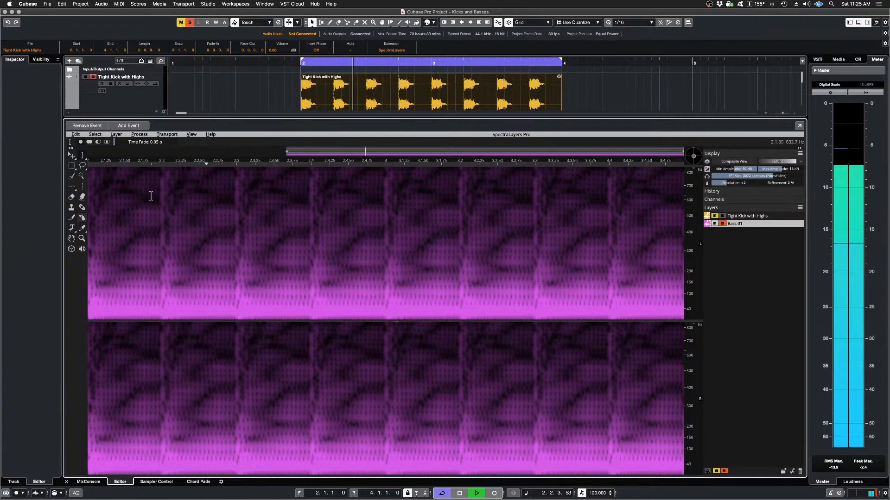
key("space")
Step: Redo the Imprint on Bass 01 and audition the carved bass again
left_click(75, 134)
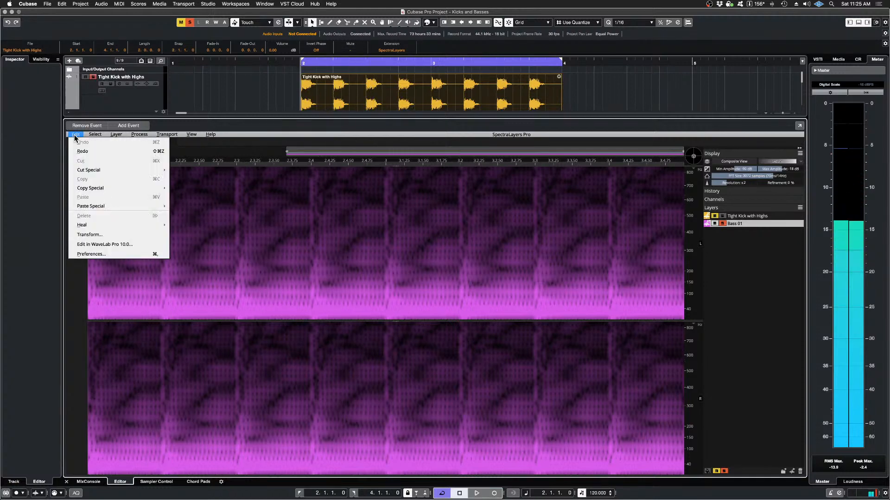
left_click(92, 153)
key("space")
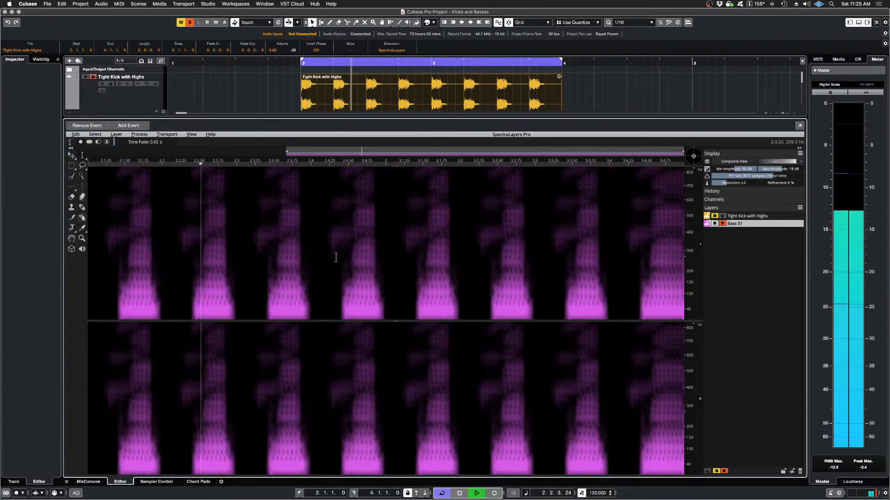
key("space")
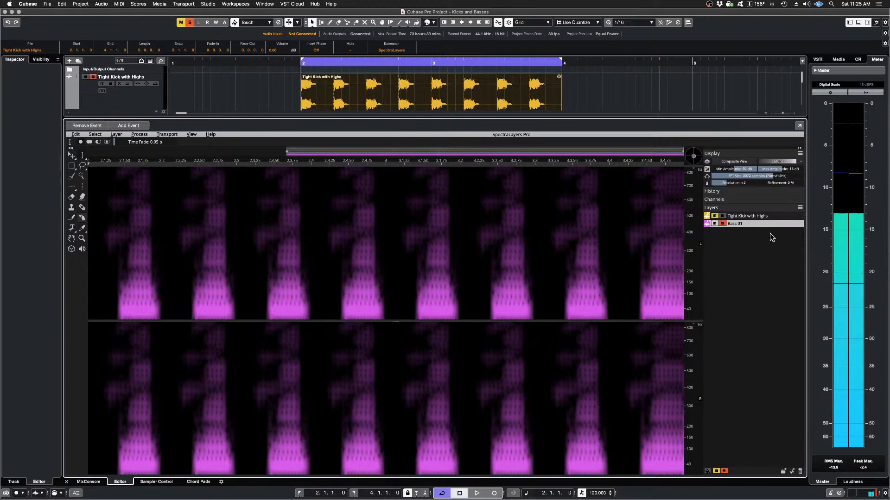
Step: Solo the Tight Kick with Highs layer alongside the carved Bass 01 and audition both together
left_click(723, 217)
key("space")
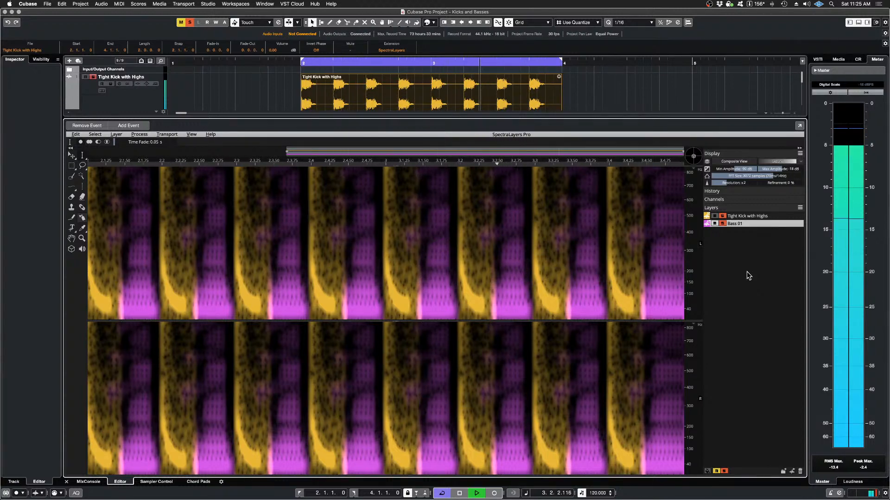
key("space")
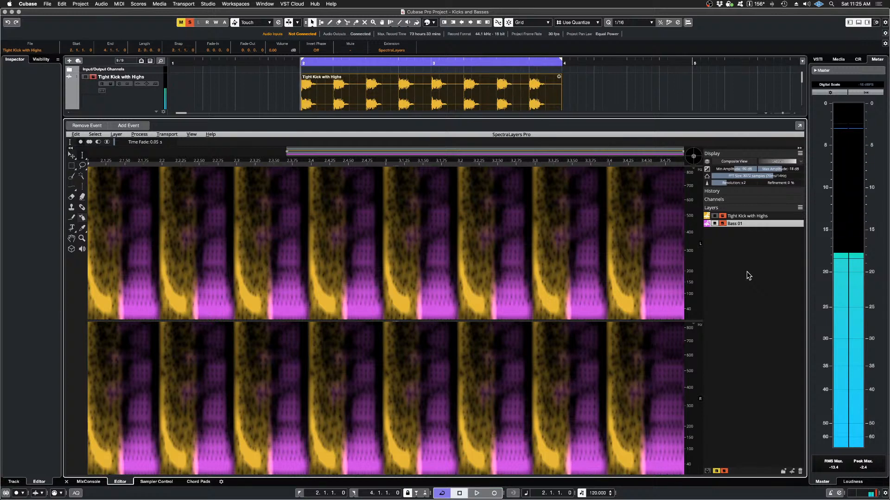
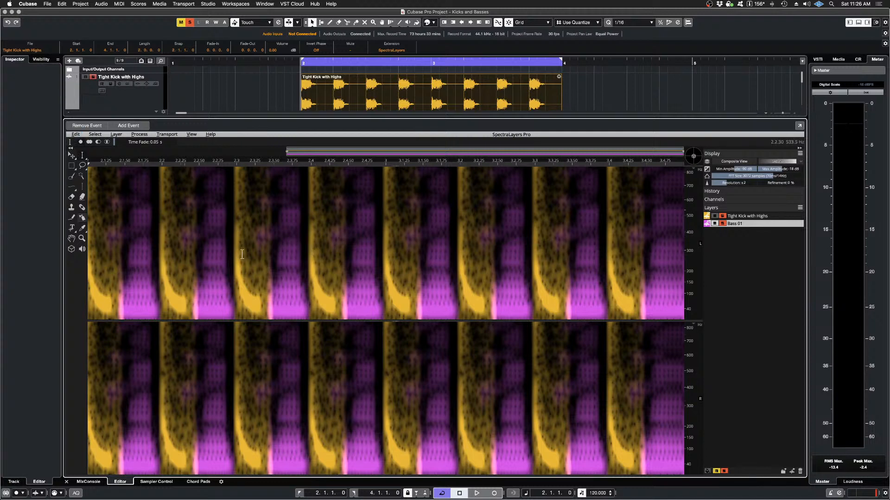
Step: Audition the kick and carved Bass 01 together, and undo the existing Imprint on Bass 01
key("space")
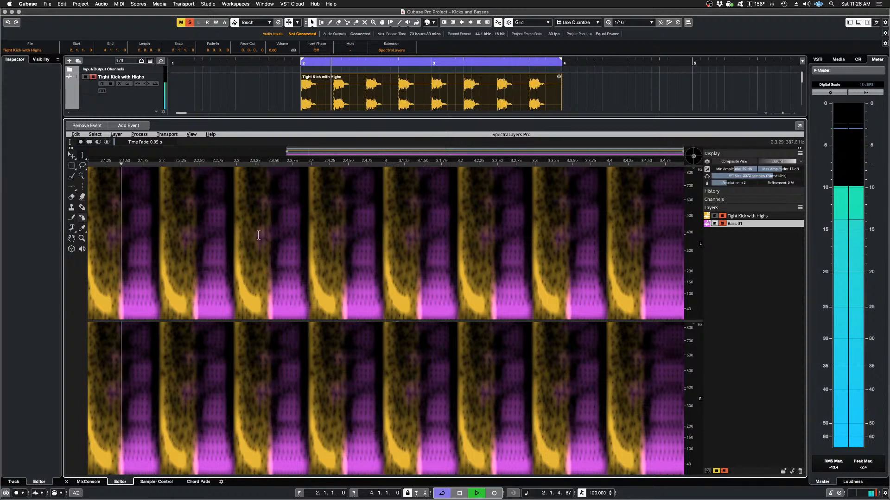
key("space")
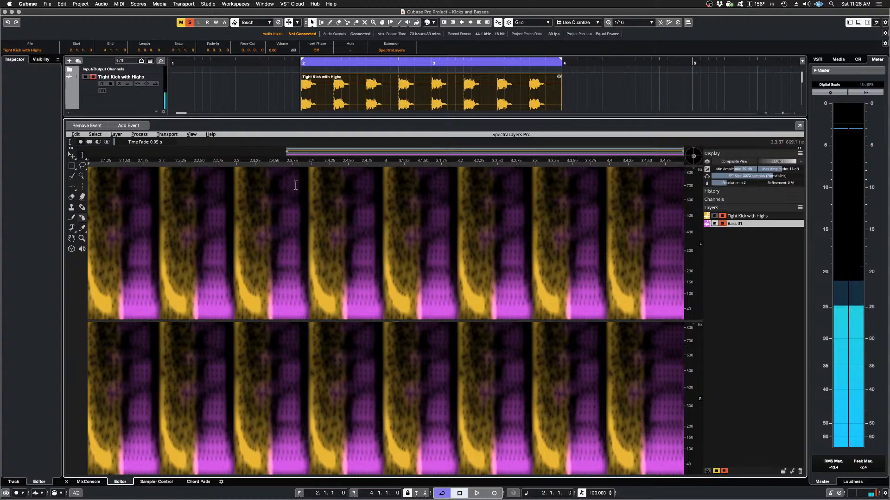
left_click(75, 135)
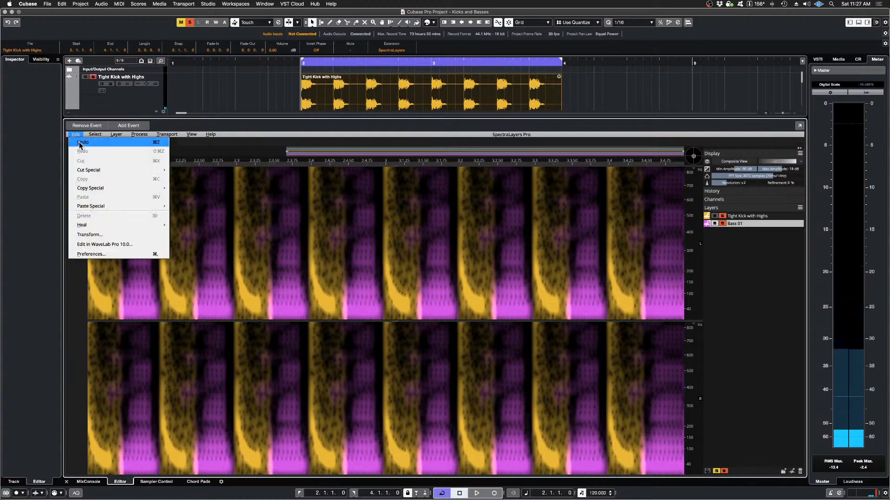
left_click(82, 143)
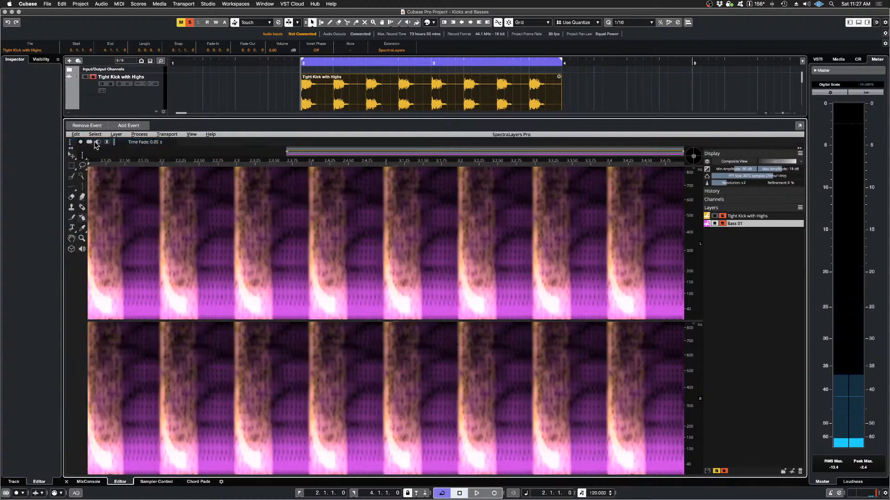
Step: Apply a Cast Imprint from Tight Kick with Highs to Bass 01 with 4-pixel horizontal and vertical margins at 100% strength
left_click(139, 135)
left_click(144, 160)
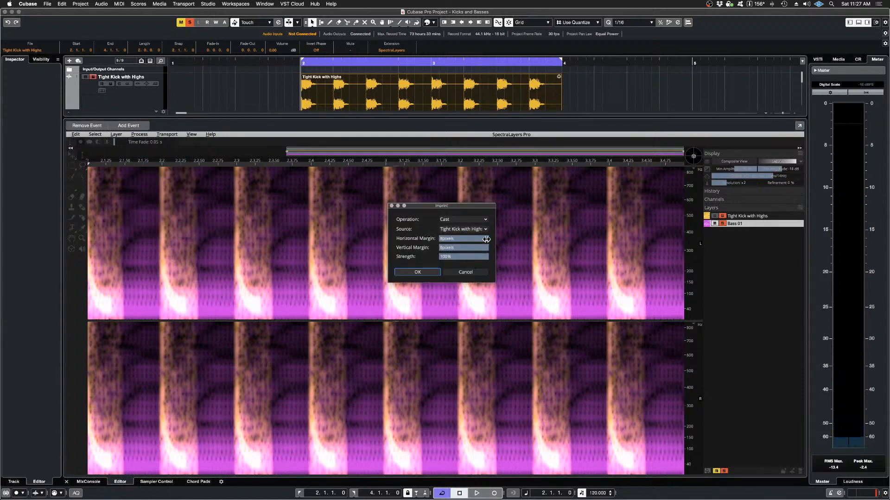
left_click_drag(486, 239, 475, 240)
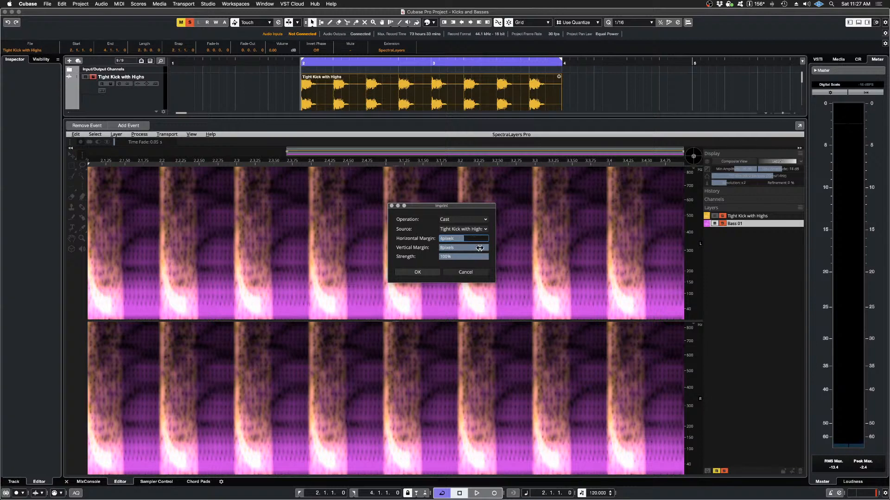
left_click_drag(485, 250, 479, 249)
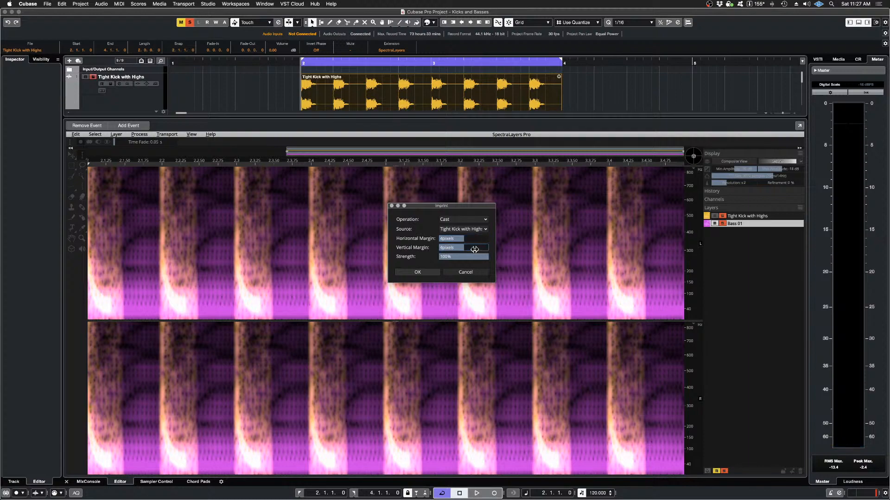
left_click(414, 276)
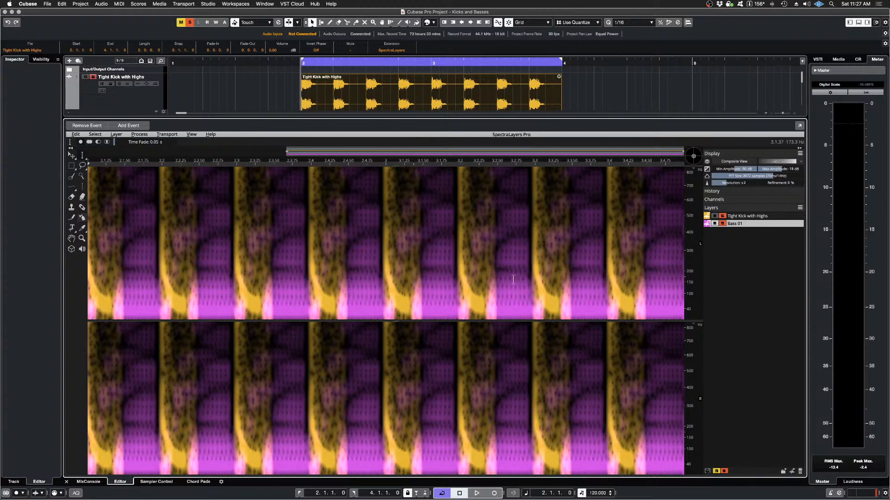
Step: Audition both layers with the 4-pixel Imprint, and briefly mute the kick layer to inspect the carved bass spectrum
key("space")
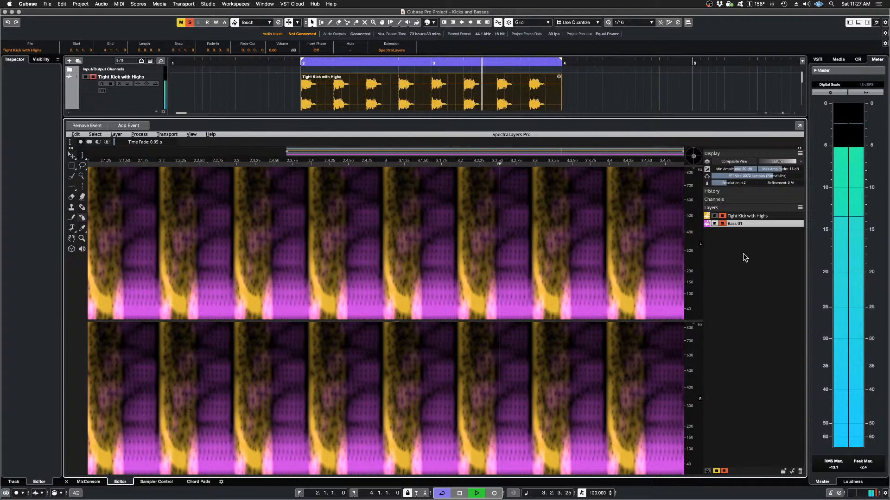
key("space")
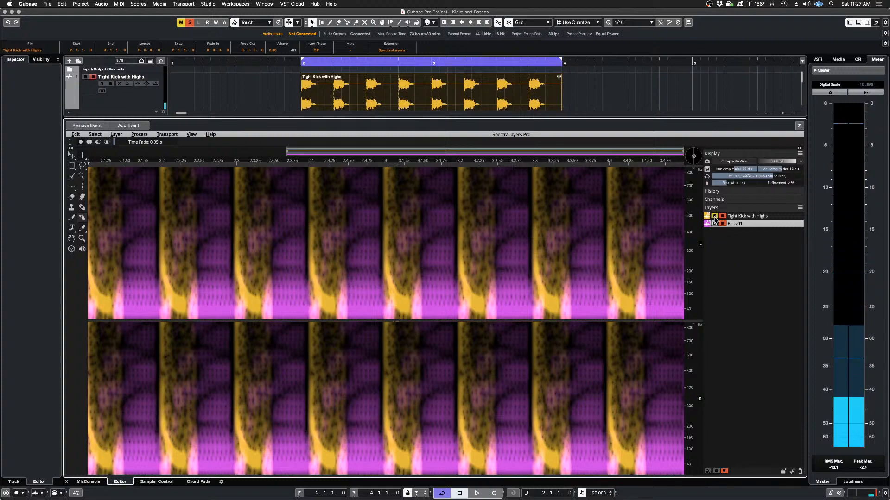
left_click(714, 218)
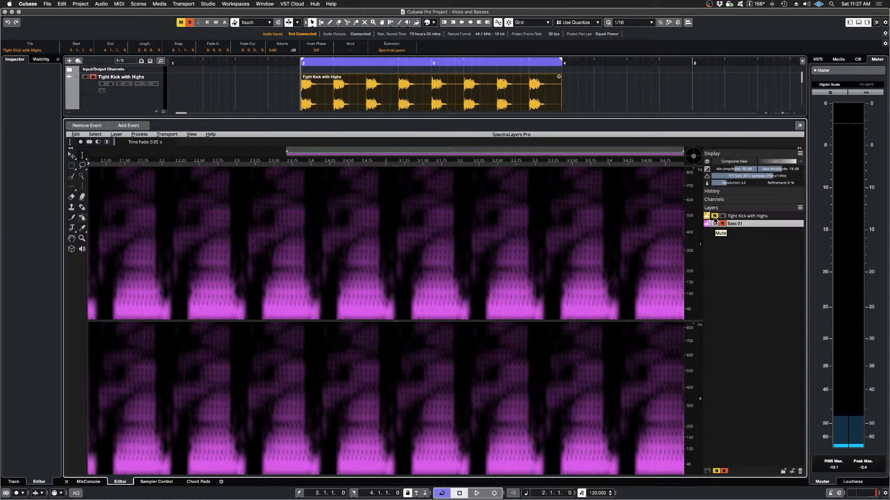
left_click(714, 217)
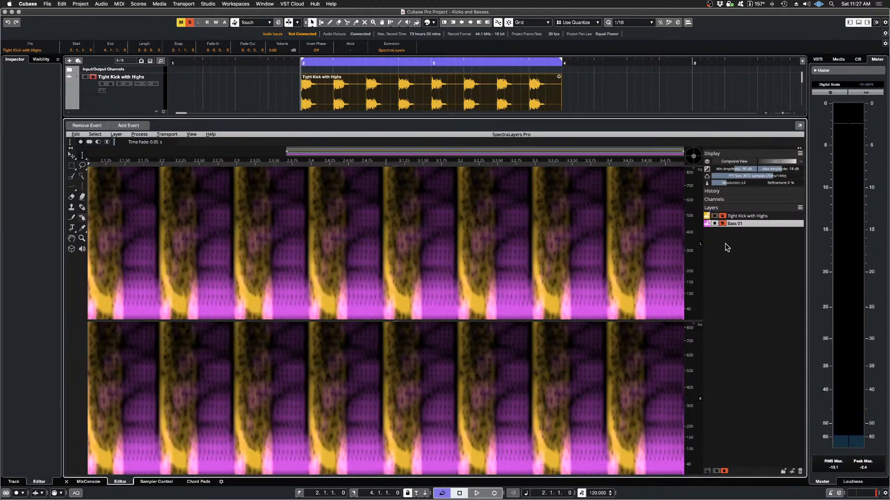
Step: Replace the Imprint on Bass 01 with a Cast from Tight Kick with Highs using 1-pixel horizontal and vertical margins at 100% strength
left_click(76, 134)
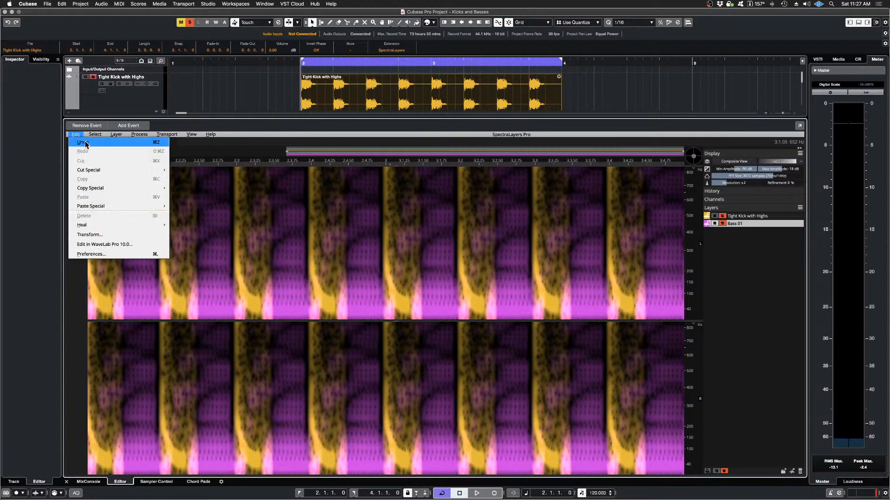
left_click(88, 144)
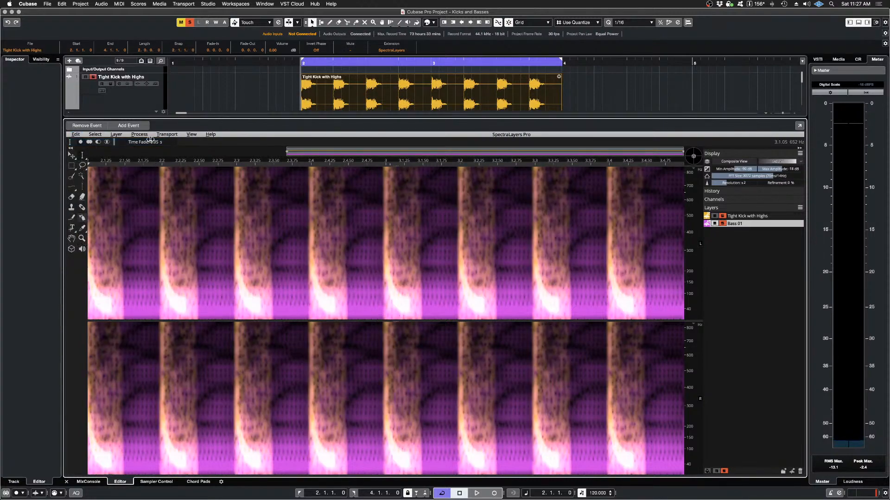
left_click(141, 135)
left_click(151, 166)
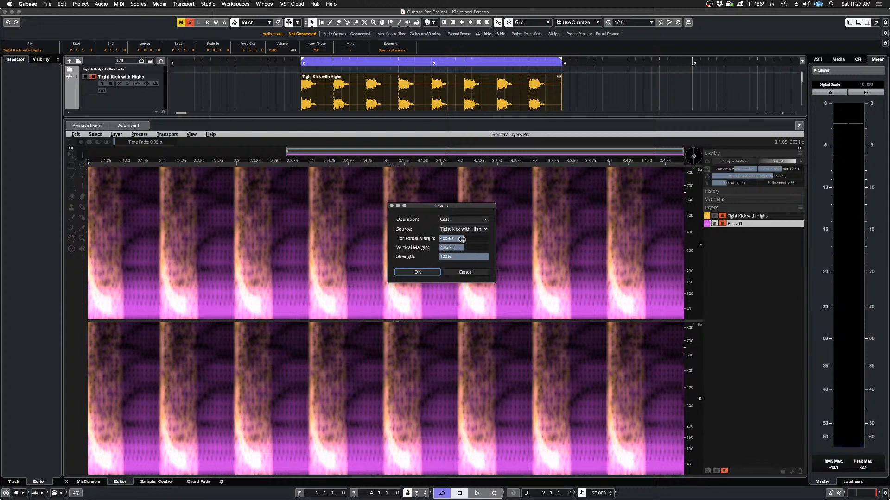
left_click_drag(461, 239, 454, 248)
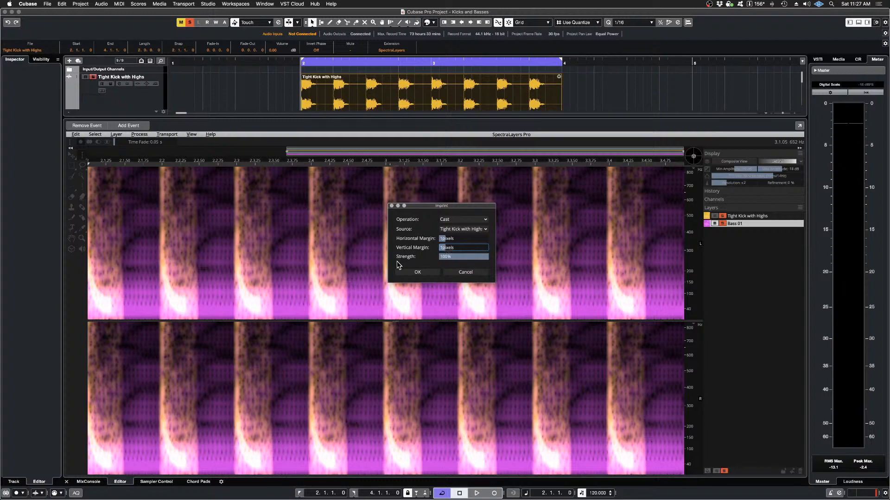
left_click(417, 273)
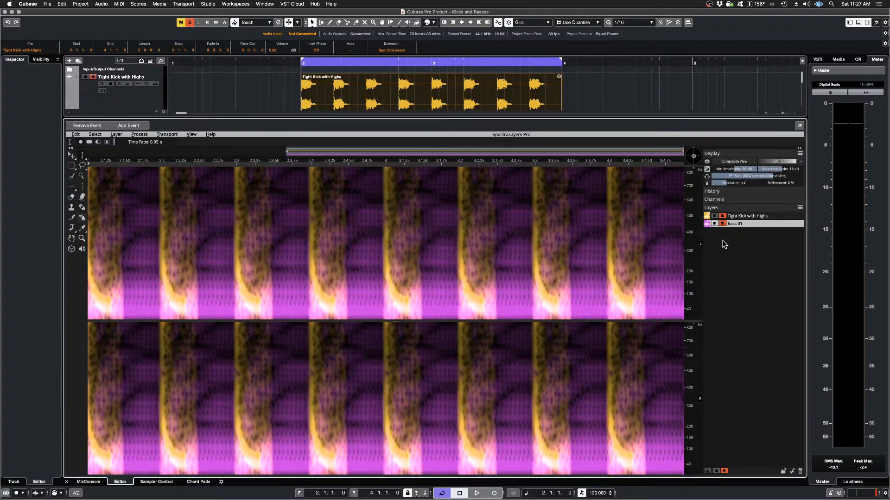
Step: Mute the Tight Kick with Highs layer and audition Bass 01 alone with the 1-pixel Imprint
left_click(713, 217)
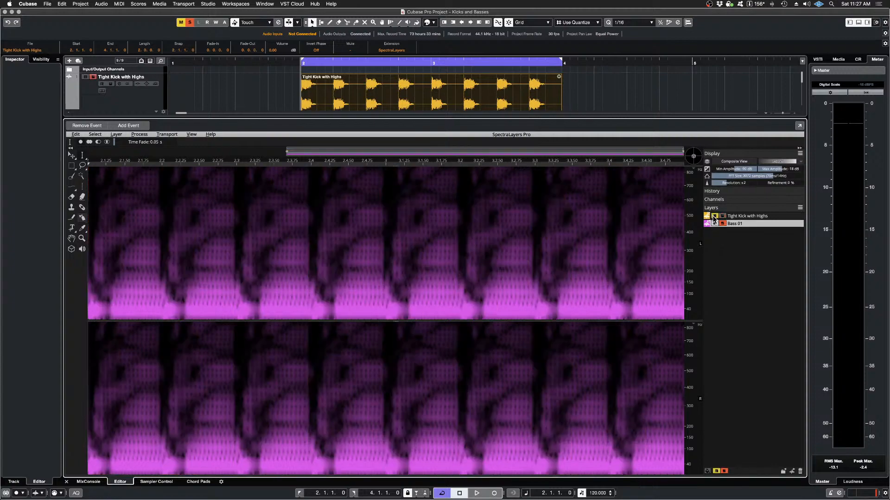
key("space")
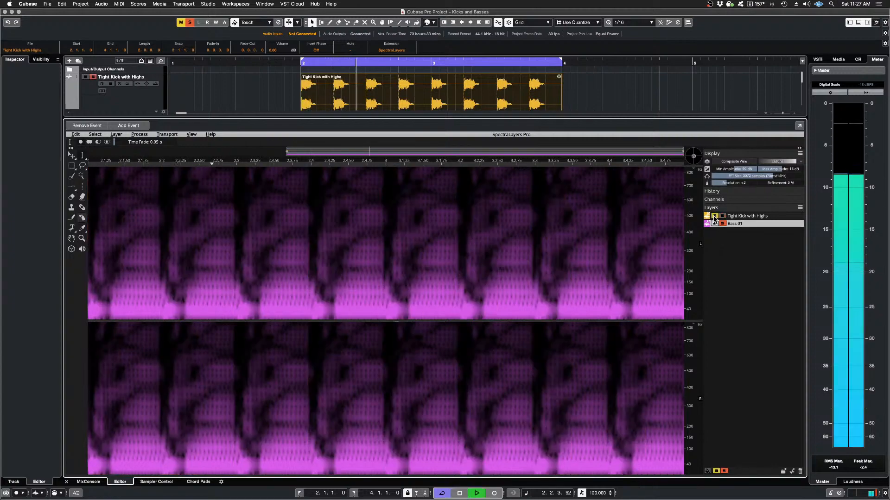
key("space")
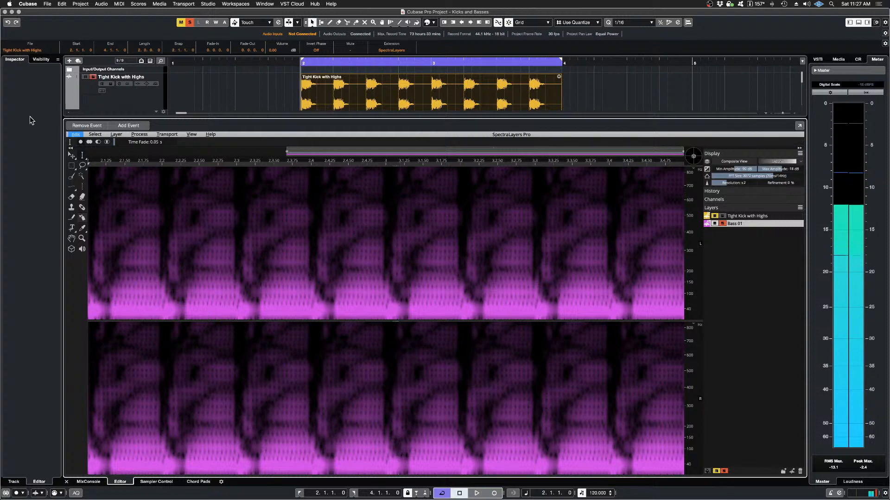
Step: Undo the 1-pixel Imprint and audition the original Bass 01 alone for comparison
left_click(71, 134)
left_click(80, 139)
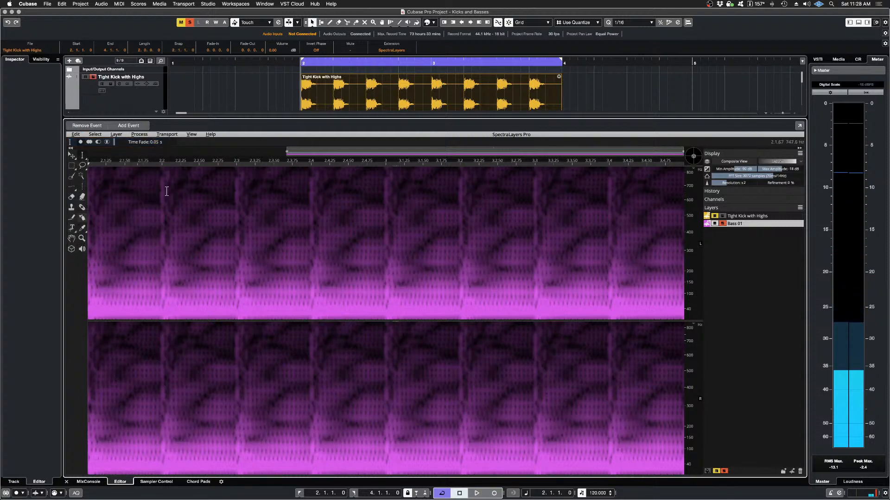
key("space")
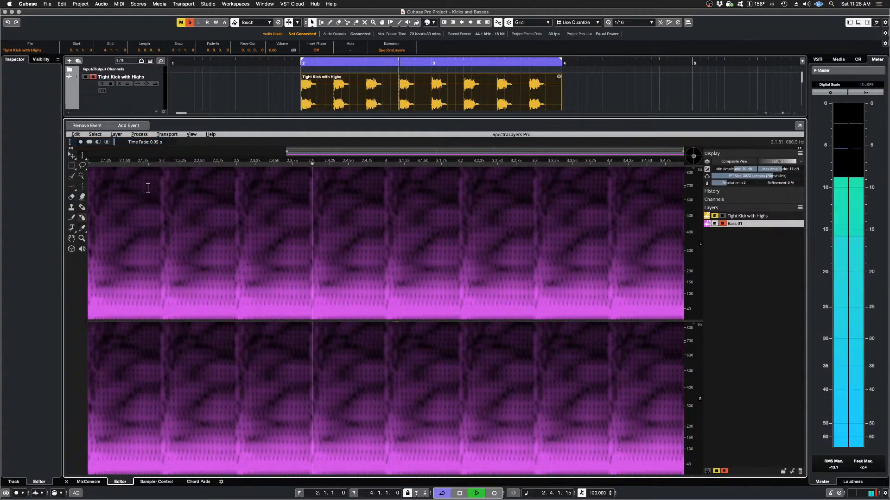
key("space")
Step: Redo the 1-pixel Imprint and audition the carved Bass 01 alone again
left_click(75, 134)
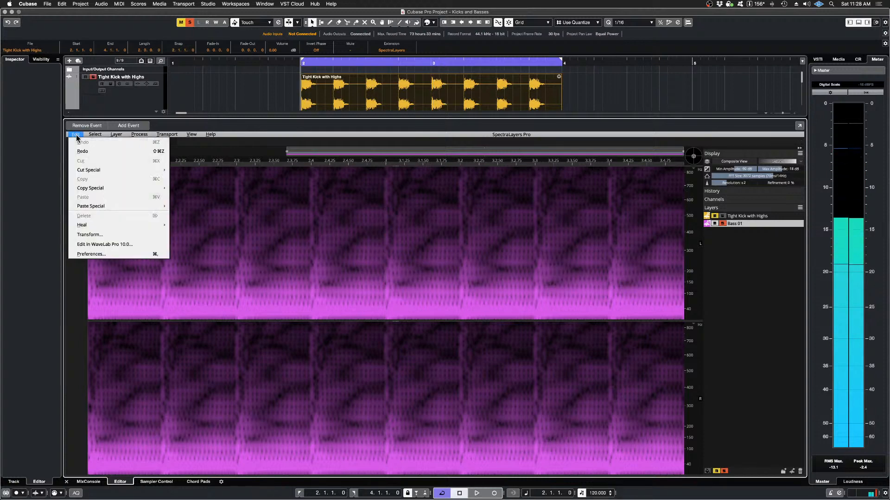
left_click(92, 156)
key("space")
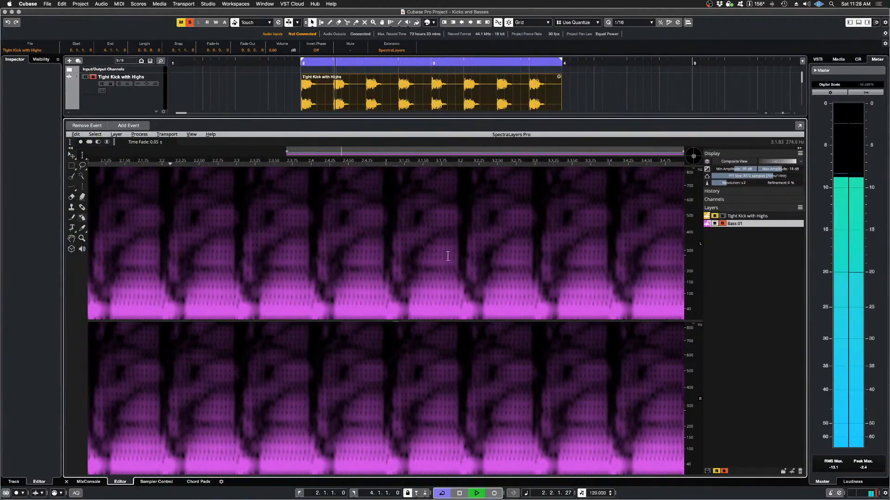
key("space")
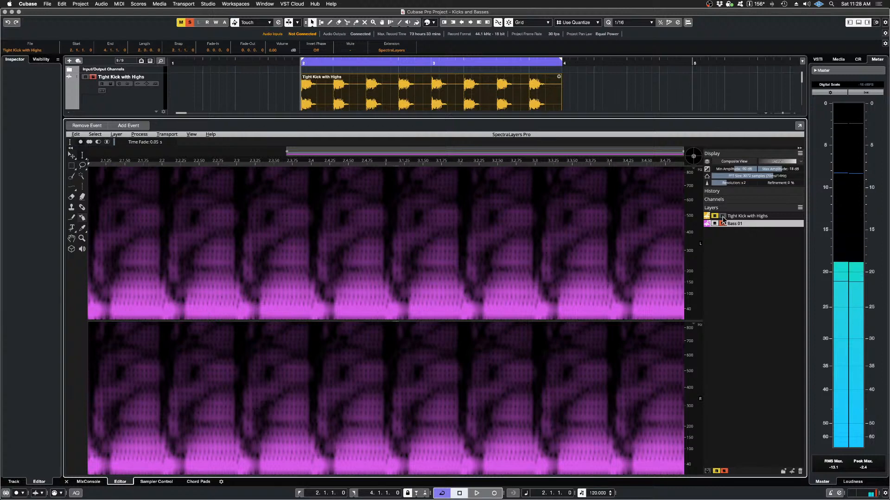
Step: Solo the Tight Kick with Highs layer alongside Bass 01 and audition both with the 1-pixel Imprint
left_click(722, 216)
key("space")
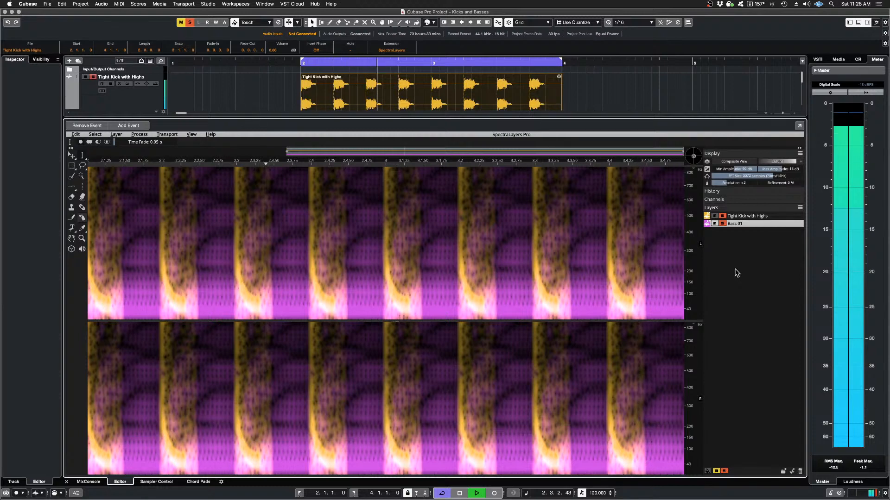
key("space")
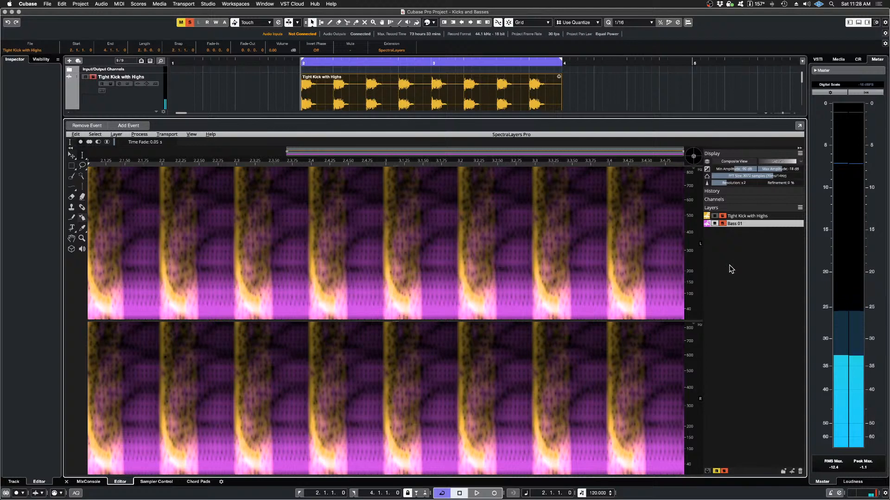
key("space")
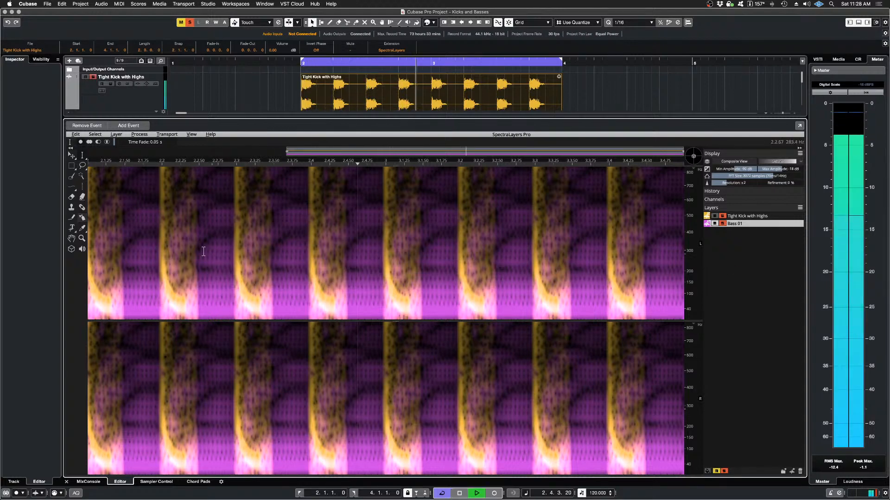
key("space")
Step: Undo the 1-pixel Imprint and audition the kick together with the original, uncarved bass
left_click(75, 135)
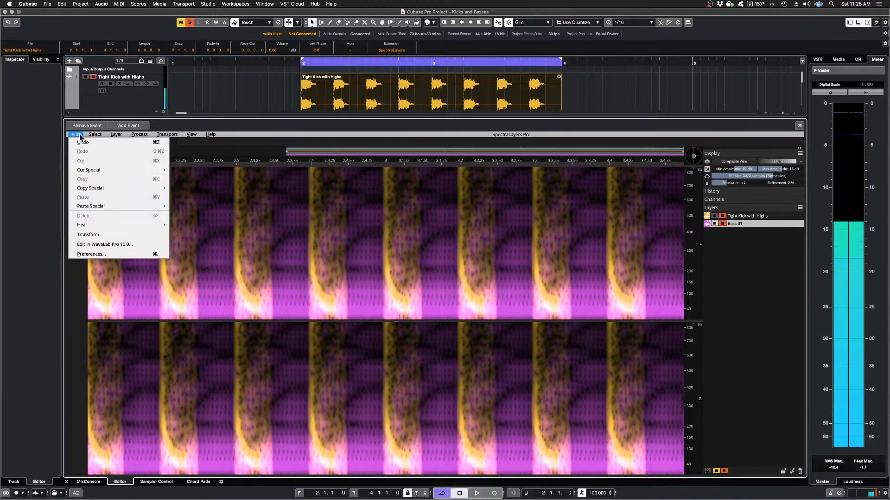
left_click(87, 145)
key("space")
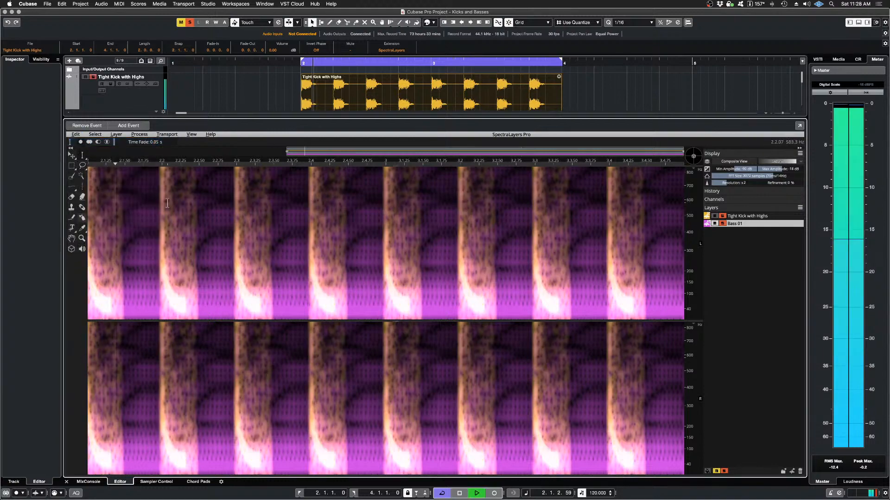
key("space")
Step: Redo the 1-pixel Imprint and audition the kick together with the carved bass again
left_click(76, 134)
left_click(81, 151)
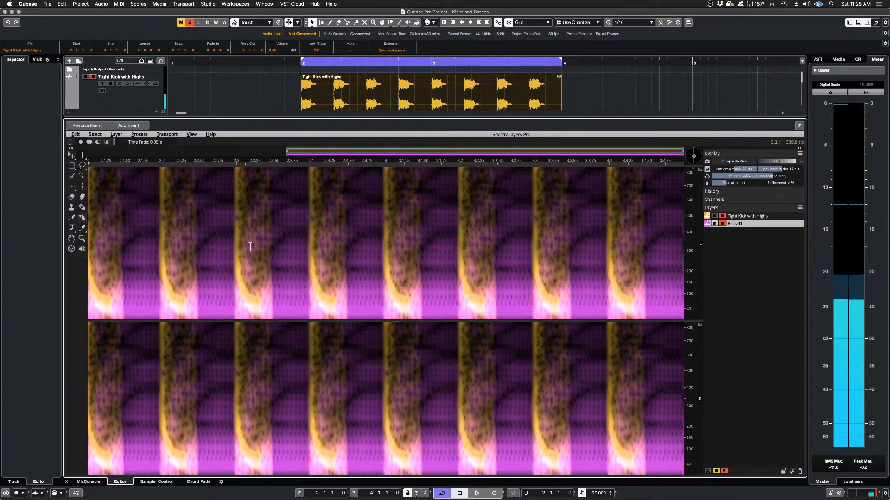
key("space")
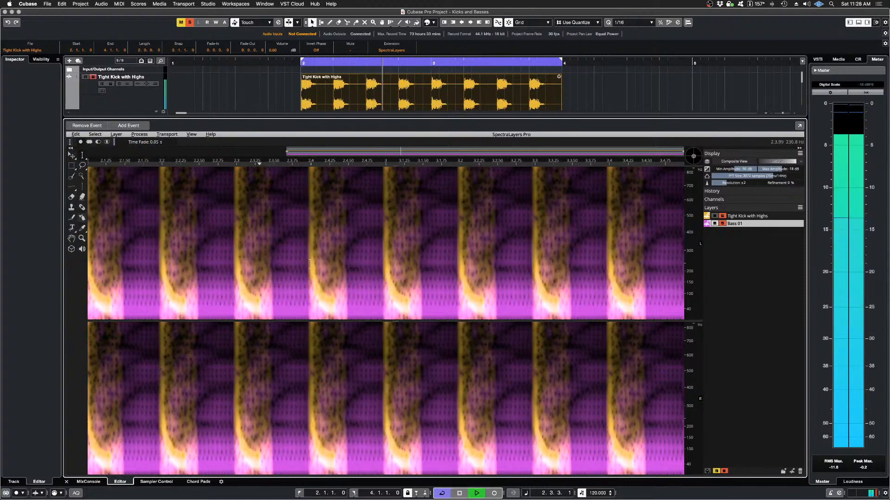
key("space")
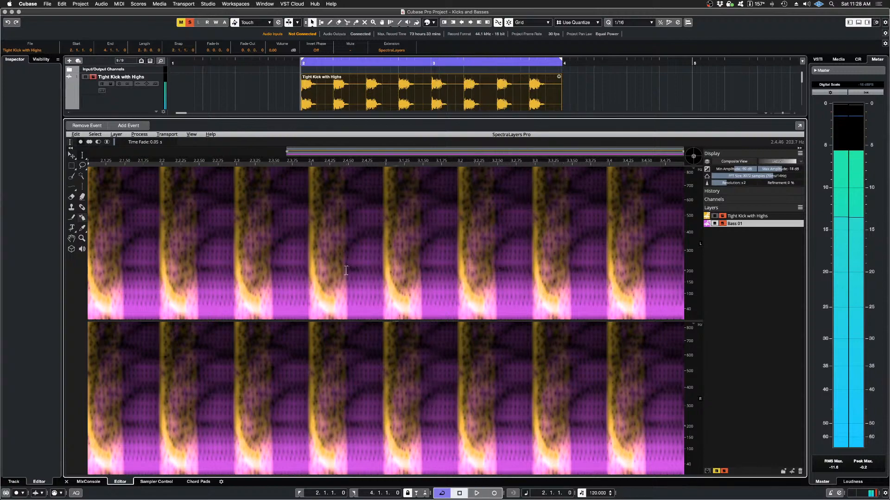
Step: Undo the 1-pixel Imprint and apply a Cast Imprint of Tight Kick with Highs to Bass 01 with a 0-pixel horizontal margin
left_click(75, 134)
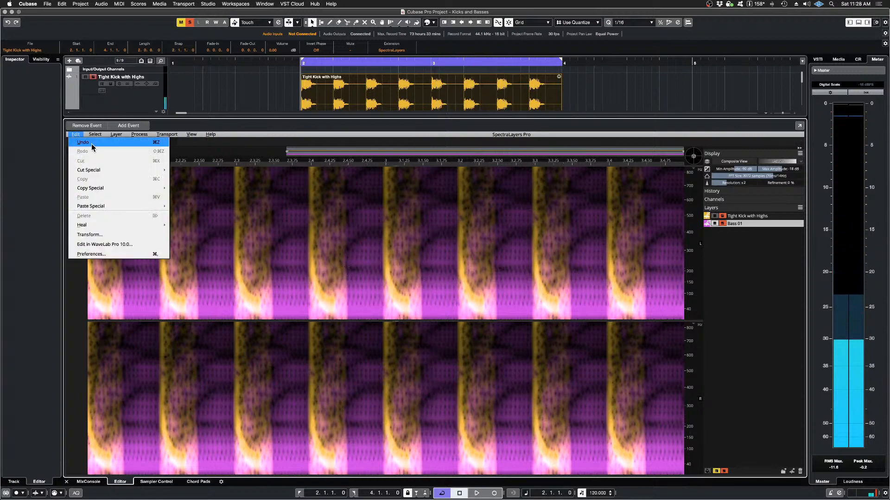
left_click(91, 147)
left_click(140, 135)
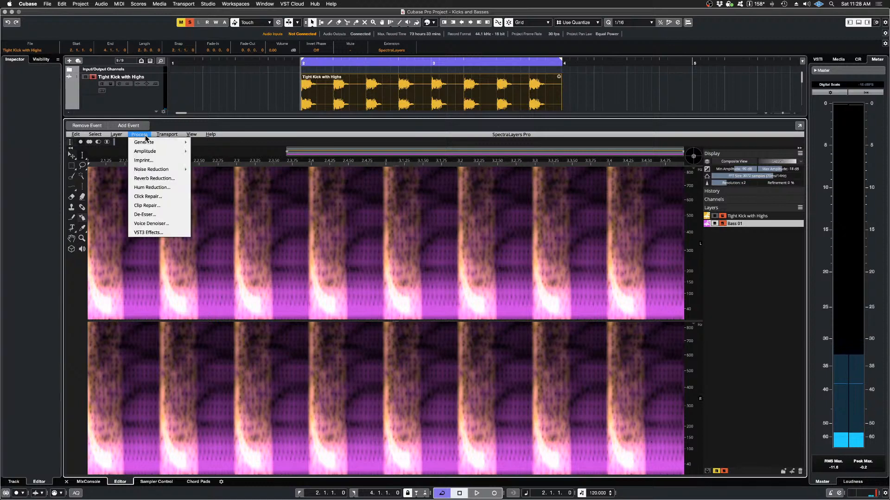
left_click(144, 160)
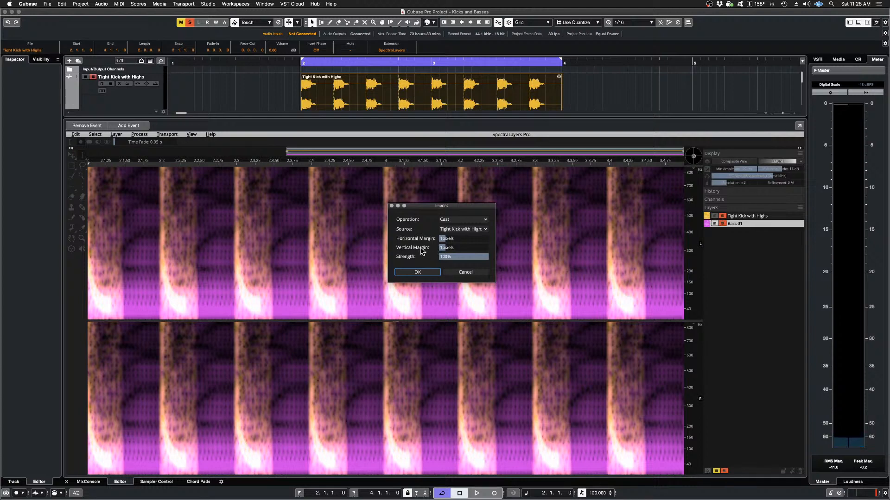
left_click(443, 238)
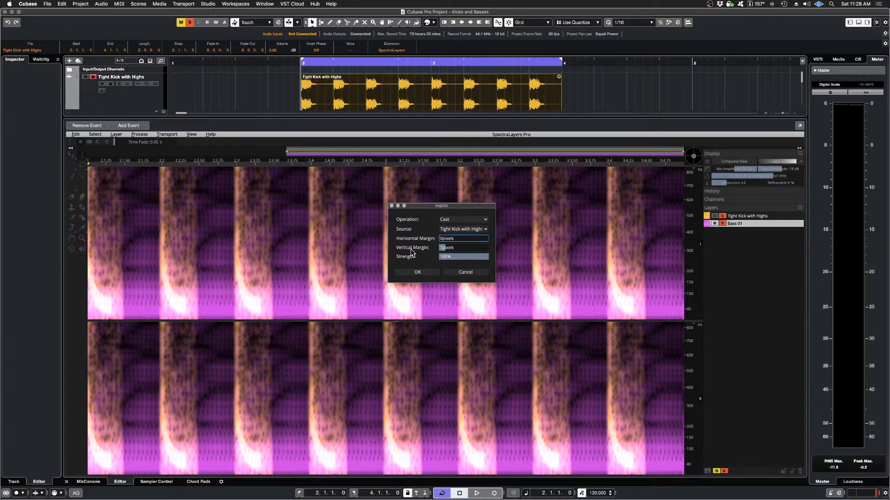
left_click(417, 273)
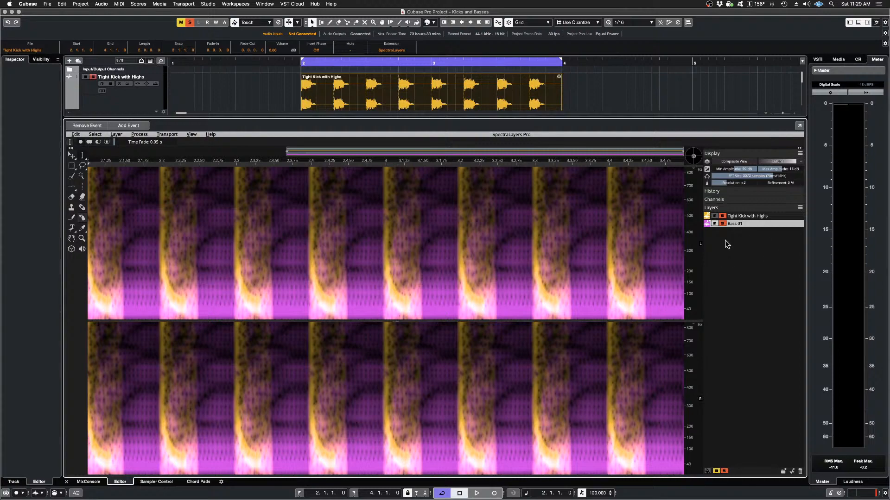
Step: Mute the Tight Kick with Highs layer and audition the newly carved Bass 01 alone
left_click(715, 216)
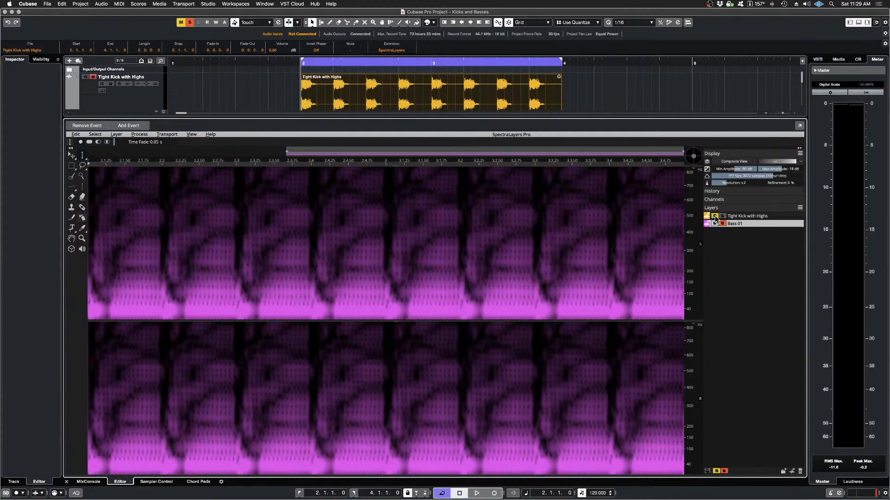
key("space")
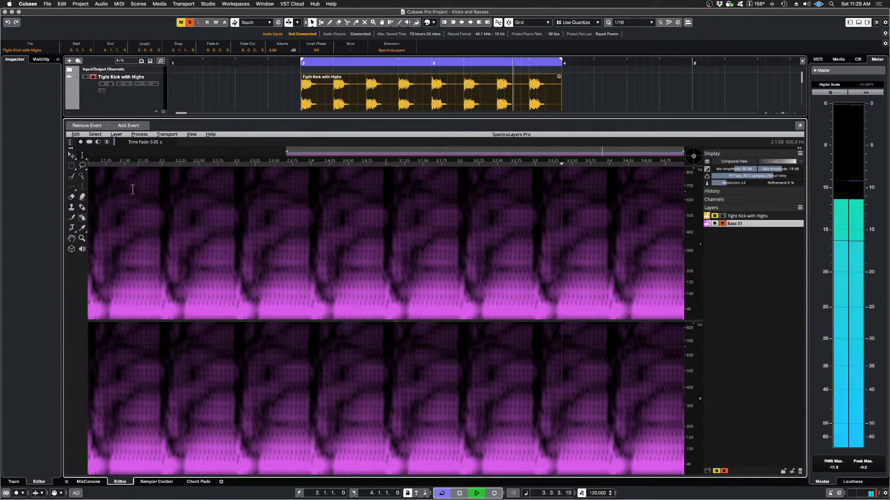
key("space")
Step: Undo the 0-pixel-margin Imprint and audition the original Bass 01 alone
left_click(76, 134)
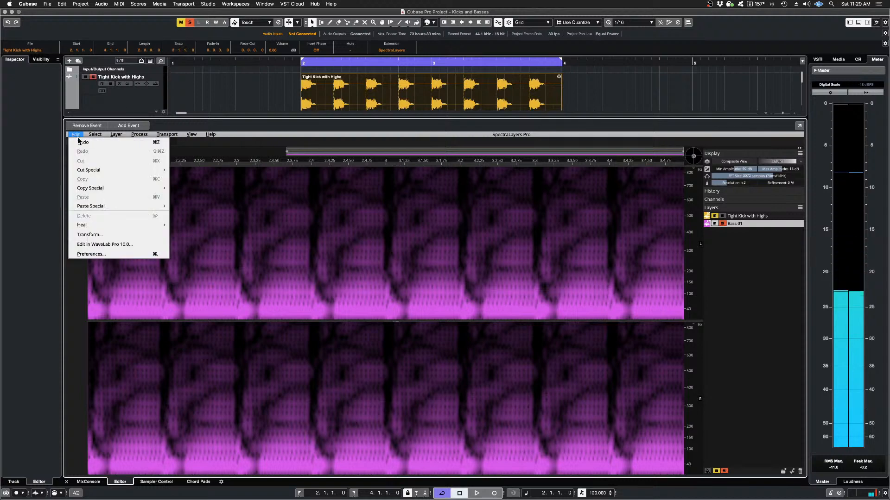
left_click(84, 143)
key("space")
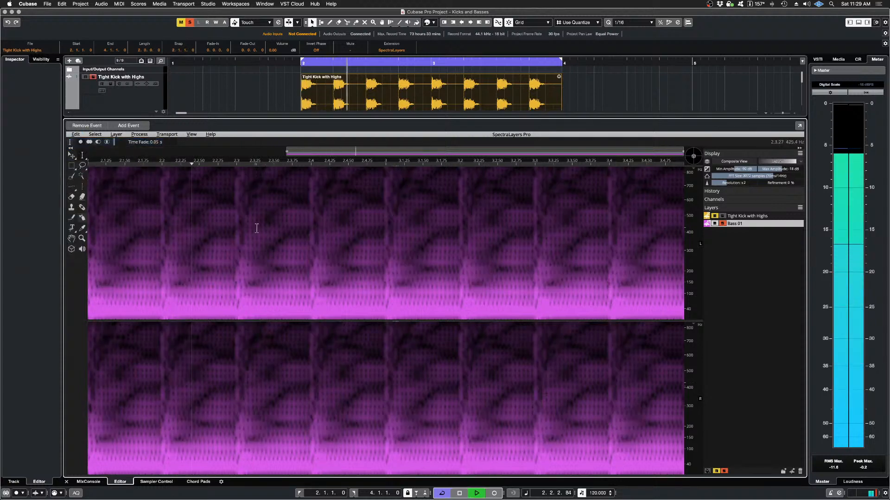
key("space")
Step: Redo the 0-pixel-margin Imprint and audition the carved Bass 01 alone again
left_click(76, 134)
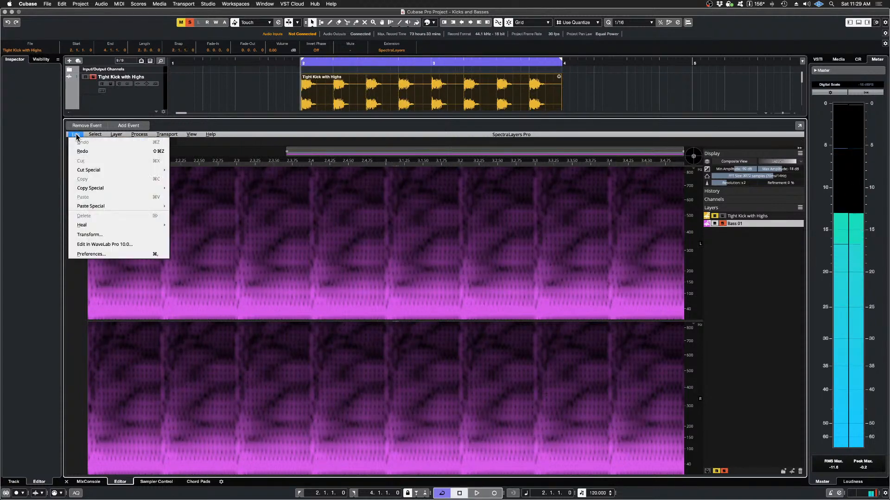
left_click(83, 151)
key("space")
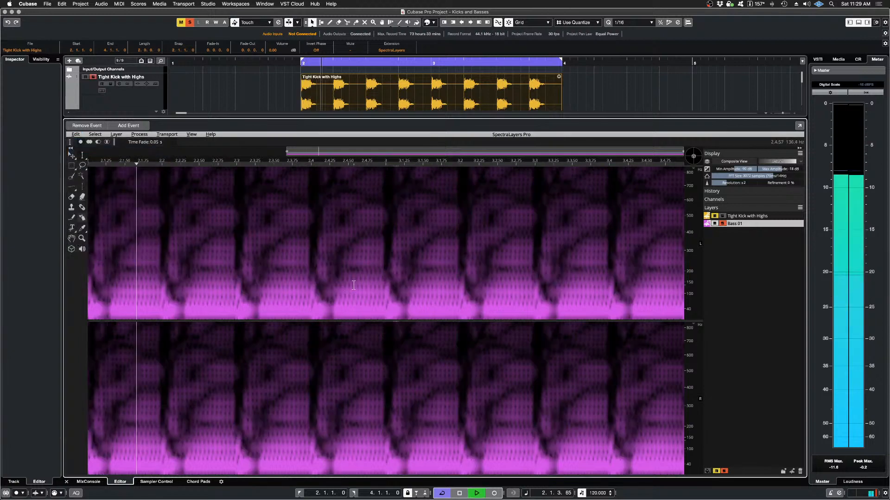
key("space")
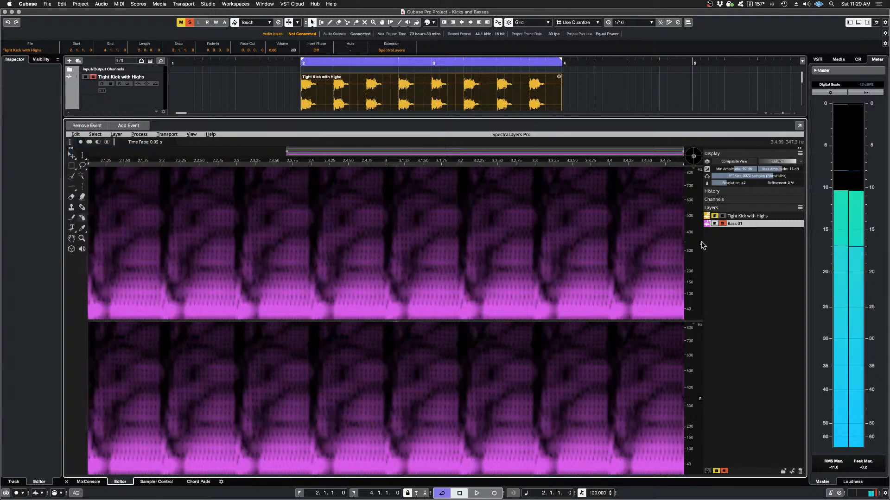
Step: Unmute the Tight Kick with Highs layer and audition it together with the carved Bass 01
key("space")
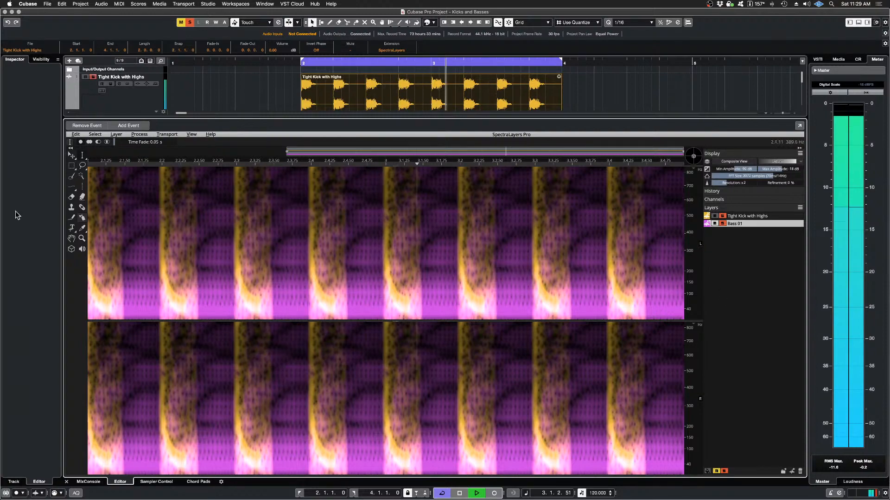
key("space")
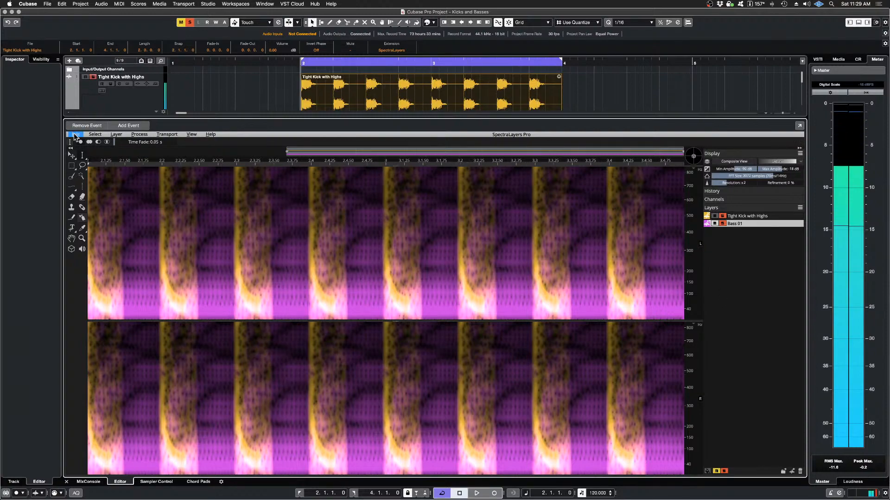
Step: Undo the 0-pixel-margin Imprint and audition the kick together with the uncarved bass
left_click(76, 135)
left_click(82, 144)
key("space")
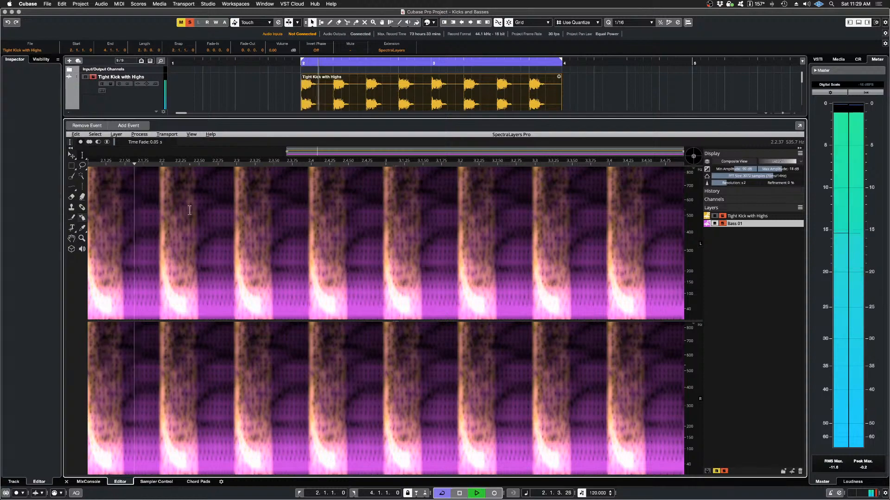
key("space")
Step: Redo the 0-pixel-margin Imprint and audition the kick together with the carved bass again
left_click(76, 135)
left_click(86, 153)
key("space")
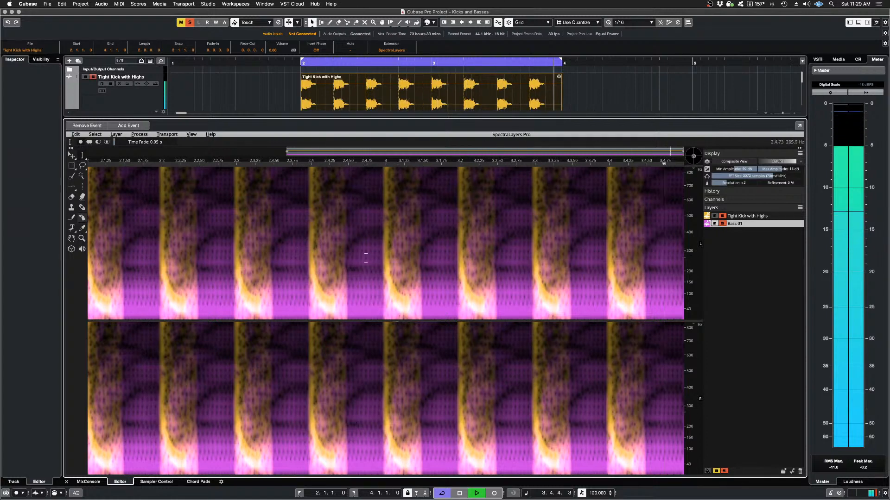
key("space")
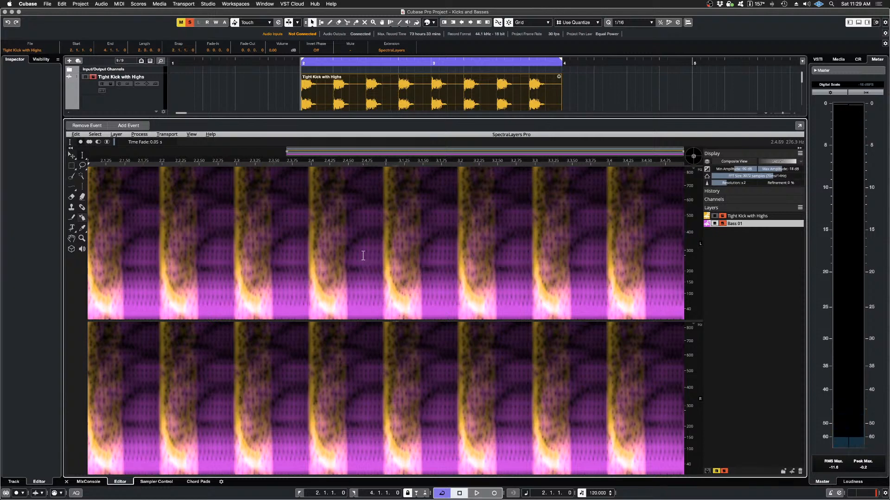
Step: Undo the Imprint, reset the Master meter's maximum readings, and measure the kick and original bass during playback
left_click(75, 135)
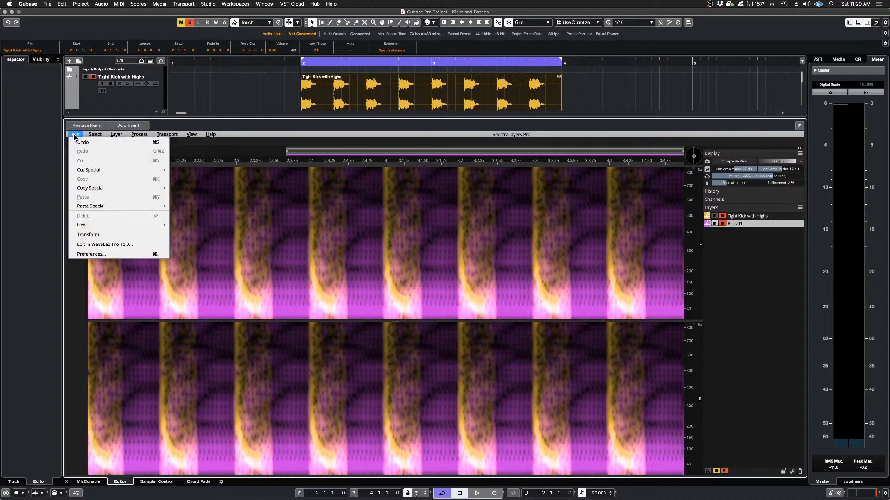
left_click(84, 143)
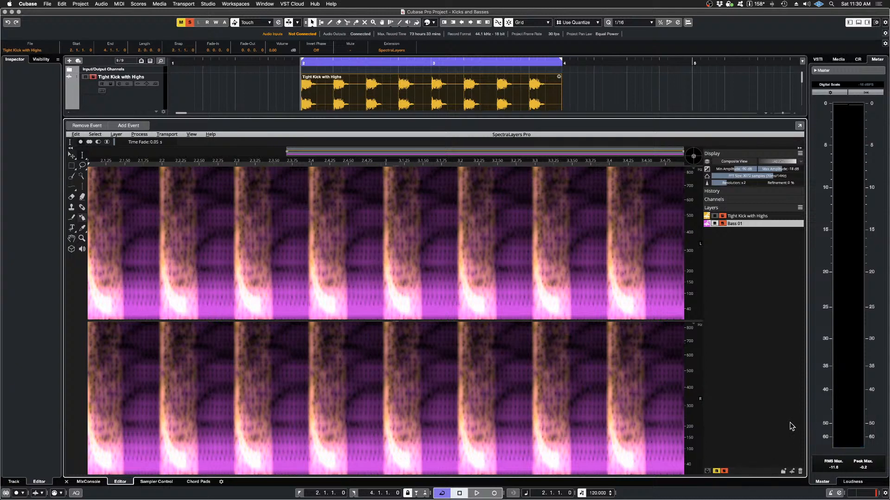
key("space")
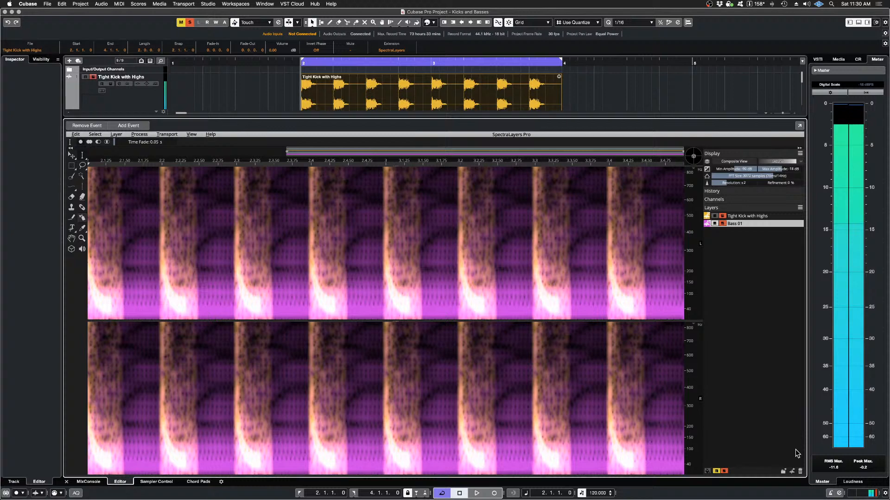
left_click(835, 467)
key("space")
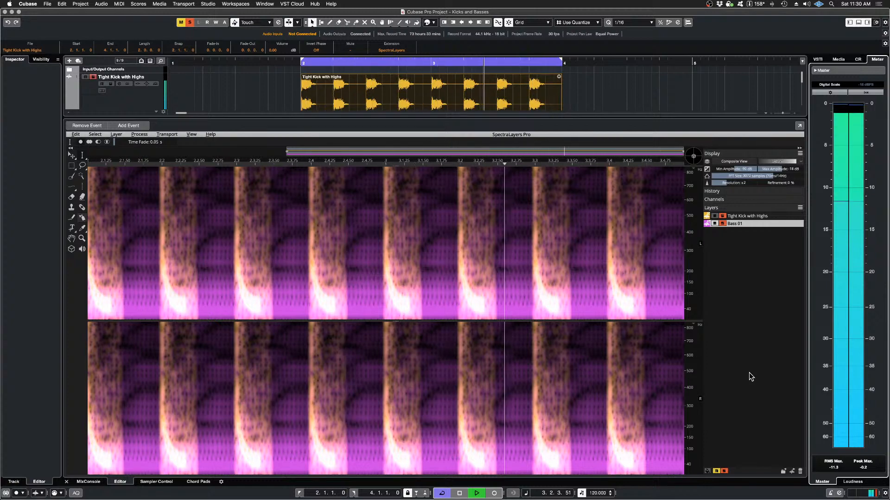
key("space")
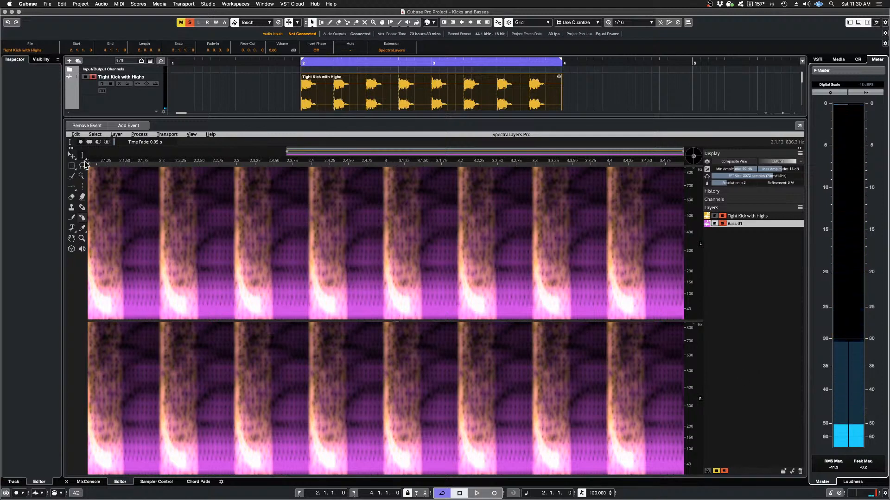
Step: Redo the 0-pixel-margin Imprint and play the kick with the carved bass for the level comparison
left_click(71, 134)
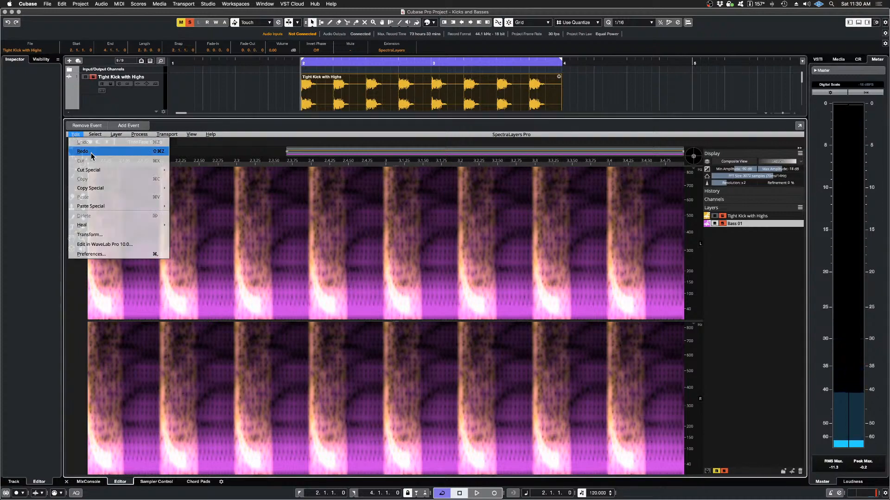
left_click(81, 146)
key("space")
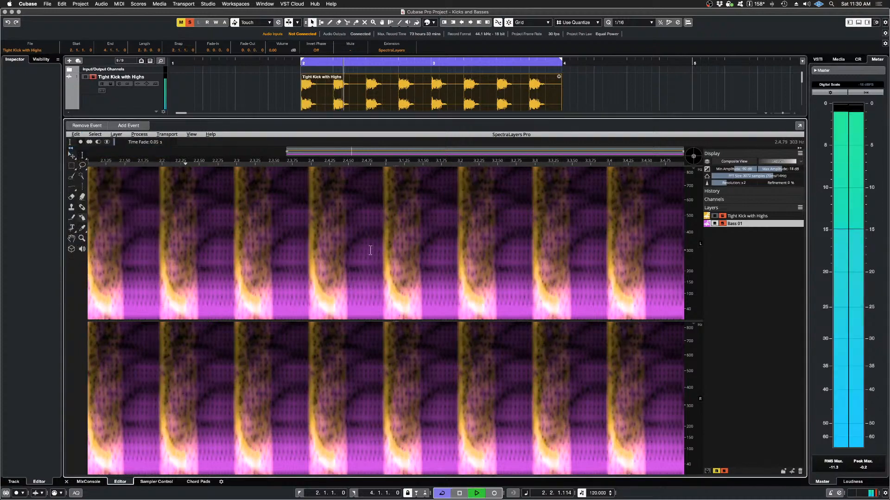
key("space")
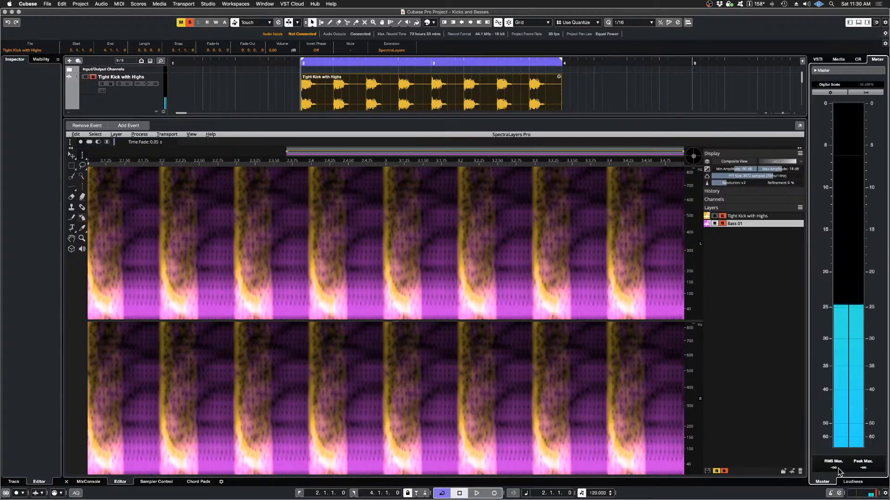
Step: With the Master meter reset, measure the RMS and peak levels of the kick and carved bass during playback
key("space")
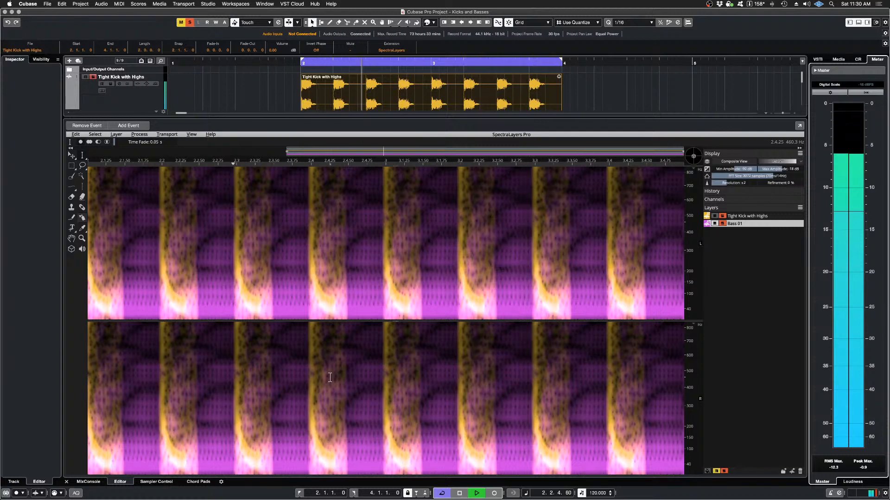
key("space")
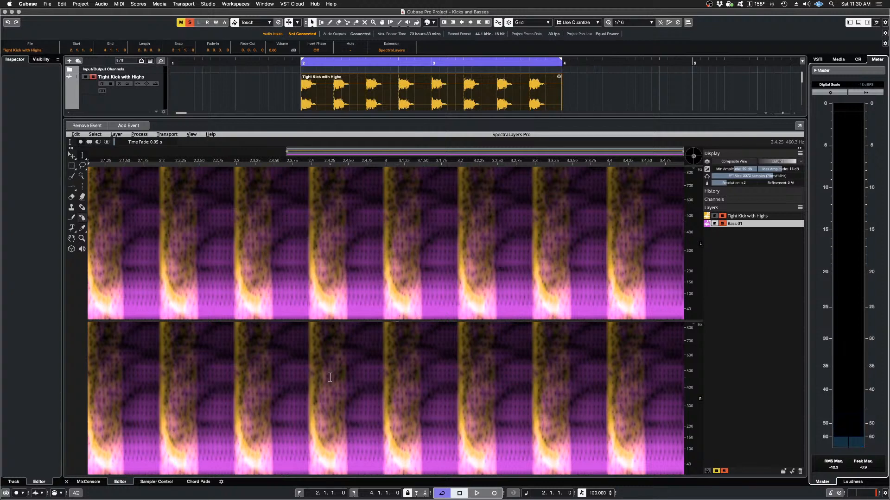
key("space")
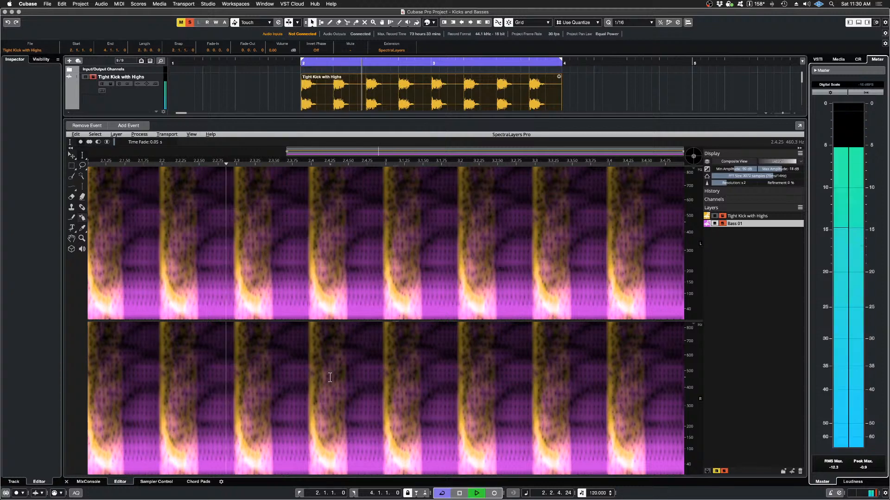
key("space")
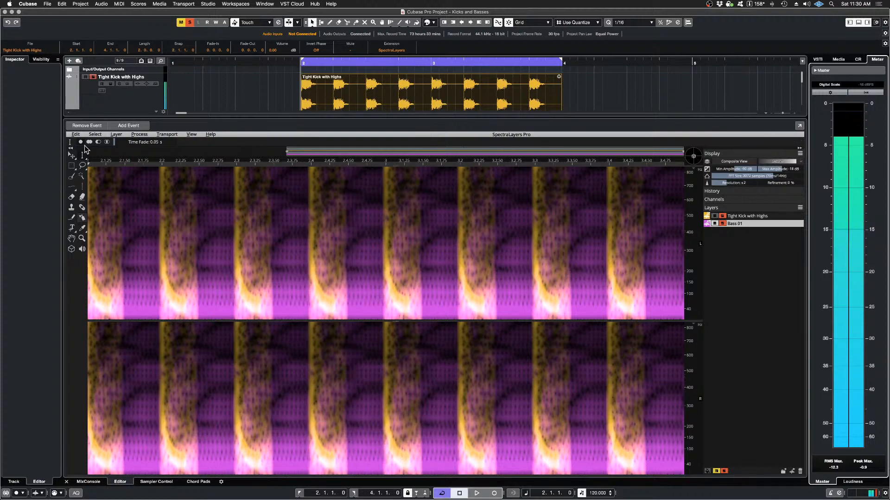
Step: Undo the Imprint once more and measure the Master levels of the kick with the original bass
left_click(77, 135)
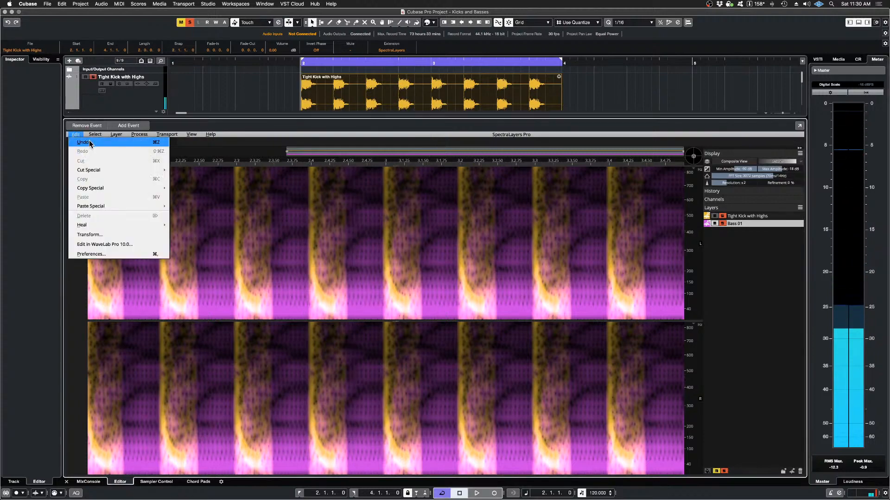
left_click(90, 143)
key("space")
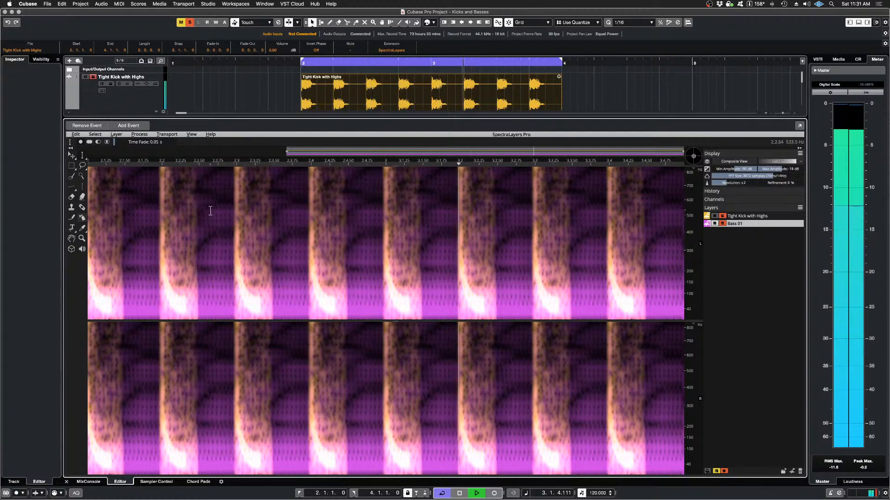
key("space")
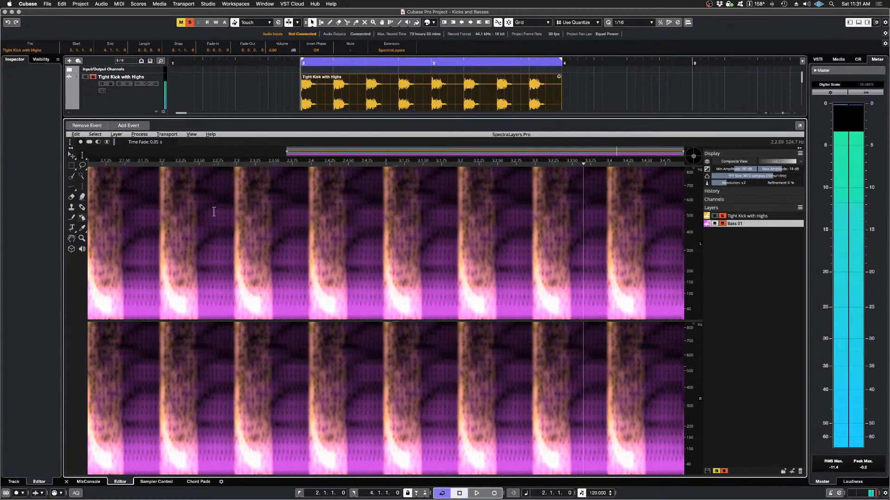
Step: Restore the 0-pixel-margin Imprint on Bass 01 and audition the kick and carved bass together a final time
left_click(75, 134)
left_click(85, 155)
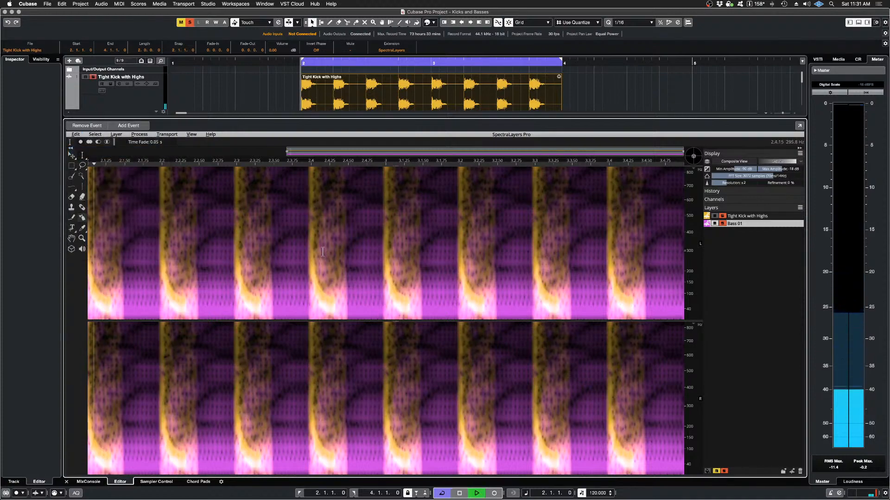
key("space")
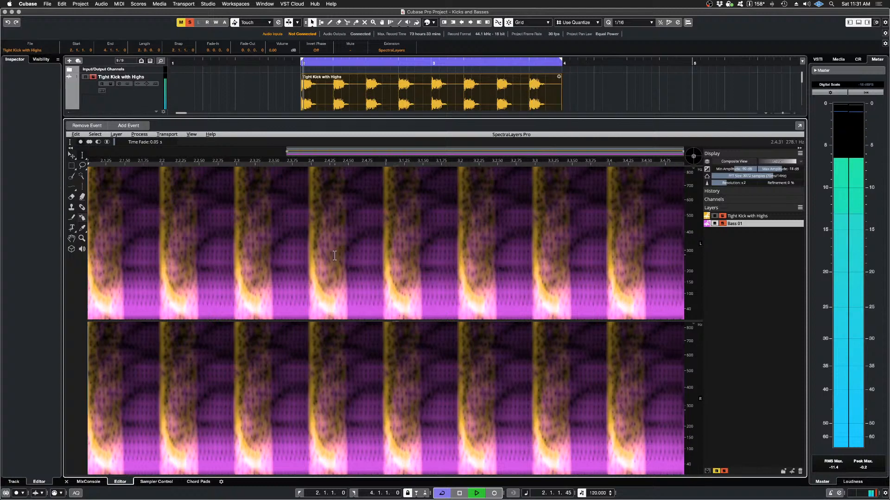
key("space")
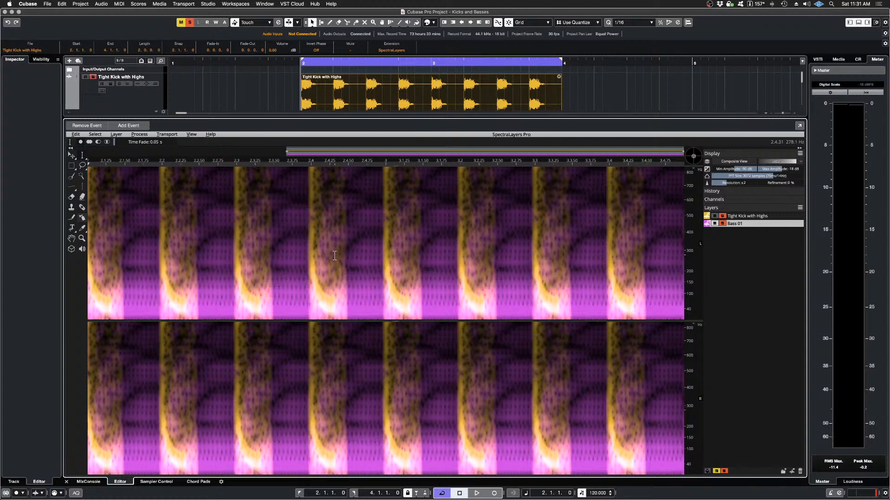
Step: Mute the Bass 01 layer in SpectraLayers and show a wider frequency range of the Tight Kick with Highs spectrogram
left_click(72, 240)
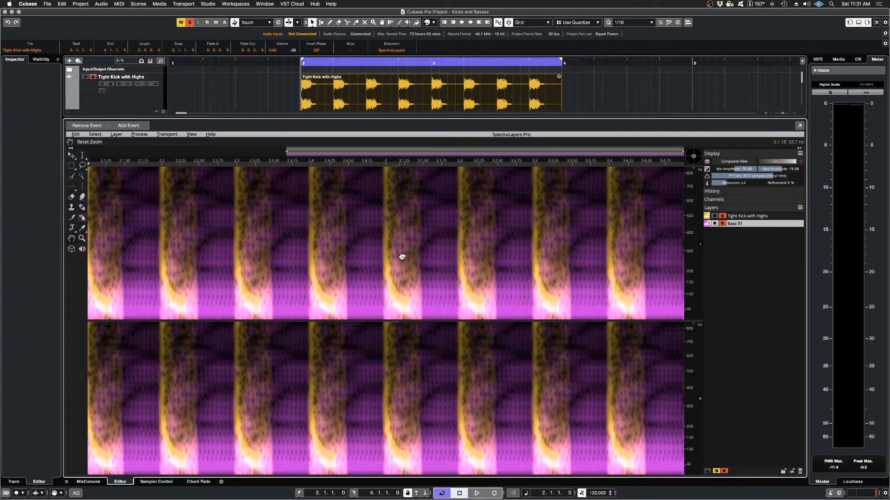
left_click(715, 223)
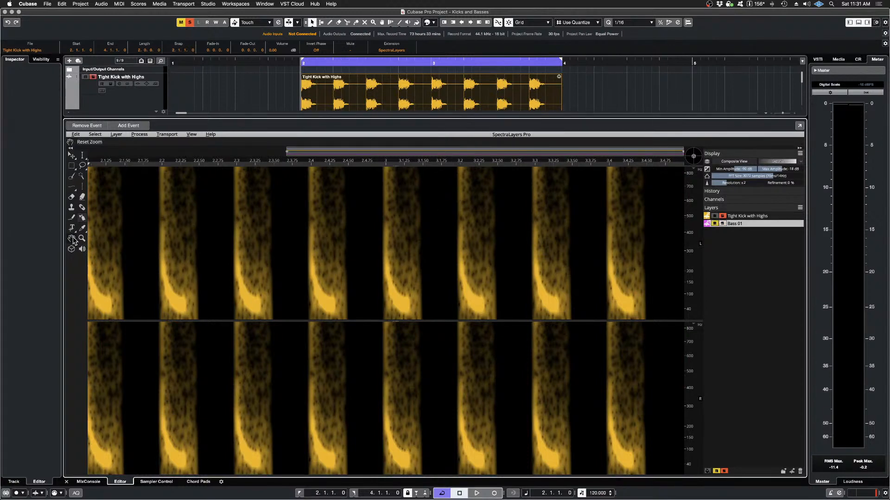
left_click_drag(304, 257, 322, 263)
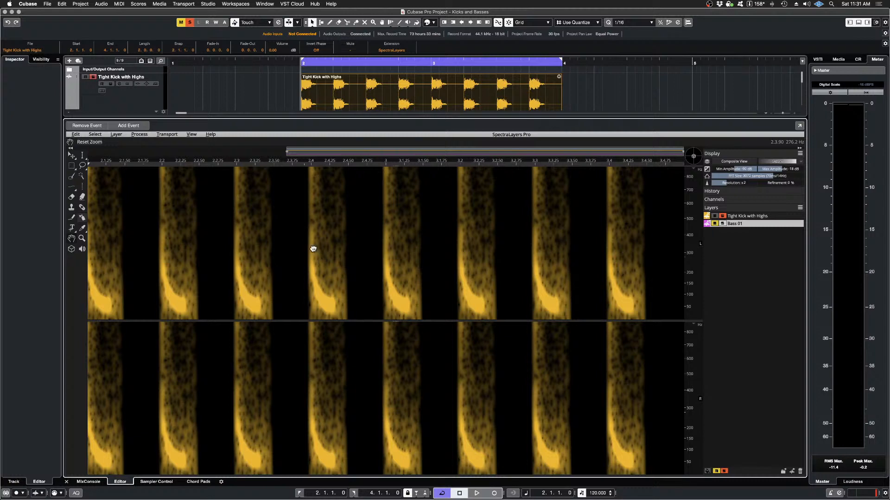
left_click(81, 239)
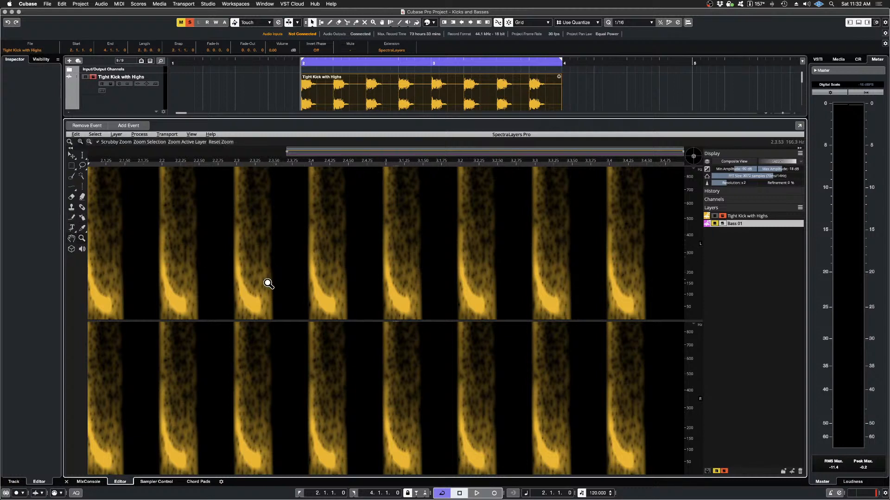
left_click_drag(328, 315, 267, 353)
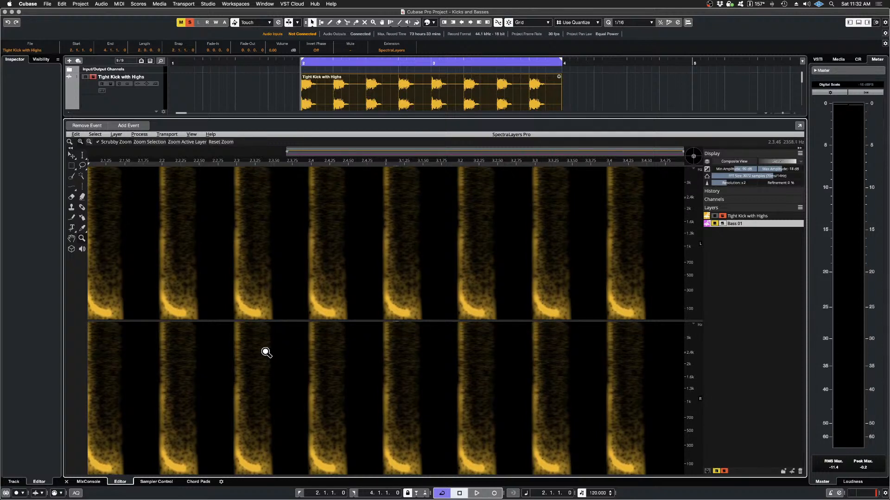
Step: Toggle the Lock Spectrogram to 0Hz frequency option and expand the spectrogram's frequency axis to about 20 kHz
left_click(191, 135)
mouse_move(220, 199)
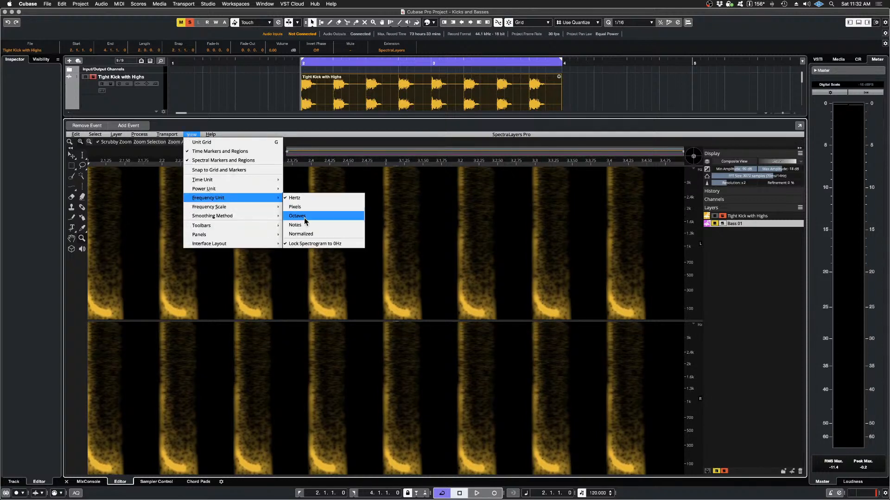
left_click(328, 244)
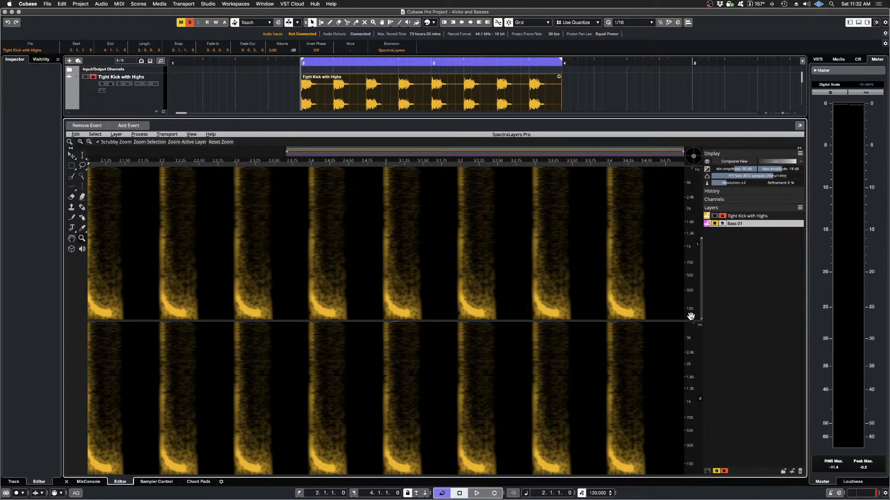
scroll(690, 316, "up", 10)
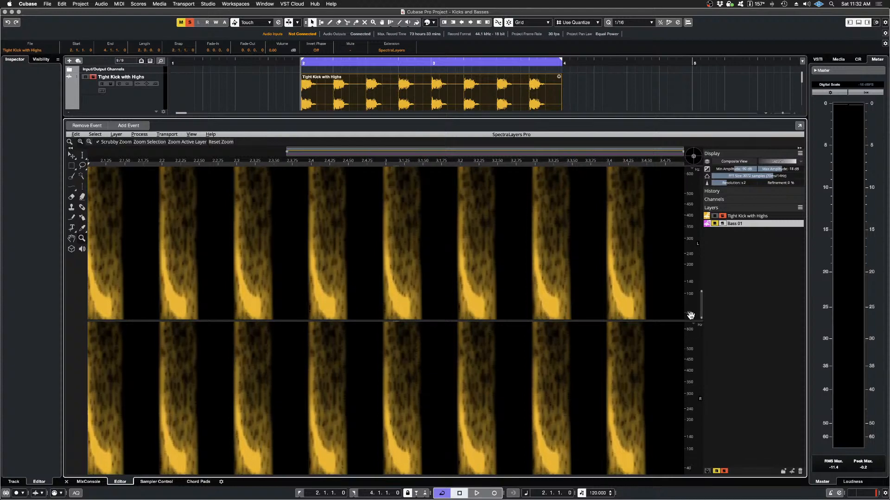
scroll(691, 316, "down", 5)
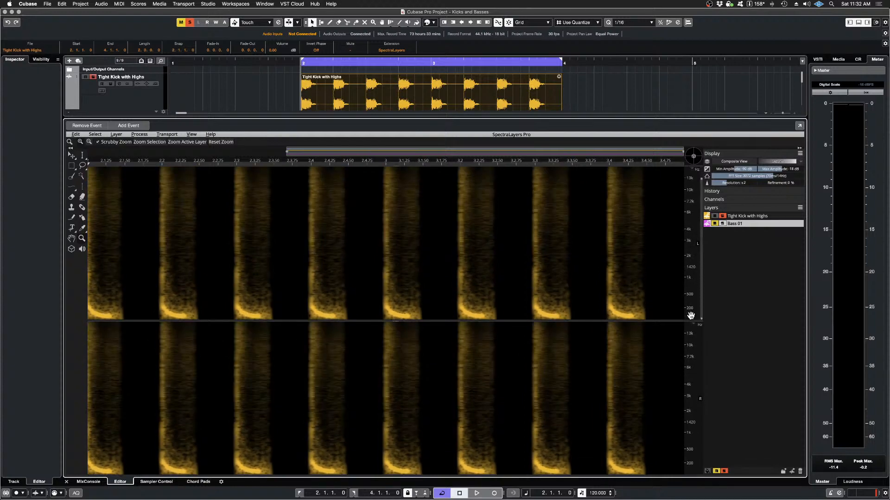
scroll(690, 316, "down", 5)
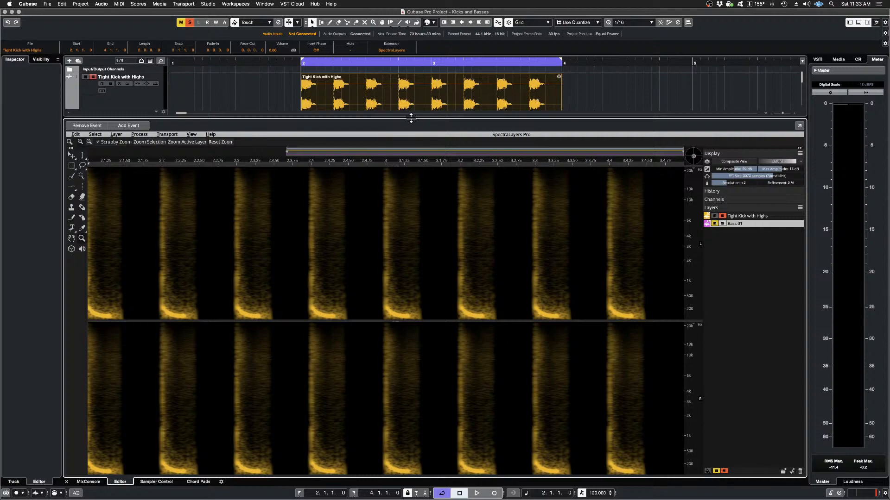
Step: Shrink the SpectraLayers editor to enlarge the project area, and look over the tracks from the kick to Back It Up
left_click_drag(410, 117, 446, 343)
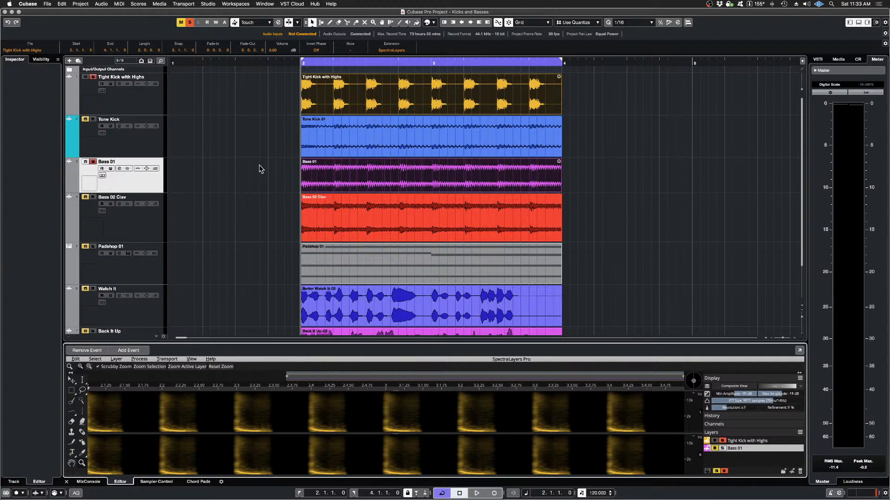
scroll(259, 169, "down", 2)
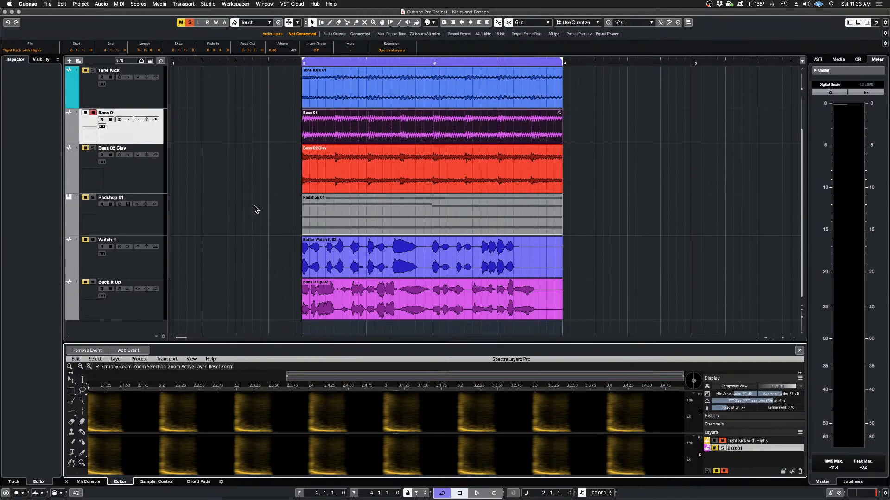
scroll(249, 208, "up", 2)
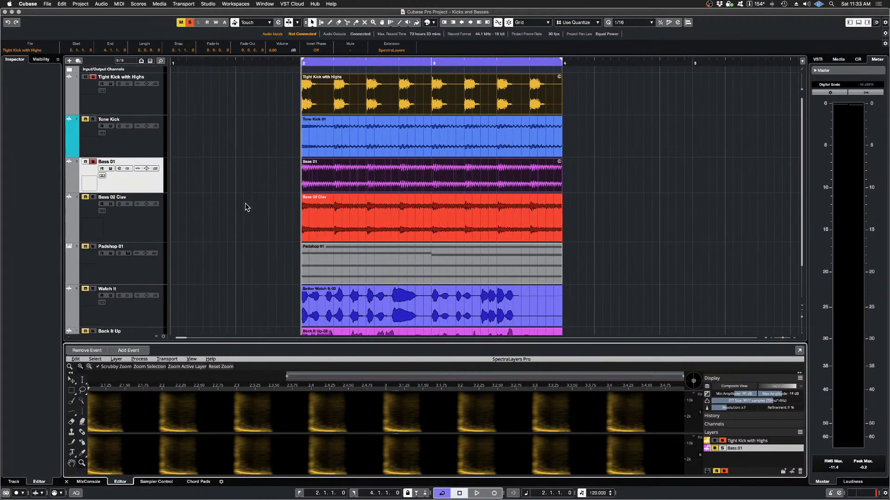
scroll(245, 202, "right", 1)
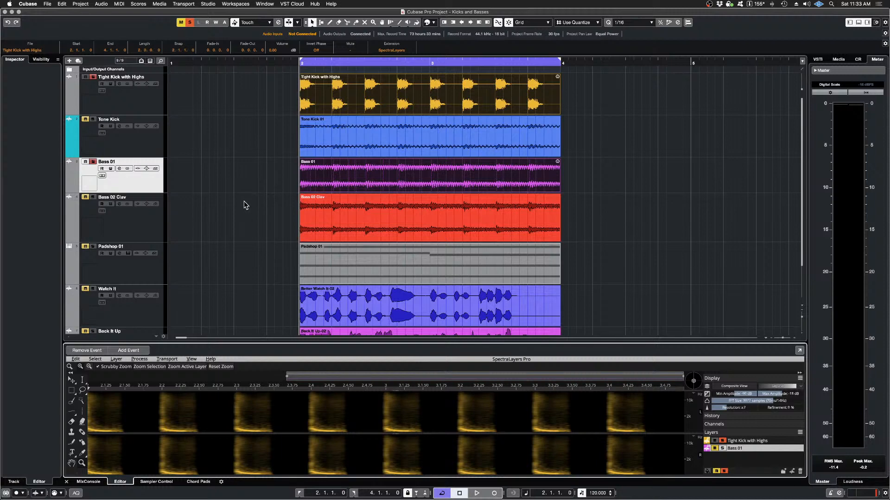
scroll(245, 202, "down", 2)
scroll(186, 195, "up", 2)
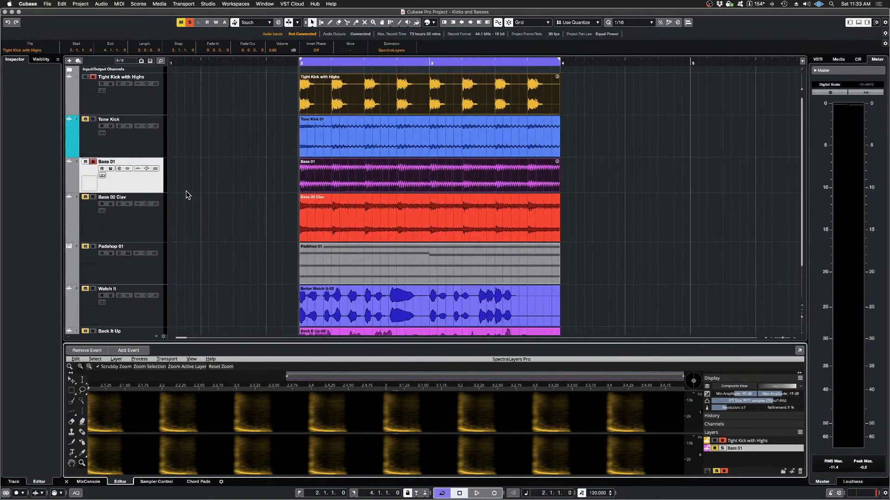
Step: Mute the Tight Kick with Highs track, solo Bass 01 alone and audition it briefly
left_click(86, 162)
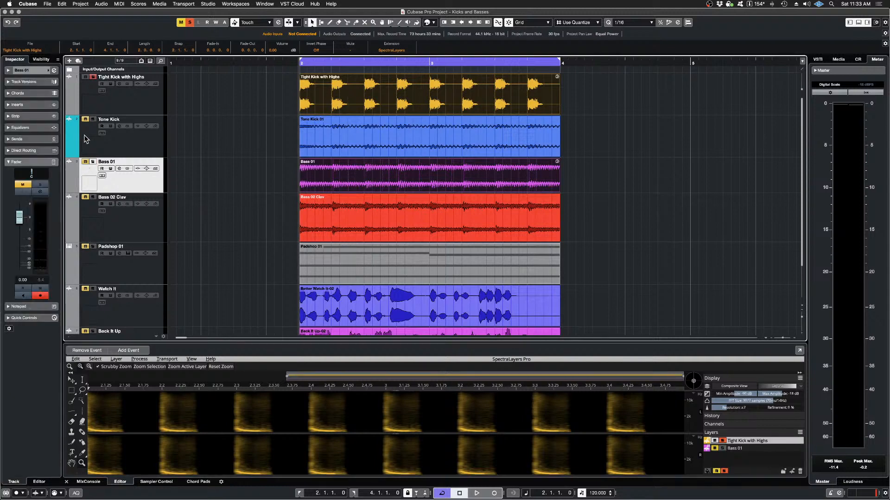
left_click(85, 77)
left_click(93, 162)
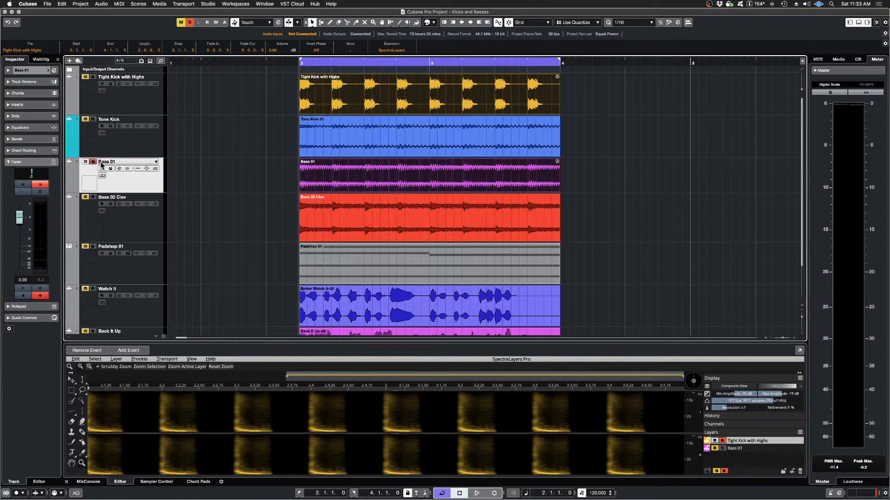
key("space")
key("space")
Step: Switch the solo from Bass 01 to Bass 02 Clav and audition the clav bass
scroll(313, 233, "down", 1)
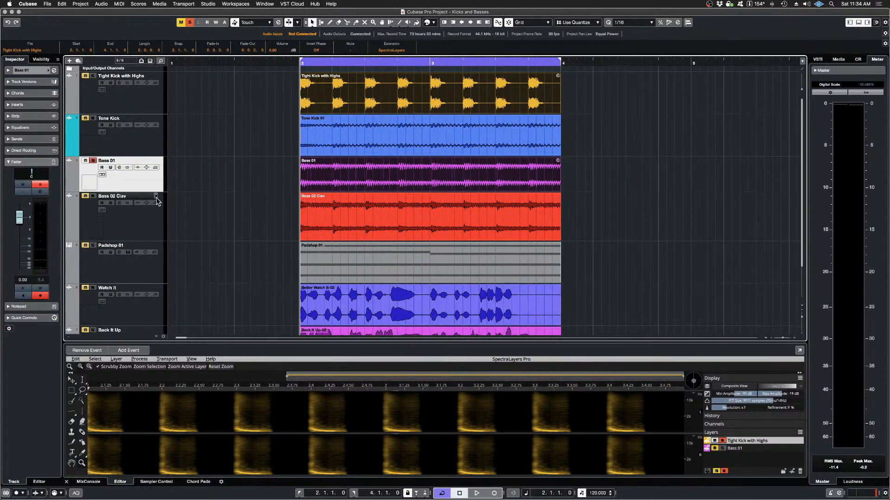
left_click(93, 162)
left_click(93, 197)
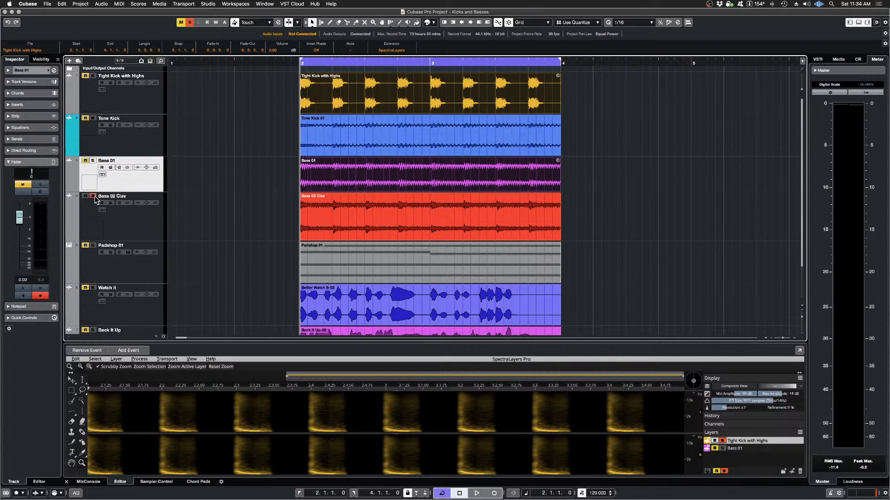
key("space")
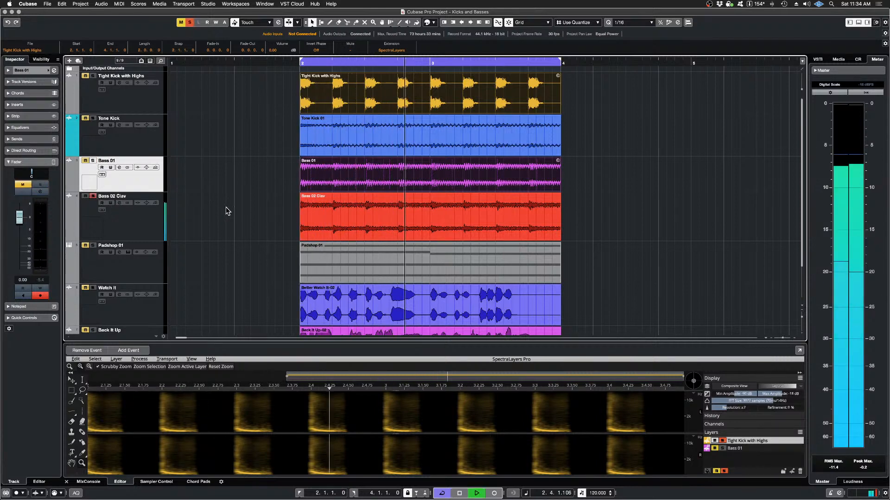
key("space")
Step: Return the solo to Bass 01, audition it again and select its event in the arrangement
left_click(92, 196)
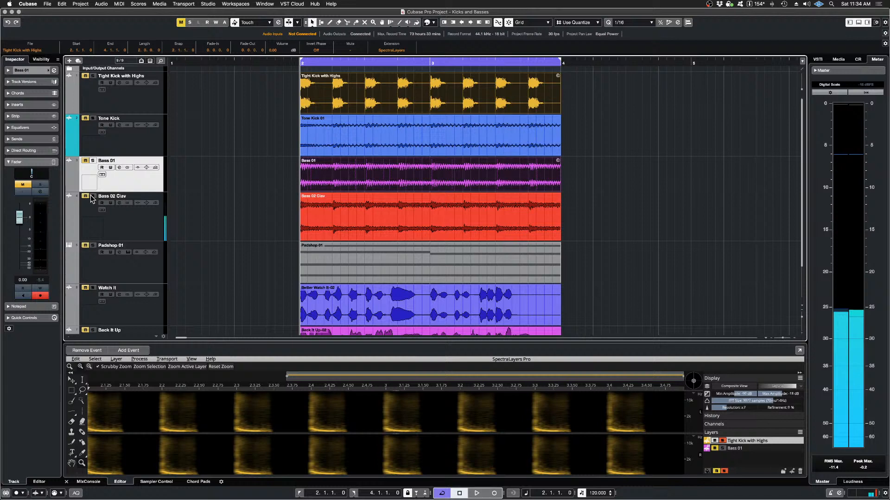
left_click(92, 160)
key("space")
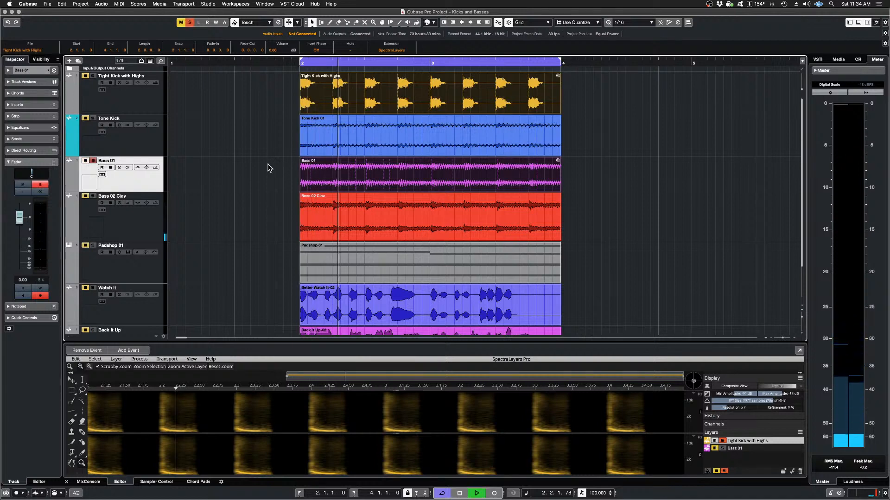
key("space")
left_click(278, 203)
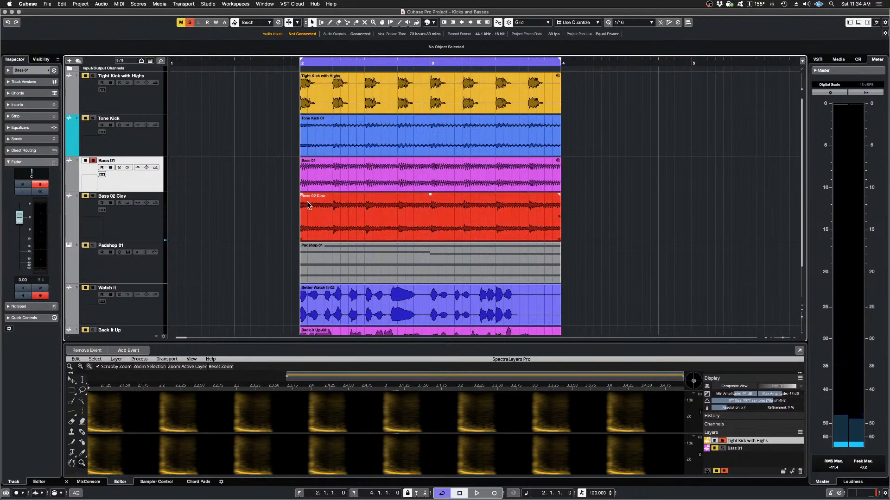
left_click(376, 182)
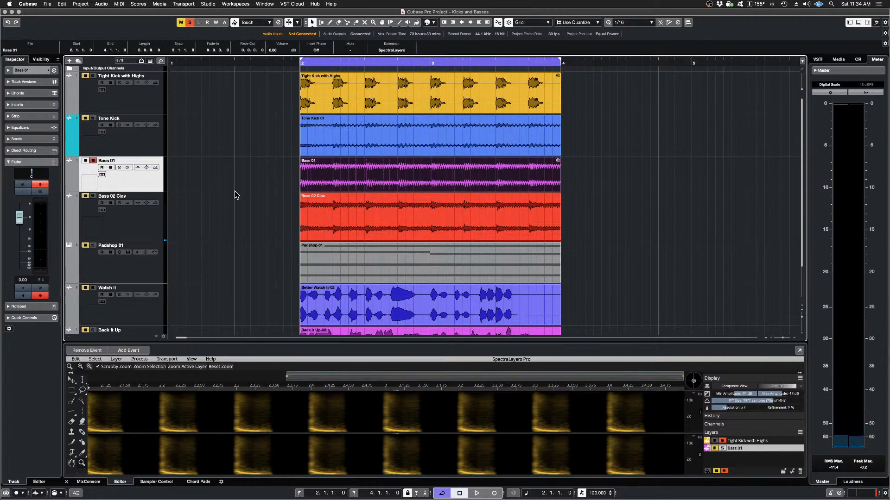
Step: Solo the Padshop 01 instrument track and mute Bass 01 so only the pad is heard
scroll(232, 193, "down", 2)
left_click(131, 249)
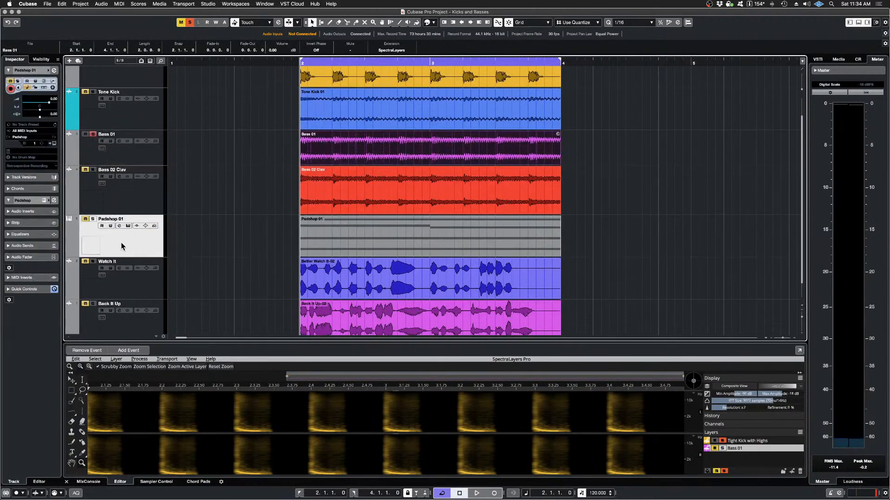
left_click(92, 219)
scroll(228, 186, "up", 1)
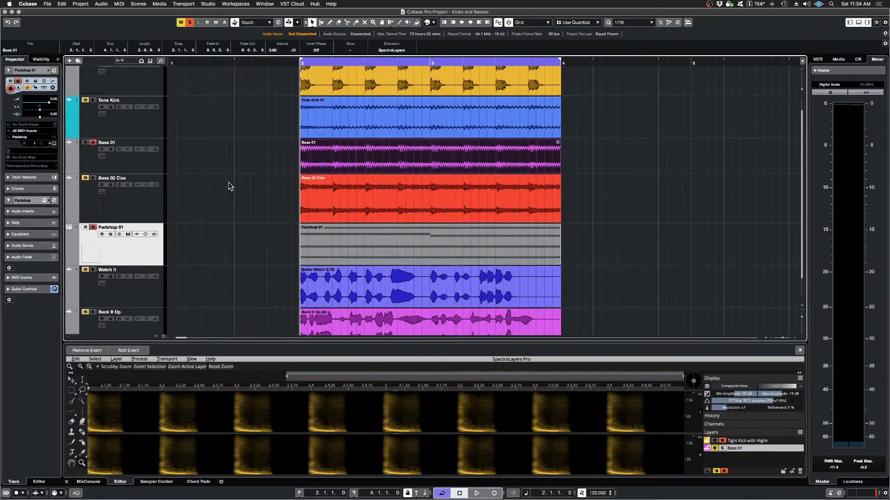
left_click(86, 144)
scroll(247, 161, "up", 2)
scroll(214, 159, "down", 4)
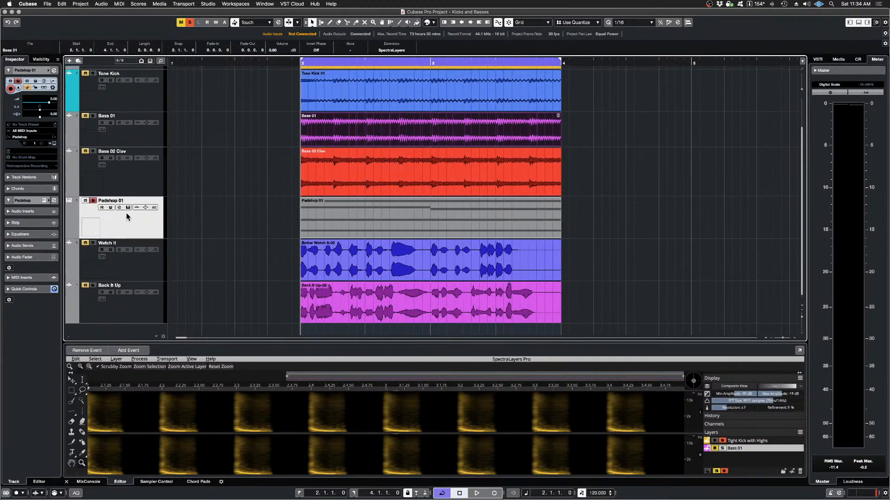
Step: View the Padshop instrument briefly, close it and audition the soloed pad over the loop
left_click(128, 207)
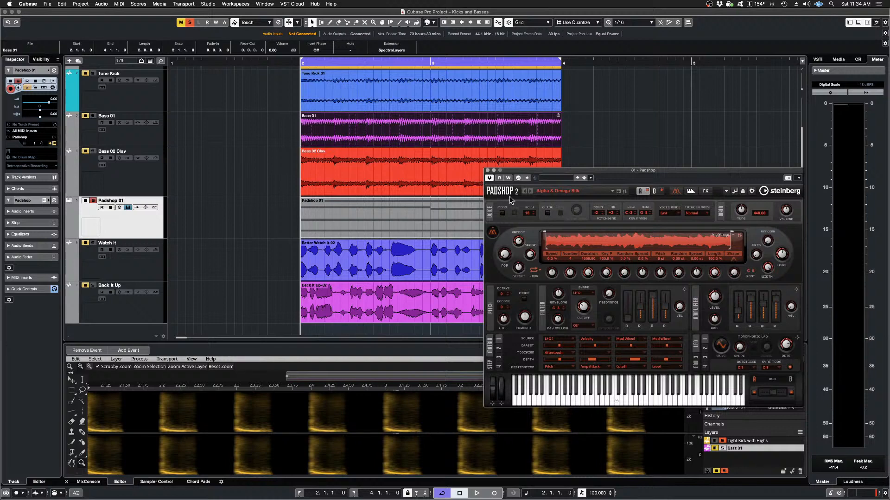
left_click(487, 171)
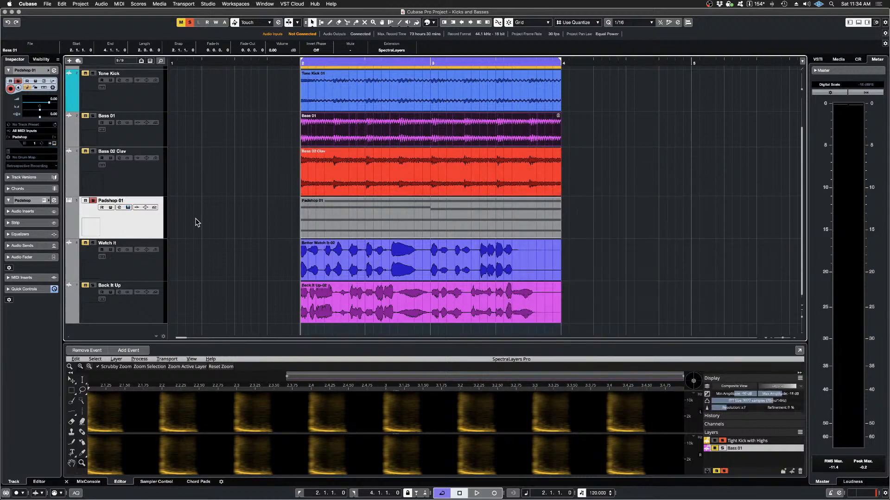
key("space")
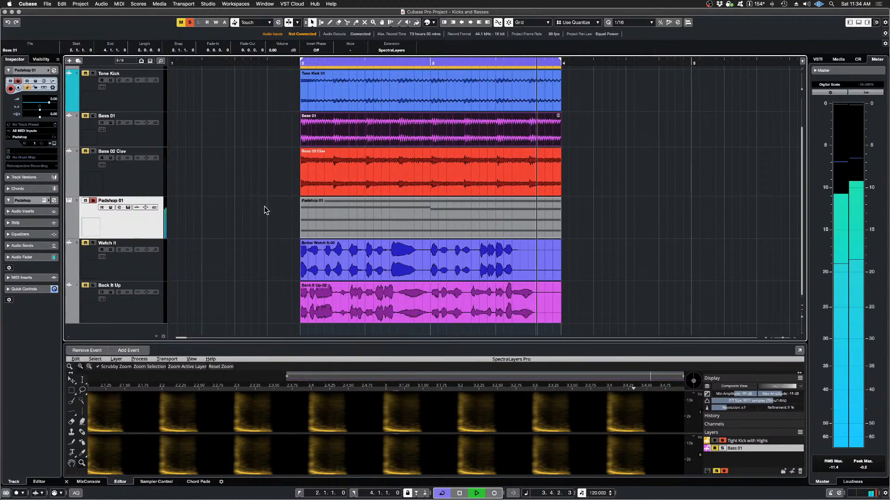
key("space")
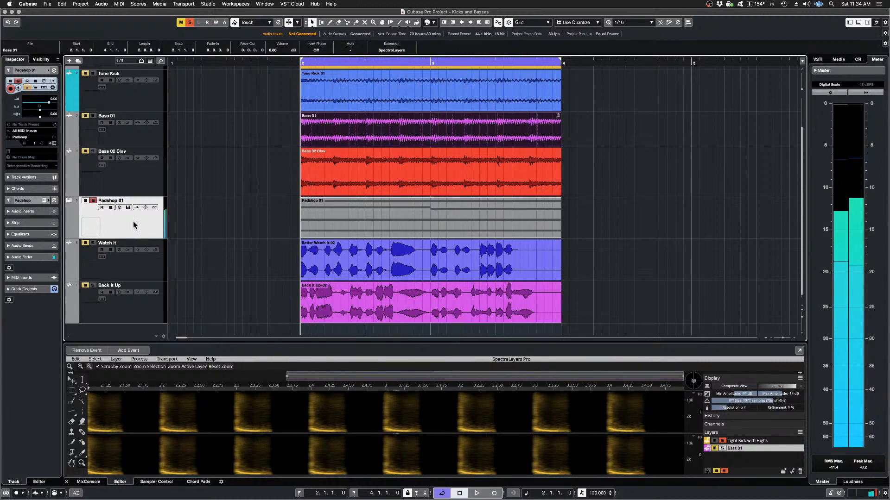
Step: Select the Padshop 01 MIDI event and show its chord notes in the Key Editor
left_click(267, 218)
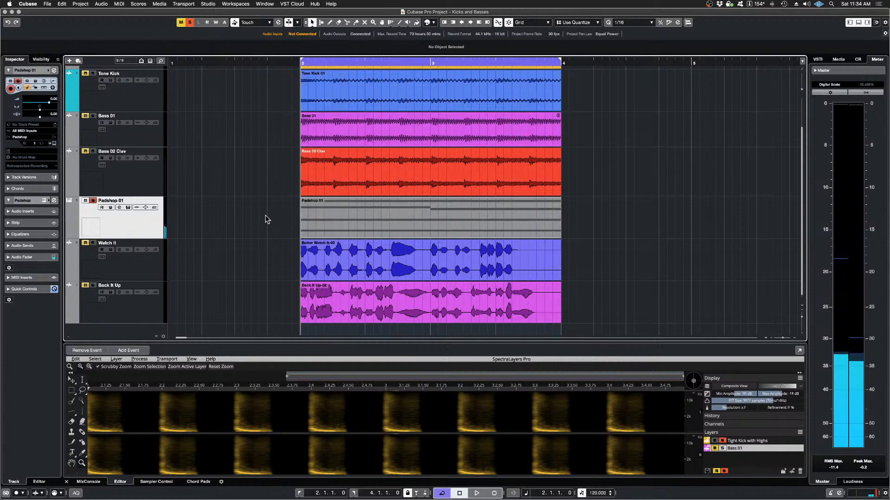
left_click(342, 214)
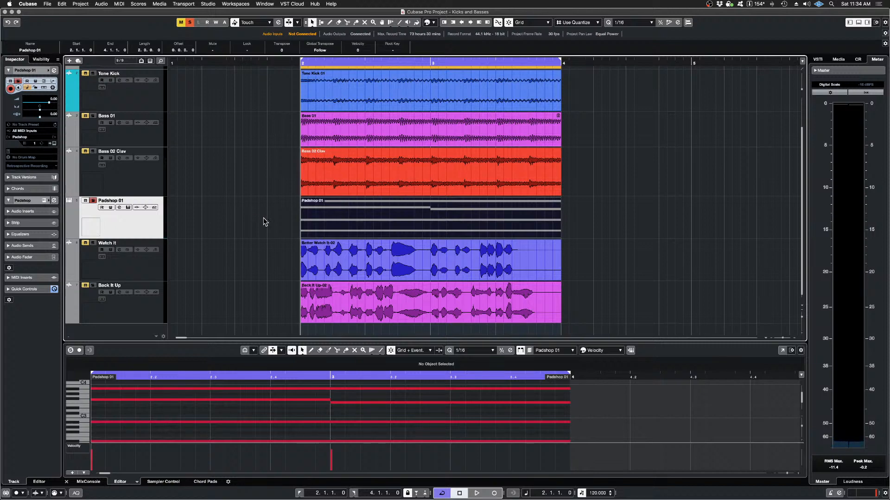
left_click(242, 221)
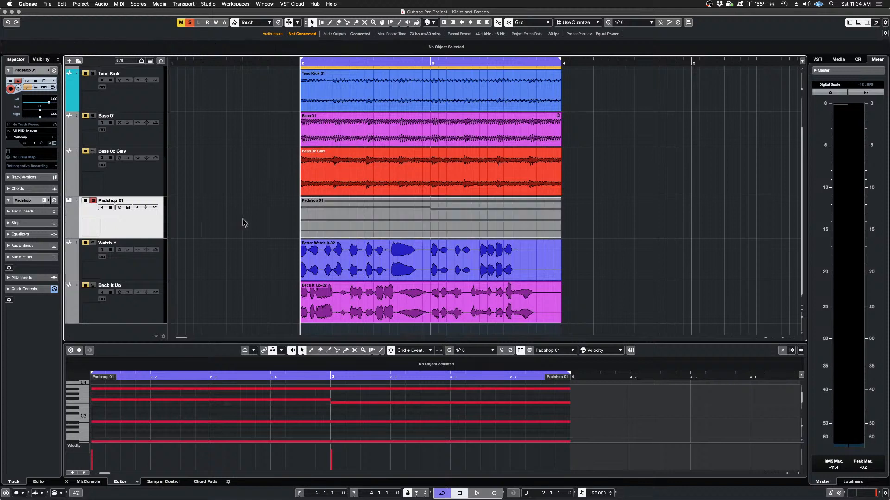
left_click(383, 216)
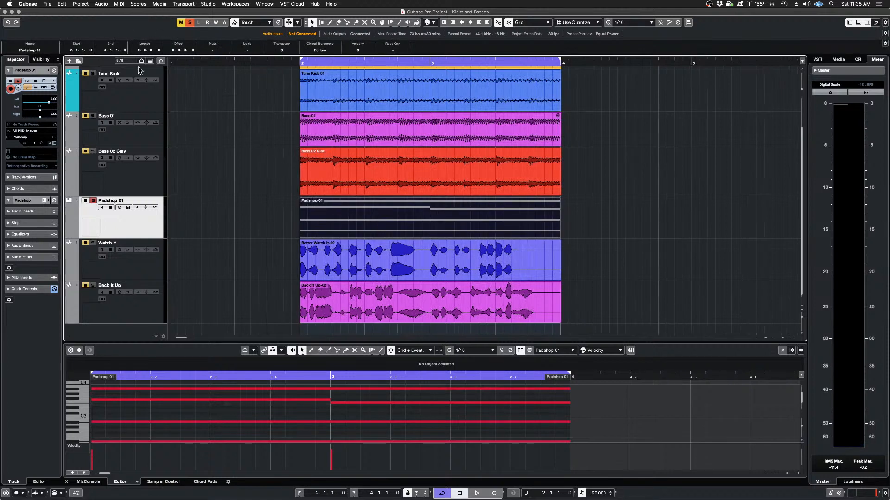
Step: Render the selected Padshop 01 MIDI event in place to audio with the current render settings
left_click(60, 5)
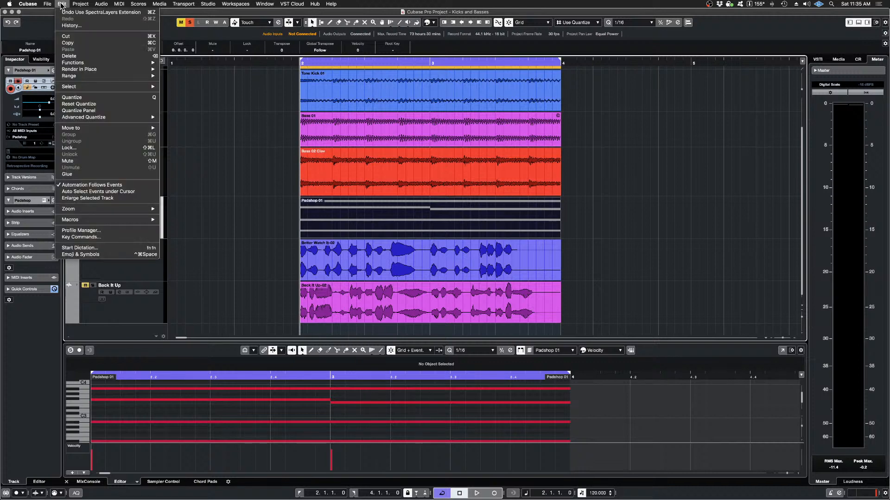
mouse_move(99, 65)
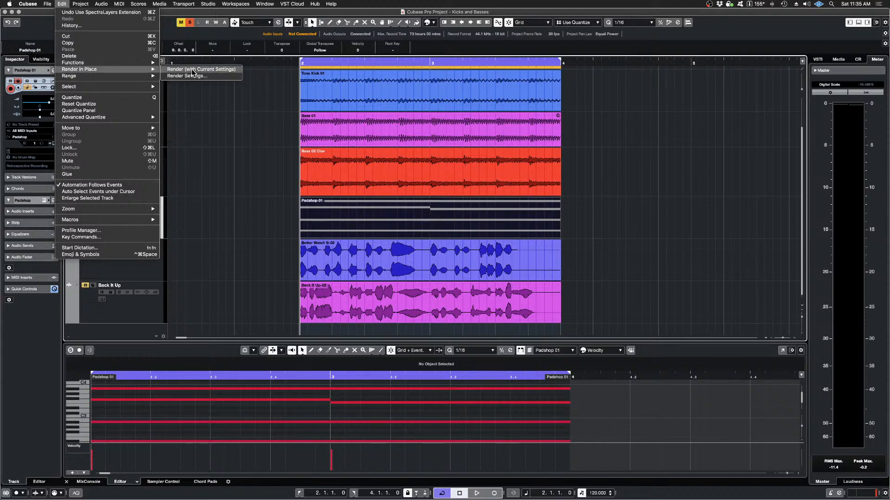
left_click(192, 70)
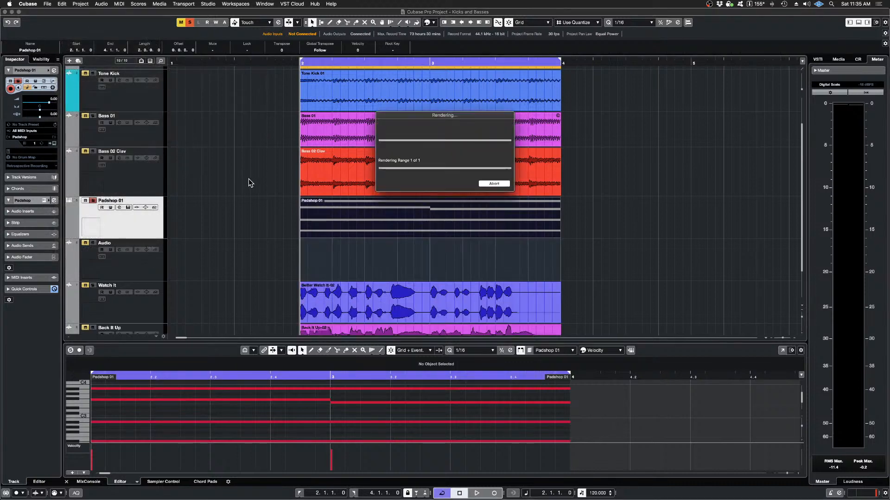
Step: Mute the original Padshop 01 MIDI event using the Mute tool
left_click(101, 222)
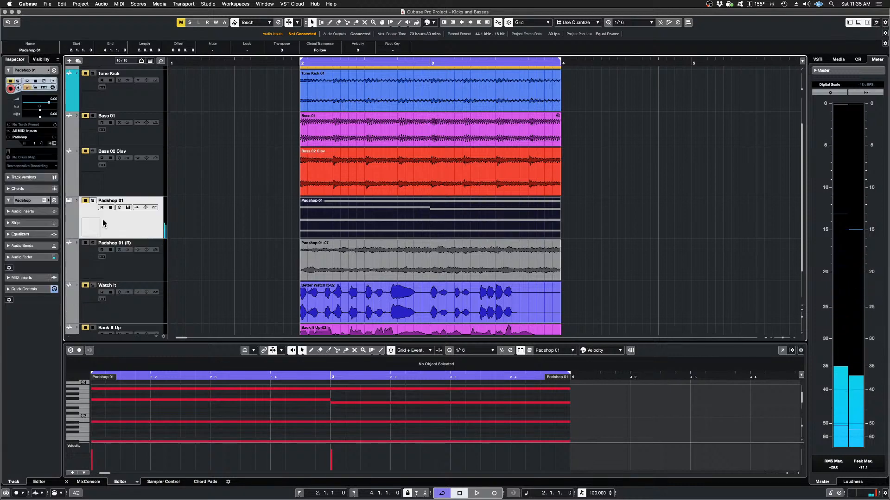
left_click(84, 201)
left_click(85, 201)
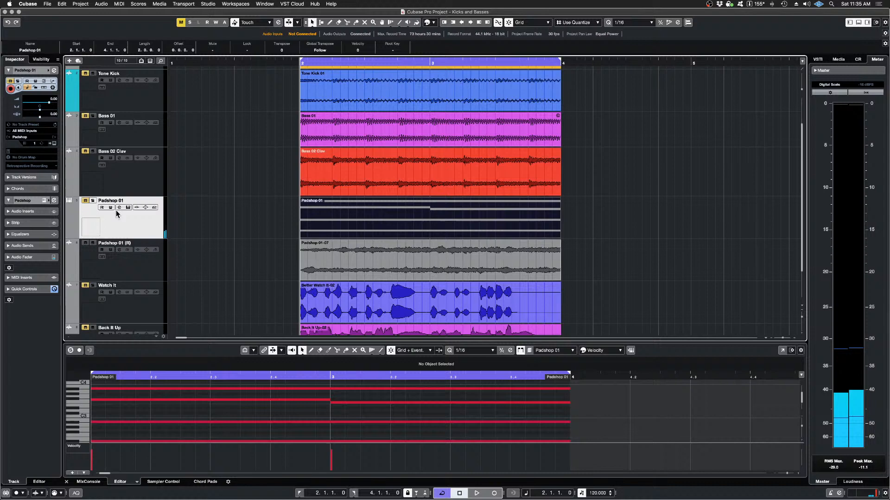
right_click(364, 217)
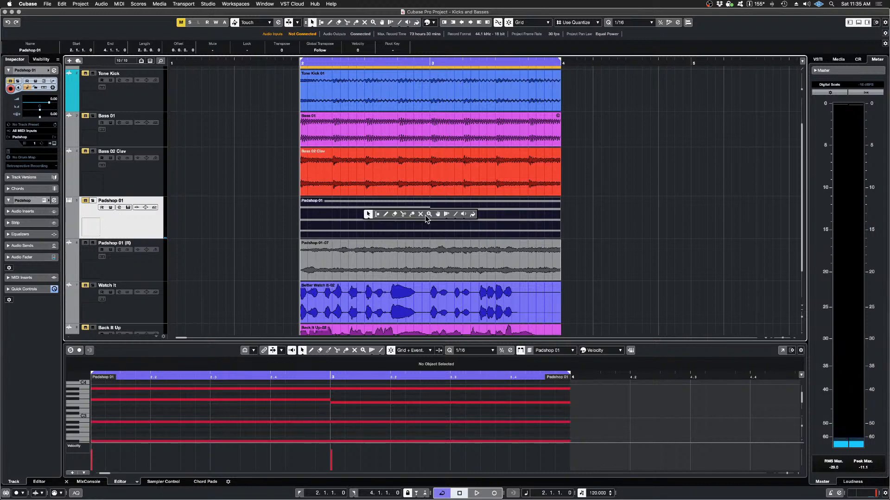
left_click(421, 214)
left_click(425, 216)
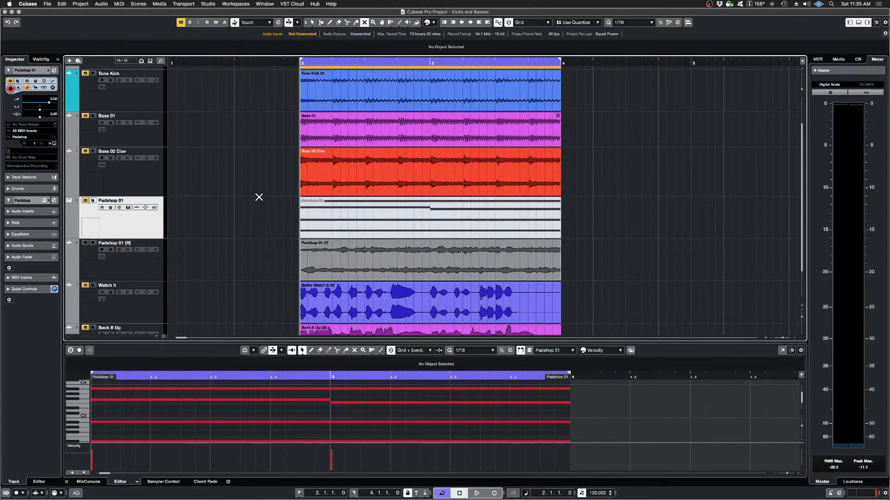
Step: Audition the rendered pad audio on the Padshop 01 (R) track over the loop
scroll(259, 197, "up", 3)
scroll(259, 197, "down", 3)
key("space")
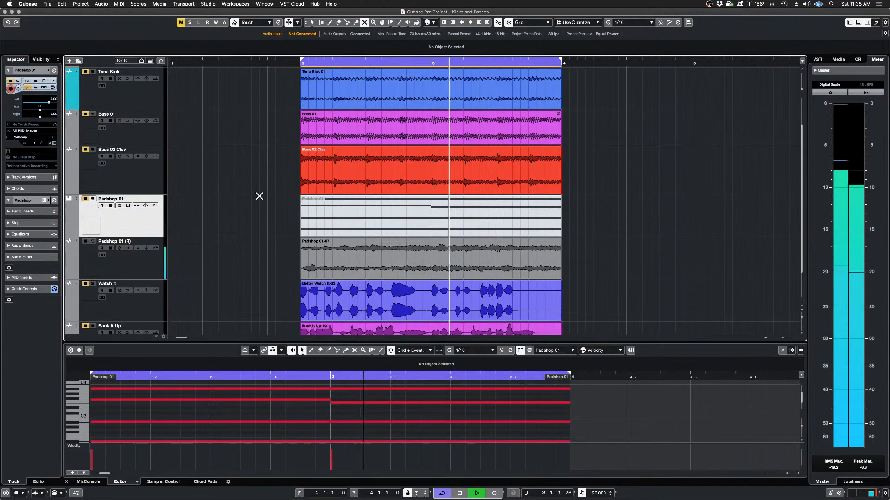
key("space")
Step: Solo the Tight Kick with Highs track and audition it over the loop
scroll(259, 196, "up", 3)
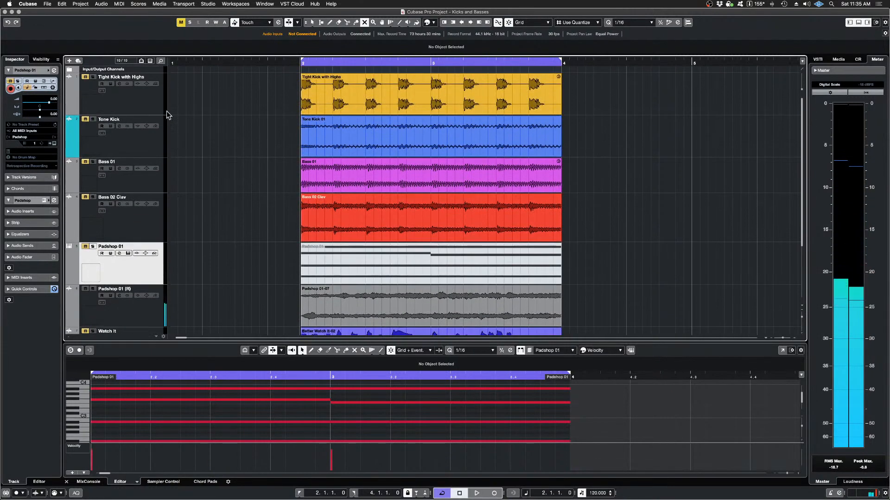
left_click(138, 104)
key("s")
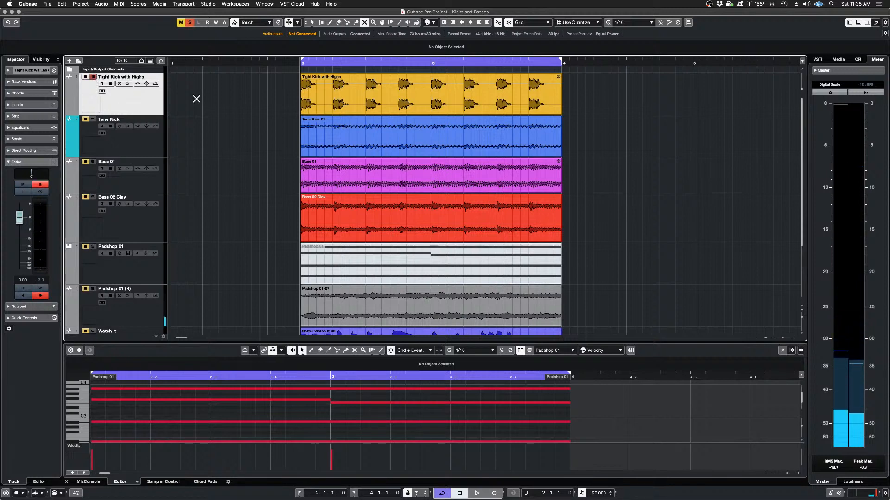
key("space")
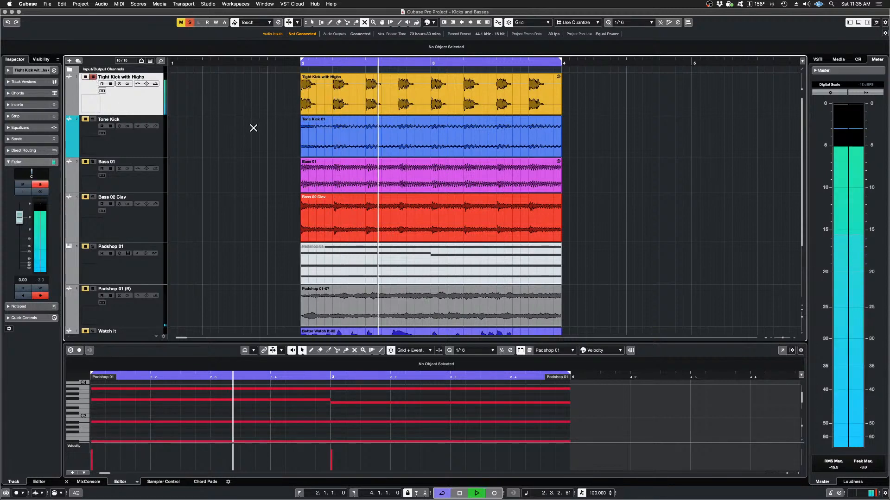
key("space")
Step: Return to the selection tool and show the Tight Kick with Highs event's spectrogram in SpectraLayers
key("1")
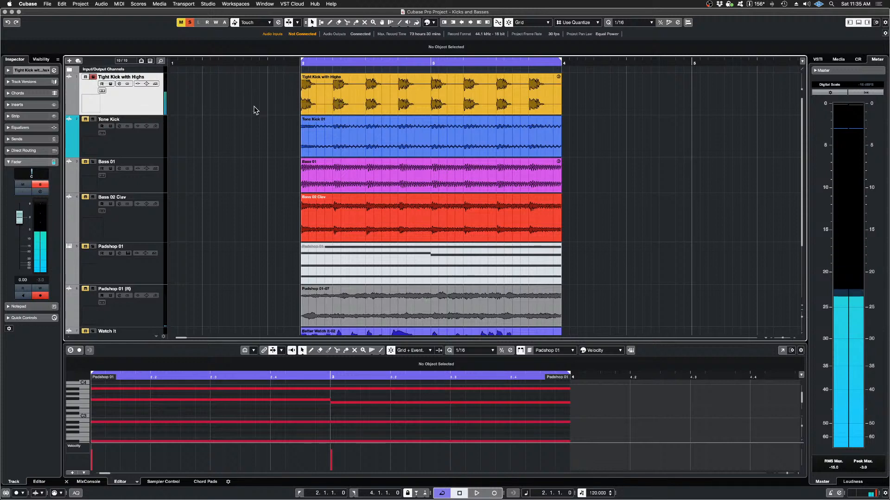
left_click(372, 89)
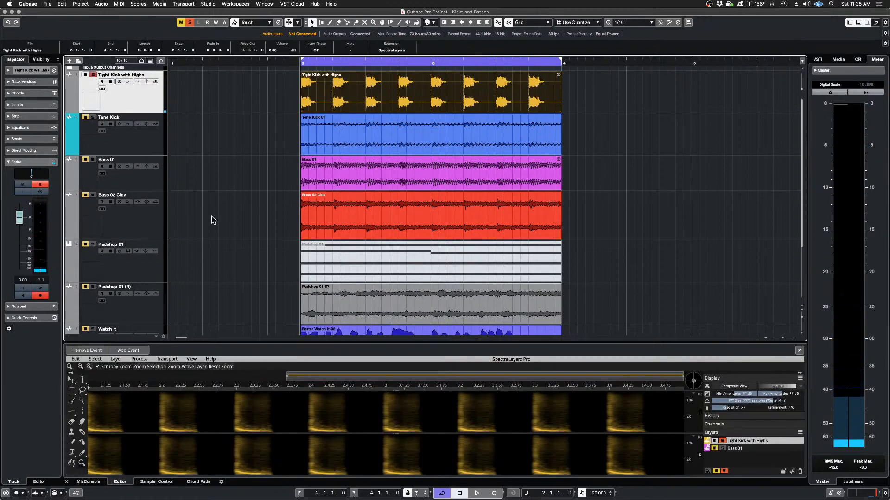
scroll(230, 235, "down", 2)
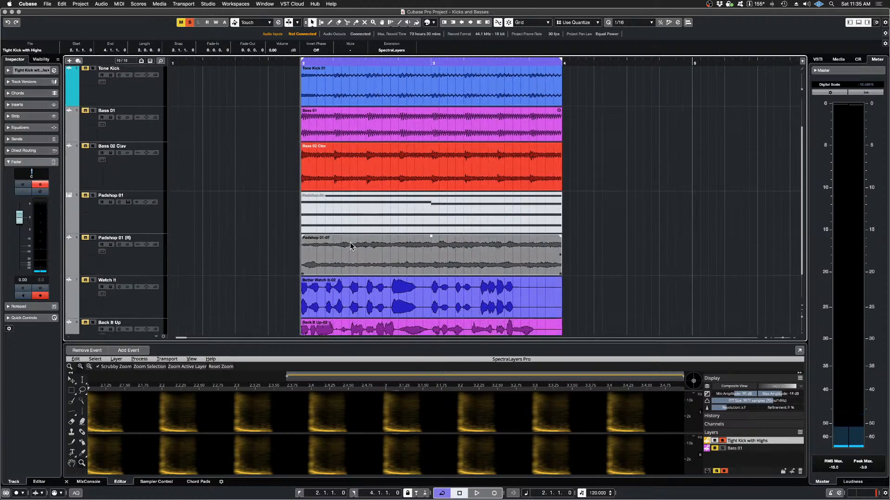
left_click(386, 259)
left_click(235, 240)
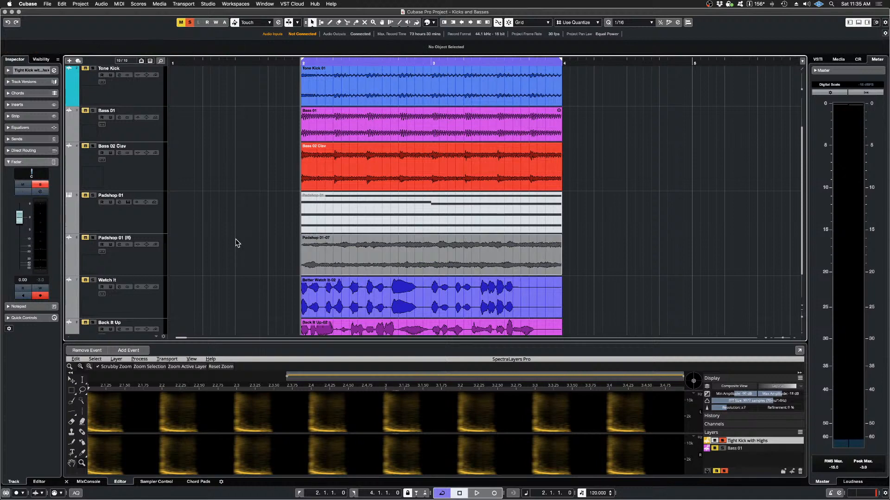
Step: Select the rendered Padshop 01-07 event and colour it light blue
left_click(335, 249)
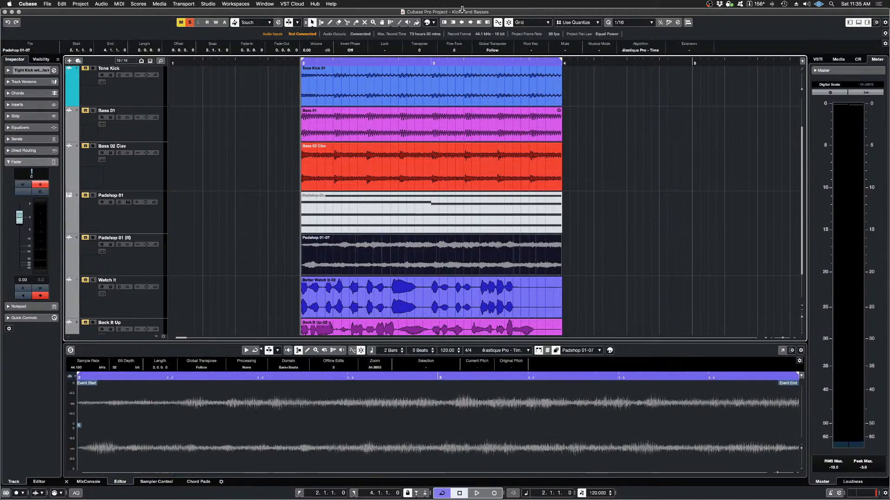
left_click(435, 23)
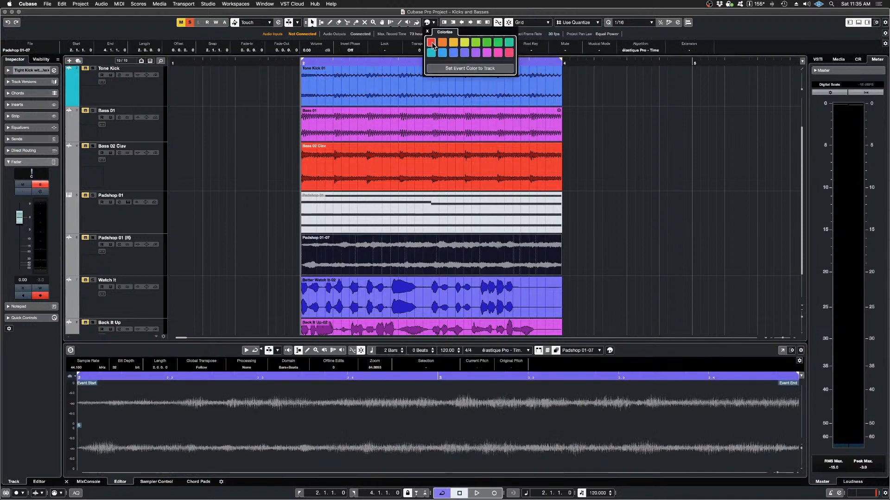
left_click(442, 53)
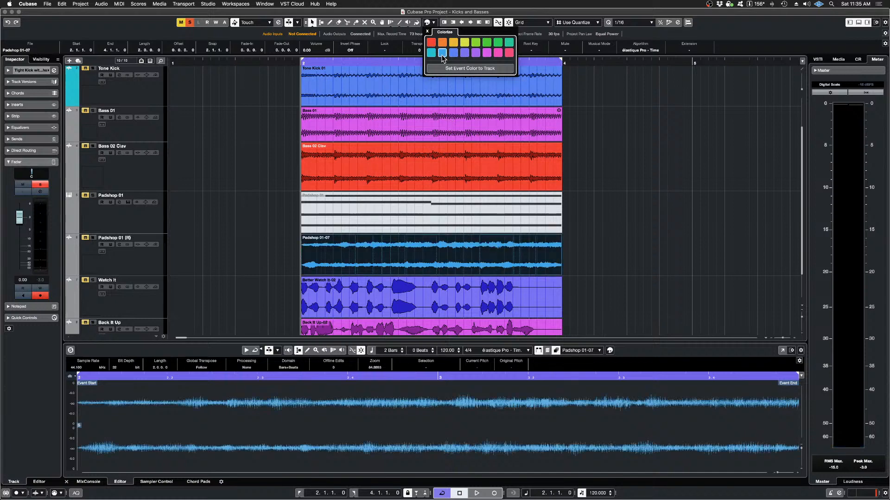
left_click(264, 182)
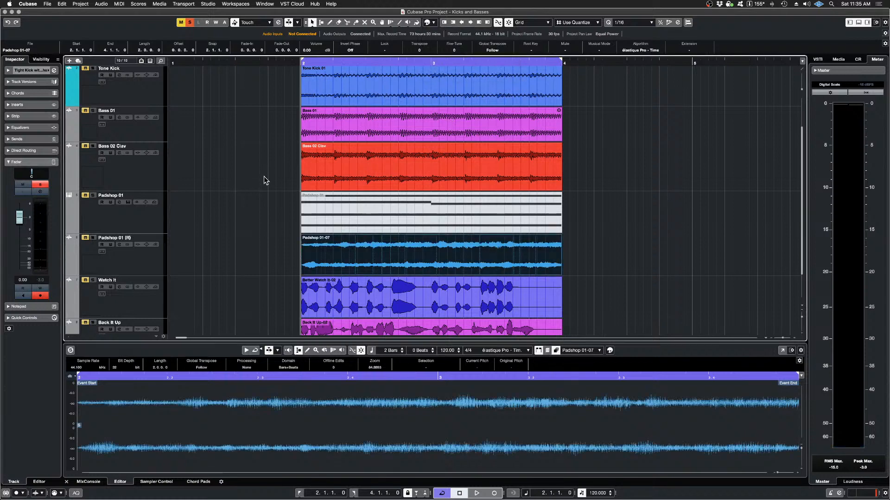
Step: Select the Tight Kick with Highs and Padshop 01-07 events together and remove the SpectraLayers extension from the selection
scroll(265, 181, "up", 2)
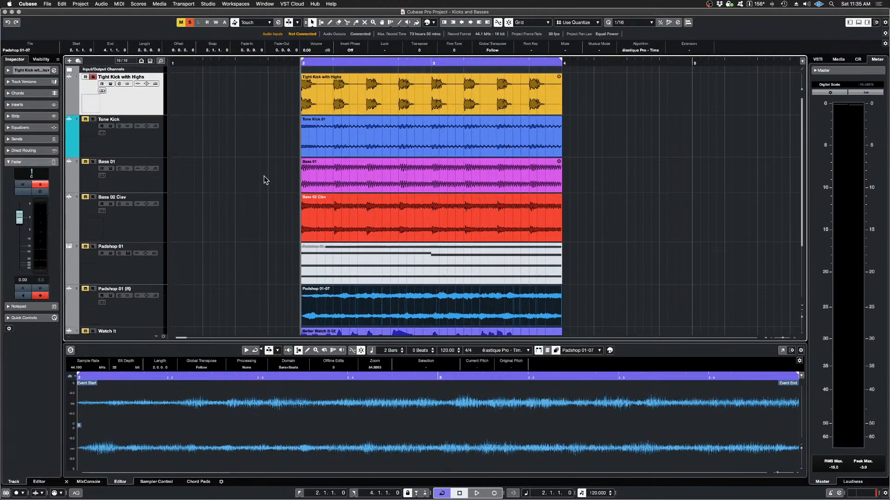
left_click(263, 96)
left_click(335, 92)
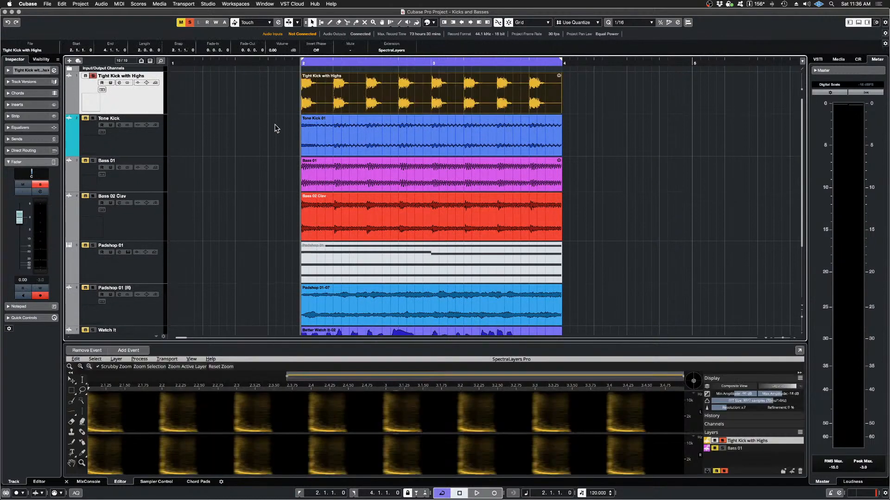
scroll(268, 205, "down", 1)
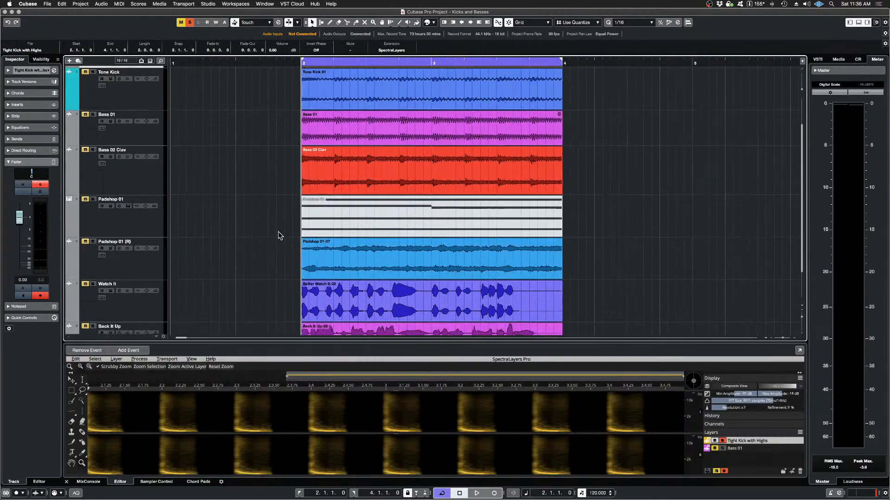
left_click(338, 261, "shift")
scroll(260, 231, "up", 1)
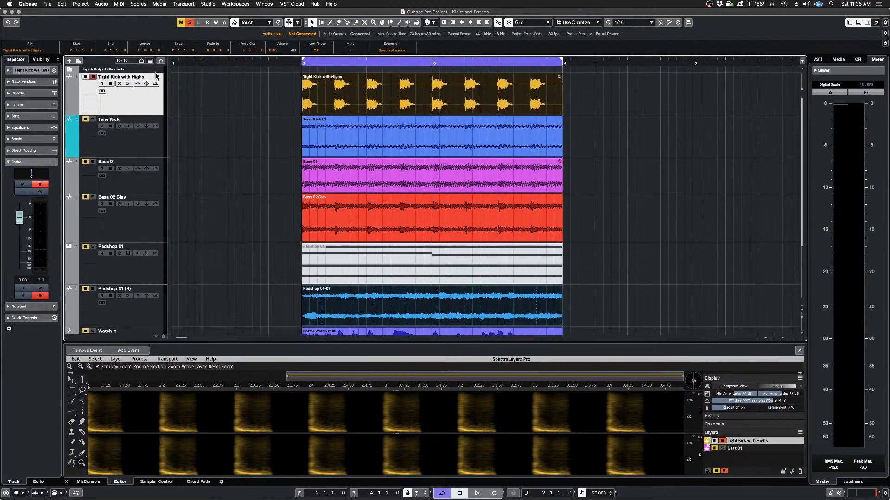
left_click(102, 4)
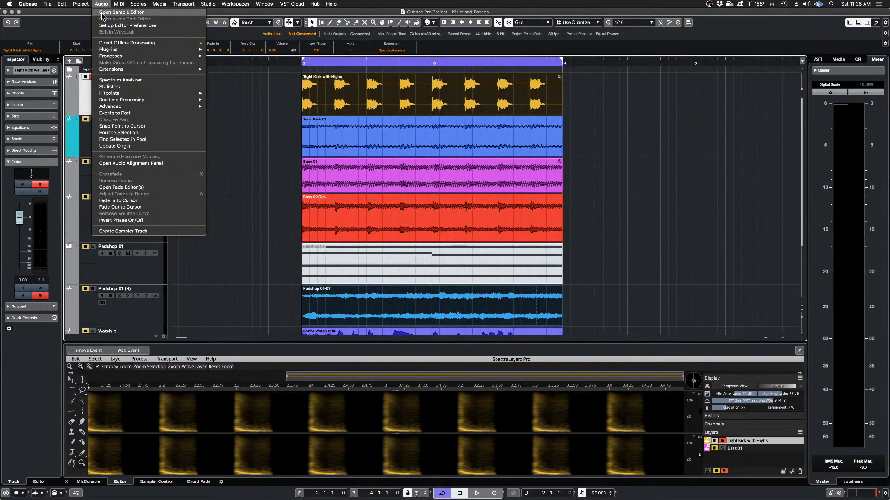
mouse_move(129, 73)
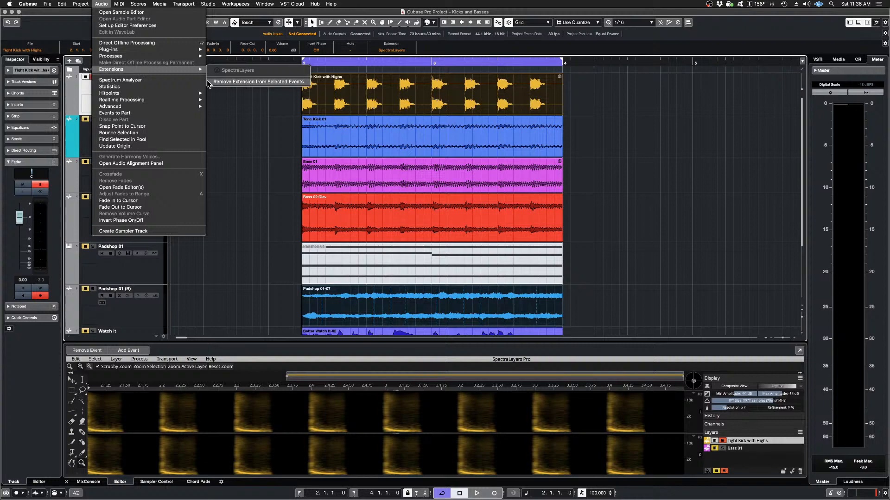
left_click(233, 82)
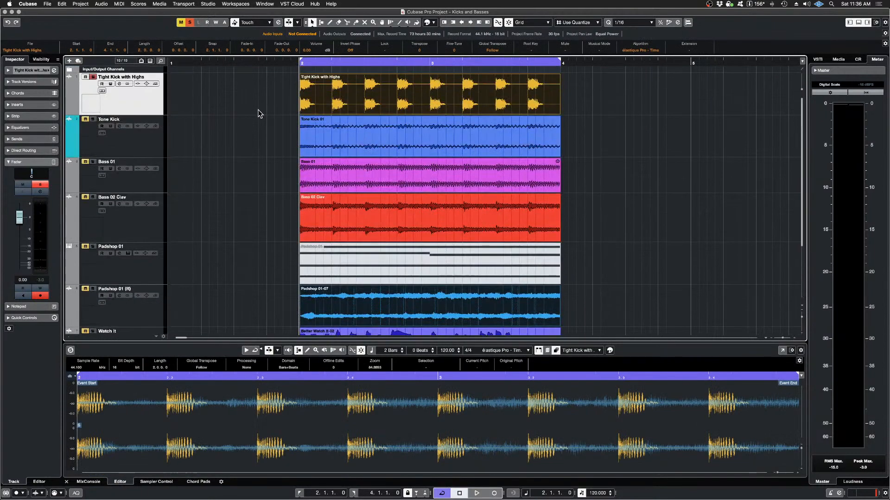
Step: Reselect the kick and Padshop 01-07 events together and apply the SpectraLayers extension to both
left_click(342, 102)
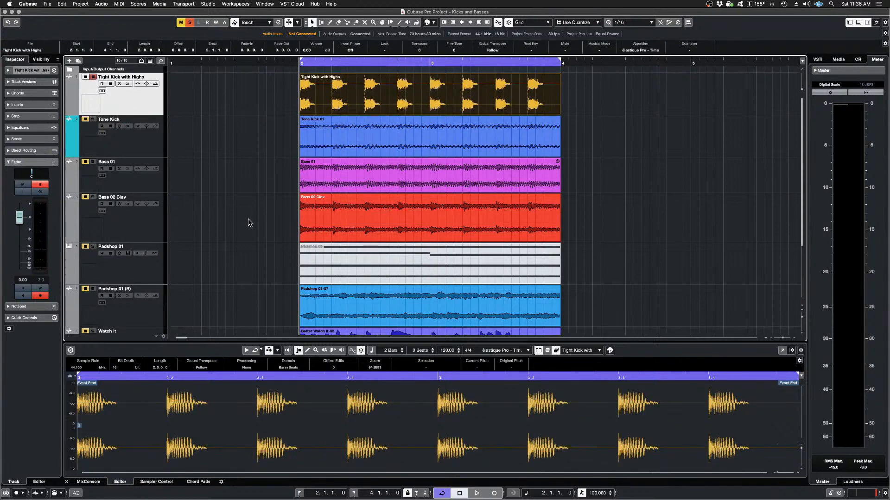
scroll(261, 233, "down", 2)
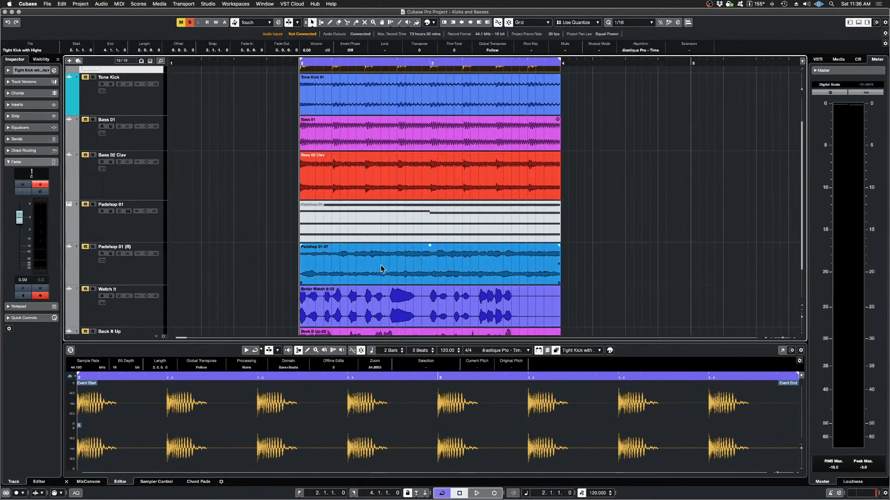
left_click(376, 263, "shift")
scroll(231, 234, "up", 2)
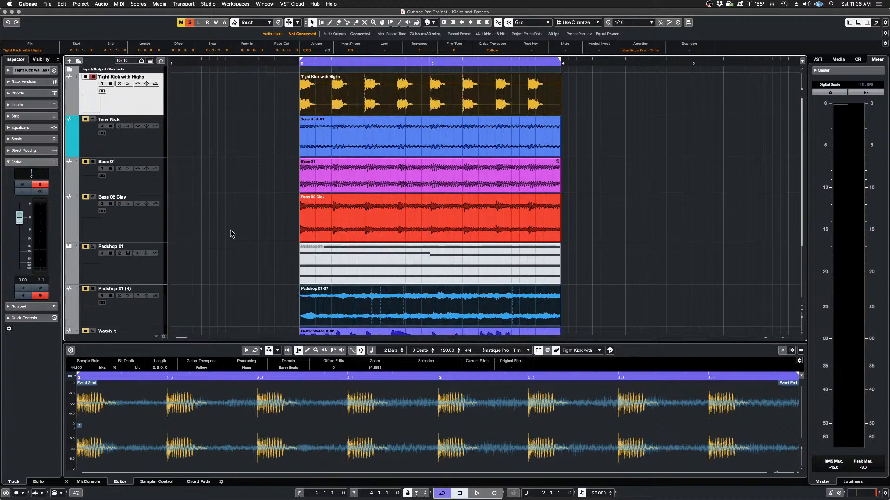
scroll(234, 232, "down", 4)
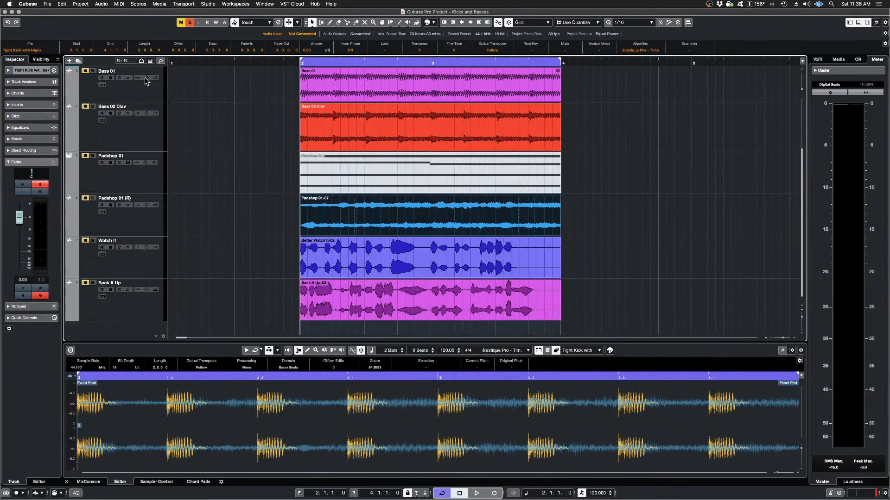
left_click(101, 4)
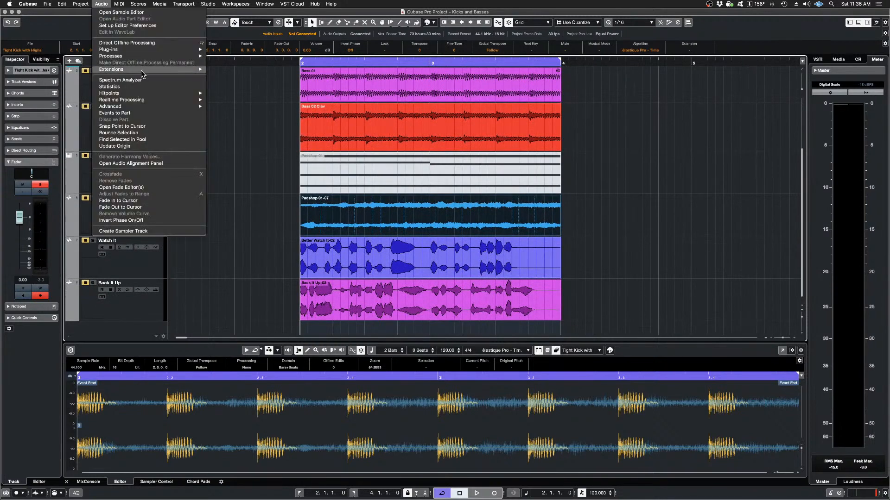
mouse_move(148, 70)
left_click(243, 74)
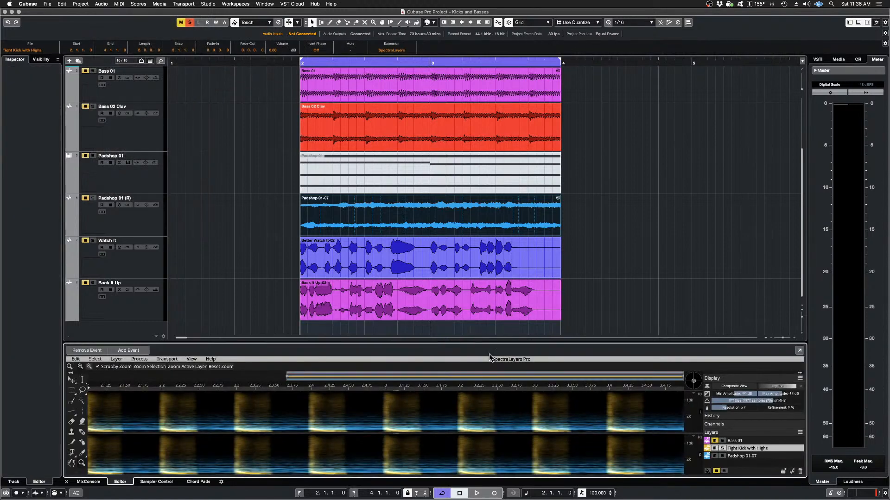
Step: Enlarge the SpectraLayers editor area and solo the Padshop 01-07 layer for playback
left_click_drag(479, 343, 479, 150)
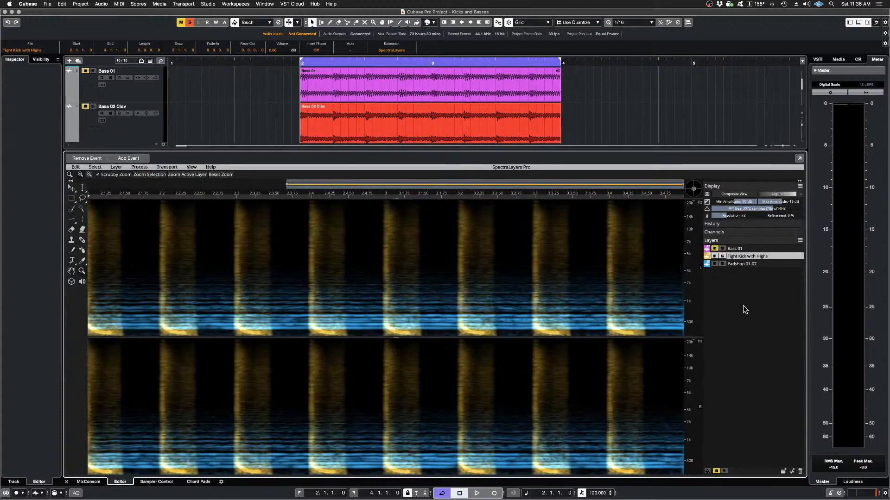
left_click(722, 263)
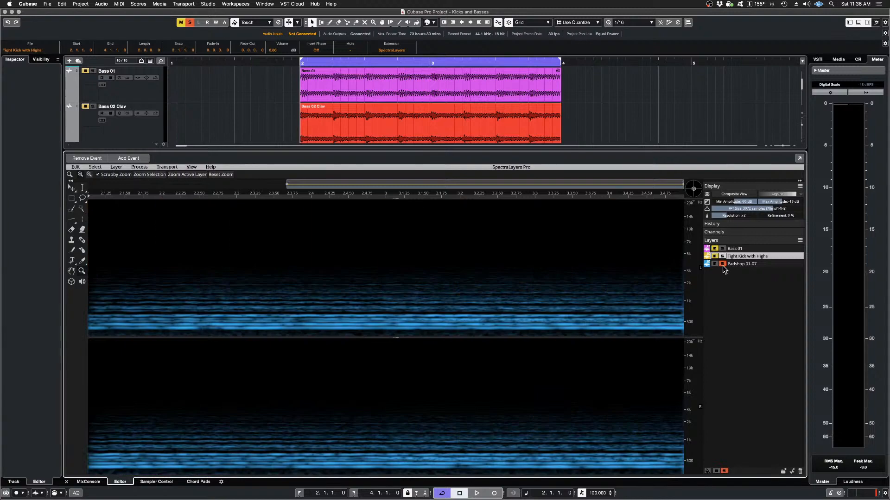
key("space")
key("space")
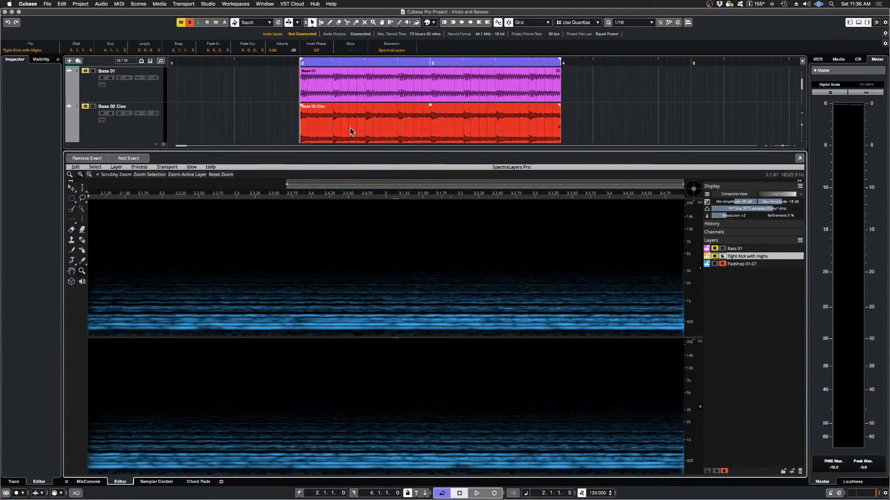
Step: Solo the Padshop 01 (R) track in the project and play back the pad
scroll(345, 126, "down", 3)
scroll(344, 125, "down", 3)
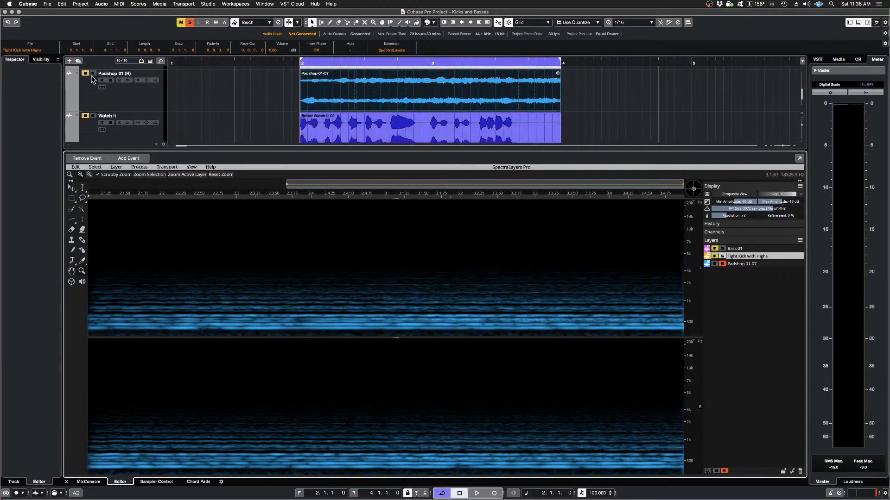
left_click(93, 73)
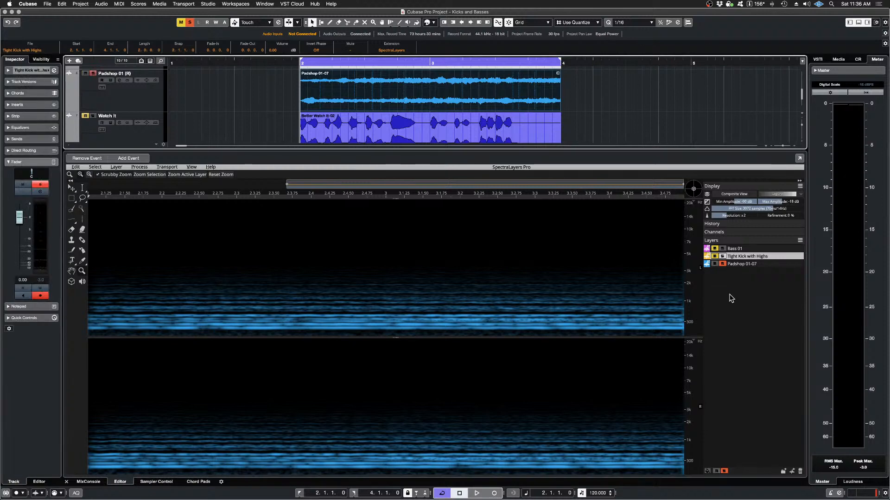
key("space")
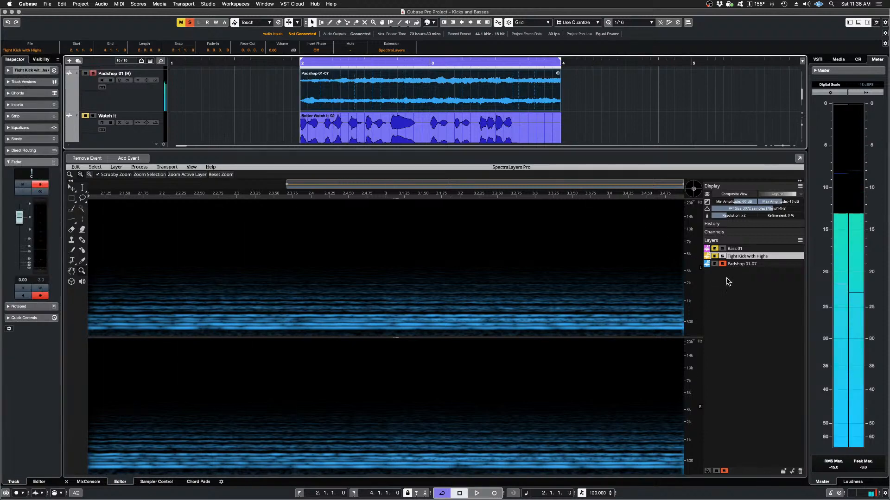
Step: Solo the Tight Kick with Highs layer instead of the pad, audition it, and make Padshop 01-07 the active layer
left_click(722, 264)
left_click(722, 256)
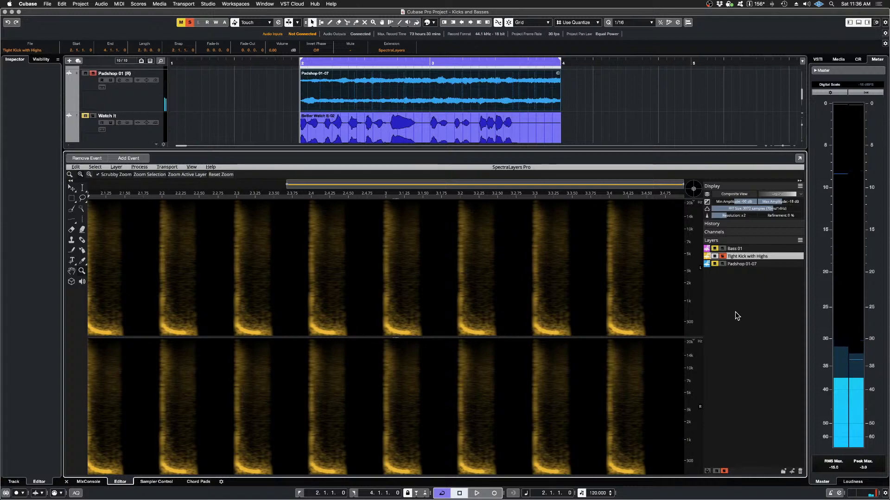
key("space")
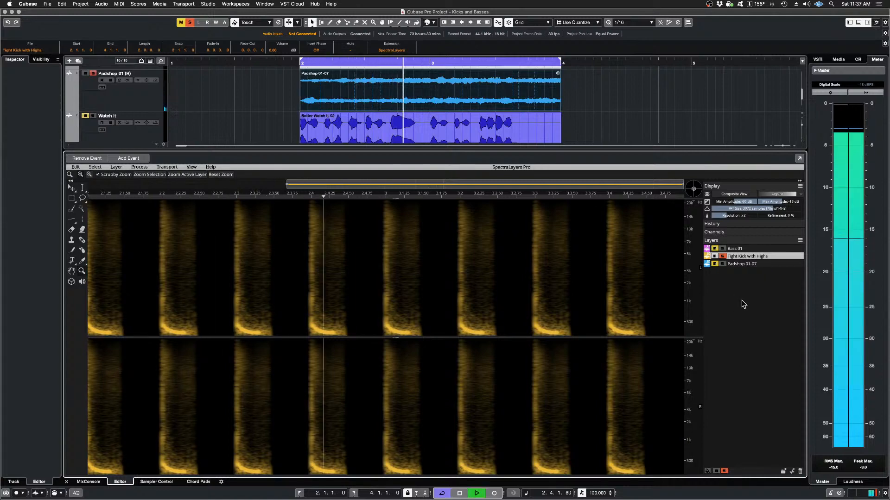
key("space")
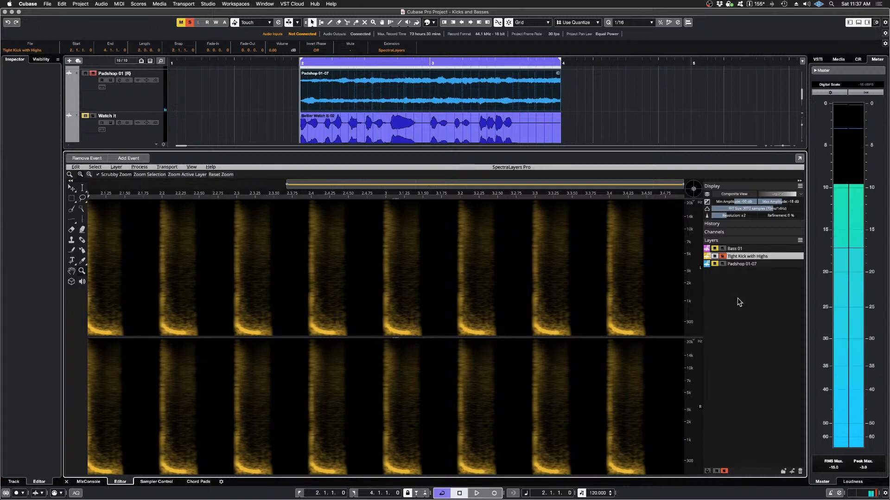
left_click(737, 264)
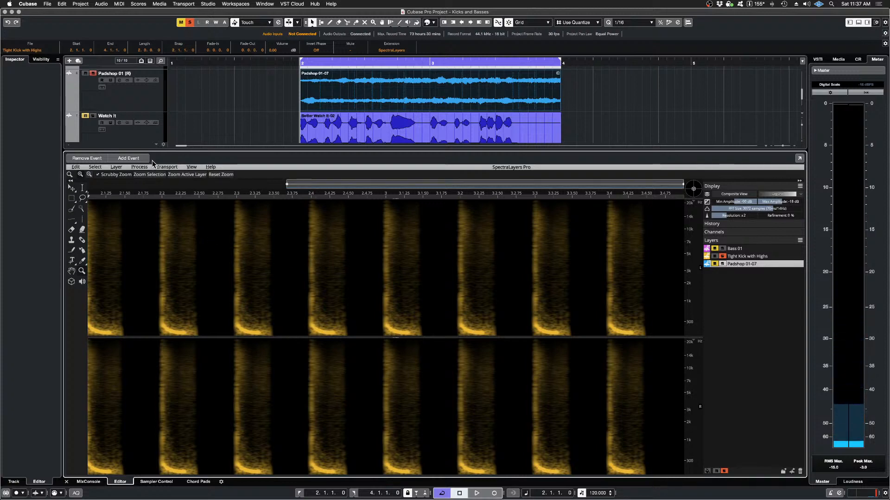
Step: Try to run Imprint on the Padshop 01-07 layer while only the kick layer is soloed
left_click(138, 167)
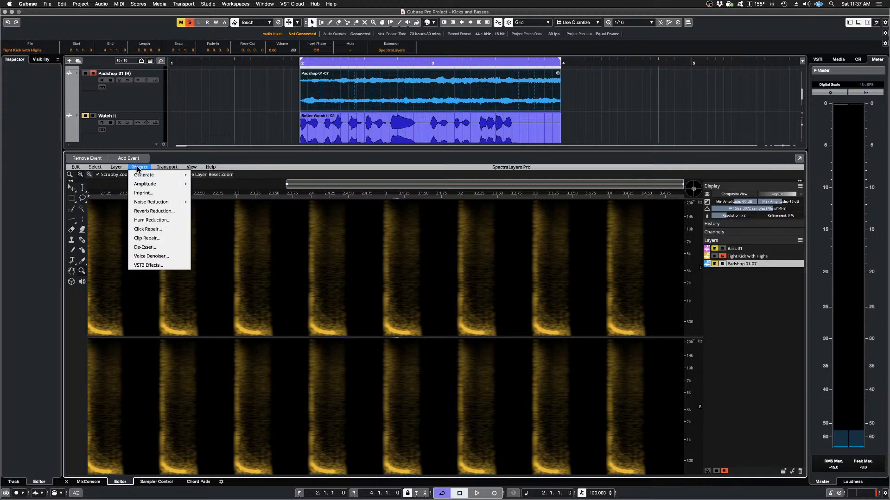
left_click(151, 197)
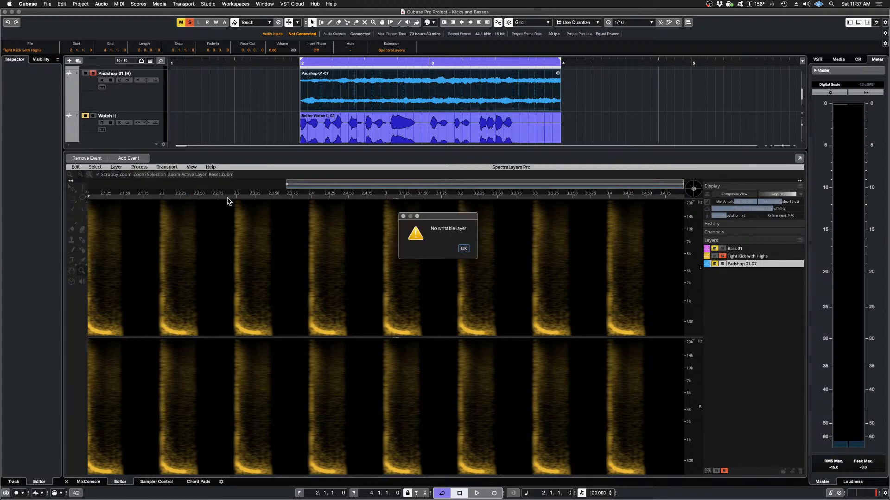
left_click(463, 250)
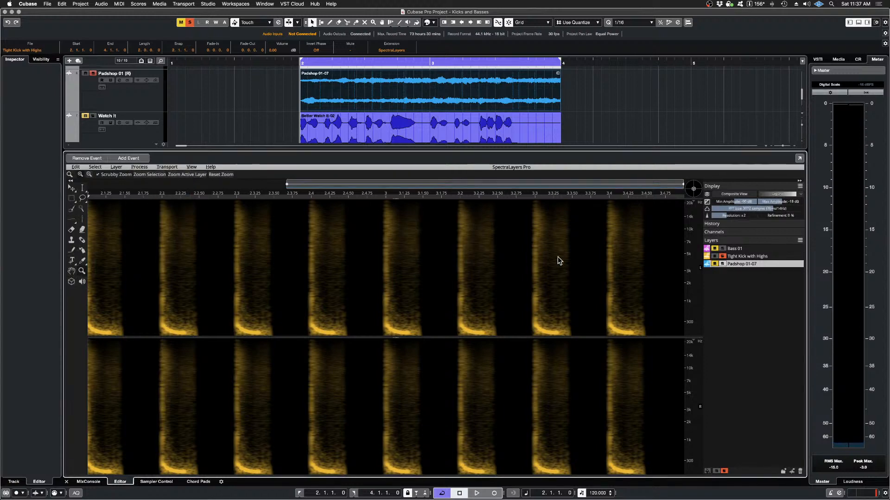
Step: Enable Padshop 01-07 alongside the kick and imprint it with Cast, source Tight Kick with Highs, maximum 8-pixel horizontal and vertical margins, 100% strength
left_click(714, 264)
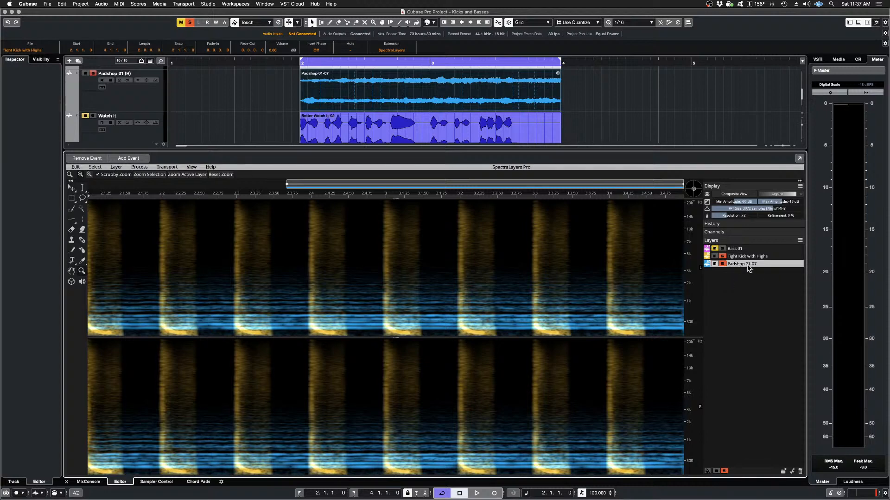
left_click(139, 167)
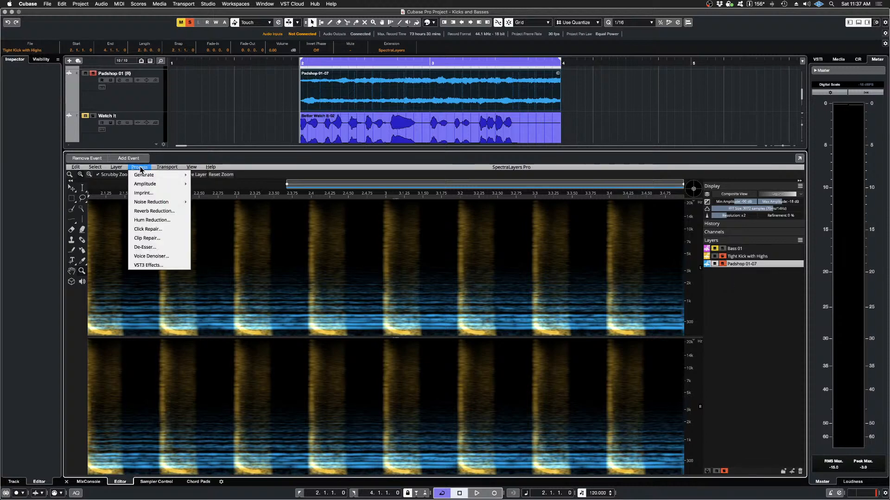
left_click(148, 193)
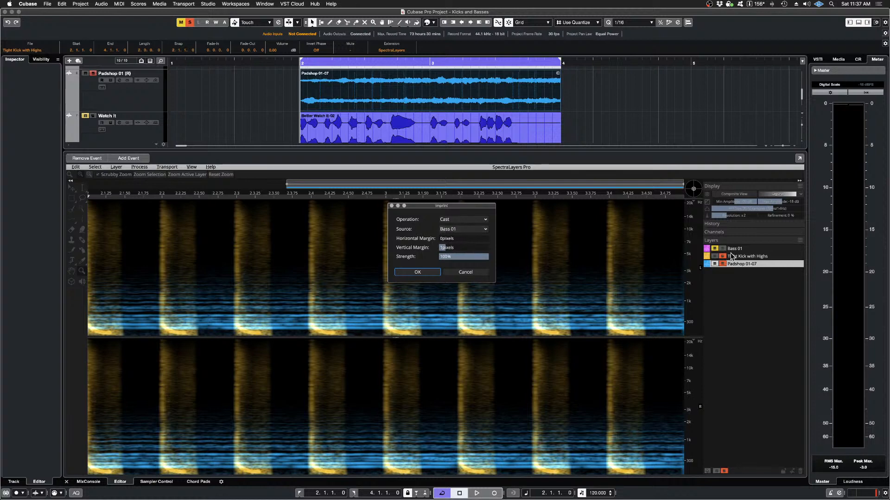
left_click(454, 232)
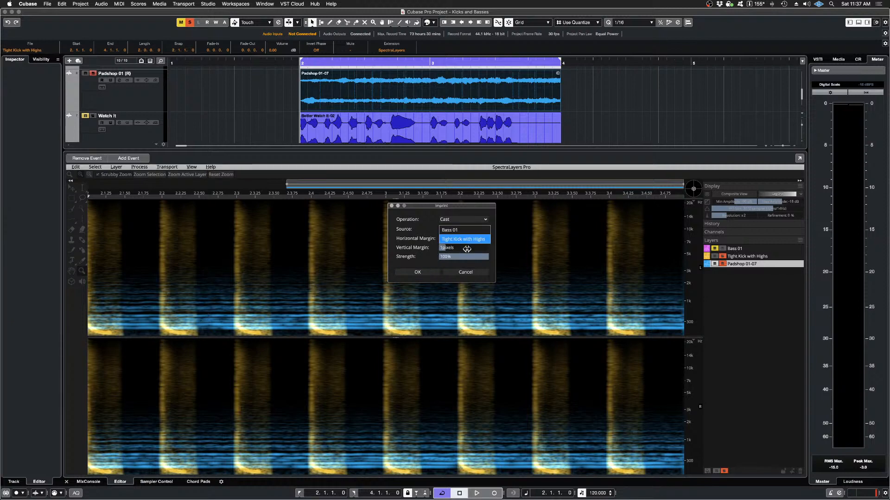
left_click(467, 240)
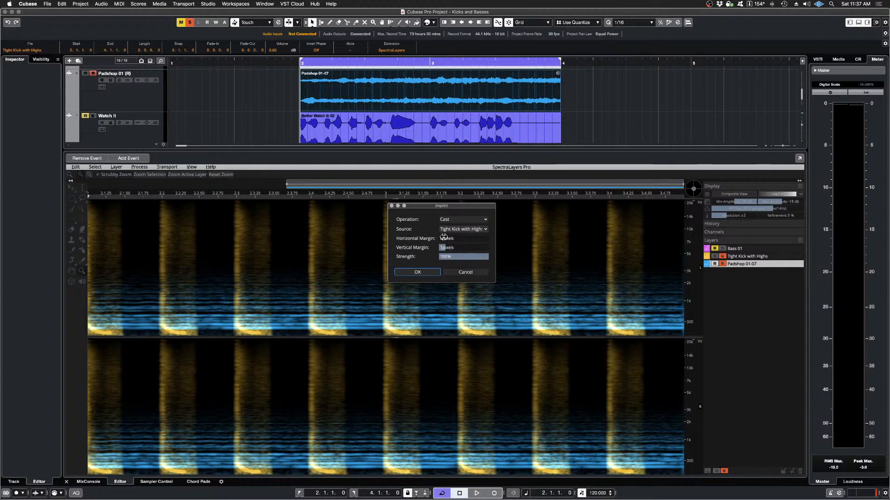
left_click(445, 238)
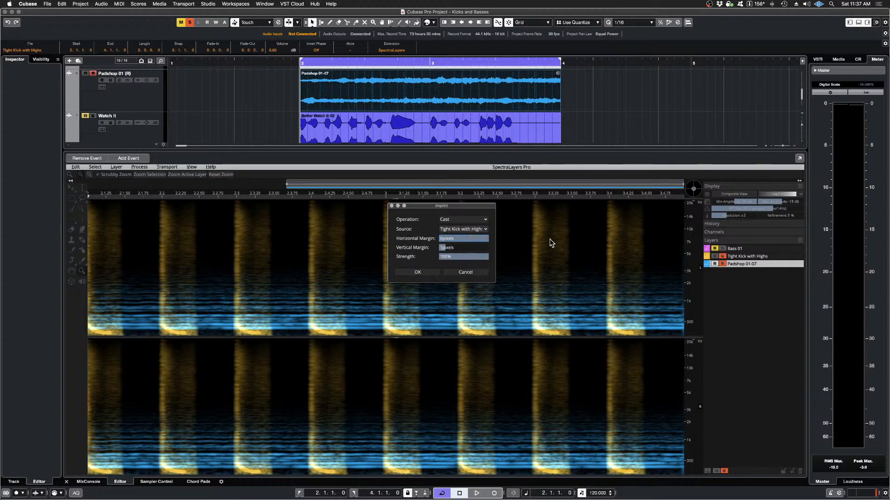
left_click_drag(444, 248, 516, 249)
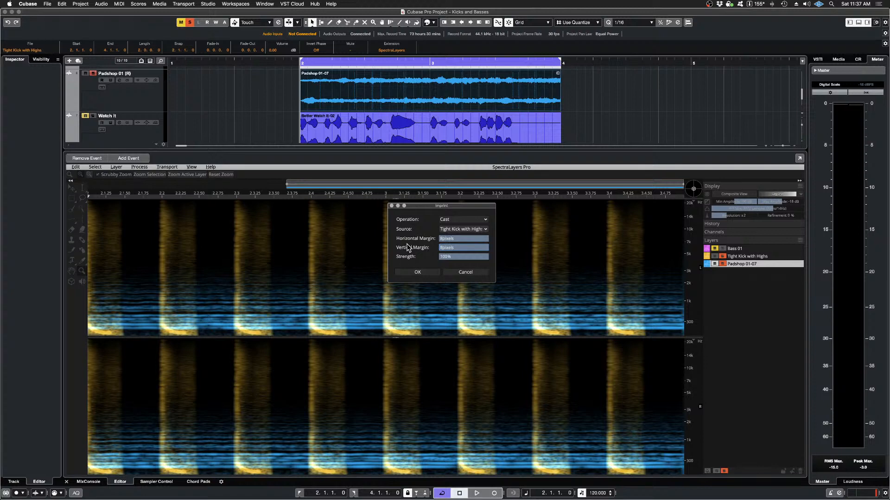
left_click(417, 273)
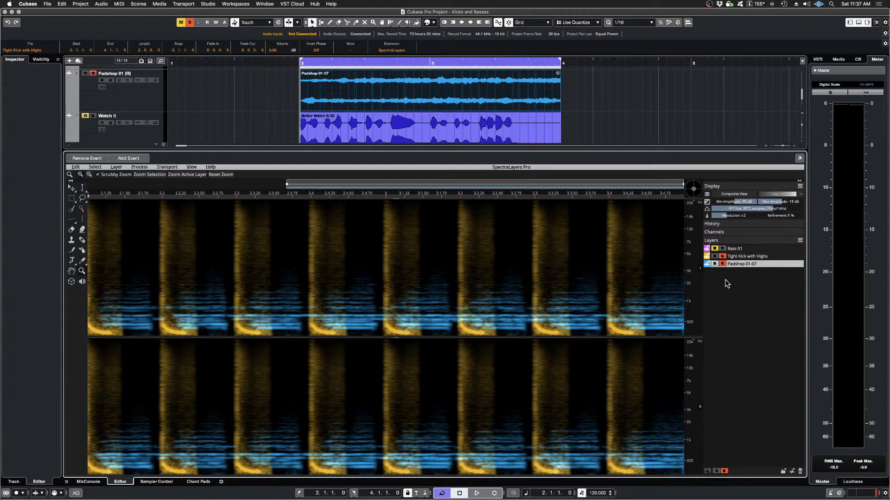
Step: Play the imprinted Padshop 01-07 layer alone and together with the Tight Kick with Highs layer
left_click(715, 257)
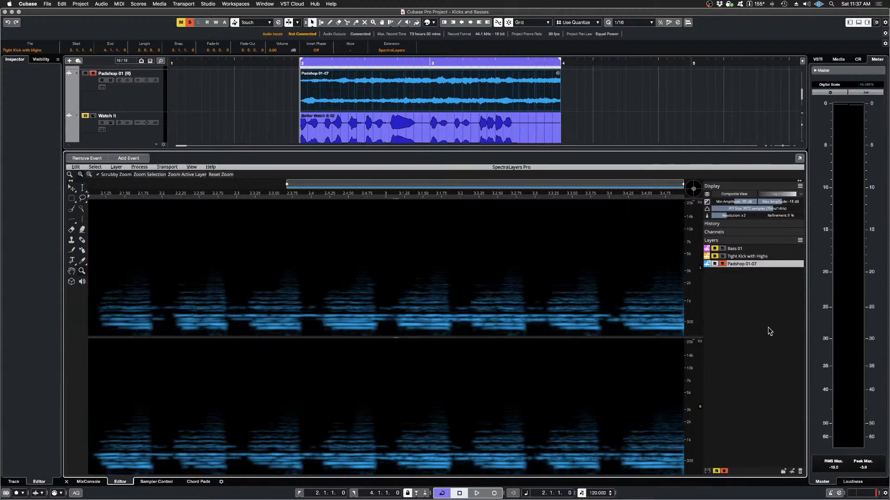
key("space")
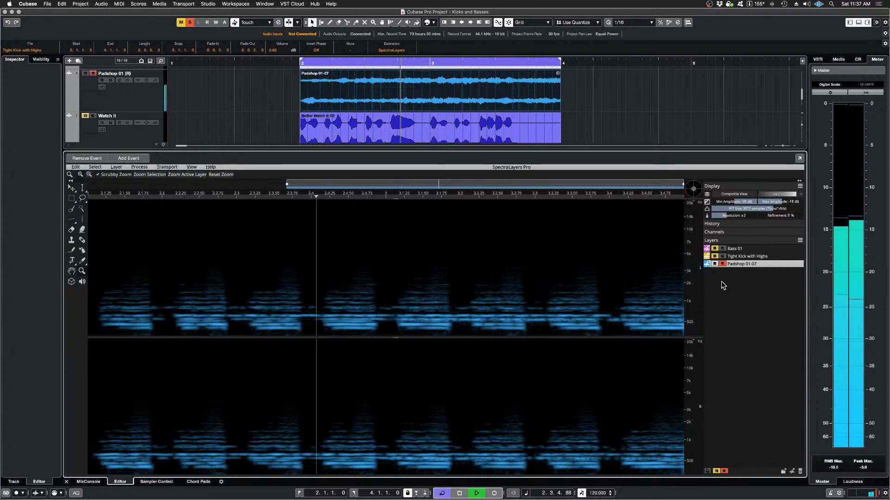
left_click(723, 257)
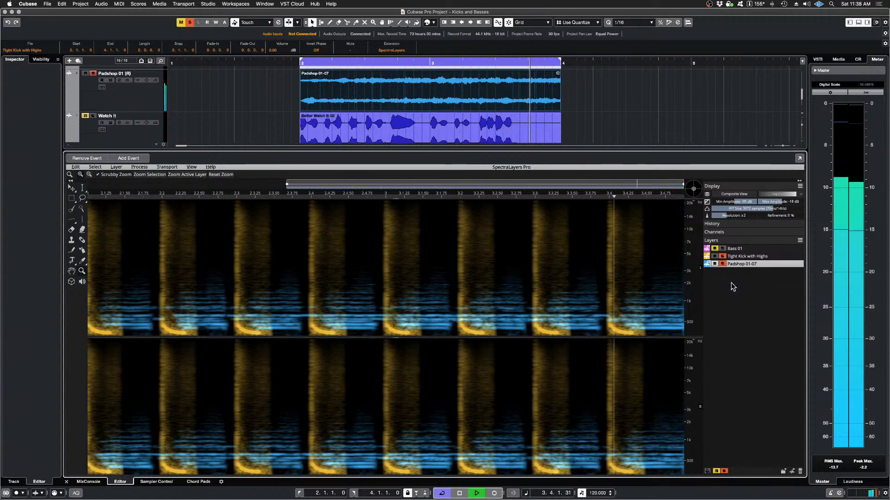
key("space")
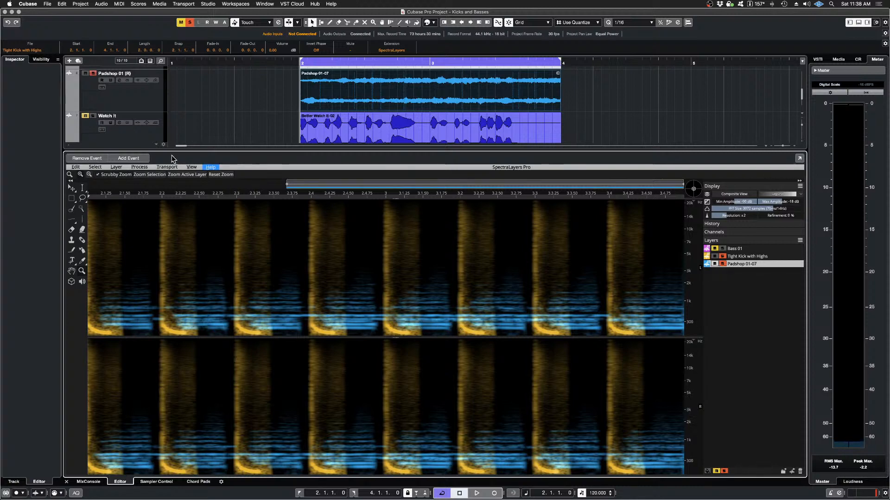
Step: Lock the spectrogram to 0 Hz in the frequency unit display options
left_click(192, 168)
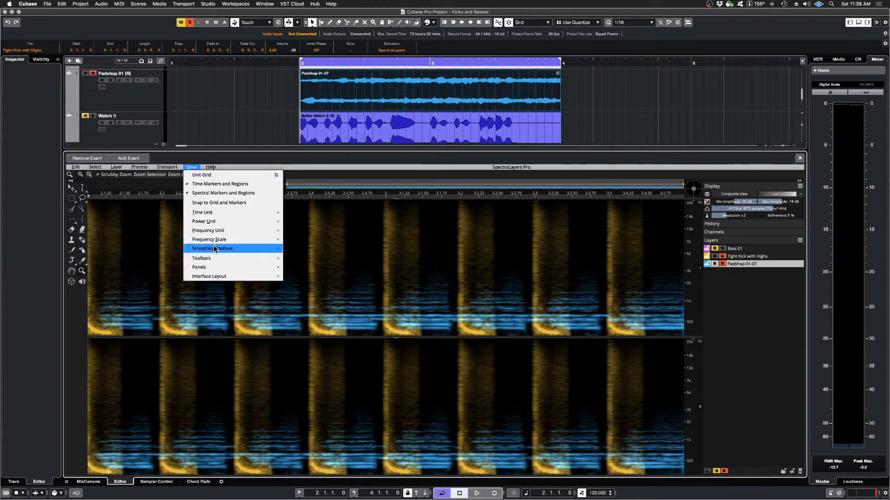
mouse_move(217, 231)
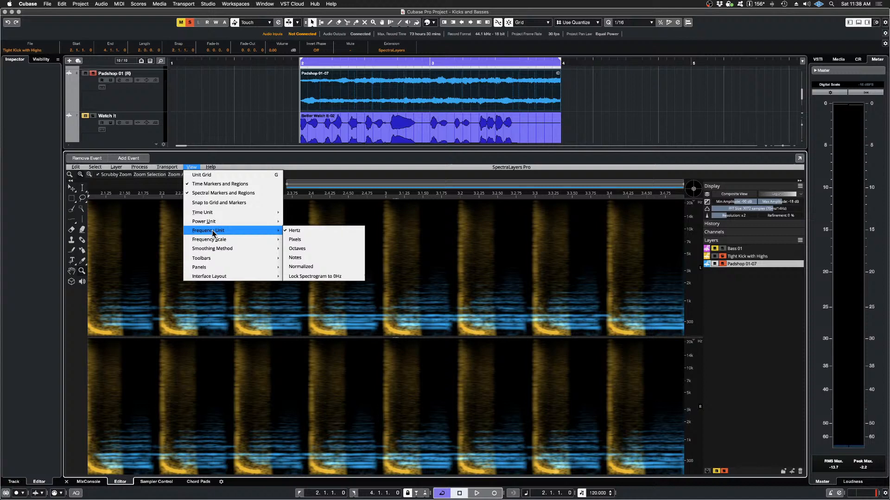
left_click(326, 277)
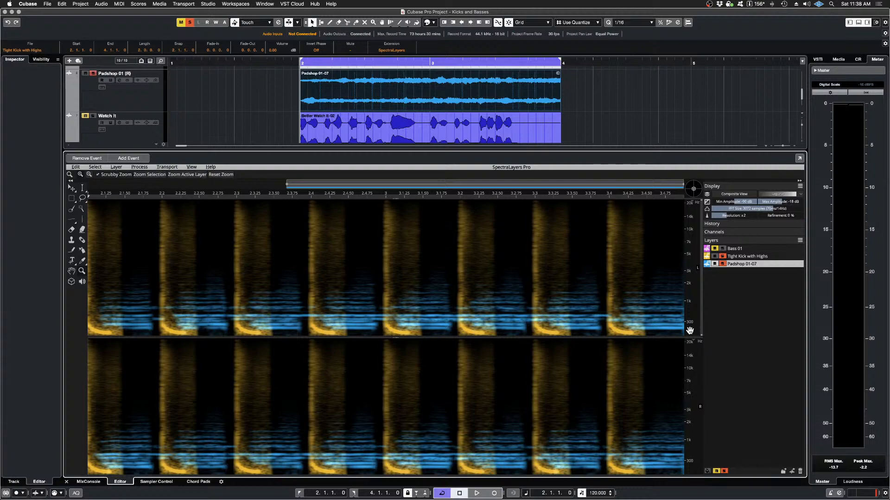
Step: Sharpen the spectrogram display of the low frequencies by raising its resolution and setting refinement to 100%
scroll(688, 331, "up", 3)
scroll(690, 331, "up", 5)
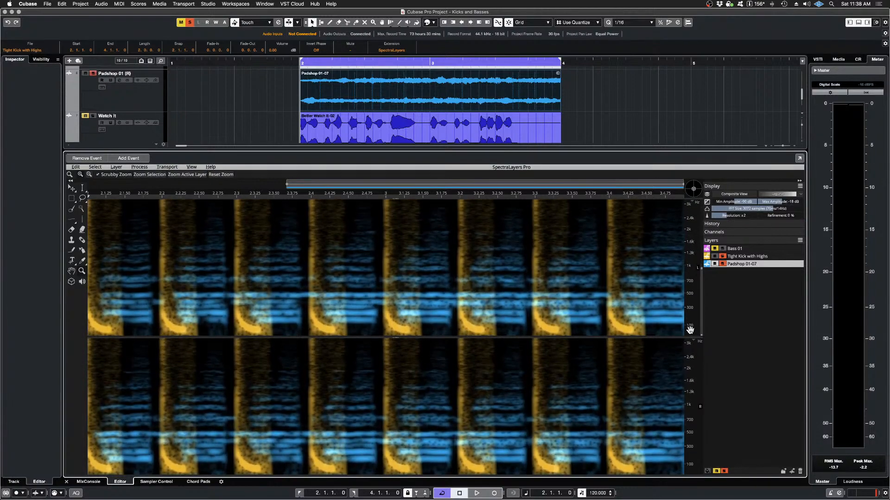
scroll(394, 316, "up", 5)
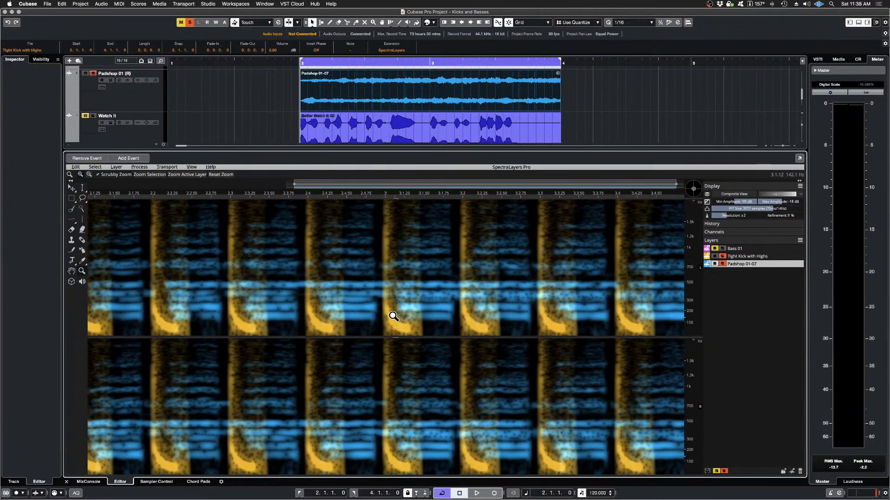
scroll(394, 316, "up", 2)
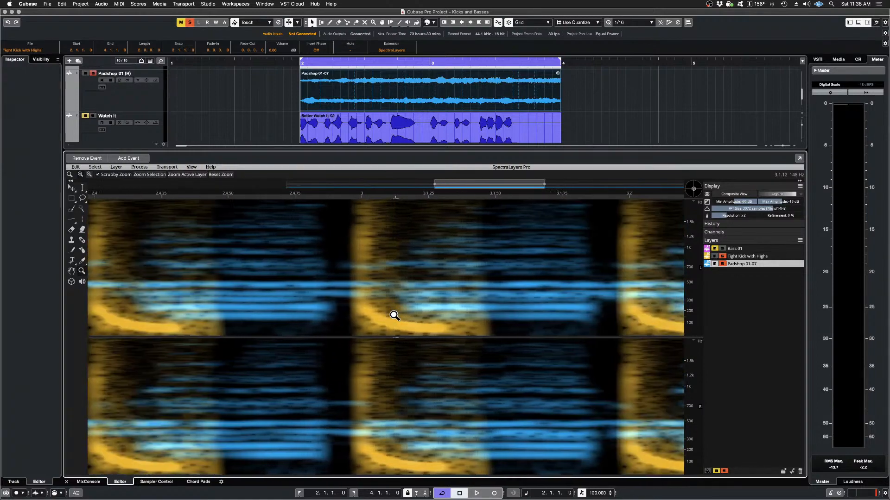
scroll(395, 316, "down", 3)
scroll(394, 316, "down", 1)
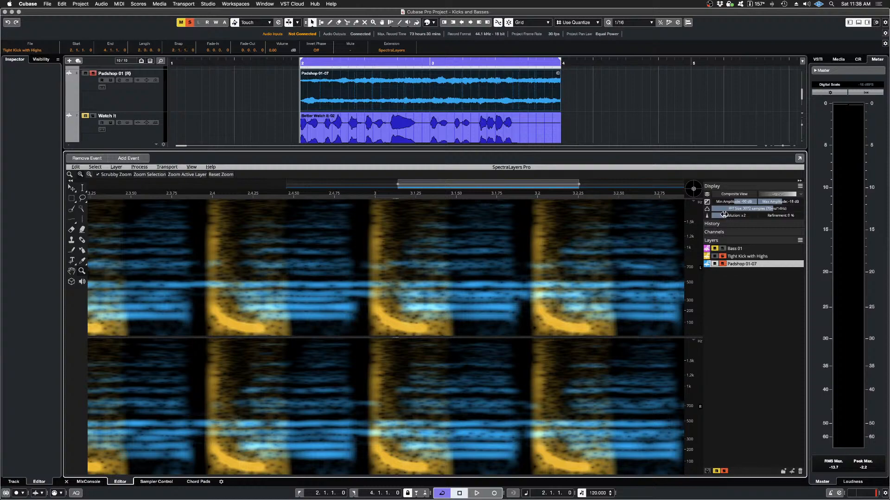
left_click_drag(723, 215, 795, 216)
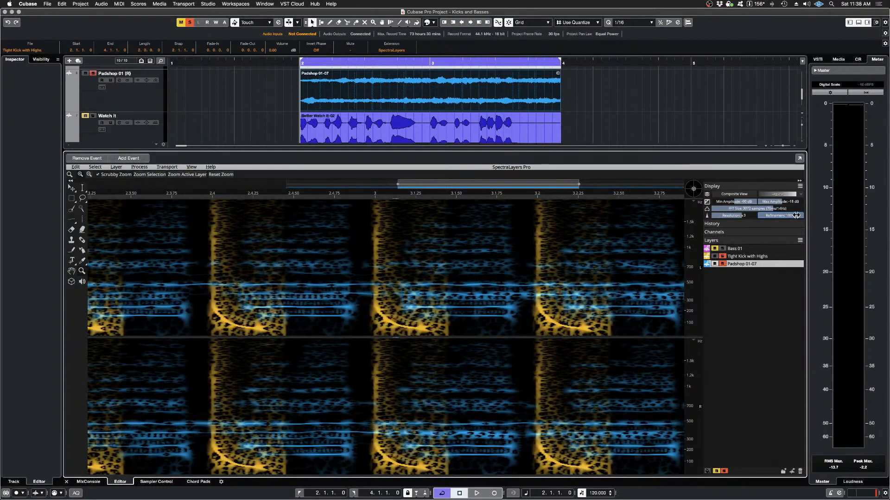
Step: Silence the Tight Kick with Highs layer and play the imprinted Padshop 01-07 layer on its own
left_click(715, 264)
left_click(715, 264)
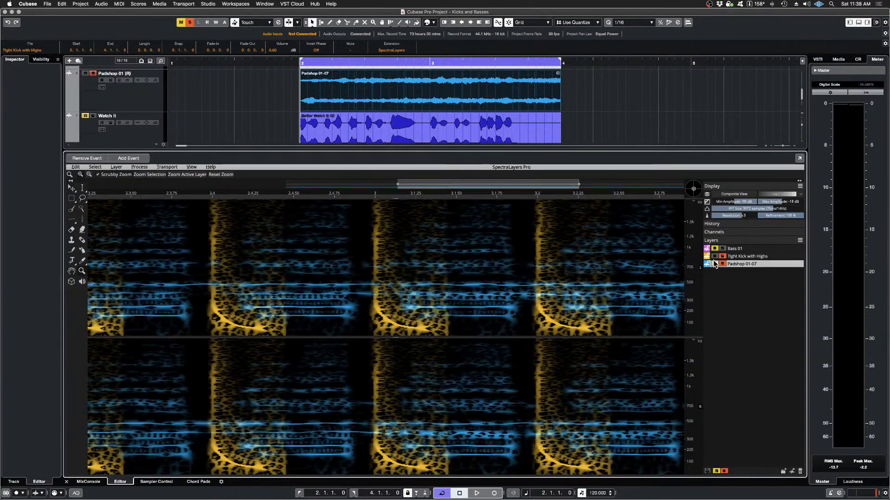
left_click(715, 256)
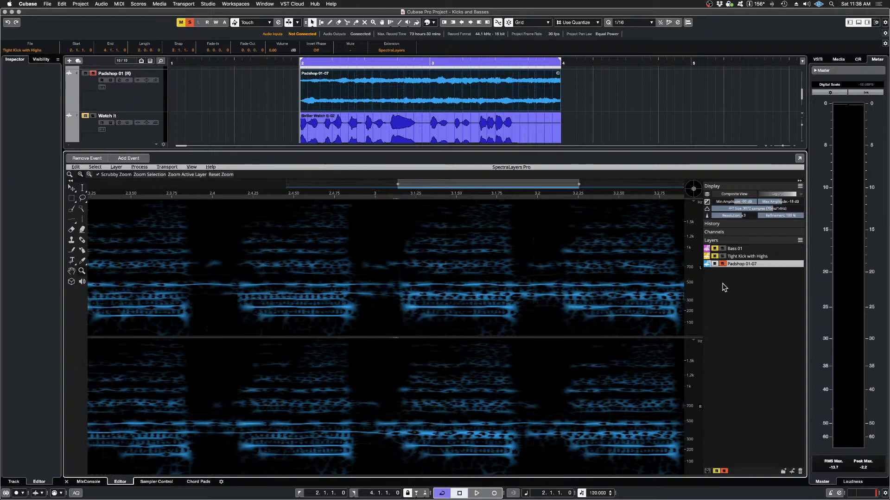
key("space")
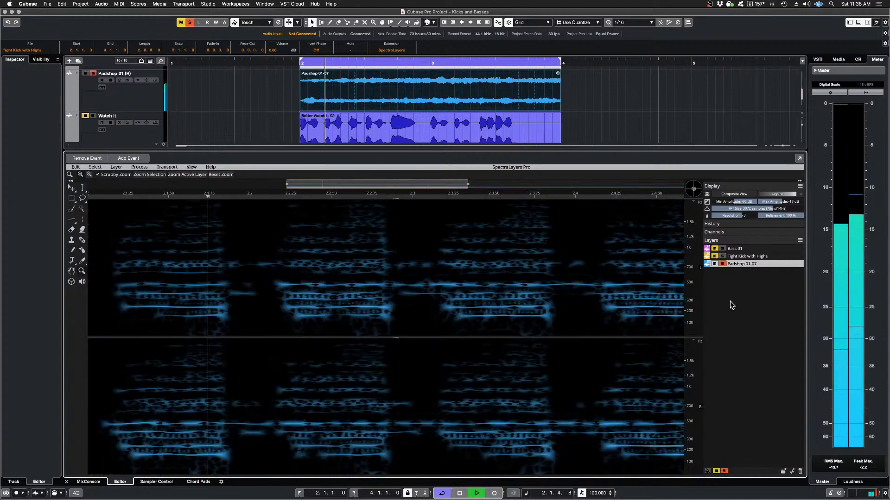
Step: Solo the Tight Kick with Highs layer alongside the imprinted Padshop 01-07 layer and play both together
key("space")
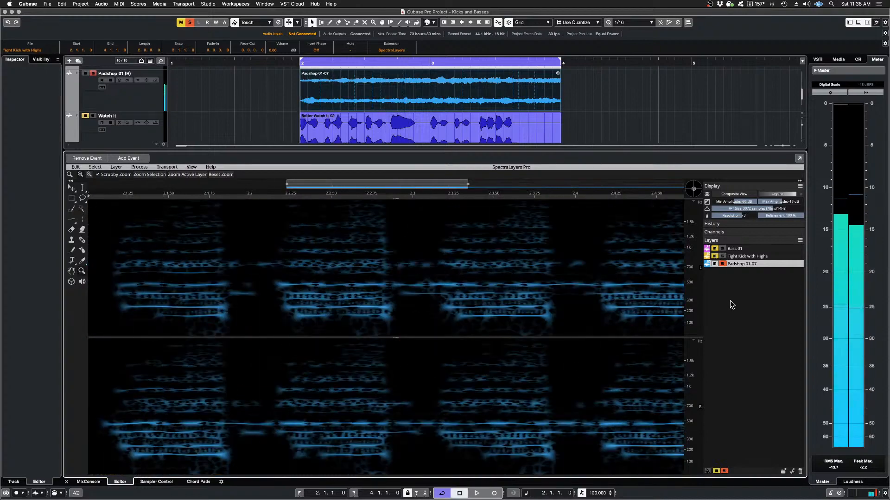
left_click(722, 257)
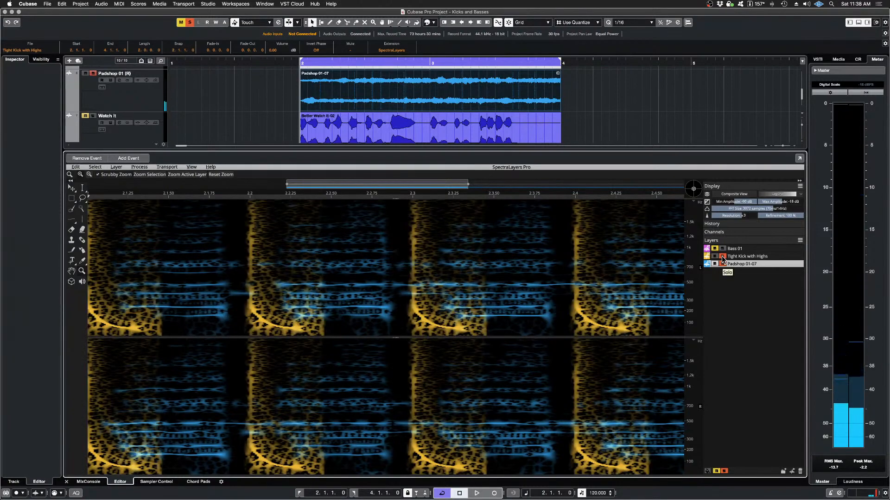
left_click(722, 258)
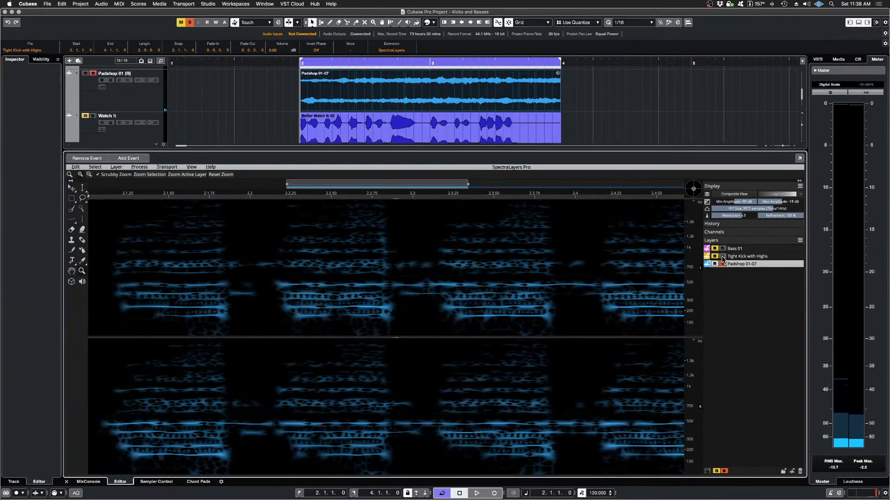
left_click(722, 258)
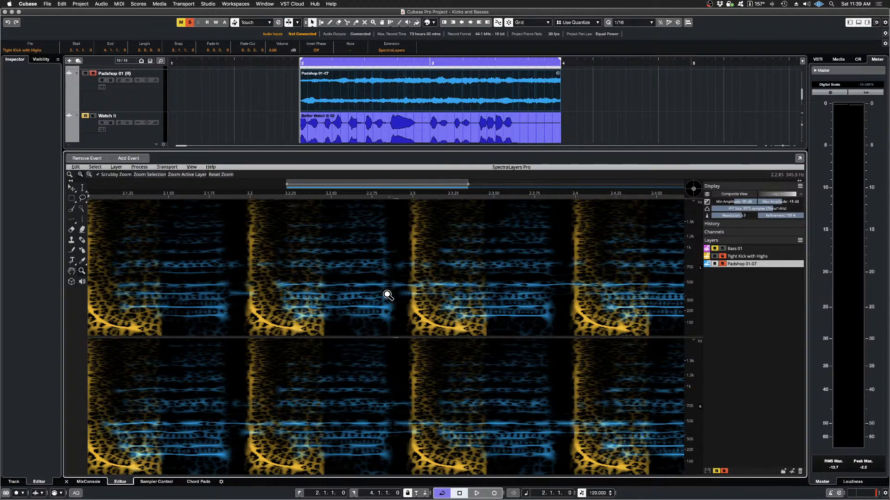
key("space")
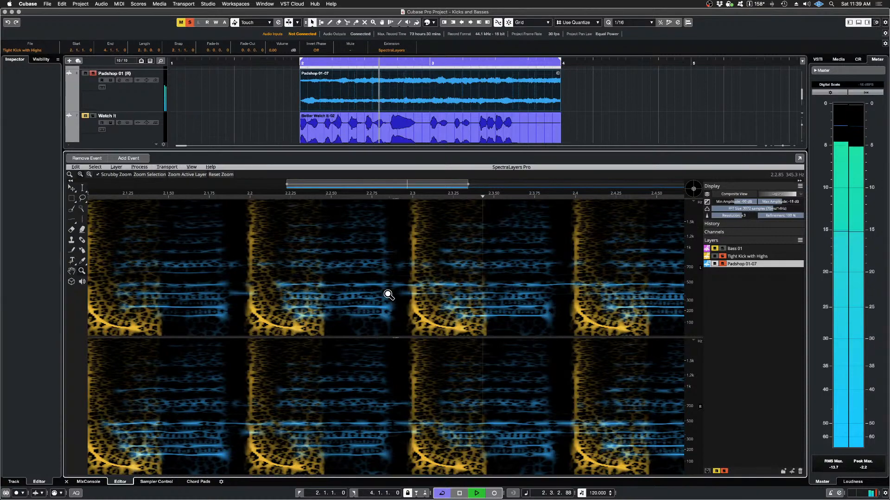
key("space")
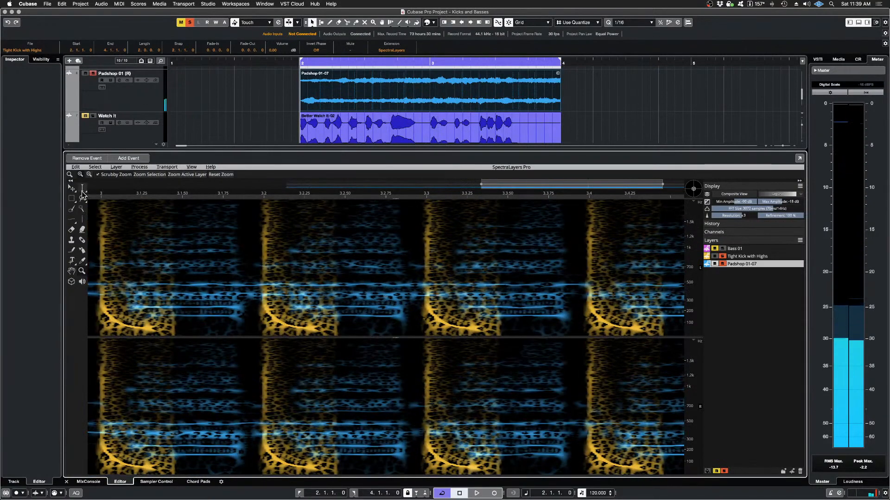
Step: Undo the imprint on the Padshop 01-07 layer and play the unprocessed pad together with the kick
left_click(76, 167)
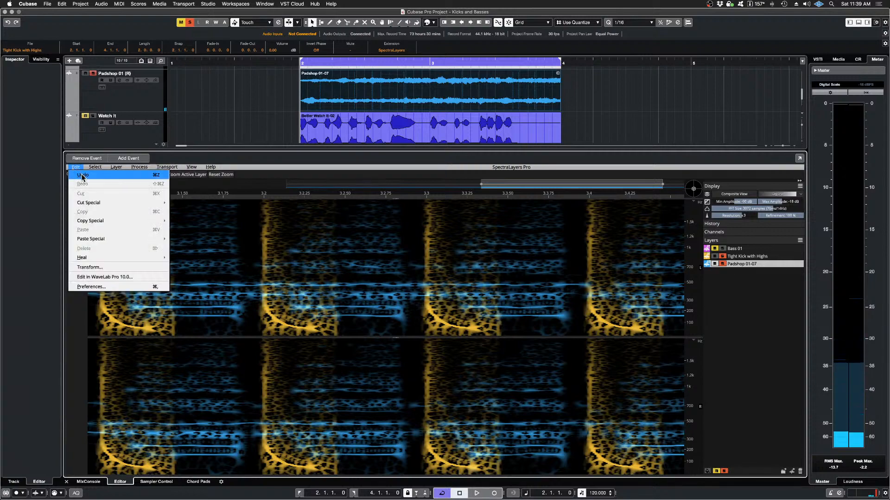
left_click(81, 175)
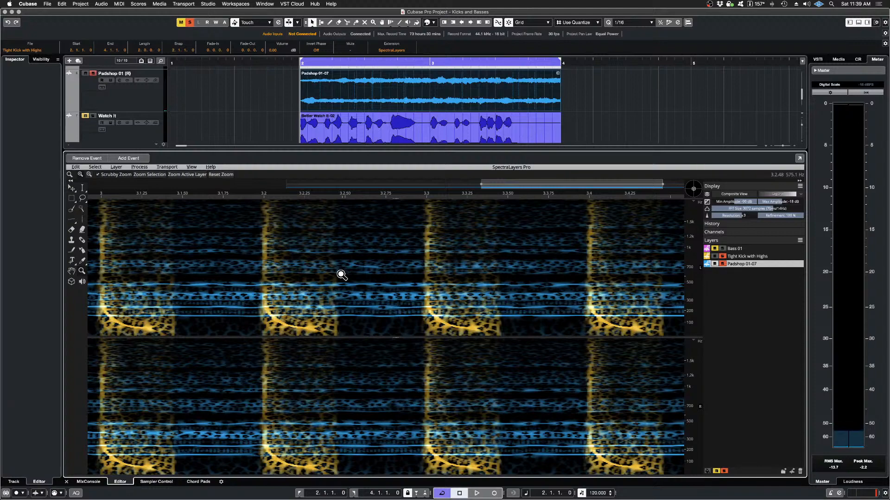
key("space")
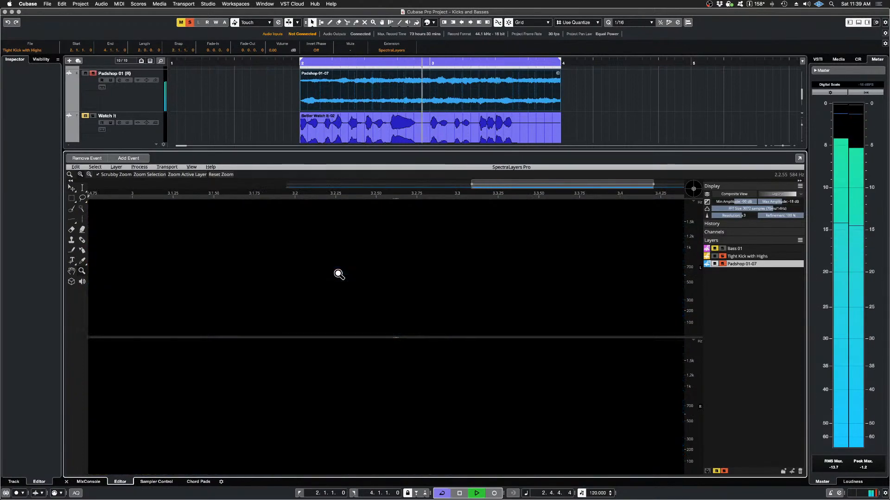
key("space")
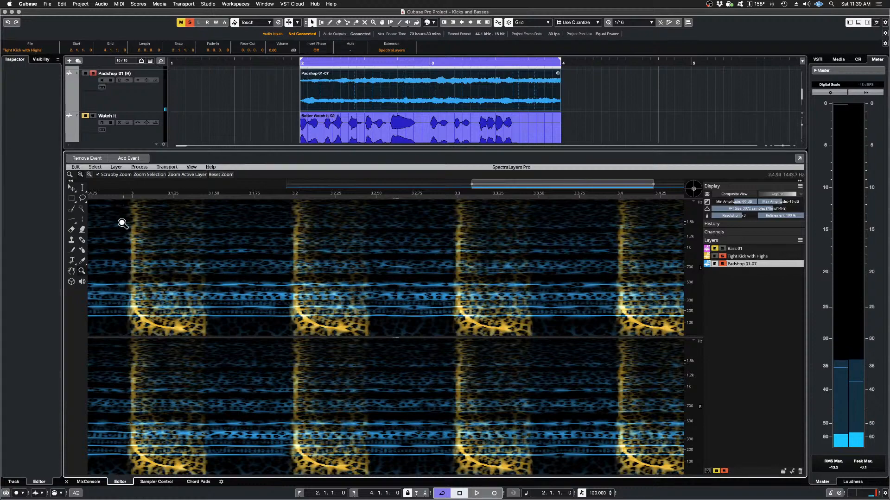
Step: Imprint Tight Kick with Highs onto Padshop 01-07 using Cast, horizontal margin 0 pixels, vertical margin 3 pixels and strength 100%
left_click(145, 168)
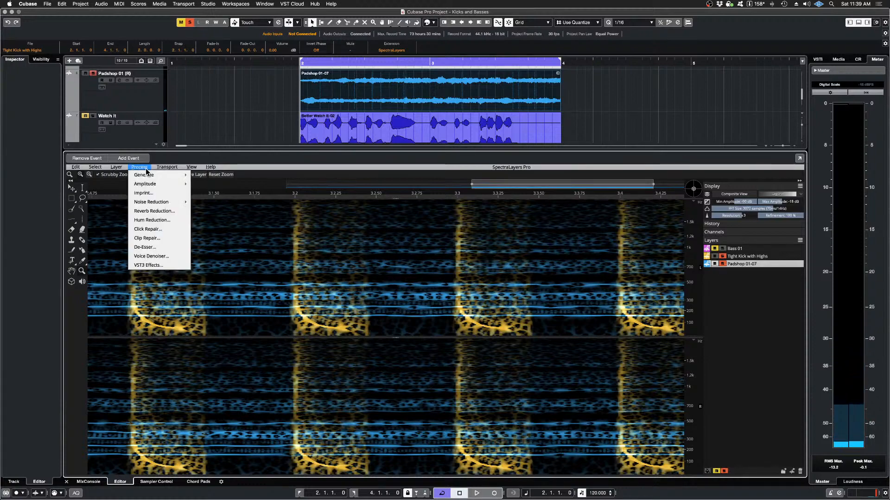
mouse_move(159, 198)
left_click(209, 197)
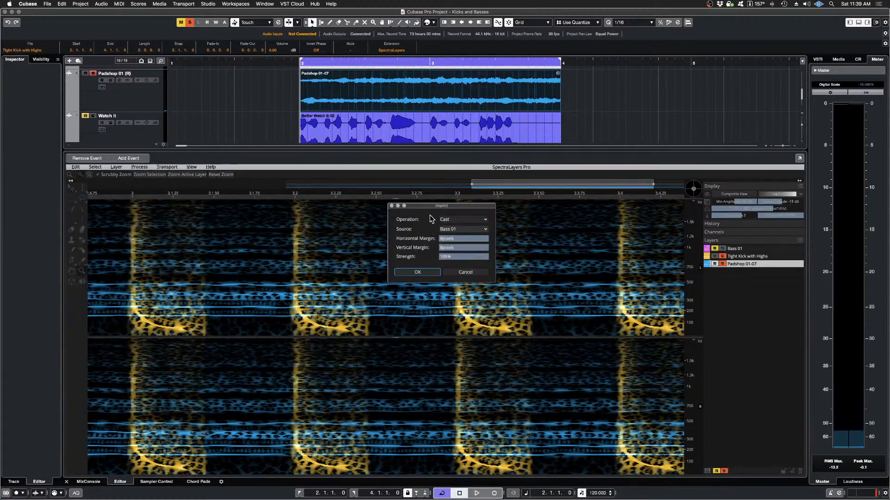
left_click(476, 229)
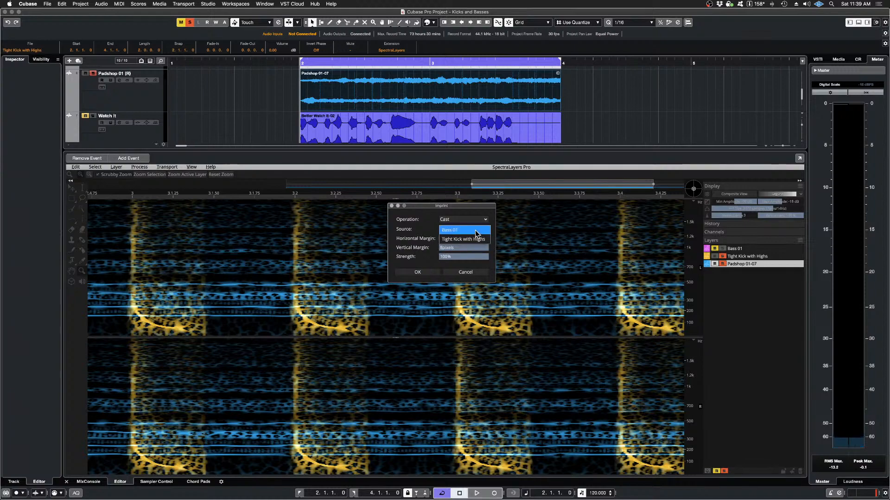
left_click(473, 239)
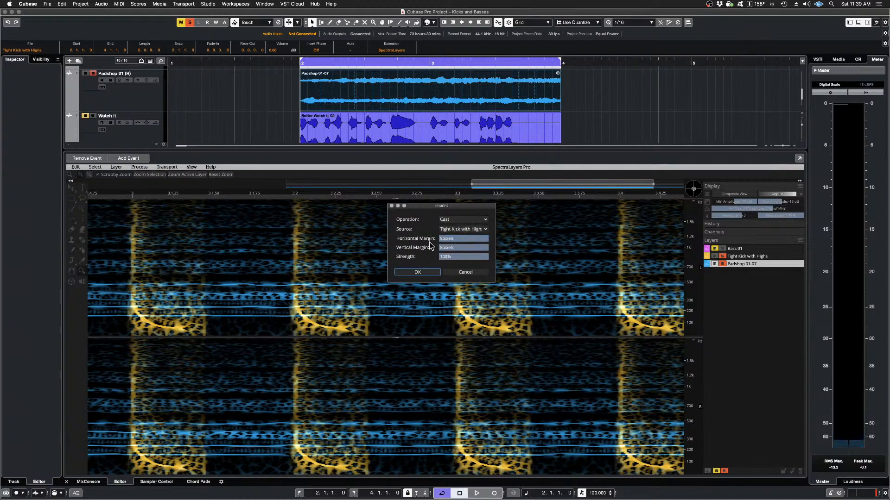
left_click_drag(487, 239, 467, 241)
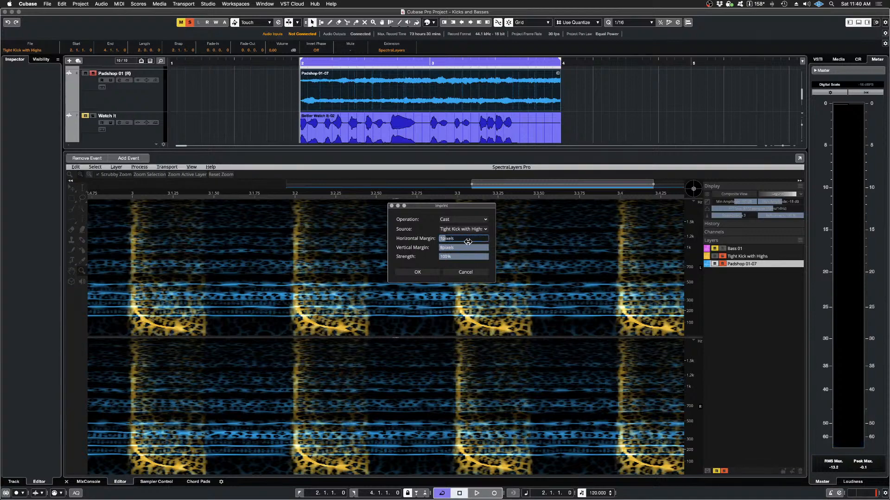
left_click_drag(467, 241, 464, 241)
left_click_drag(485, 248, 470, 248)
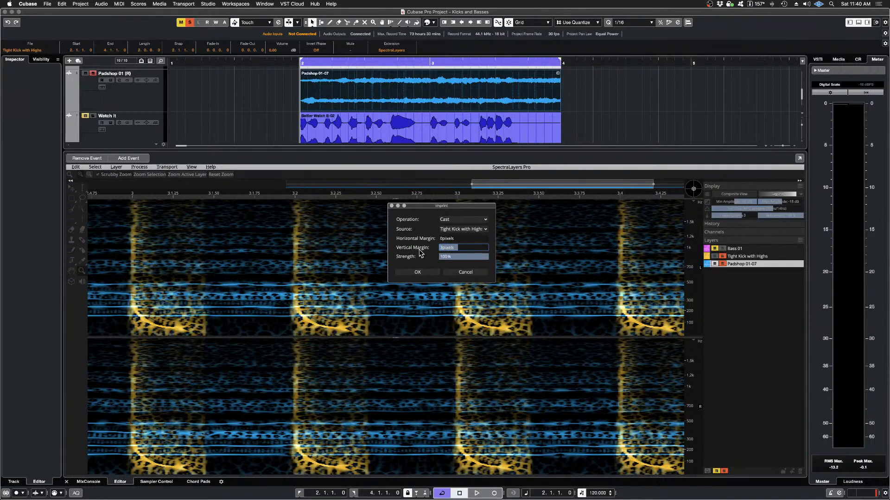
left_click(418, 272)
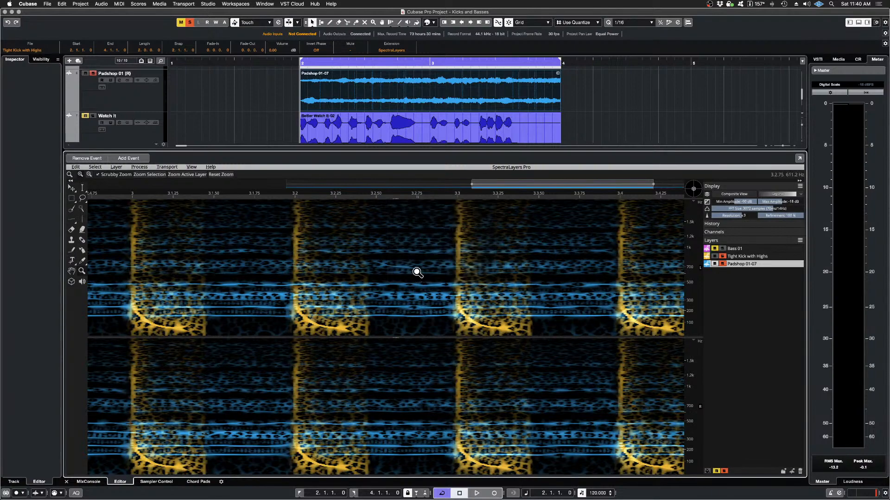
Step: Play the newly imprinted Padshop 01-07 layer on its own, and again with the Tight Kick with Highs layer soloed
left_click(715, 256)
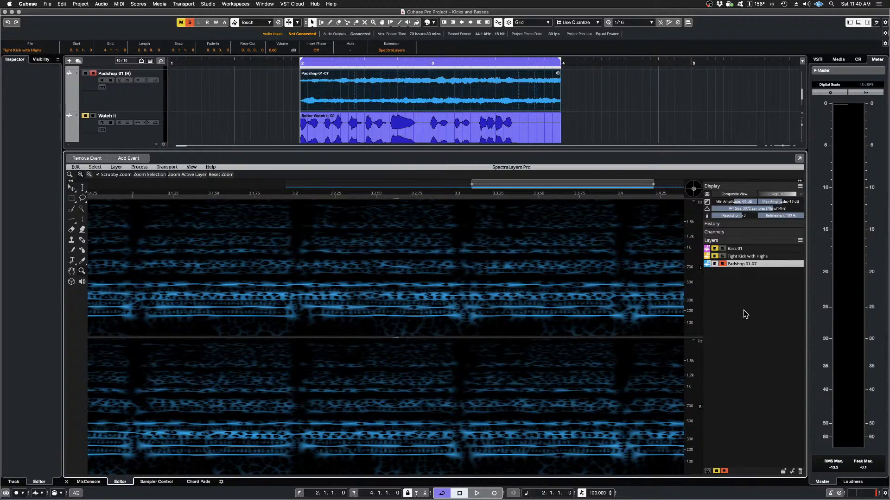
key("space")
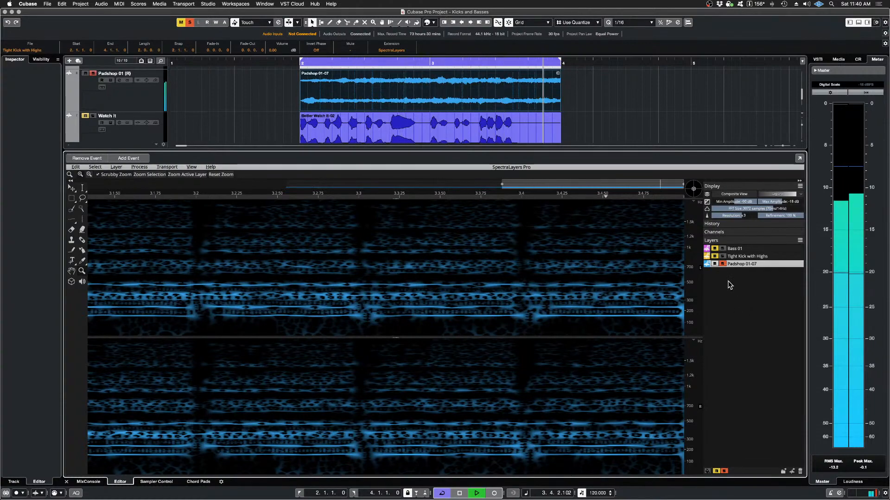
key("space")
left_click(722, 256)
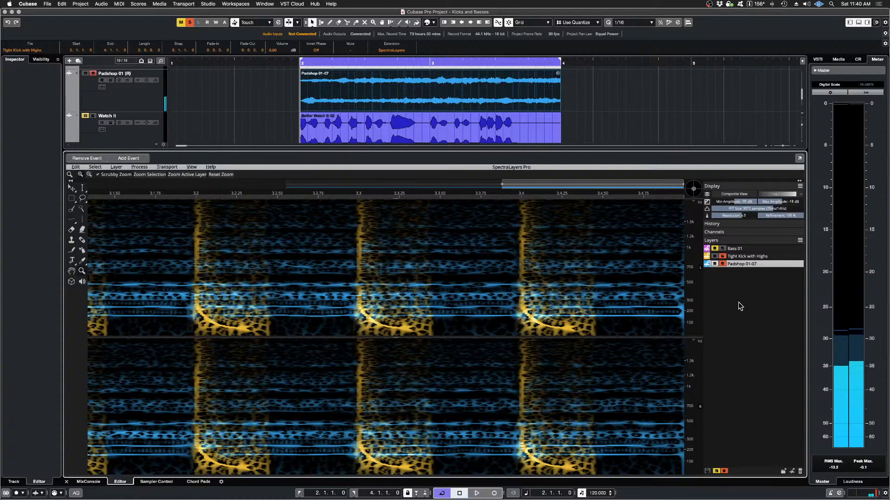
key("space")
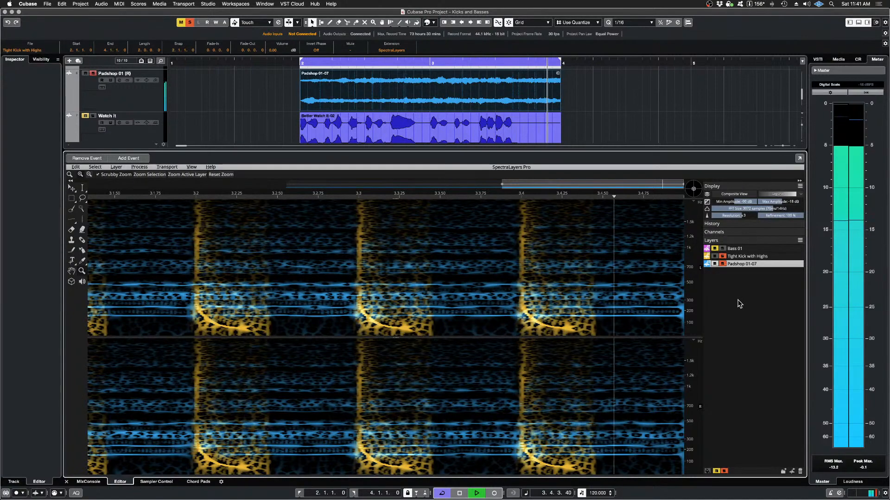
key("space")
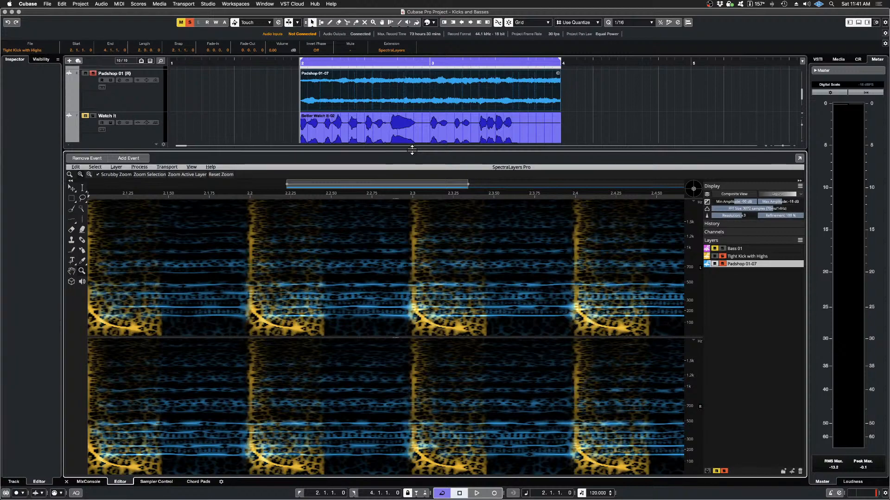
Step: Shrink the lower SpectraLayers editor to give the project's tracks more height
left_click_drag(412, 149, 424, 345)
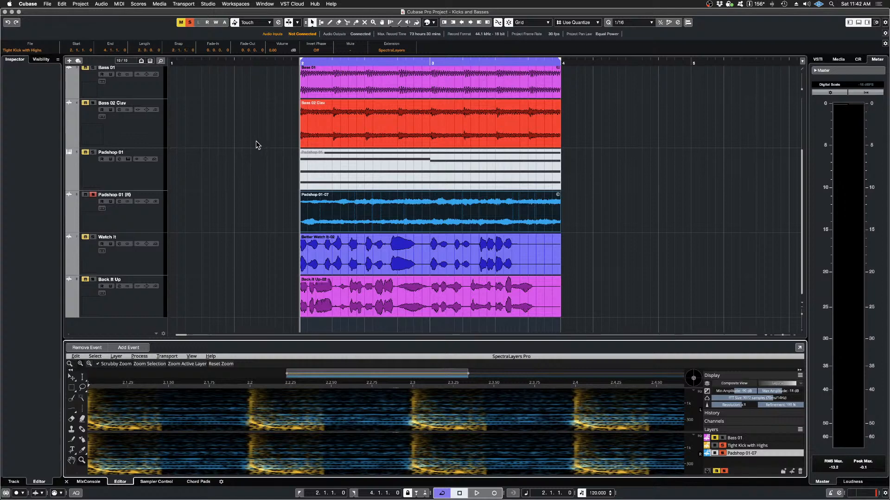
scroll(257, 145, "up", 2)
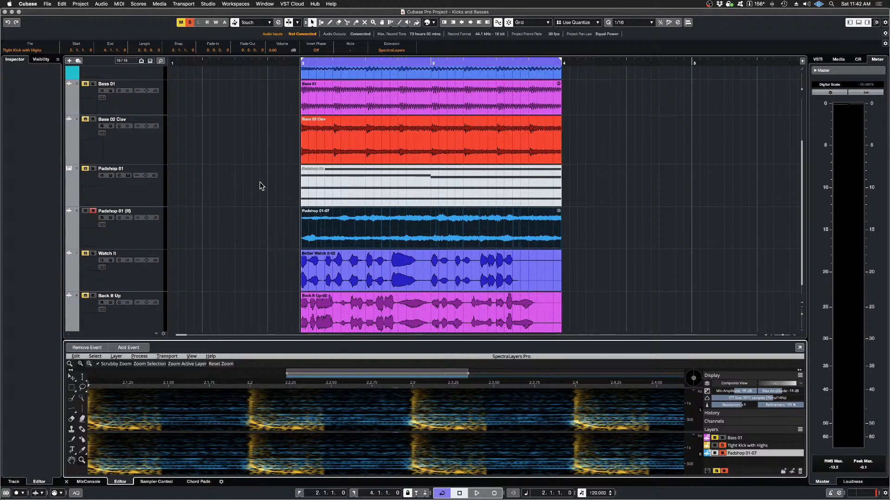
scroll(260, 183, "up", 4)
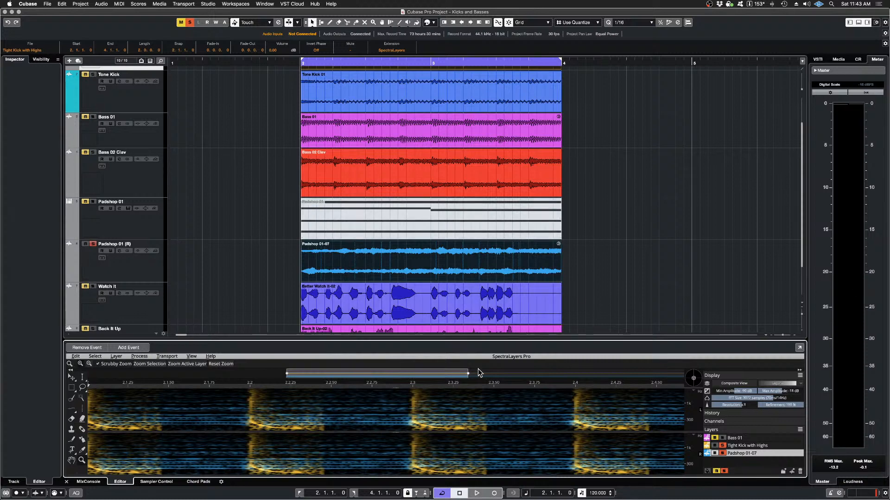
left_click_drag(458, 339, 461, 412)
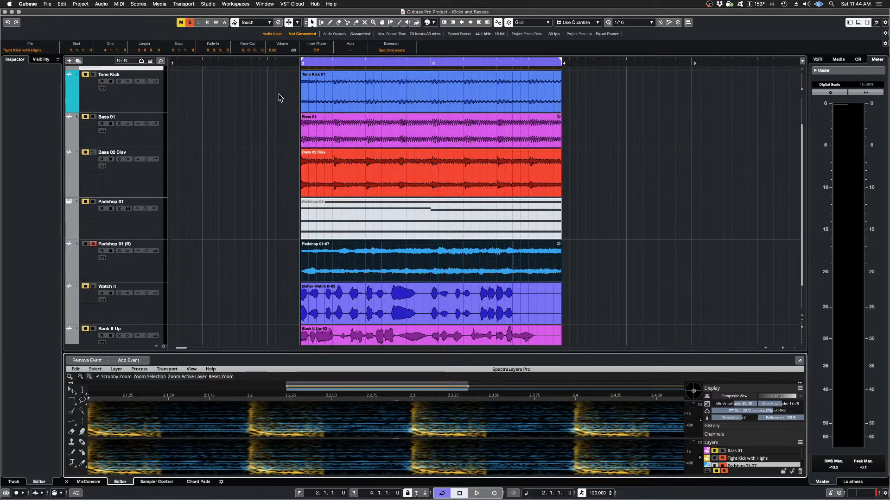
Step: Select the events from Tone Kick down to Back It Up and remove the SpectraLayers extension from them
left_click_drag(277, 86, 397, 332)
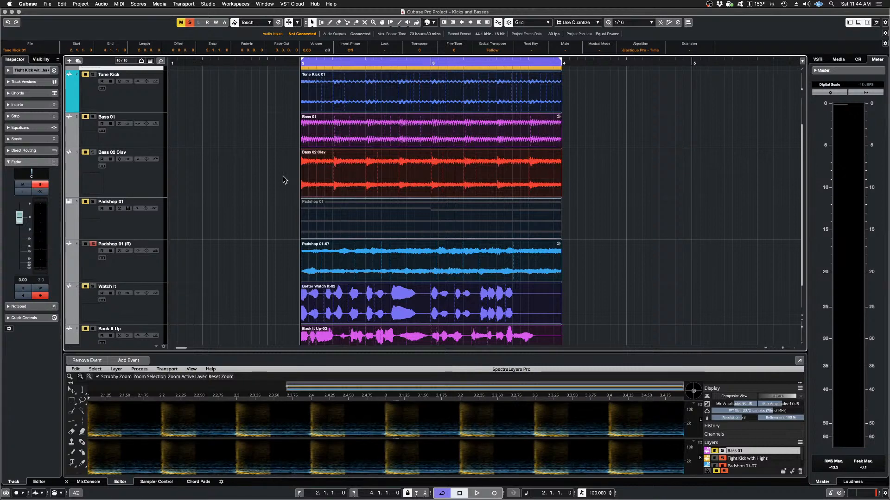
left_click(101, 4)
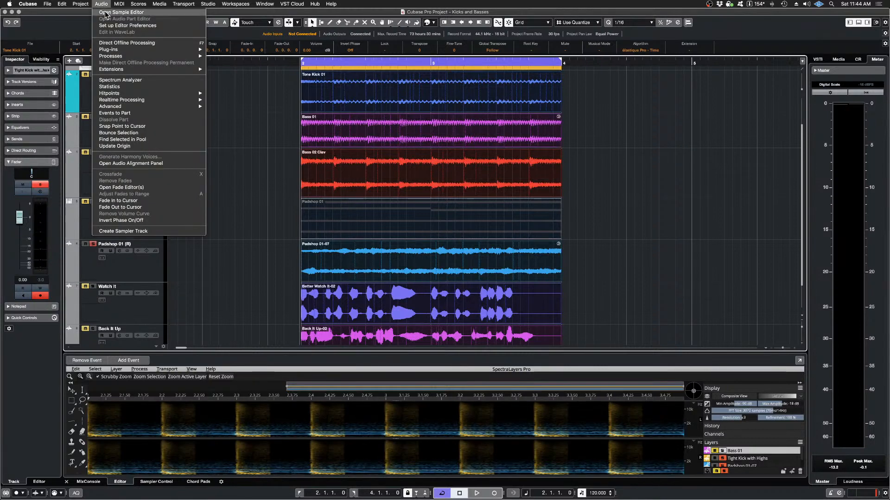
mouse_move(126, 59)
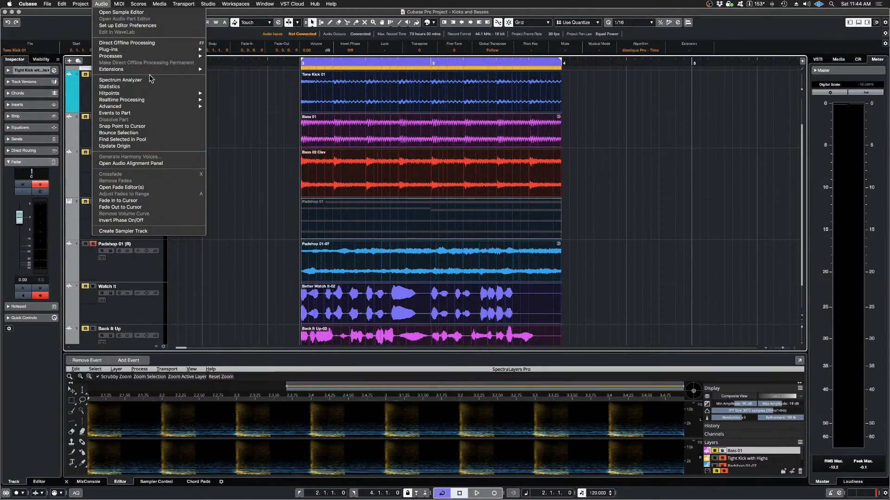
mouse_move(149, 71)
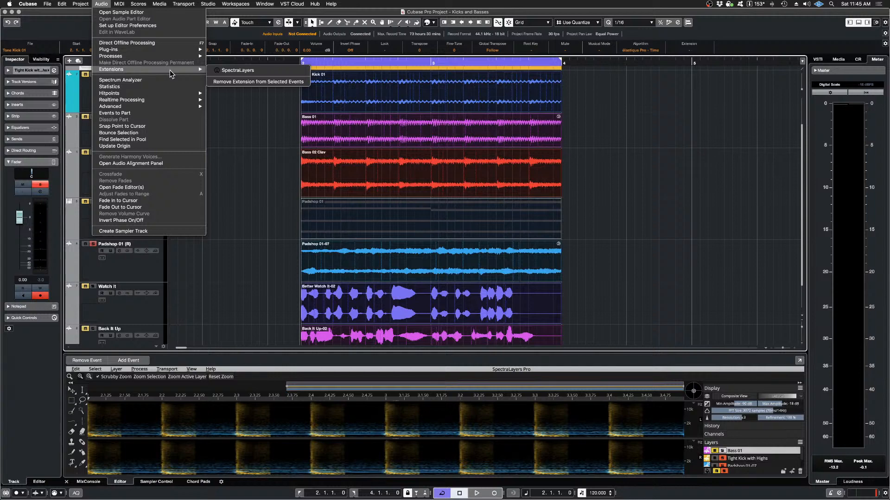
left_click(239, 83)
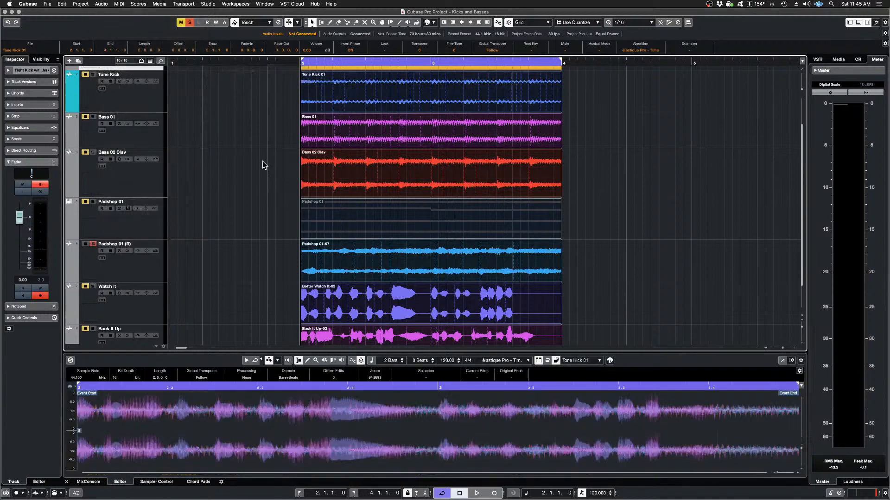
left_click(240, 181)
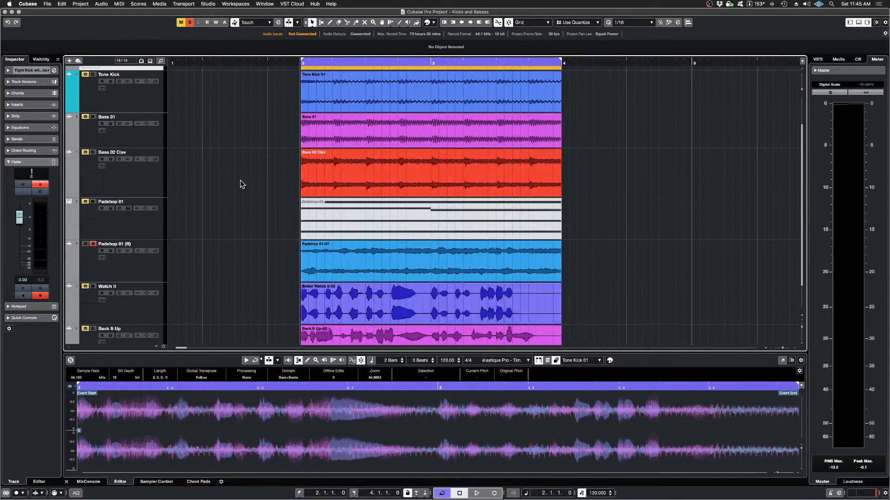
Step: Check the Tight Kick with Highs, Tone Kick, Bass 01, Bass 02 Clav and Padshop 01-07 events for a remaining SpectraLayers extension
scroll(240, 180, "up", 1)
left_click(369, 103)
left_click(371, 140)
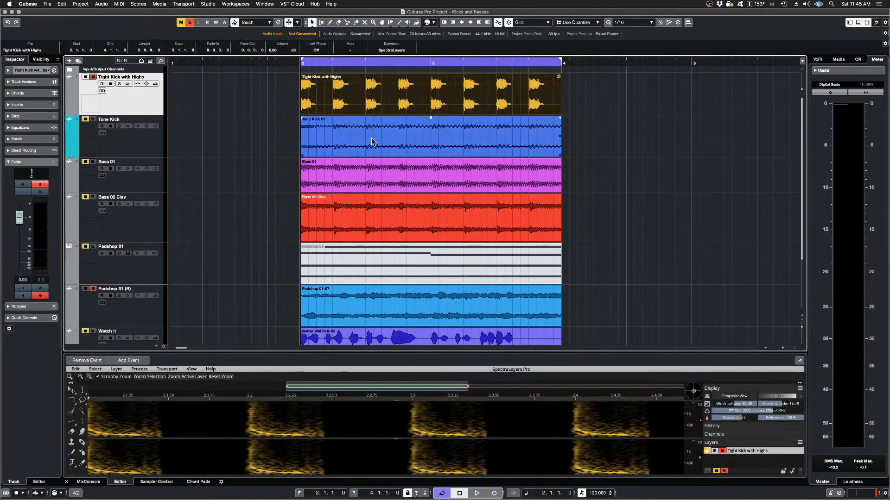
left_click(368, 170)
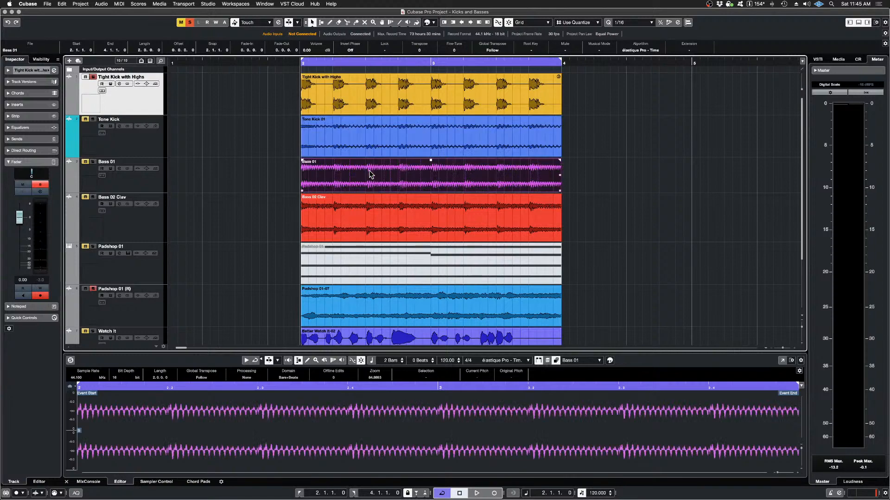
left_click(372, 219)
left_click(379, 309)
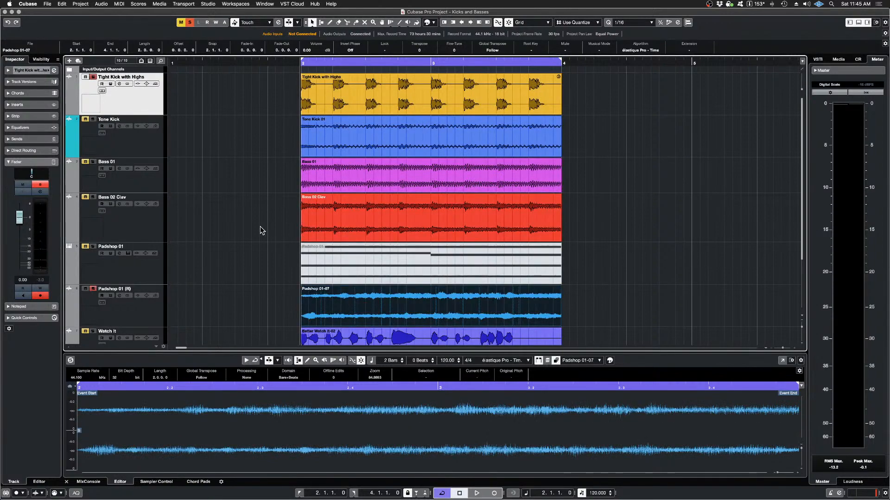
Step: Check the Better Watch It-02 and Back It Up-02 events for a remaining SpectraLayers extension
scroll(261, 230, "down", 3)
left_click(363, 277)
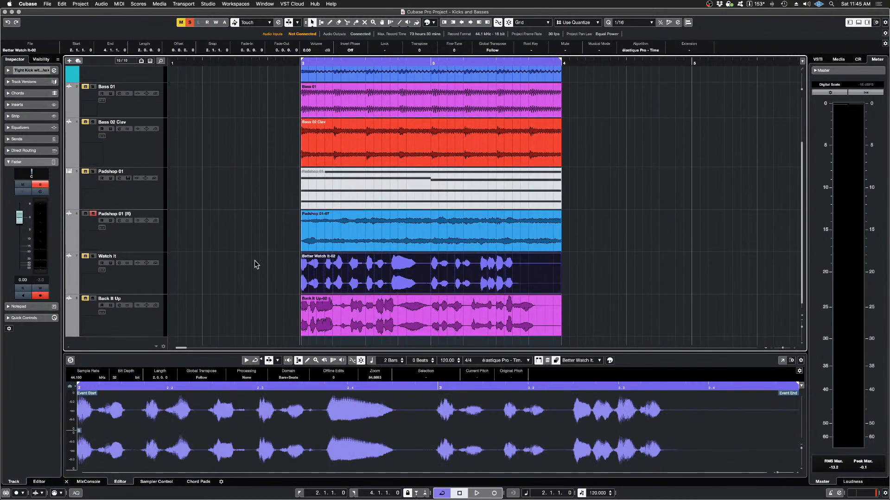
left_click(400, 327)
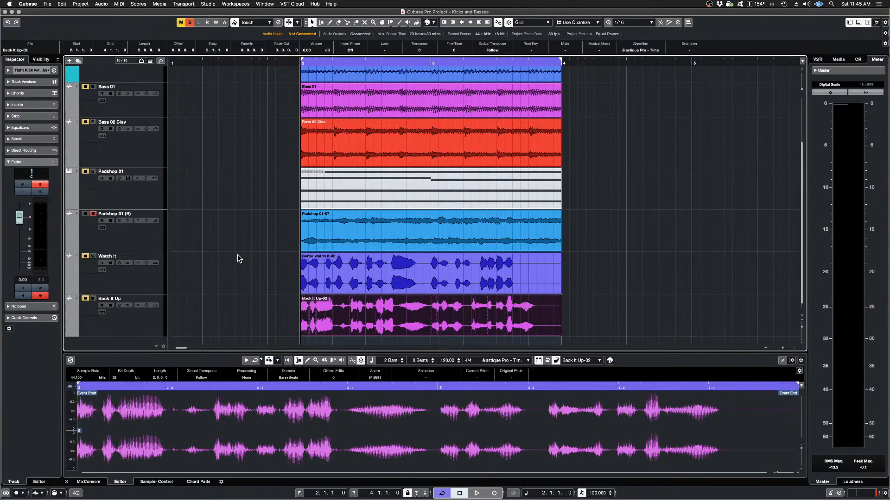
scroll(237, 254, "up", 3)
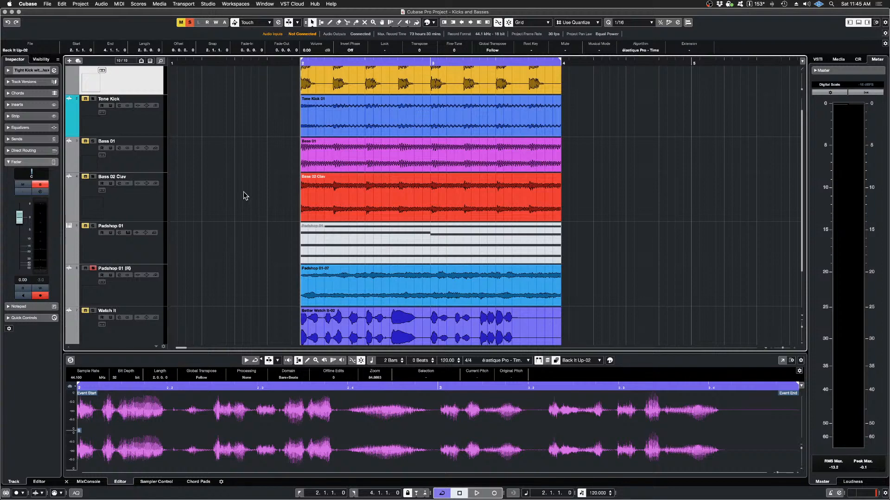
scroll(241, 171, "up", 2)
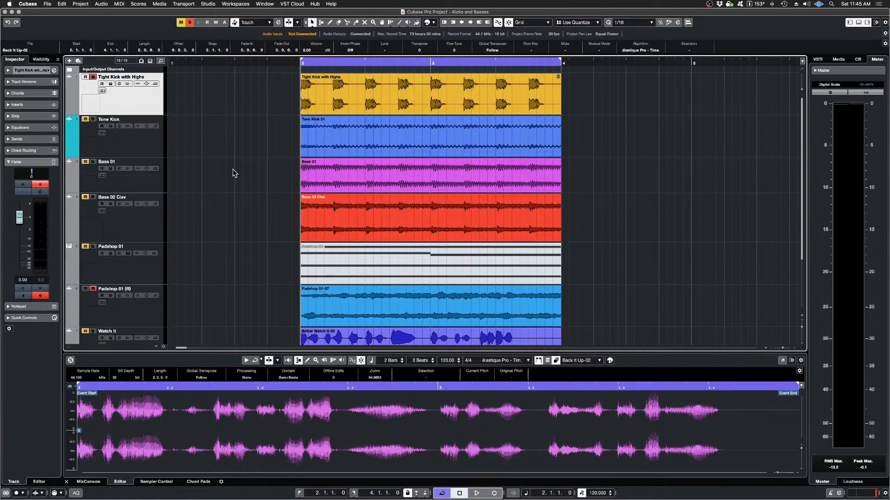
Step: Play the Tight Kick with Highs and Padshop 01 (R) tracks together, unsolo Padshop 01 (R), and play the kick alone
left_click(85, 77)
left_click(93, 77)
left_click(93, 77)
left_click(85, 77)
key("space")
key("space")
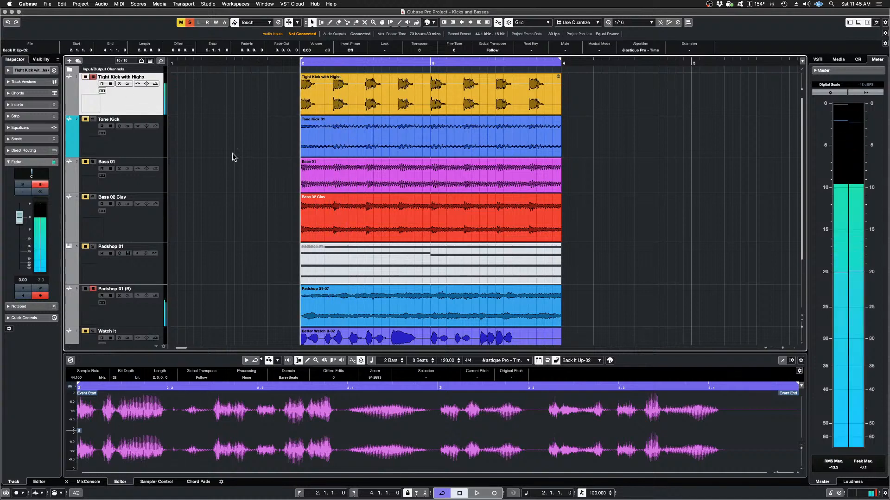
left_click(86, 289)
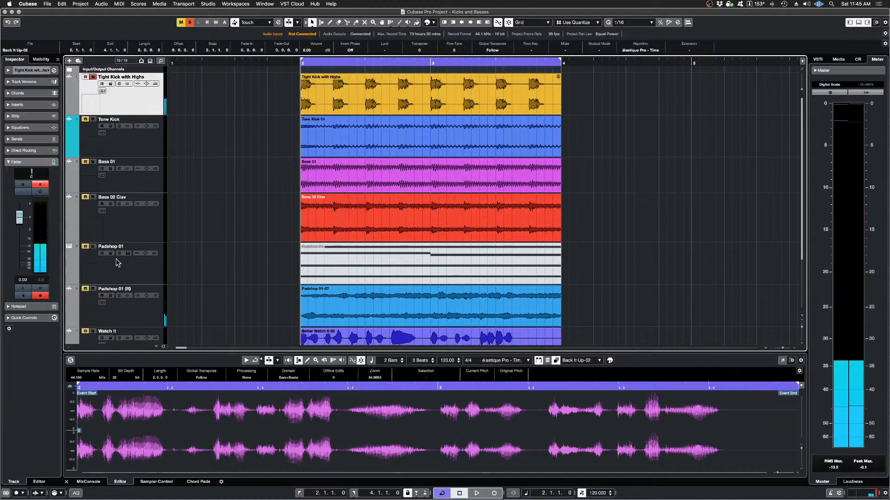
key("space")
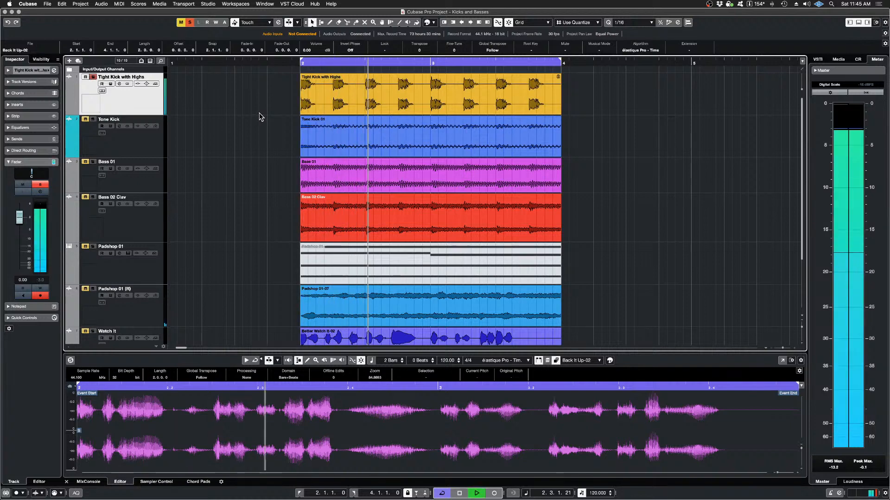
key("space")
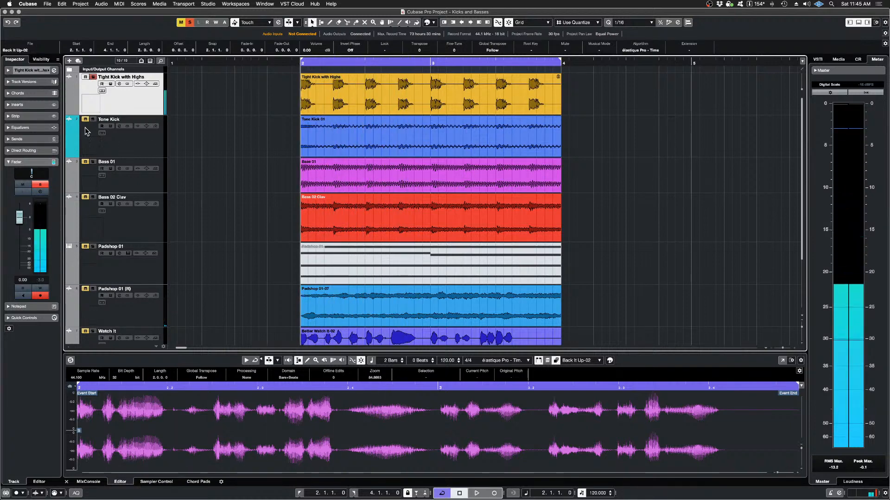
Step: Switch the solo from Tight Kick with Highs to the Tone Kick track and play it alone twice
left_click(93, 120)
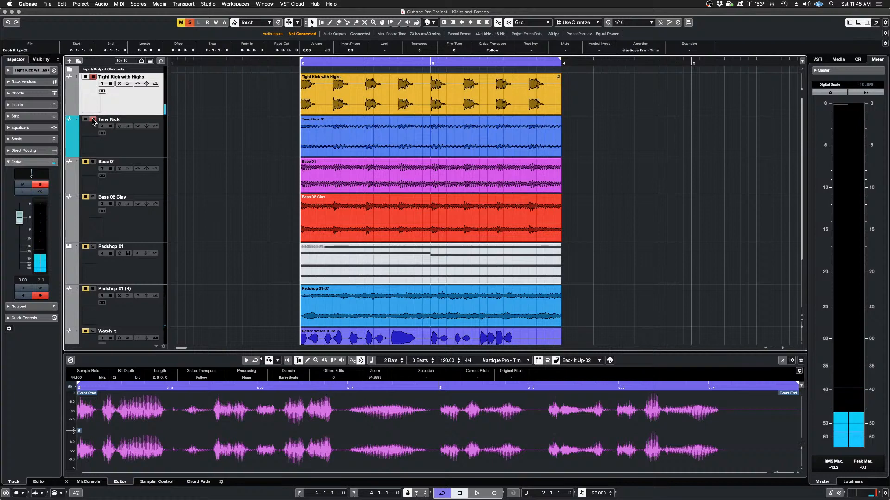
left_click(86, 77)
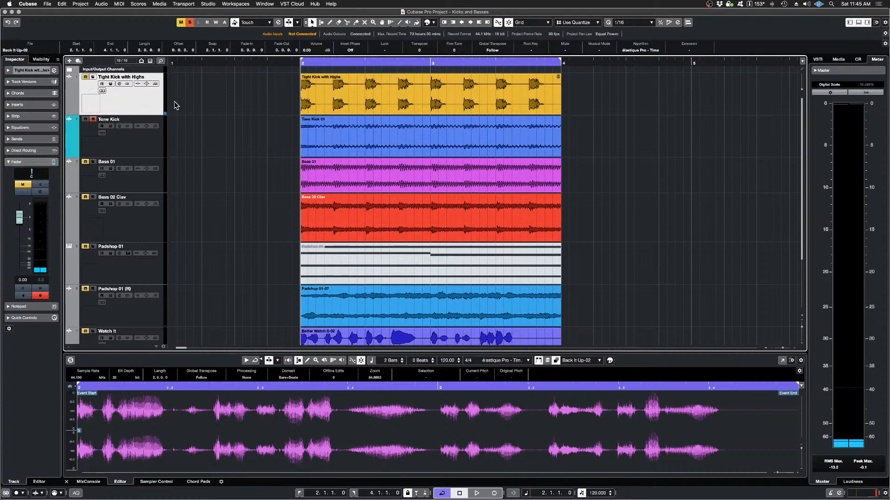
key("space")
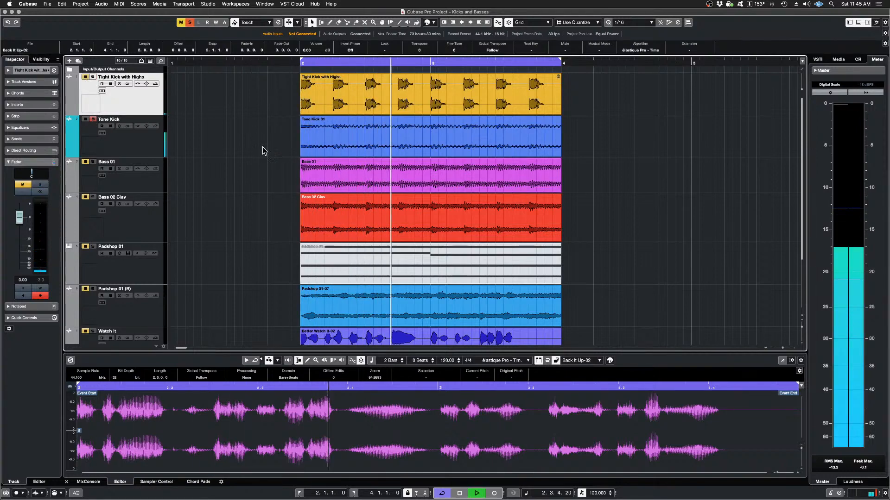
key("space")
left_click(362, 137)
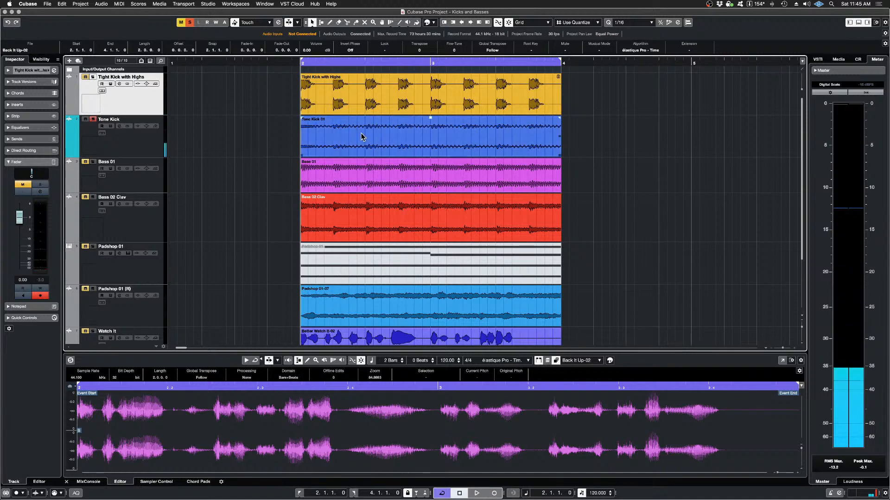
left_click(277, 144)
key("space")
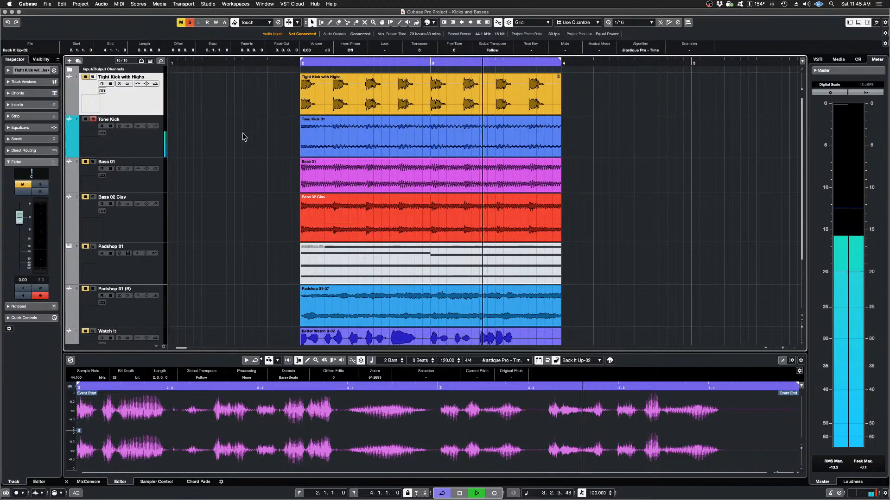
key("space")
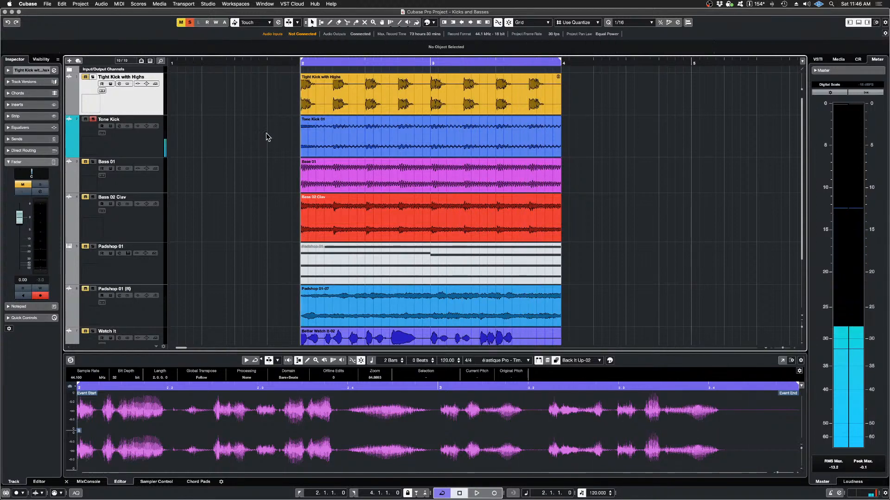
Step: Solo the Padshop 01 (R) track and open the Tone Kick 01 and Padshop 01-07 events together in an enlarged SpectraLayers extension editor
left_click(349, 136)
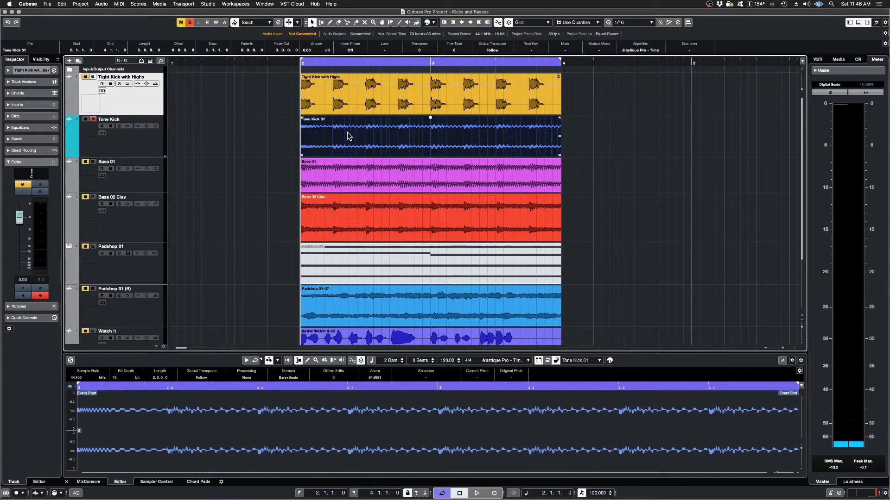
left_click(357, 309)
left_click(93, 289)
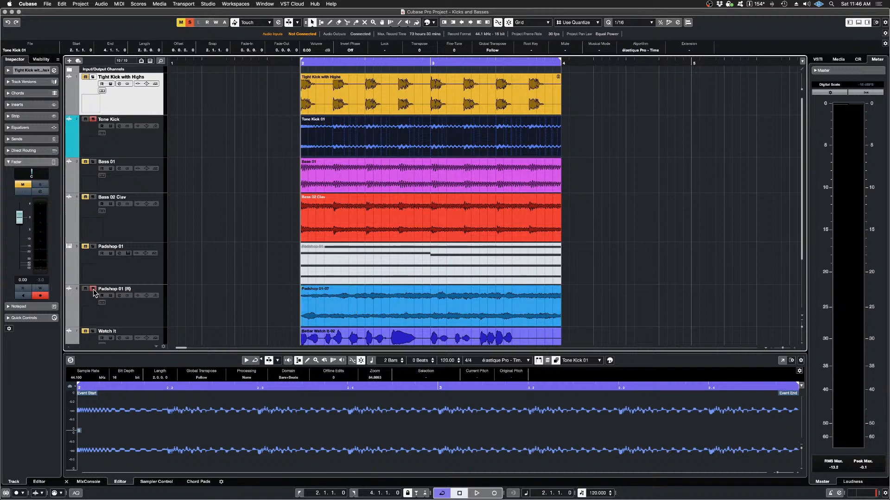
scroll(324, 306, "left", 1)
left_click(324, 306, "shift")
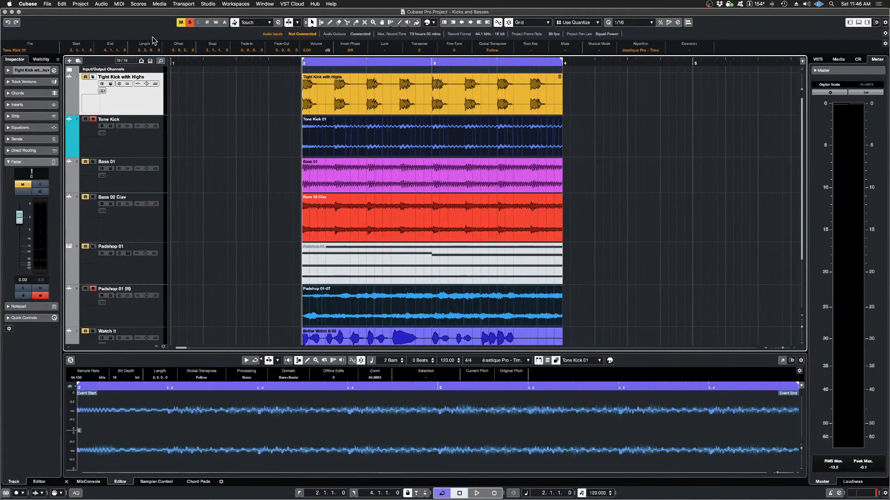
left_click(82, 5)
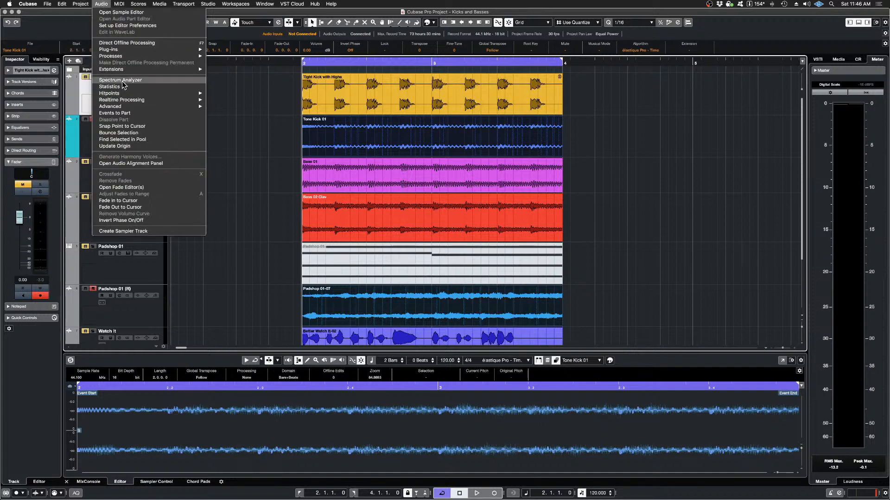
mouse_move(128, 73)
left_click(231, 70)
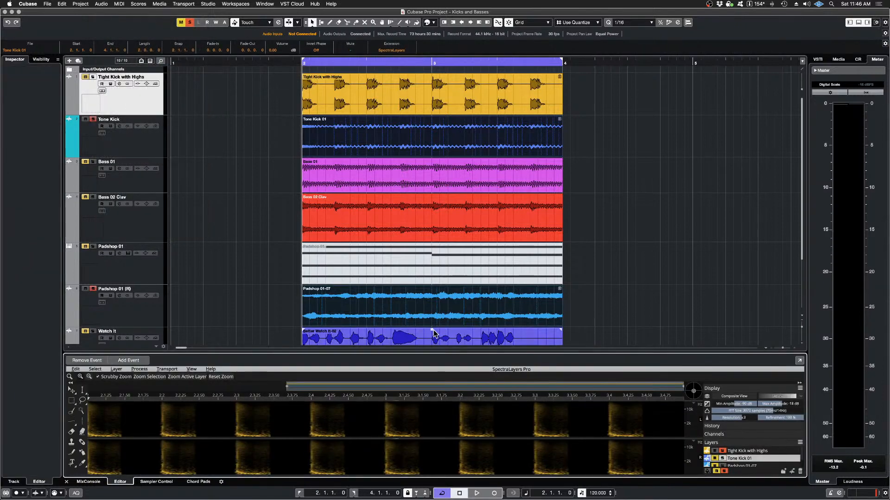
left_click_drag(440, 348, 435, 135)
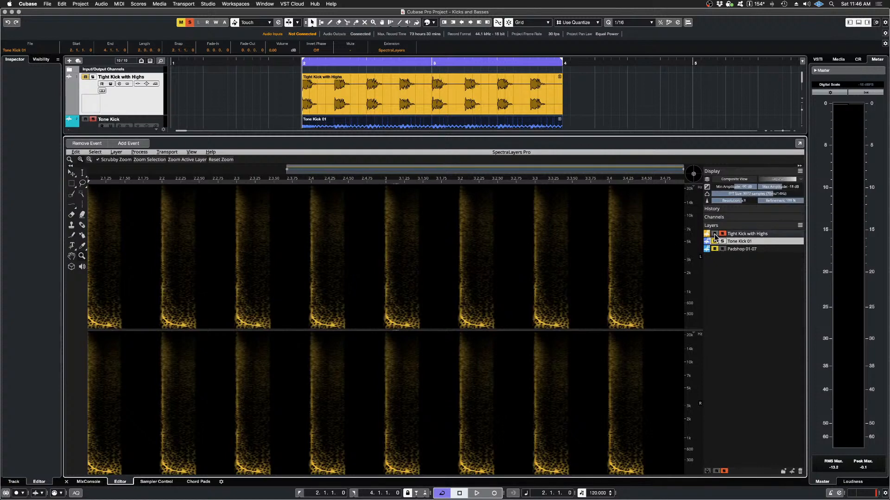
Step: Unsolo the Tight Kick with Highs layer, solo the Padshop 01-07 and Tone Kick 01 layers, and play them together
left_click(714, 234)
left_click(723, 249)
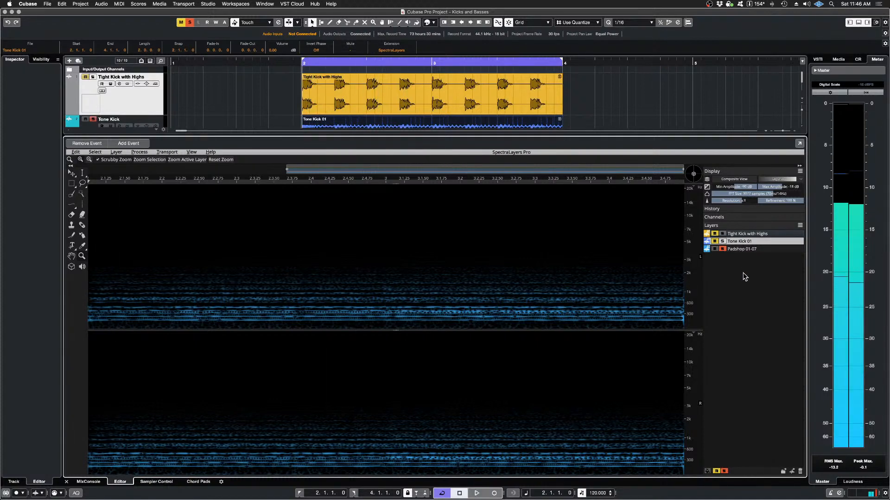
left_click(721, 241)
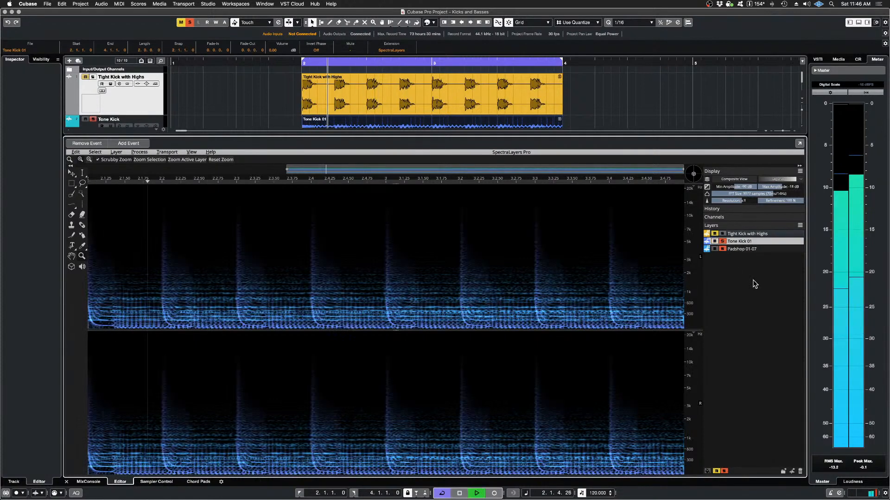
key("space")
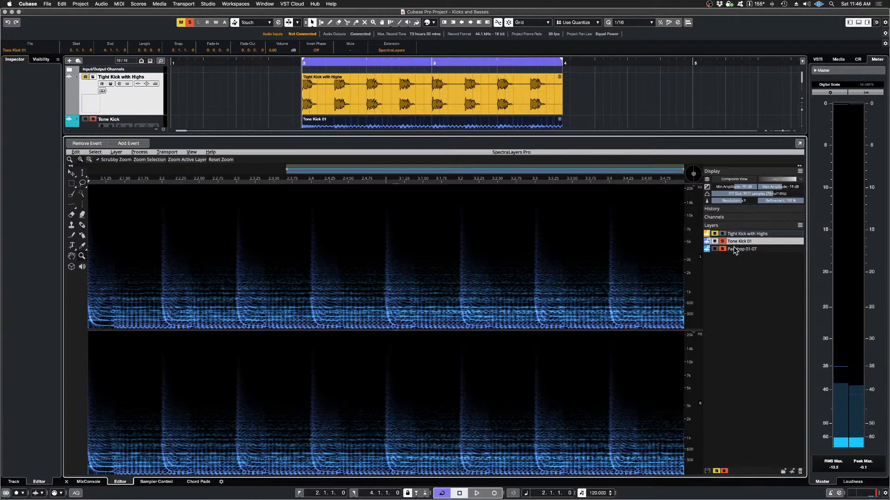
Step: Imprint the Padshop 01-07 layer with the Cast operation from Tight Kick with Highs, using 5-pixel horizontal and vertical margins at 100% strength
left_click(736, 250)
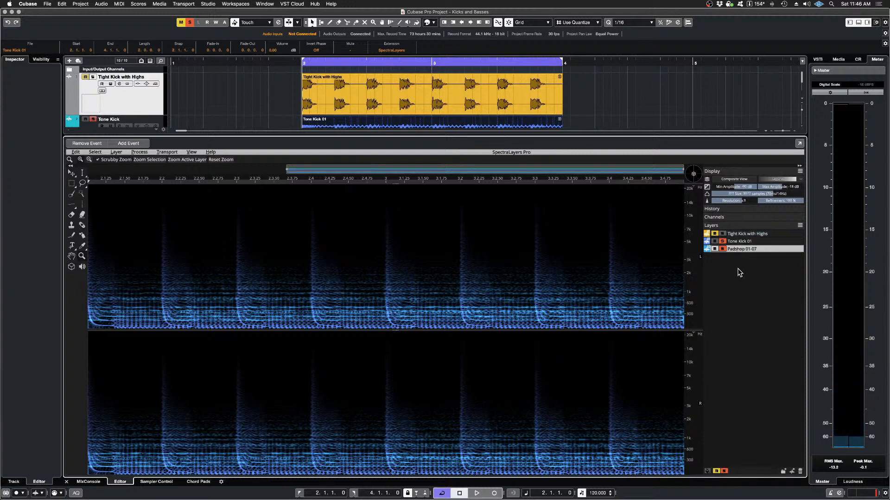
left_click(139, 152)
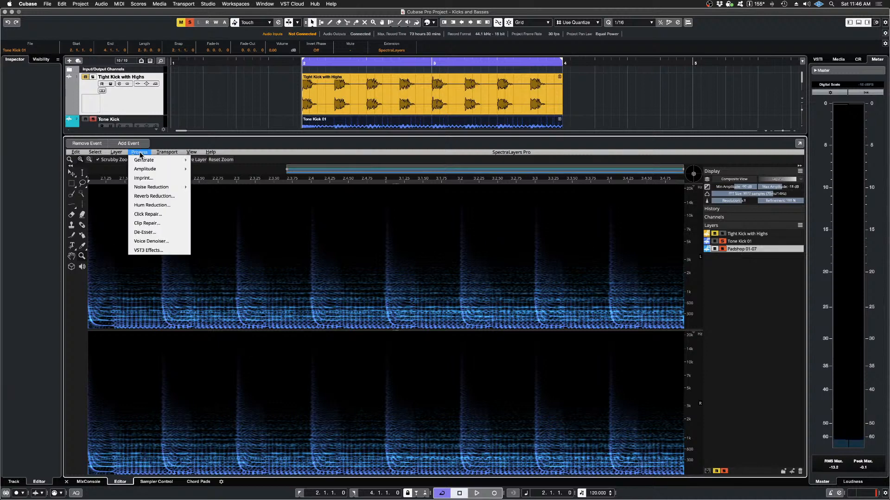
left_click(144, 178)
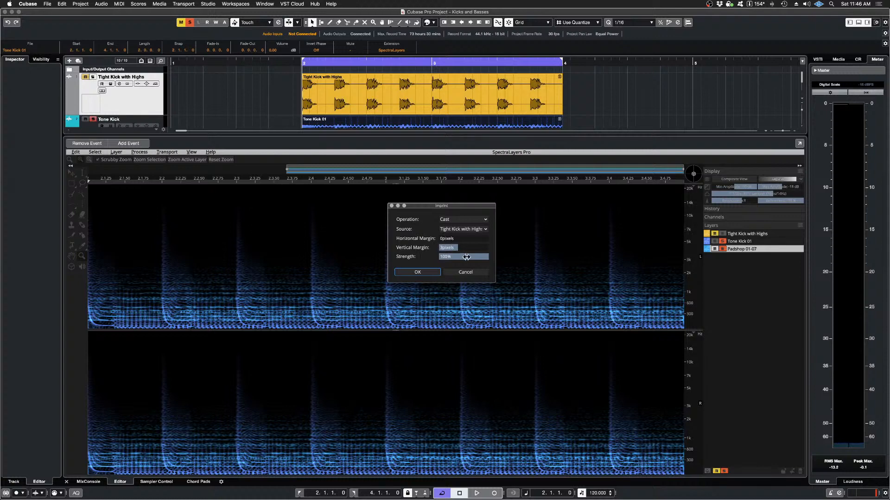
left_click_drag(455, 249, 471, 239)
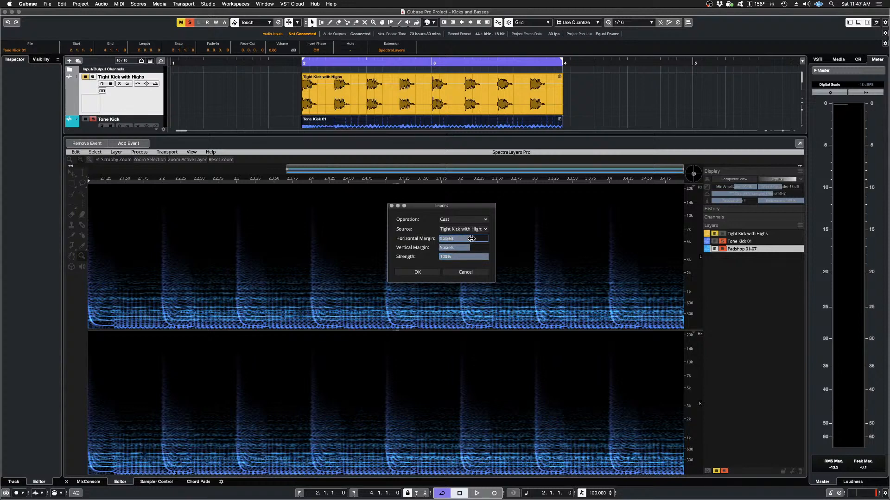
left_click(422, 273)
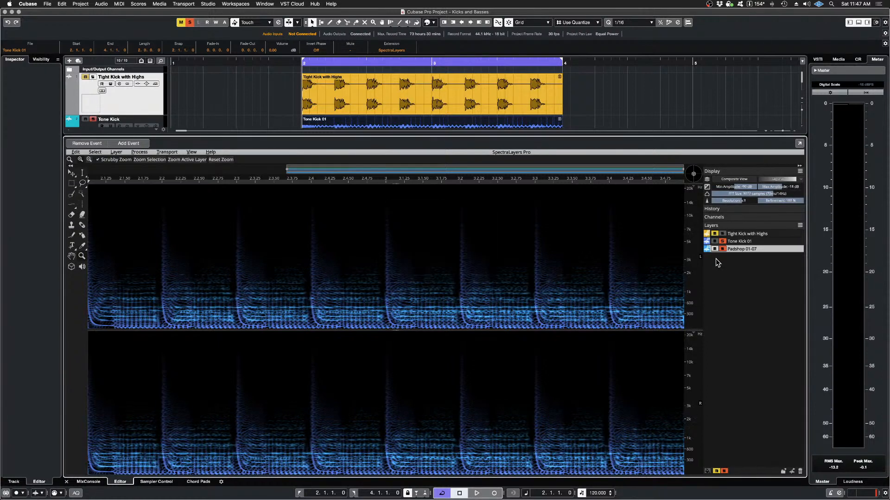
Step: Play the imprinted Padshop 01-07 layer on its own, with the Tone Kick 01 layer soloed, and on its own again
left_click(721, 241)
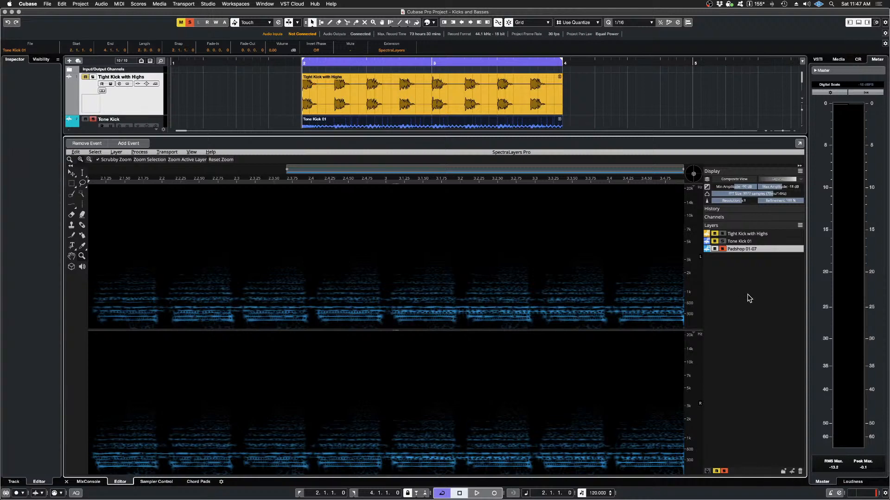
key("space")
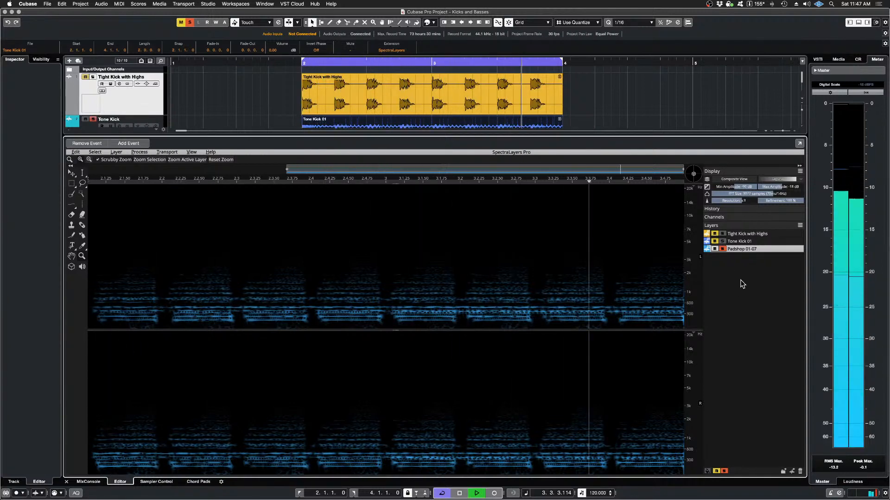
key("space")
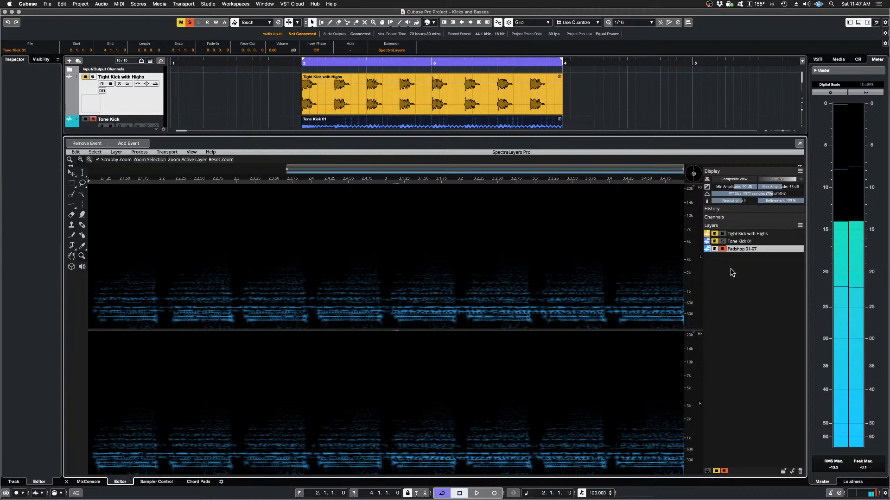
left_click(723, 241)
key("space")
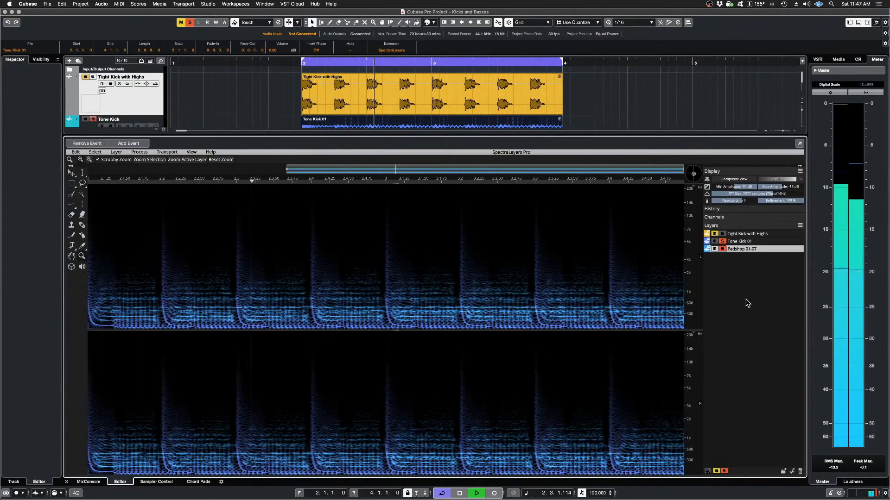
key("space")
left_click(723, 249)
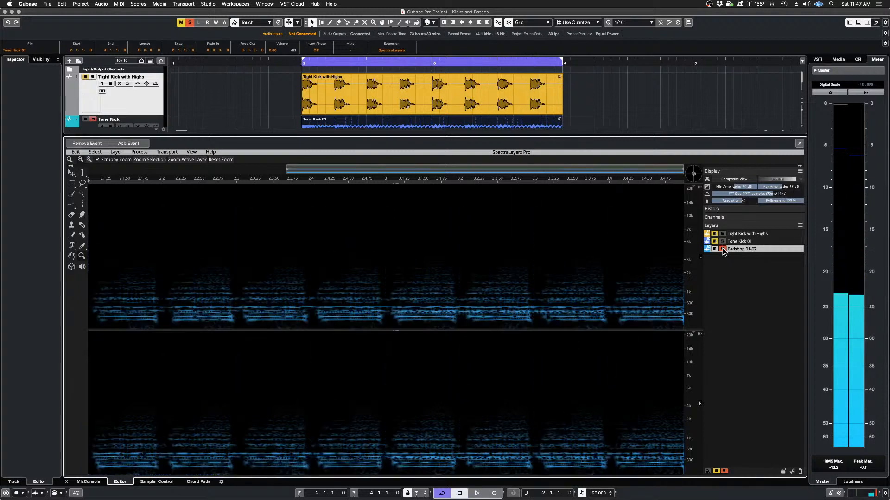
key("space")
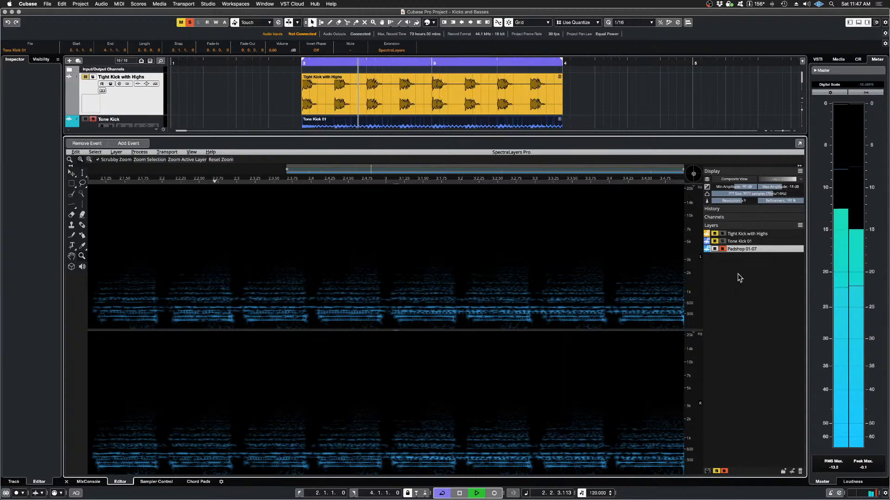
key("space")
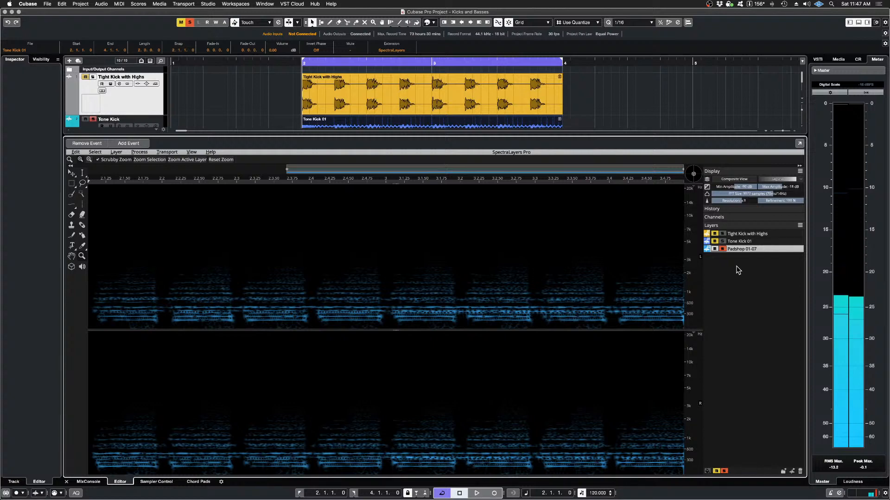
Step: Solo the Tight Kick with Highs layer alongside the imprinted Padshop 01-07 layer and play them
left_click(734, 241)
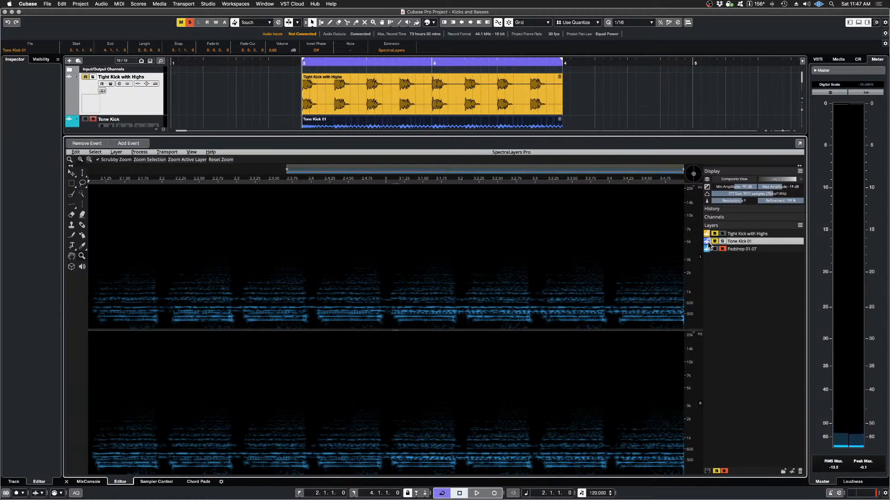
left_click(723, 235)
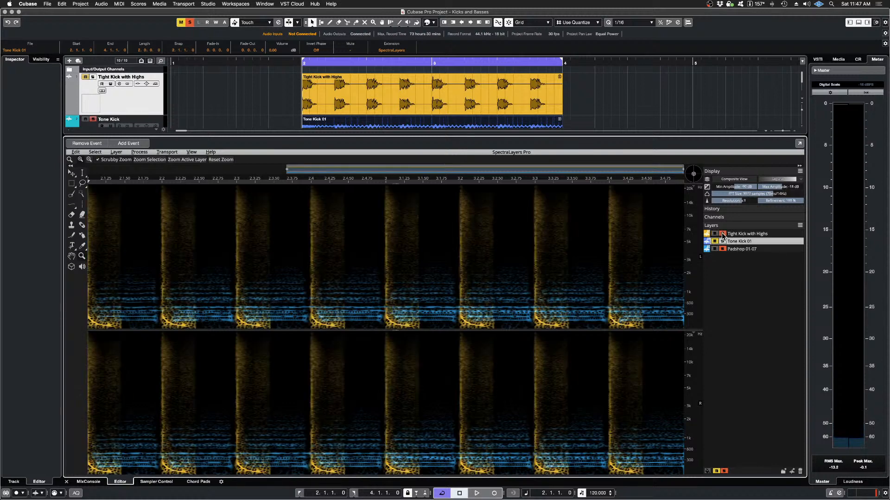
key("space")
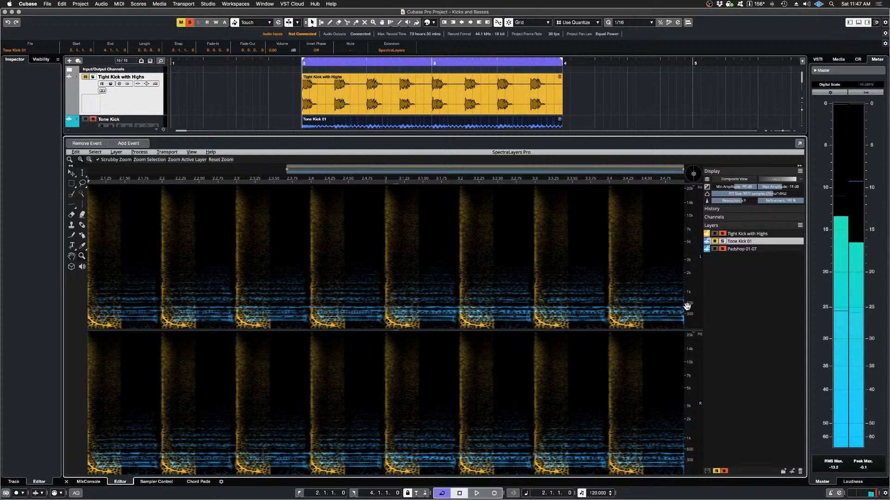
Step: Solo the Tight Kick with Highs track in the project and play the kick together with the imprinted pad
left_click(94, 77)
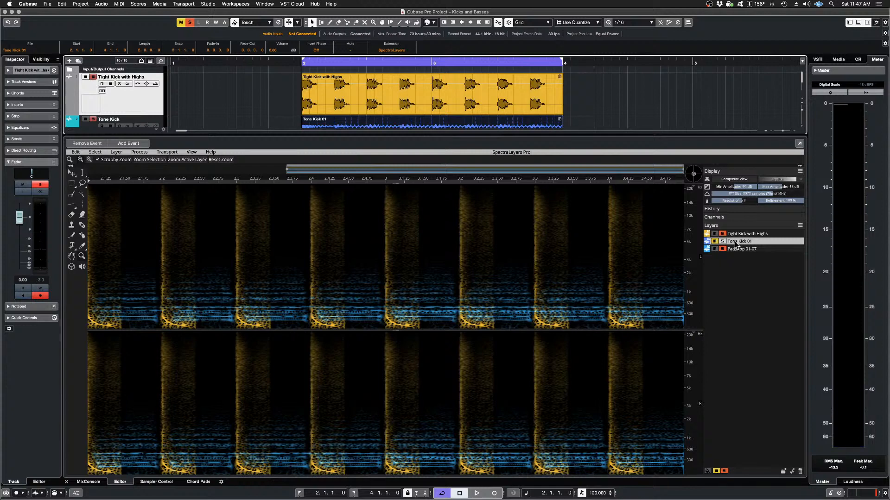
key("space")
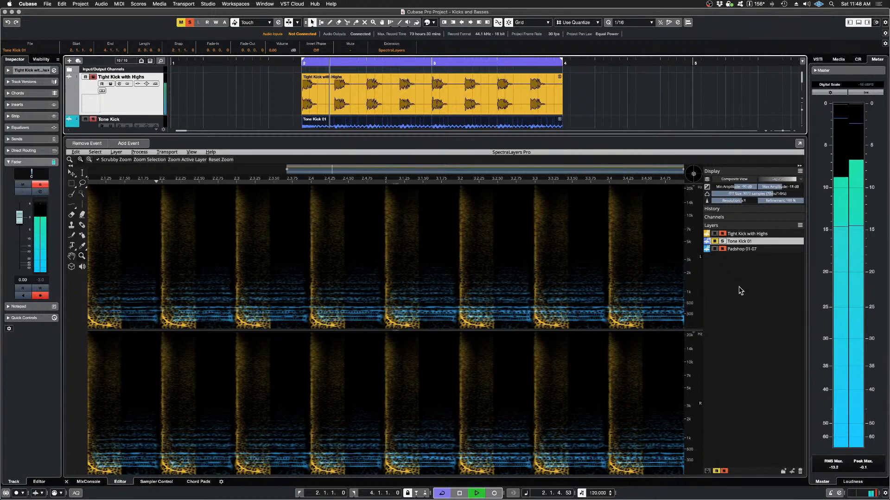
key("space")
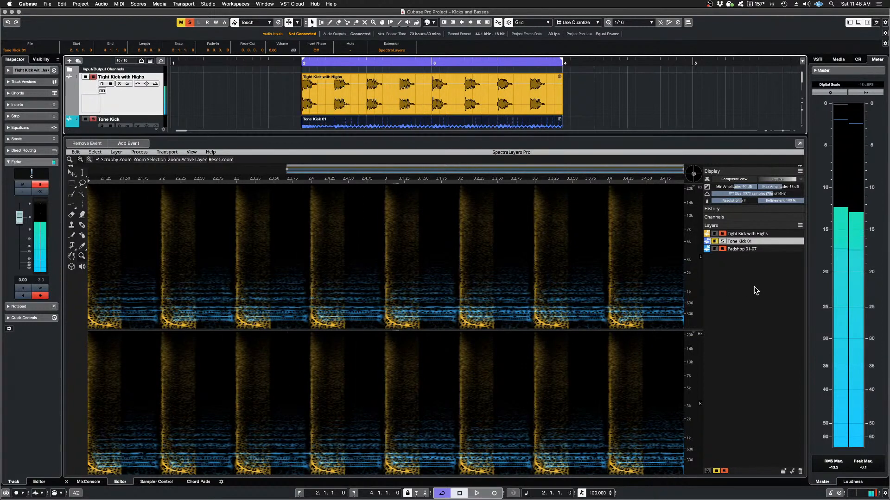
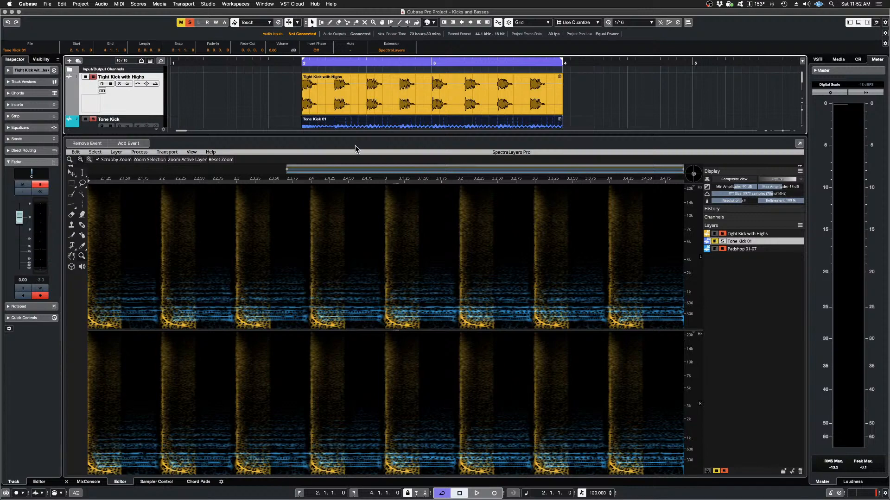
Step: Enlarge the project view and turn off solo on the Tone Kick, Tight Kick with Highs and Padshop 01 (R) tracks
left_click_drag(366, 135, 411, 364)
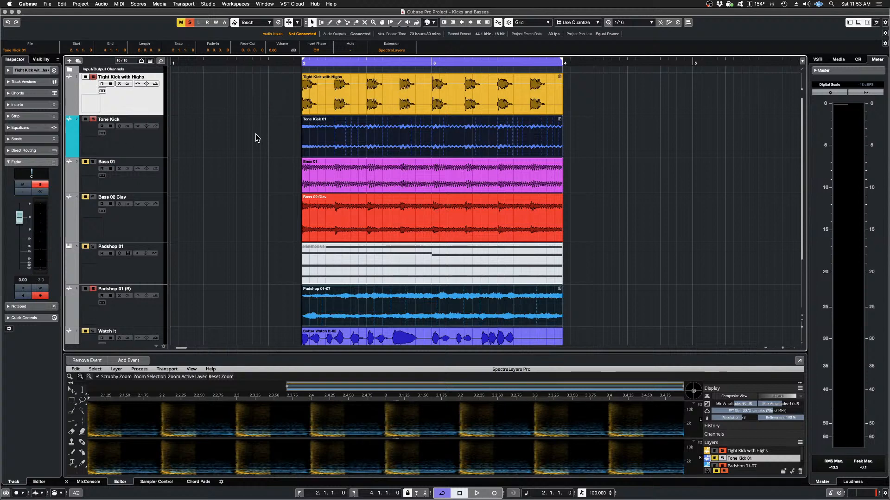
left_click(93, 120)
left_click(93, 77)
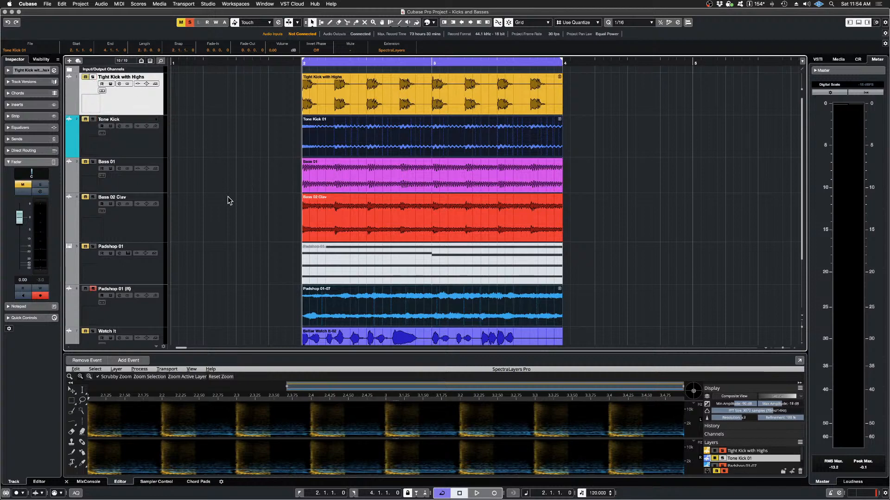
left_click(93, 289)
left_click(85, 288)
Step: Solo the Padshop 01 (R) track in the project and play the imprinted pad on its own
scroll(272, 156, "down", 3)
scroll(267, 155, "up", 3)
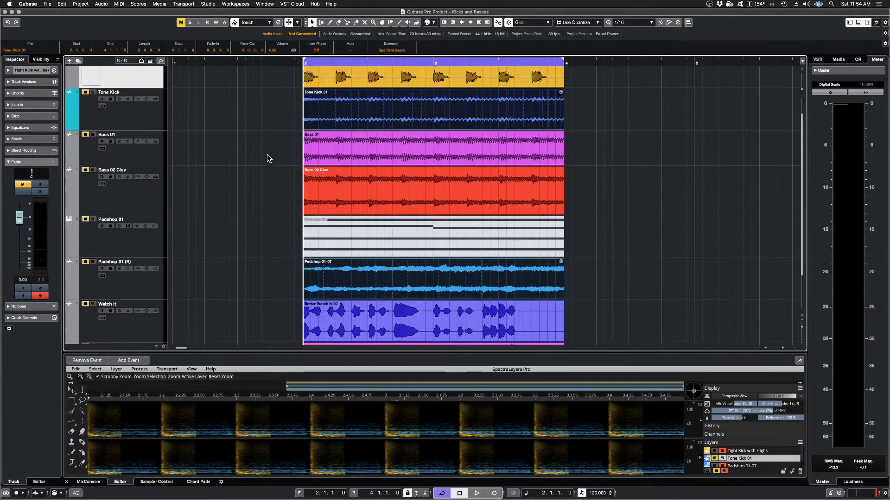
scroll(261, 156, "down", 4)
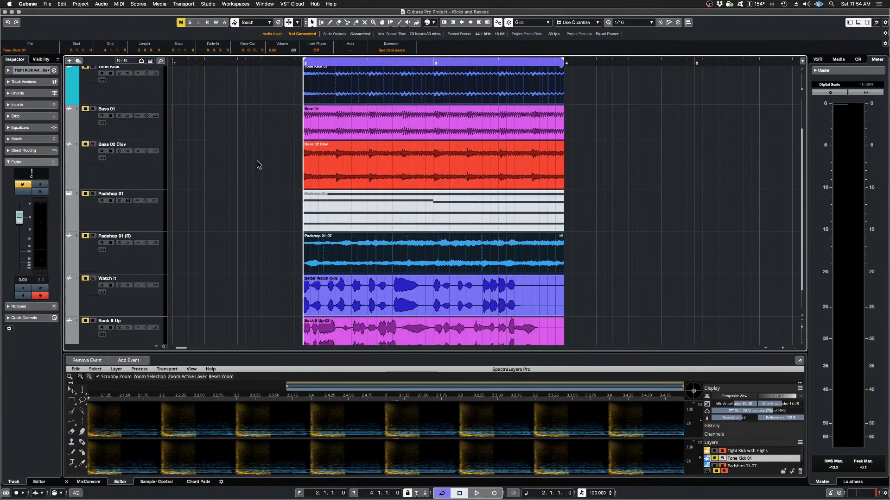
scroll(255, 252, "down", 2)
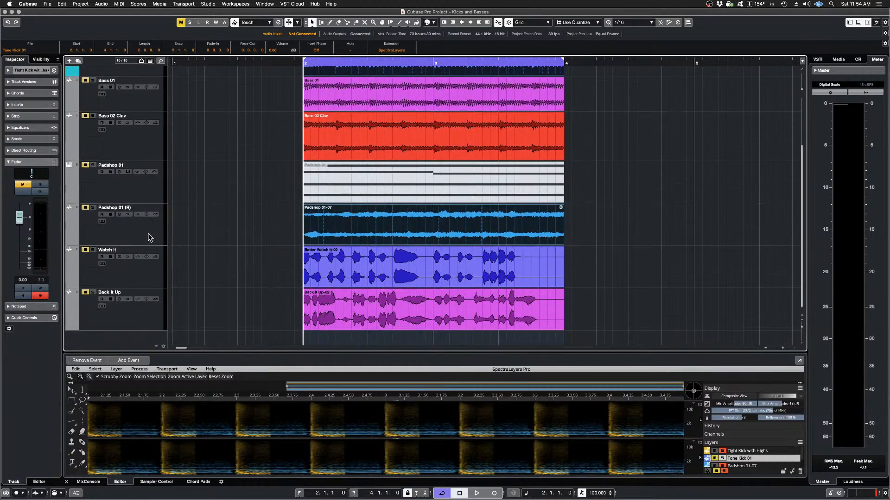
left_click(93, 208)
key("space")
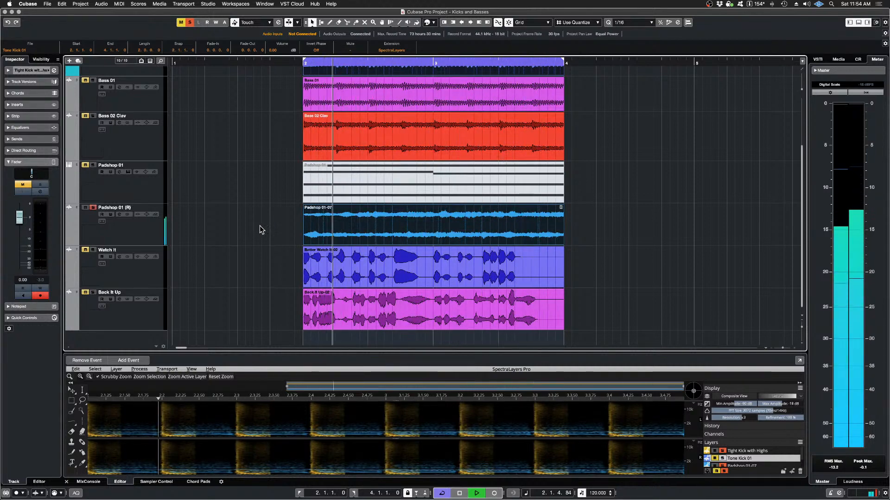
key("space")
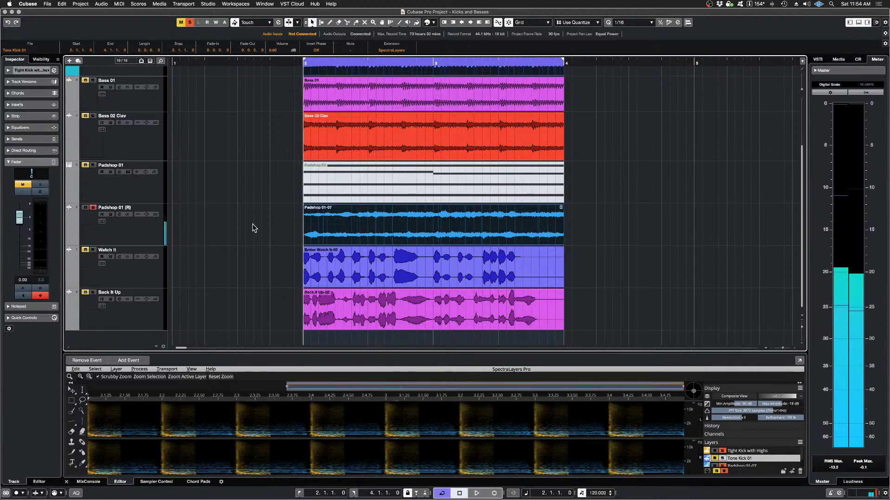
Step: Solo the Tight Kick with Highs track as well and play it with the imprinted pad
scroll(252, 226, "up", 3)
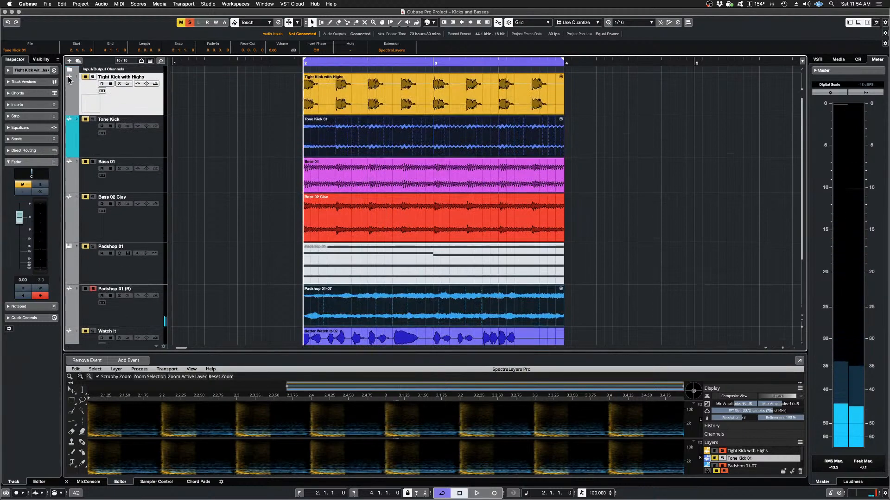
key("s")
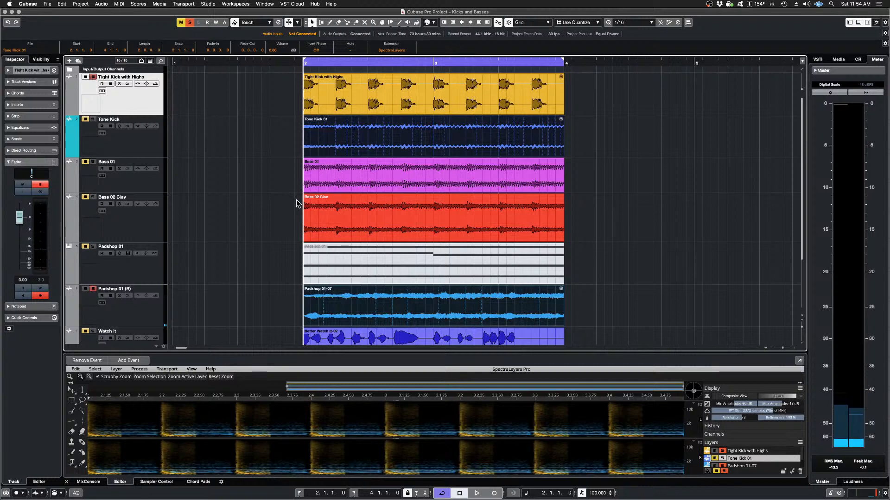
key("space")
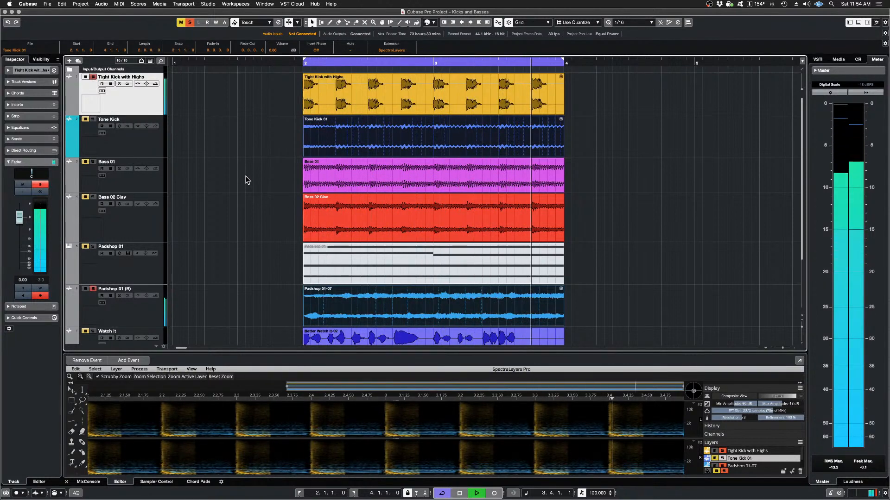
key("space")
scroll(243, 178, "down", 3)
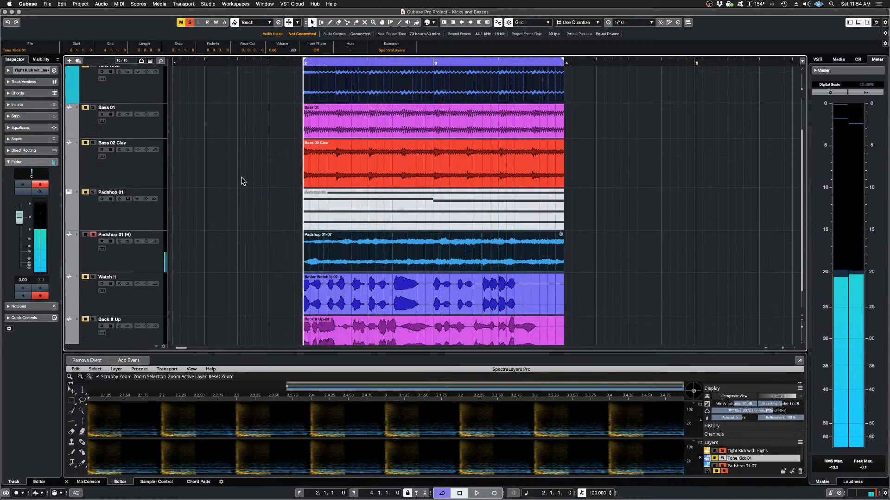
left_click(280, 247)
left_click(363, 258)
left_click(259, 240)
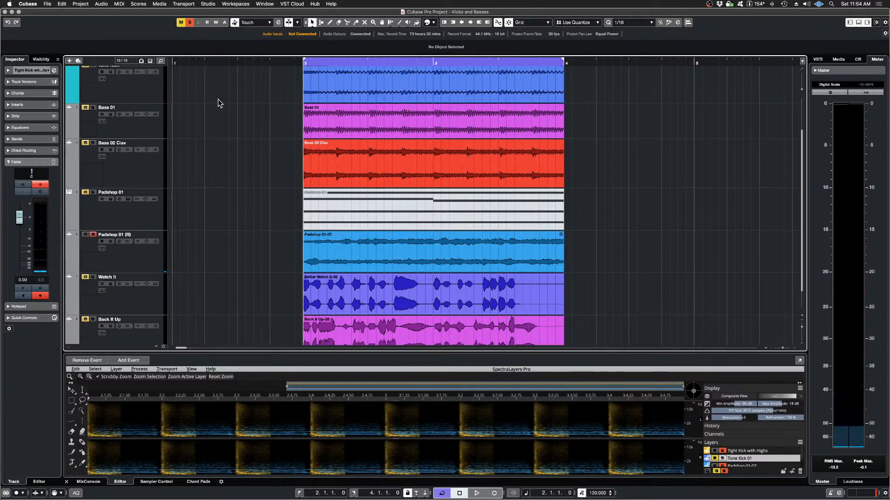
left_click(101, 4)
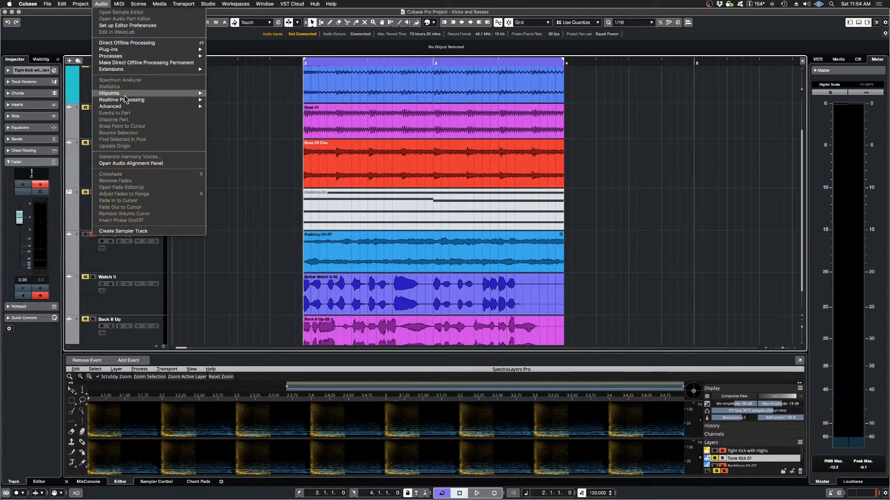
mouse_move(125, 70)
left_click(237, 160)
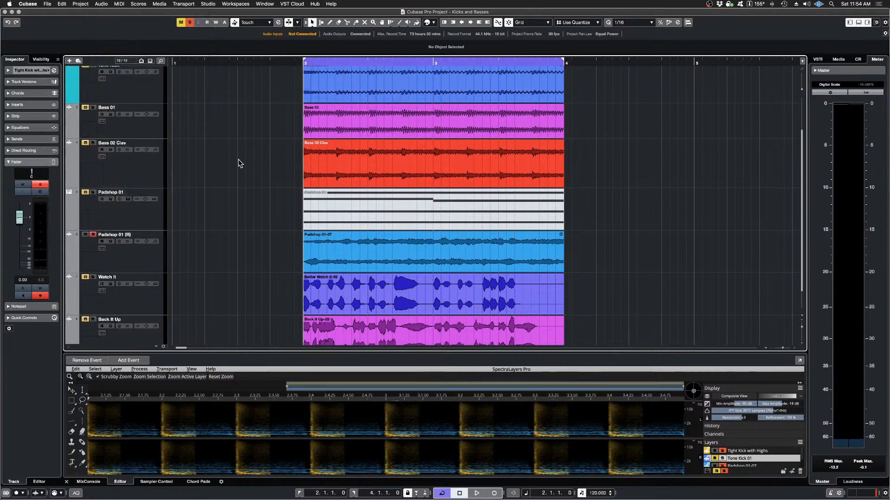
Step: Select all events in the project and remove the SpectraLayers extension from them
key("super+a")
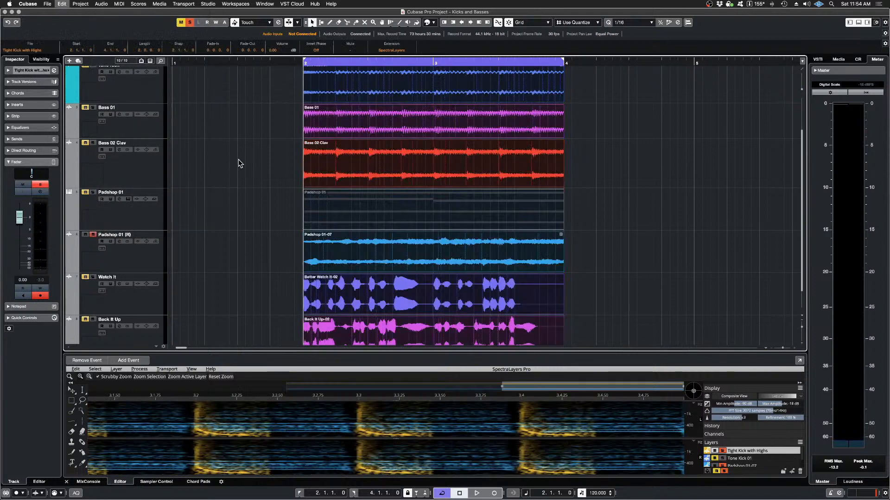
left_click(101, 4)
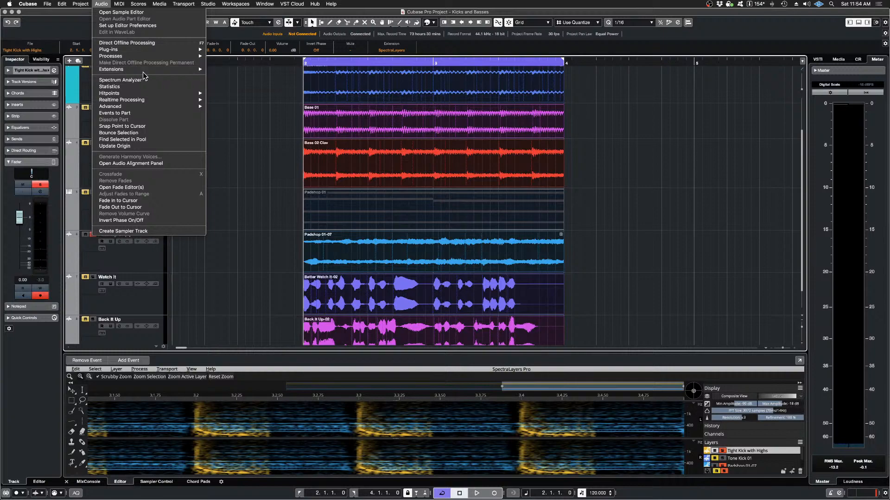
mouse_move(148, 72)
left_click(268, 82)
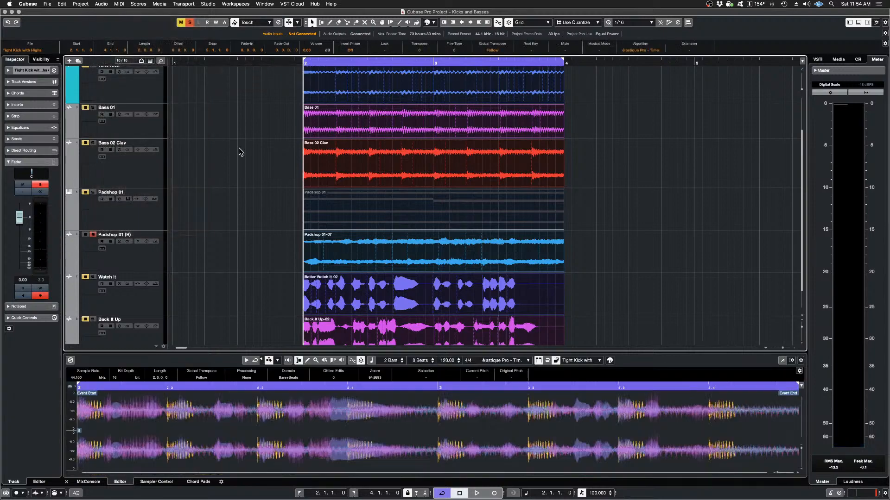
Step: Deselect all events and play the soloed kick and pad together without the SpectraLayers processing
scroll(260, 176, "down", 1)
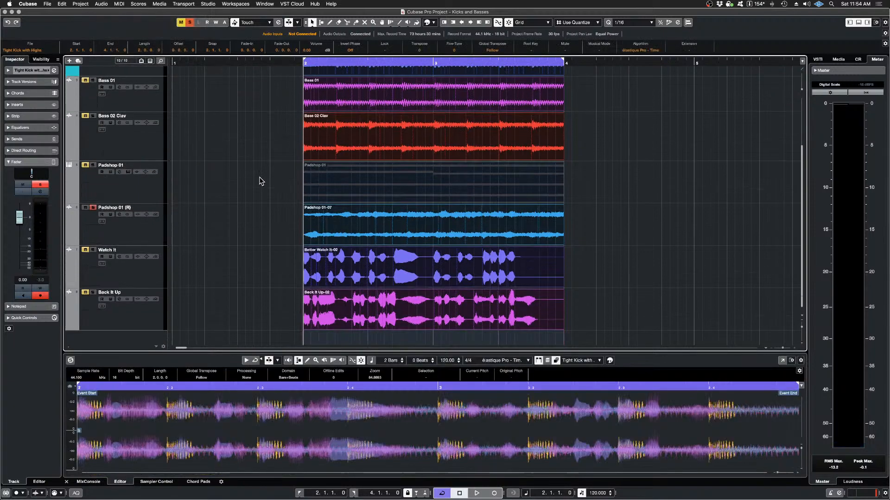
left_click(257, 181)
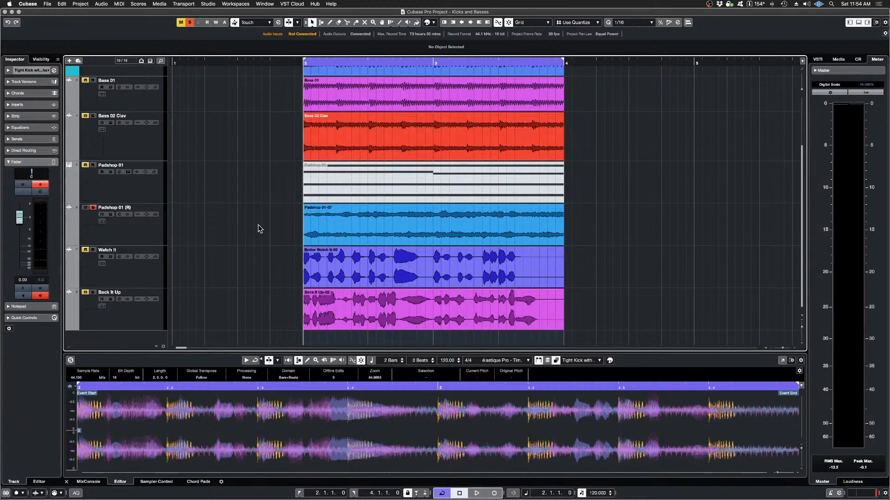
key("space")
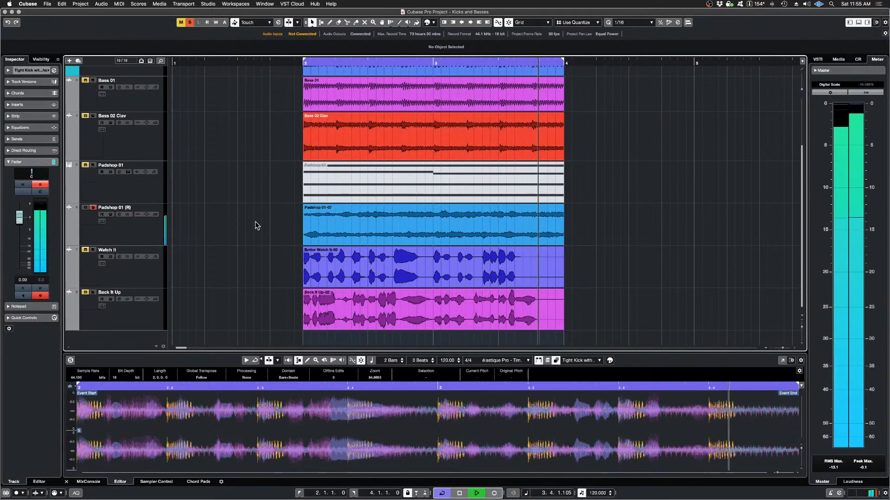
key("space")
Step: Open the Tight Kick with Highs and Padshop 01-07 events together in the SpectraLayers extension and enlarge its editor
scroll(255, 225, "up", 1)
scroll(255, 226, "up", 2)
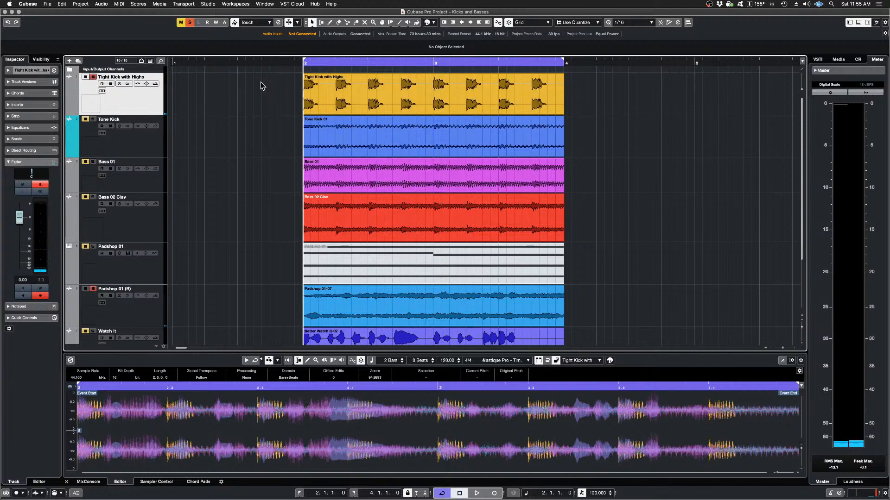
left_click(356, 95)
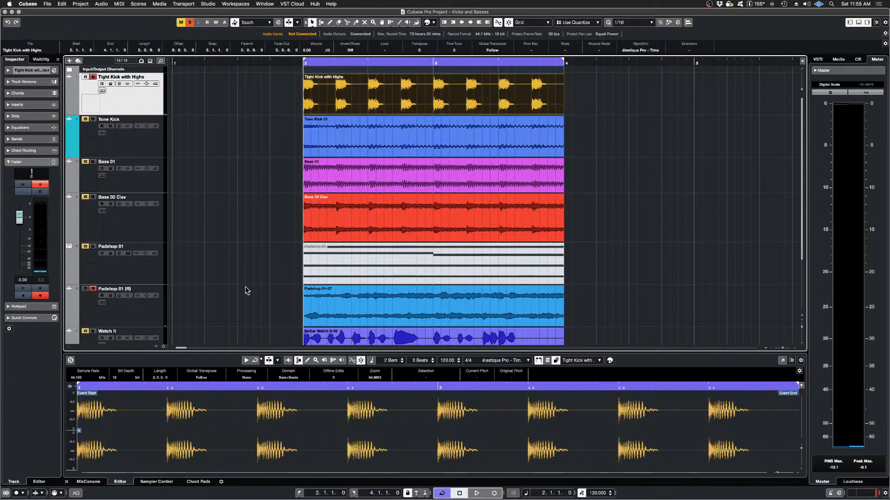
scroll(253, 279, "down", 2)
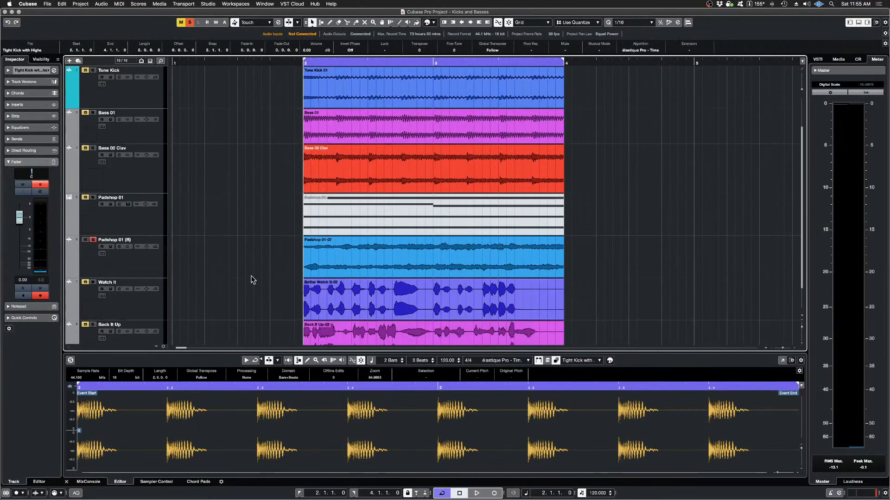
left_click(331, 256, "shift")
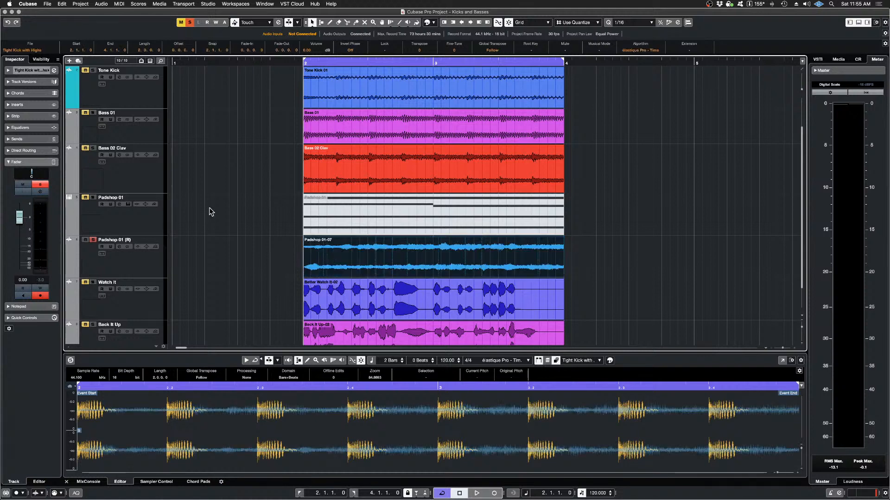
scroll(208, 206, "up", 2)
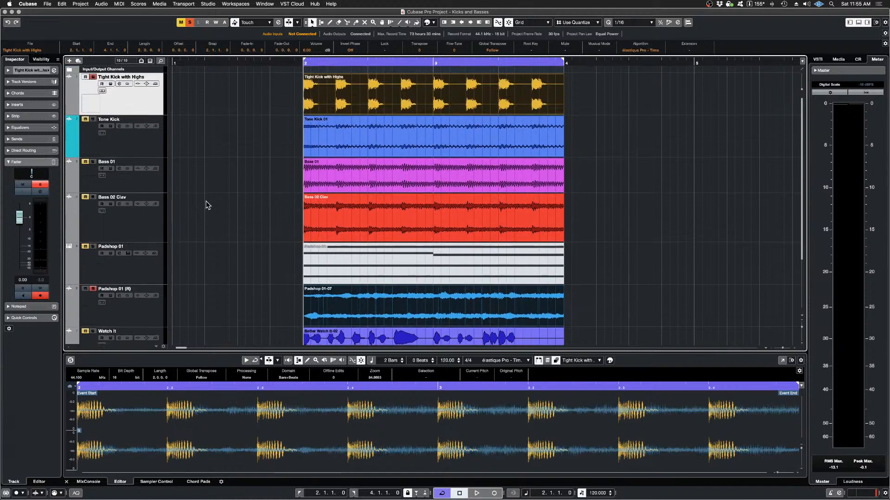
left_click(100, 4)
mouse_move(129, 71)
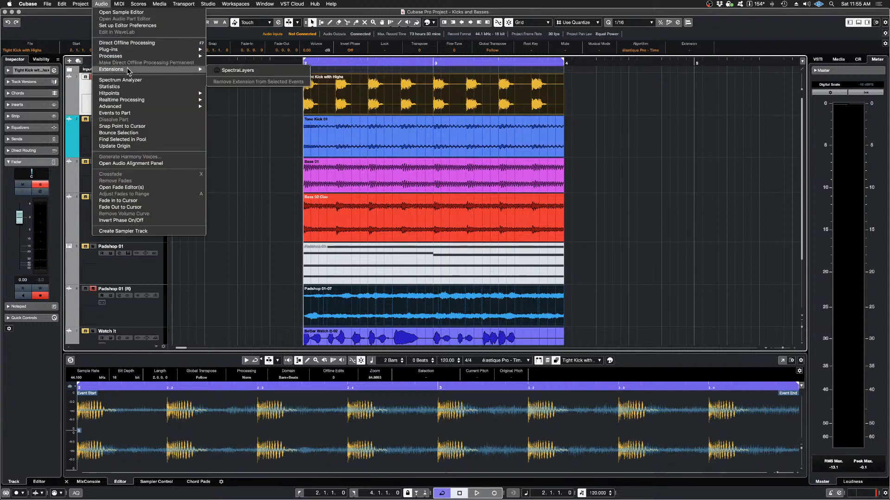
left_click(252, 71)
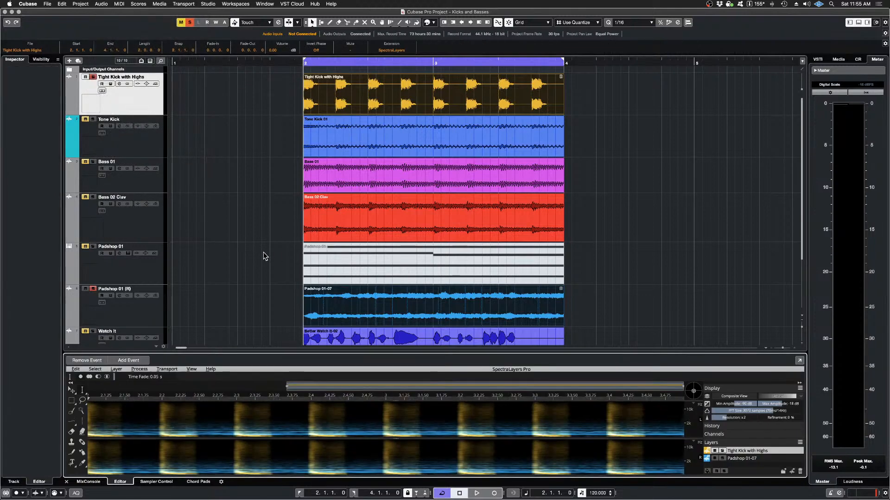
left_click_drag(526, 352, 526, 148)
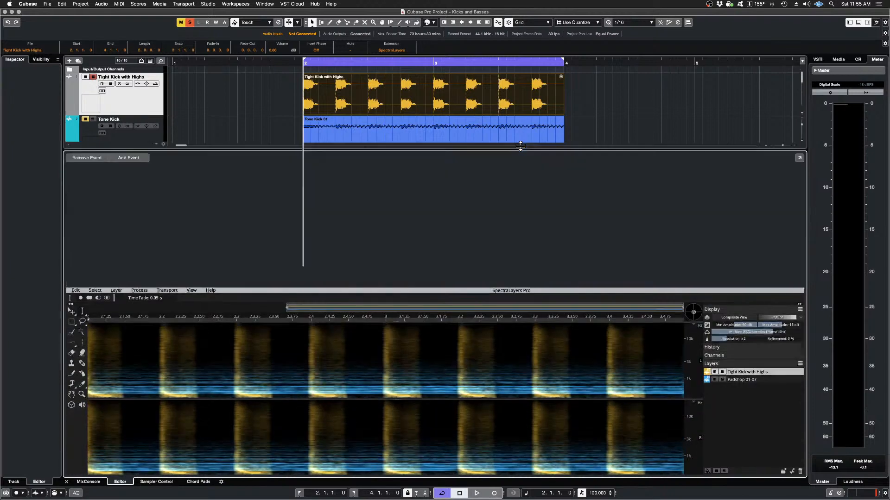
Step: Imprint the Padshop 01-07 layer with the Mold operation from Tight Kick with Highs, using 8-pixel margins at 100% strength, and play the result
left_click(738, 253)
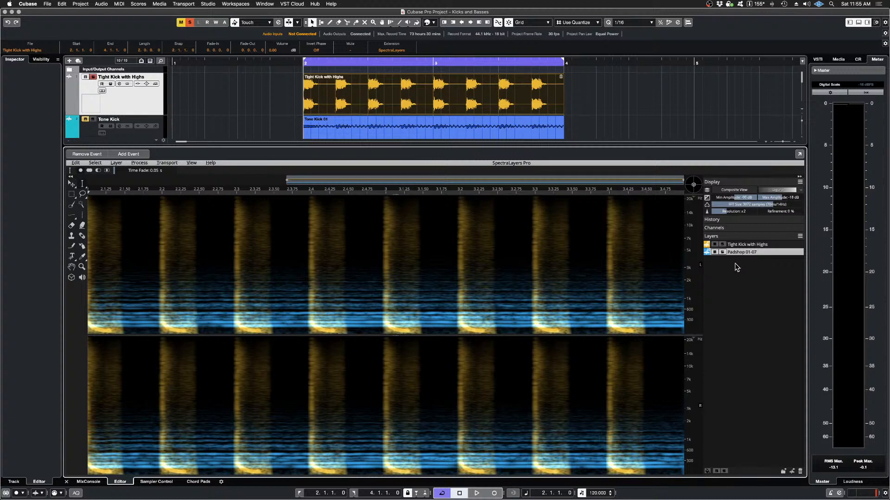
left_click(144, 165)
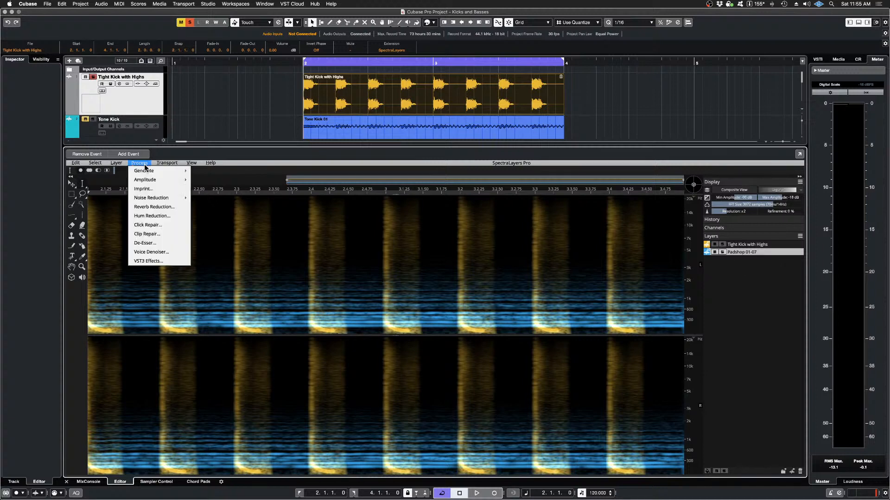
left_click(144, 190)
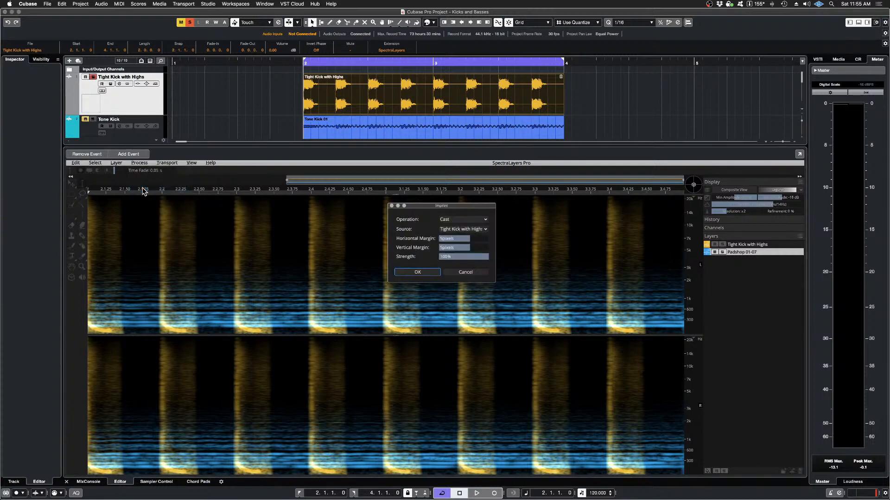
left_click(486, 220)
left_click(475, 230)
left_click_drag(465, 238, 507, 239)
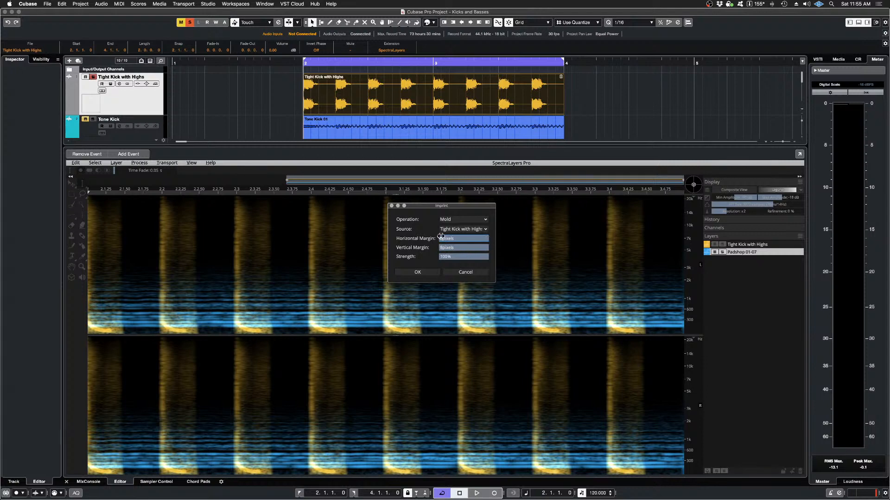
left_click(415, 273)
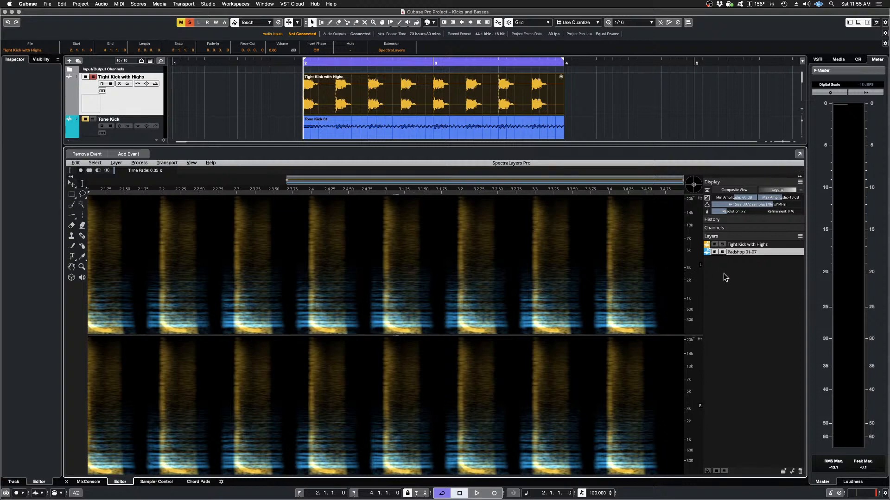
key("space")
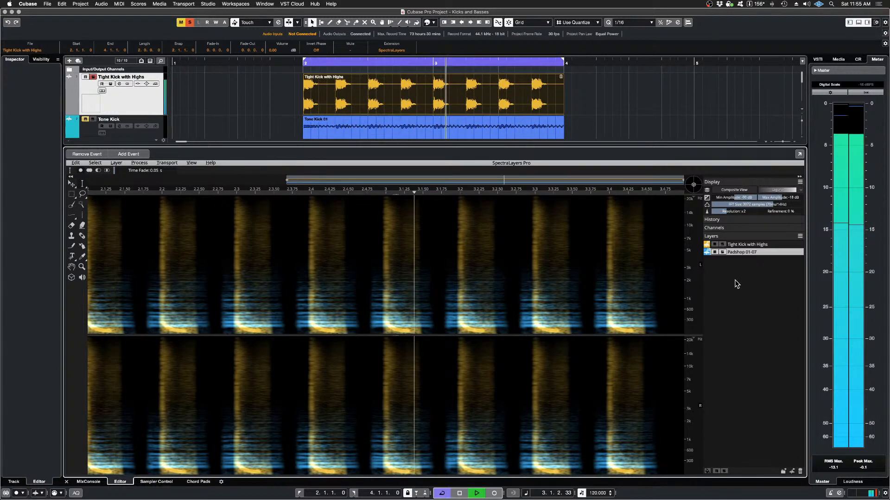
key("space")
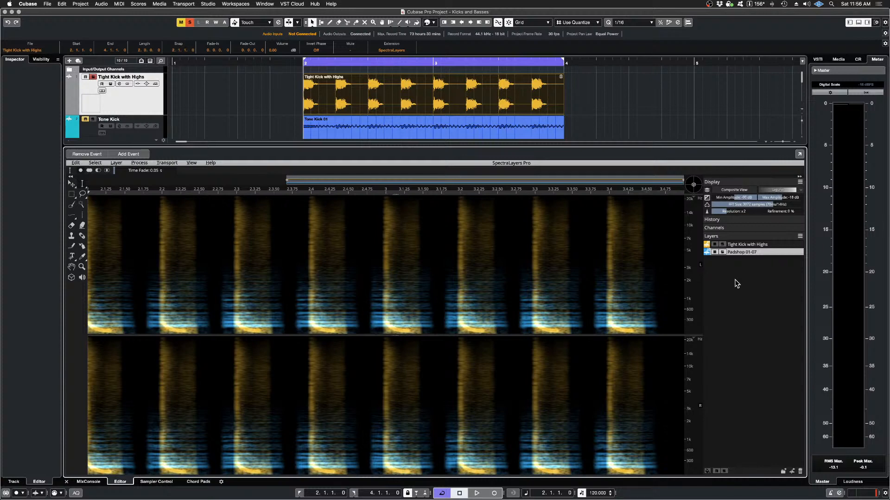
Step: Play the molded kick and pad, lock the spectrogram to 0 Hz, and replay the result while examining its low frequencies
key("space")
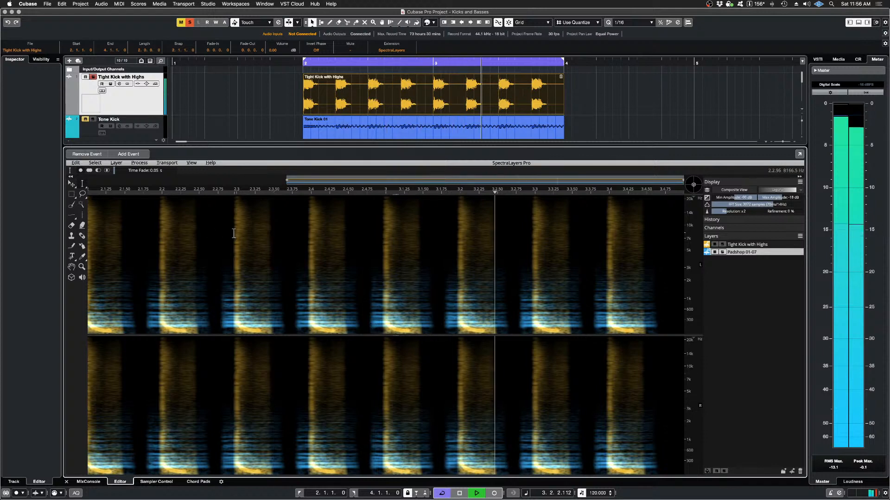
key("space")
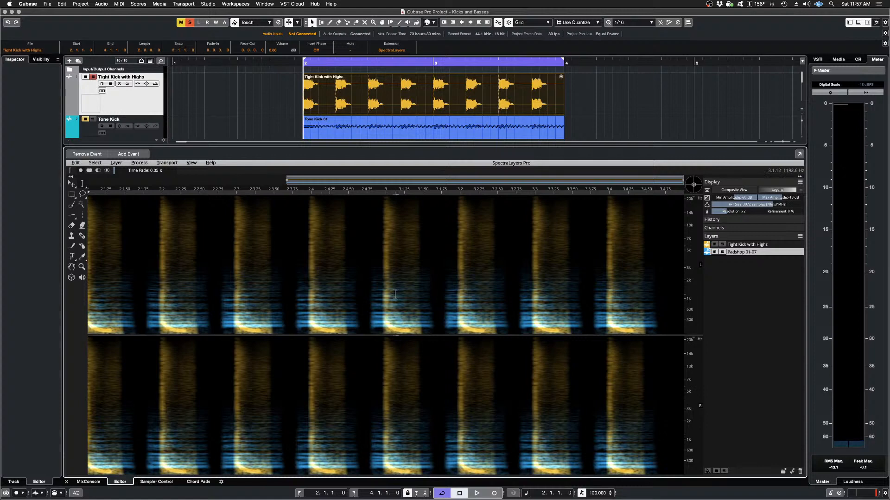
left_click(191, 162)
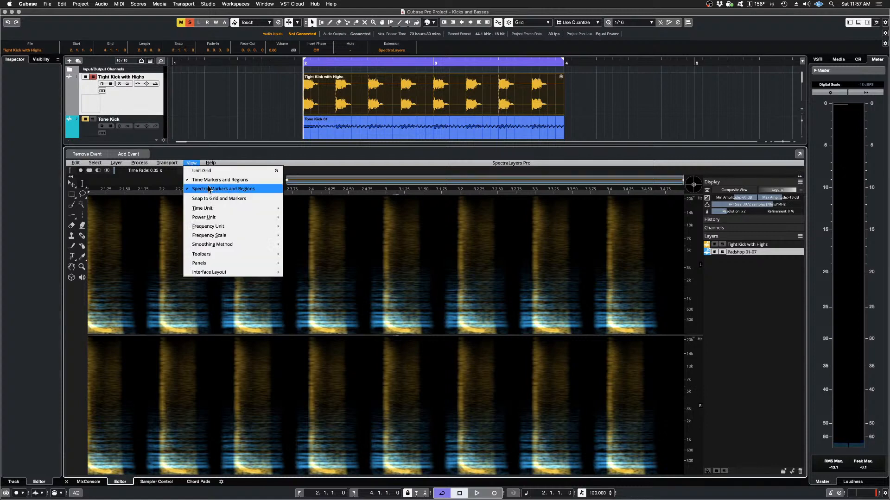
mouse_move(219, 227)
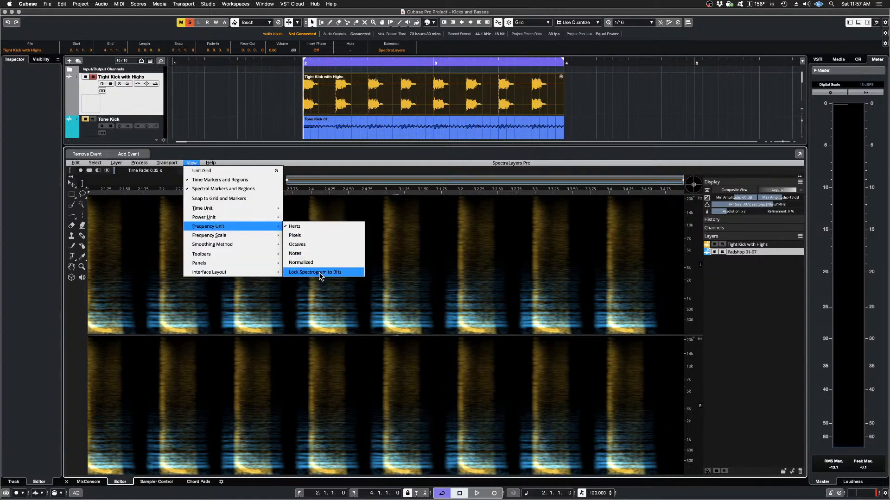
left_click(319, 273)
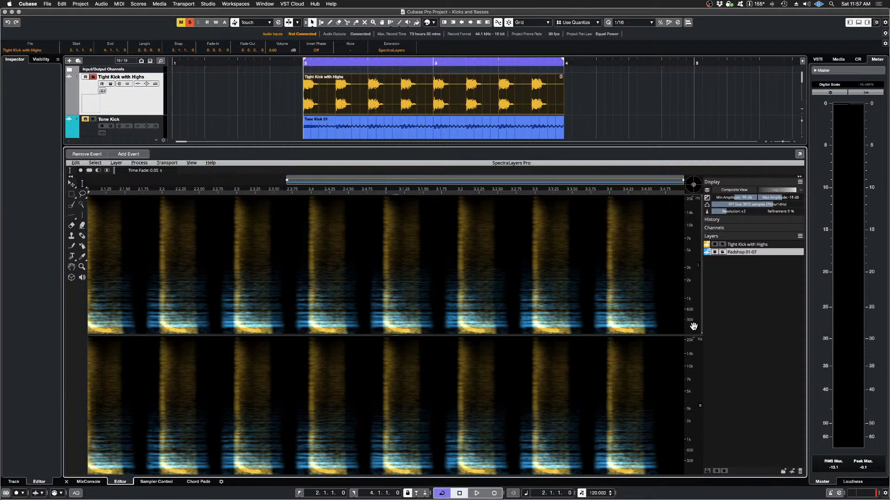
scroll(693, 325, "up", 5)
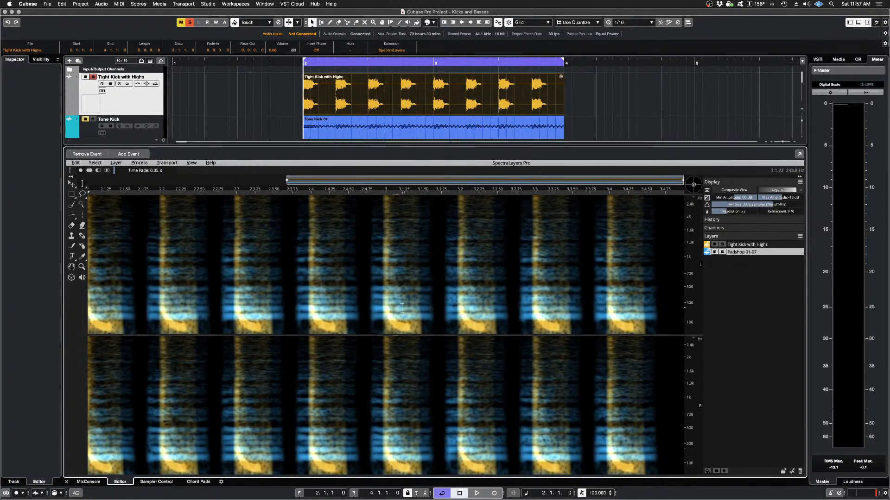
scroll(402, 308, "up", 5)
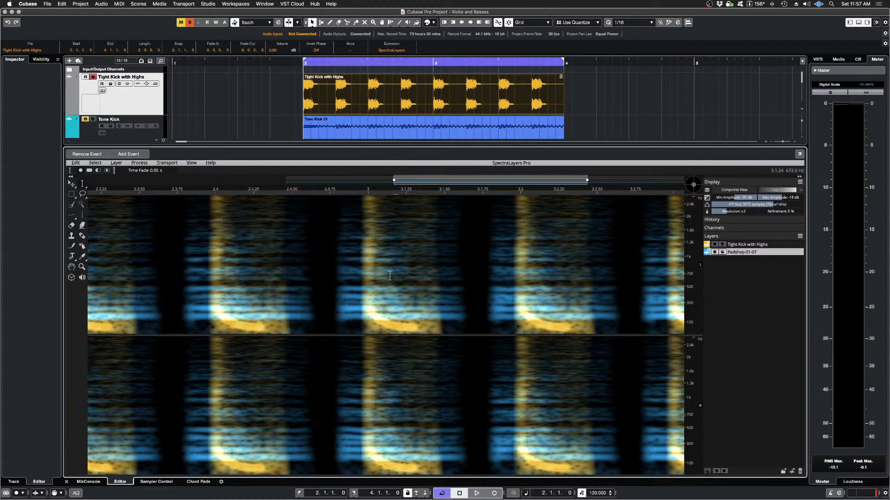
key("space")
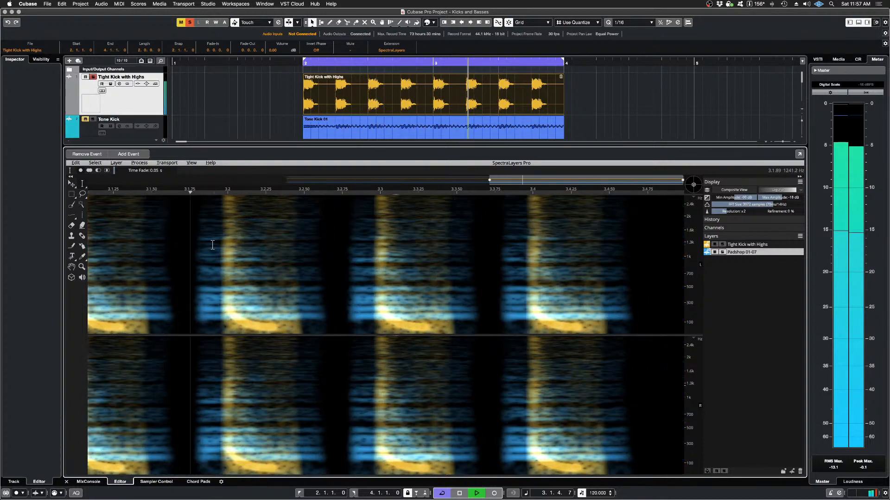
key("space")
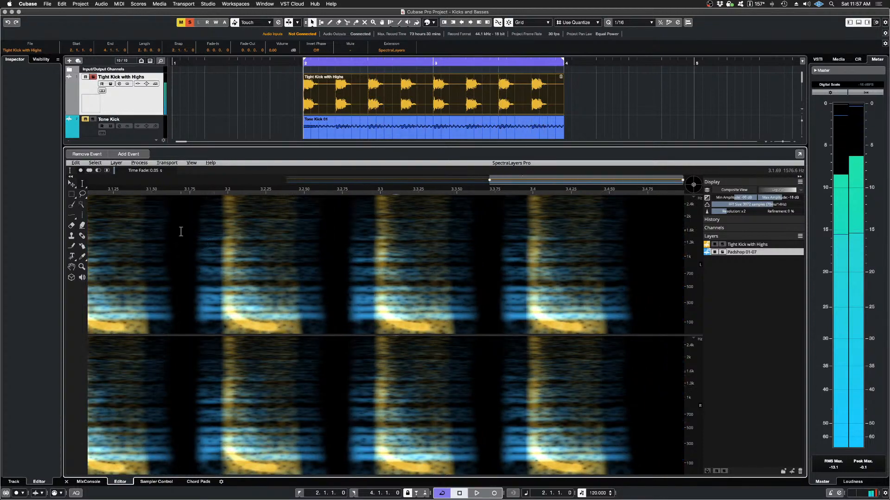
Step: Undo the 8-pixel Mold imprint on Padshop 01-07 and play the unprocessed pad with the kick
left_click(75, 163)
left_click(84, 172)
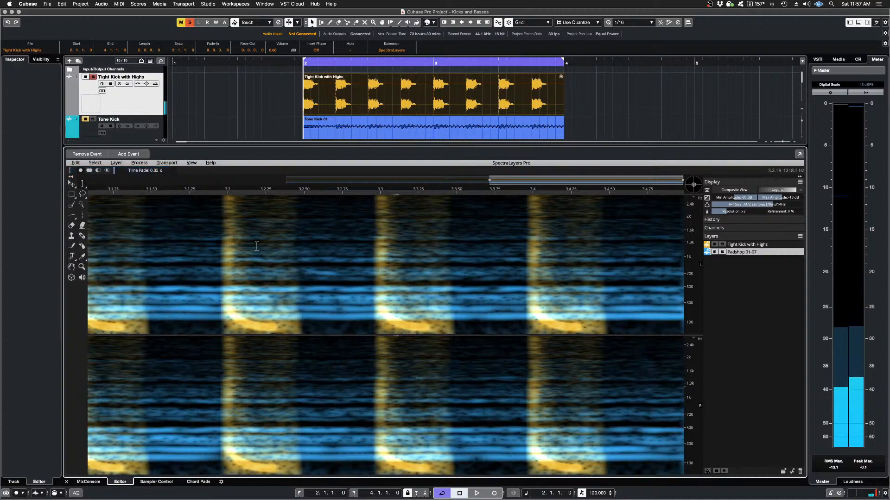
key("space")
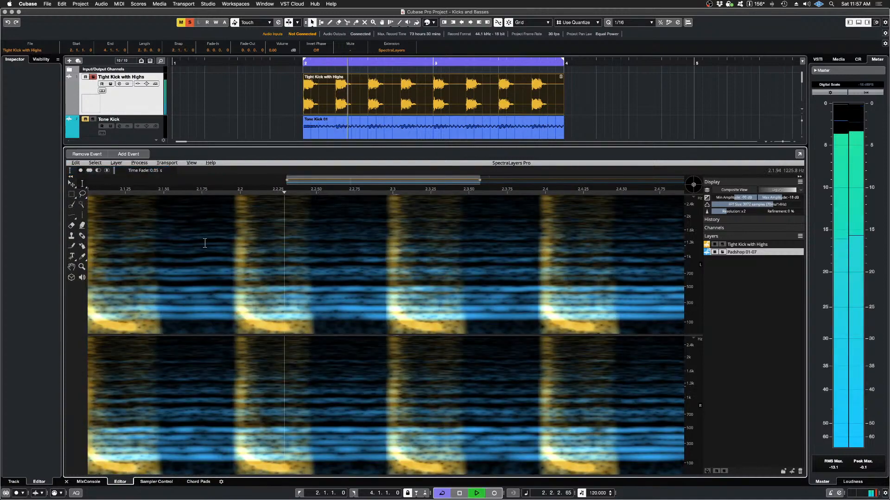
key("space")
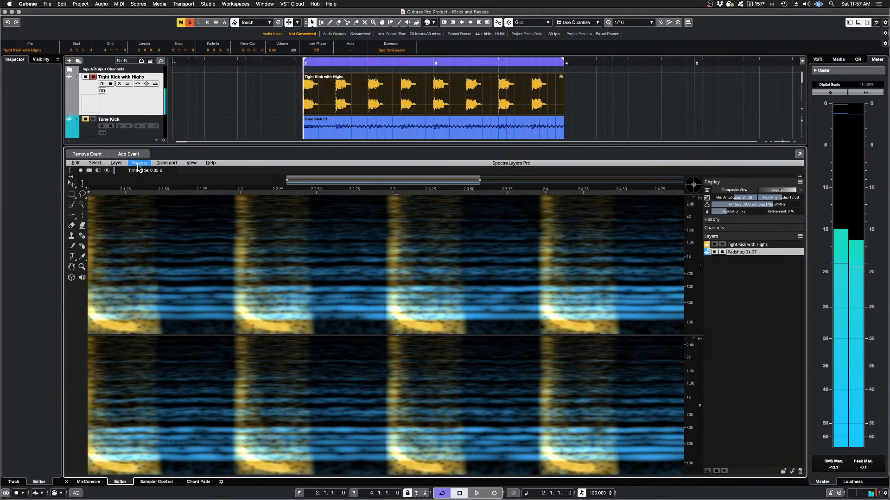
Step: Audition a Mold imprint of Tight Kick with Highs on Padshop 01-07 with 5-pixel margins at 100% strength, and undo it
left_click(139, 163)
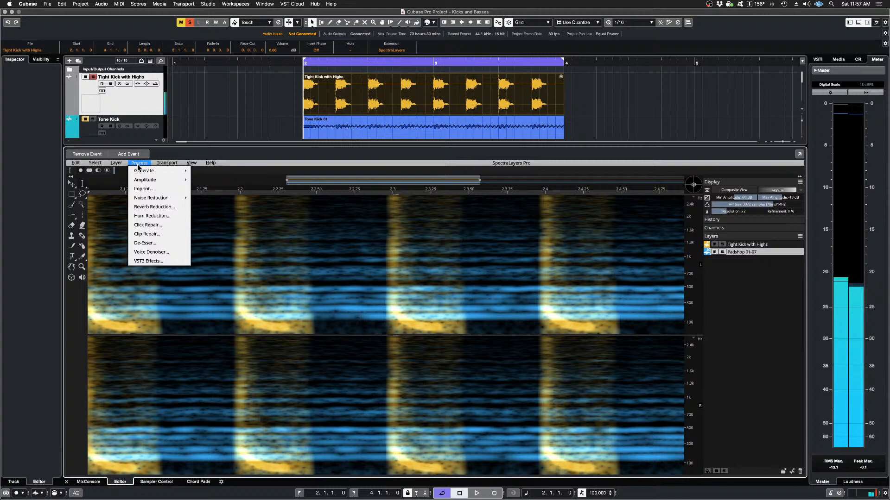
left_click(142, 189)
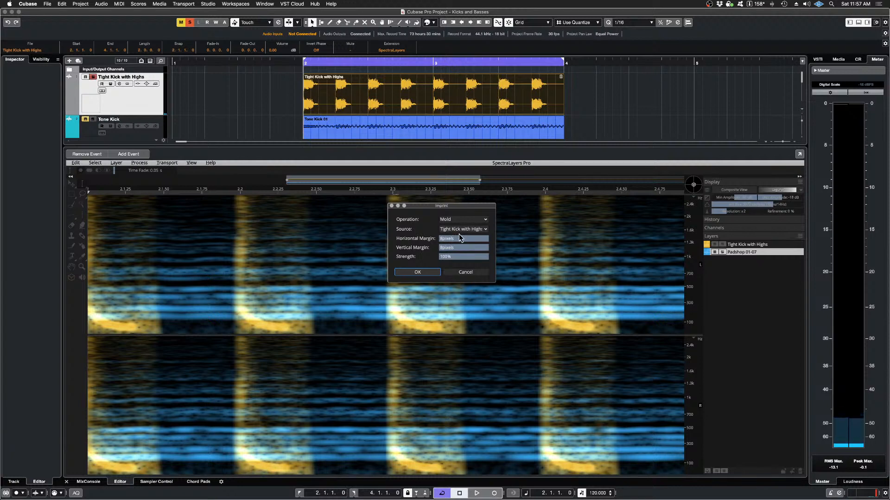
mouse_move(486, 239)
left_mouse_down()
mouse_move(474, 240)
mouse_move(485, 249)
mouse_move(477, 249)
left_mouse_up()
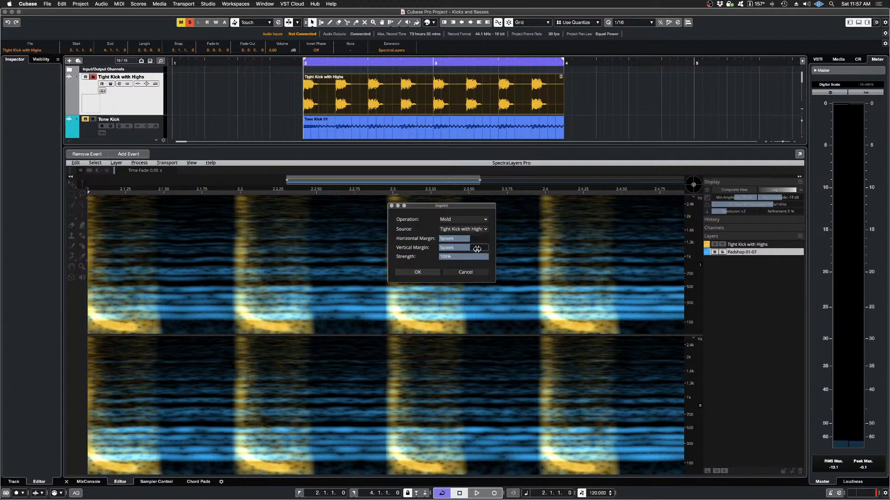
left_click(413, 273)
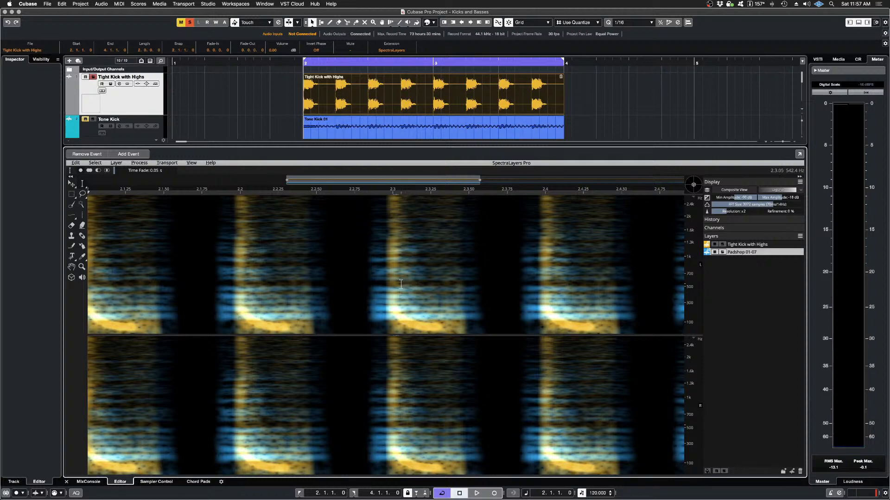
key("space")
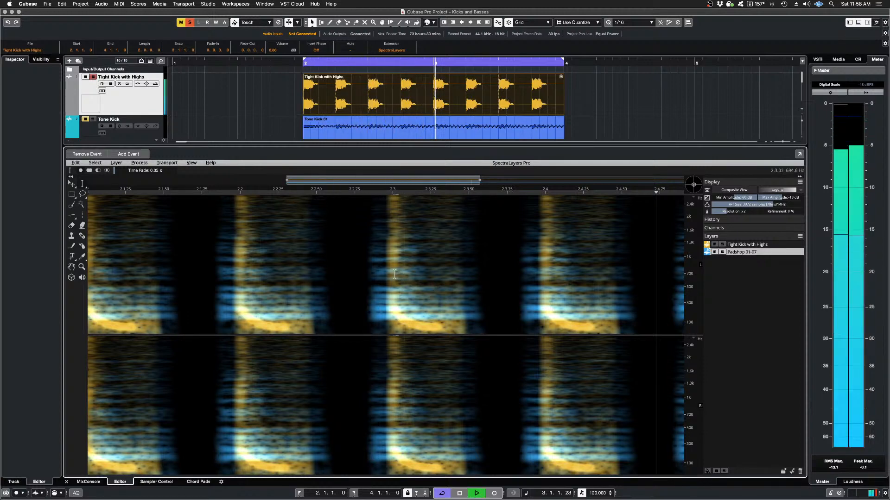
key("space")
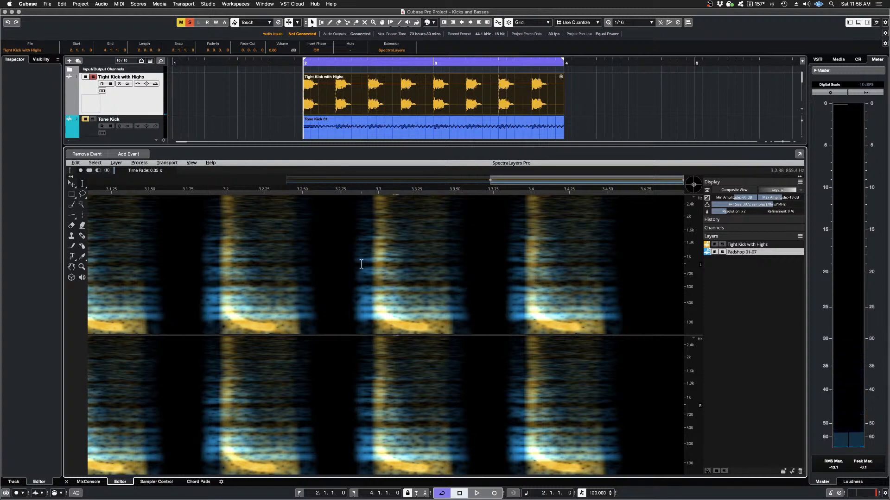
left_click(75, 163)
left_click(83, 172)
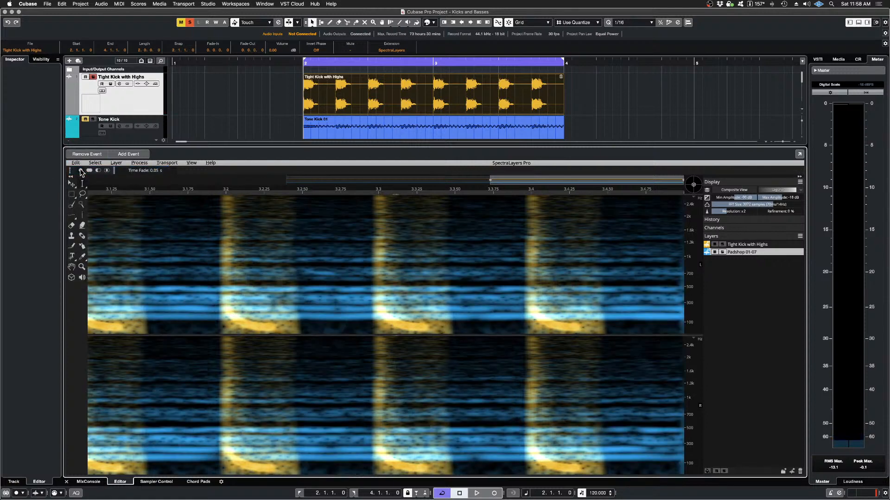
Step: Imprint Padshop 01-07 with Mold from Tight Kick with Highs, using a 0-pixel horizontal margin, 8-pixel vertical margin and 100% strength
left_click(167, 163)
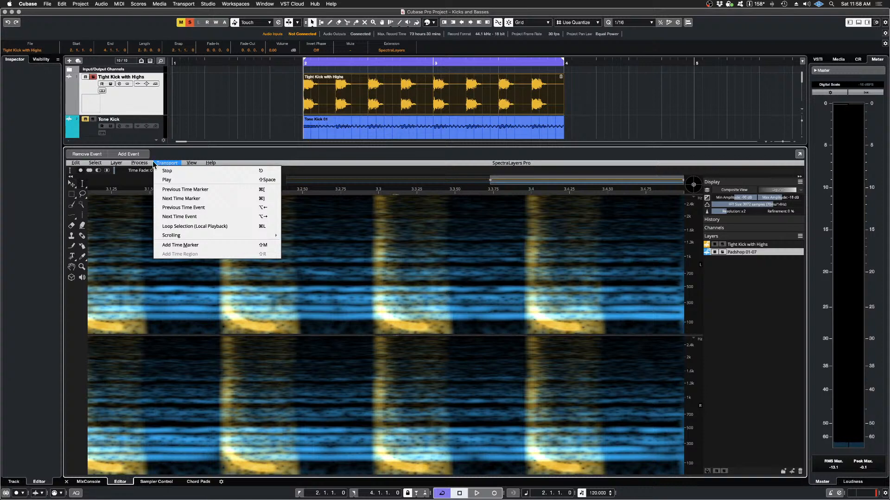
mouse_move(148, 164)
left_click(143, 188)
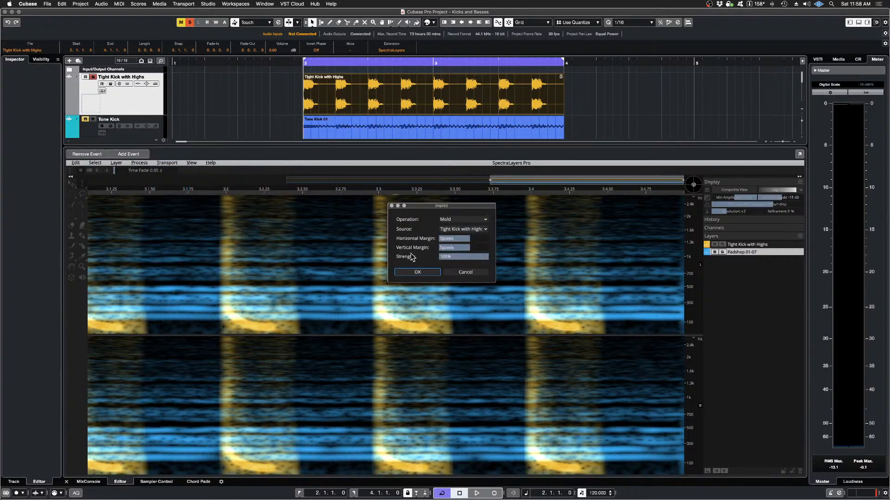
left_click_drag(466, 240, 451, 243)
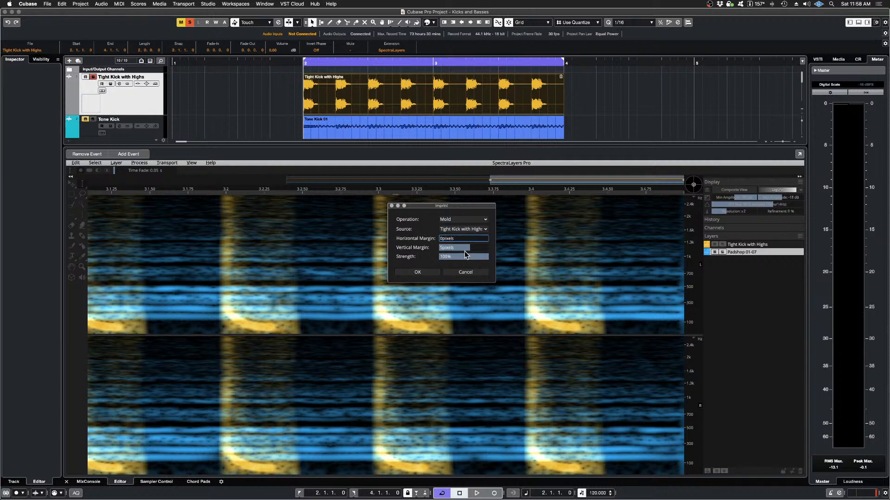
left_click_drag(467, 249, 506, 249)
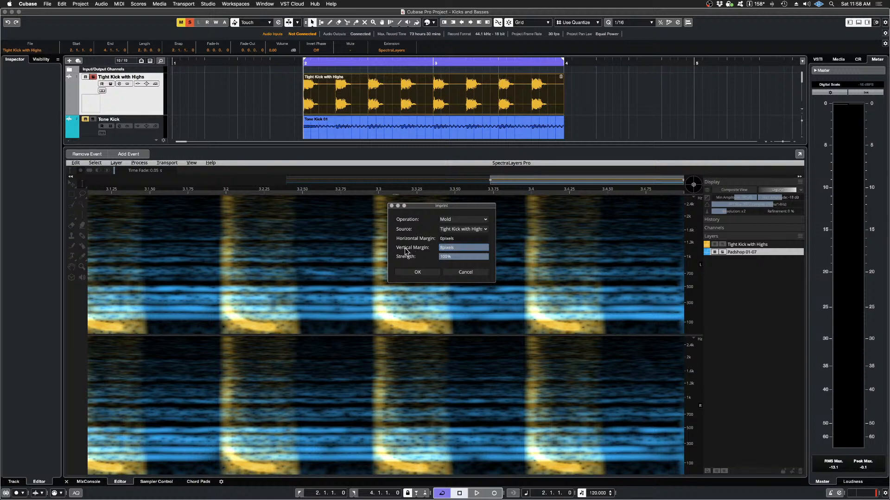
left_click(415, 273)
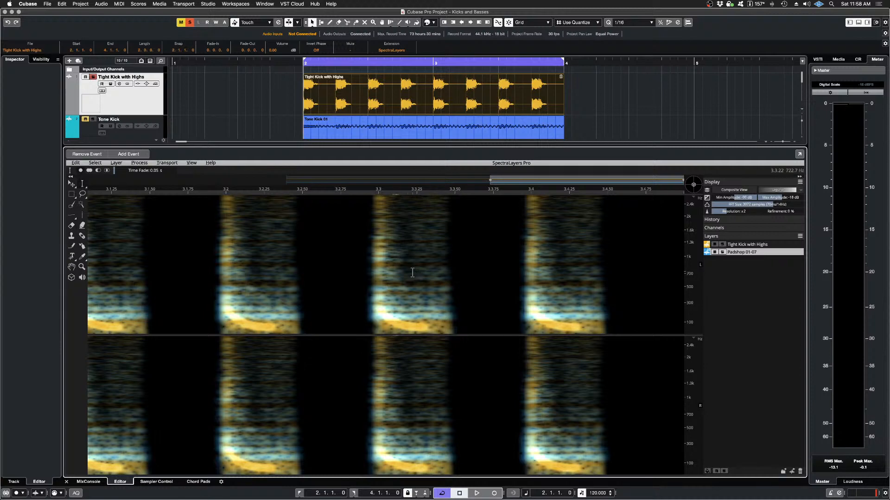
Step: Compare the molded Padshop 01-07 layer alone and with the kick by toggling its solo during playback, leaving it soloed
left_click(722, 252)
left_click(722, 252)
left_click(722, 252)
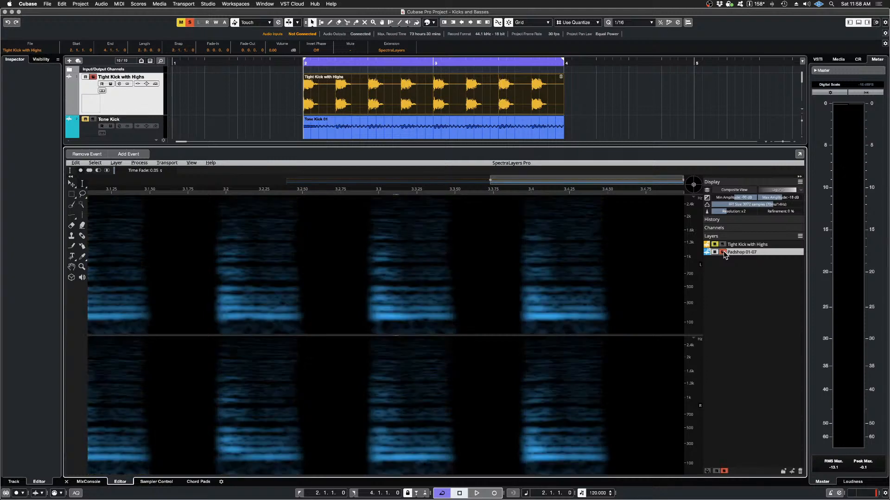
left_click(723, 253)
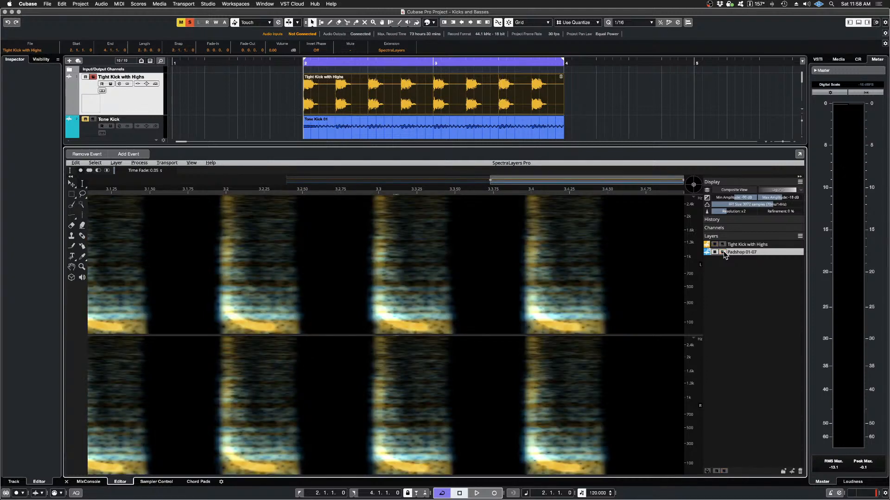
left_click(722, 252)
left_click(723, 253)
key("space")
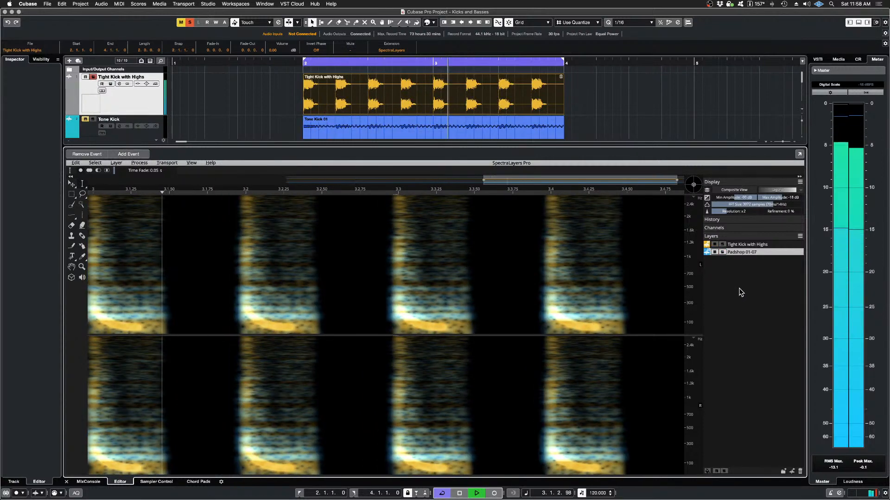
left_click(723, 252)
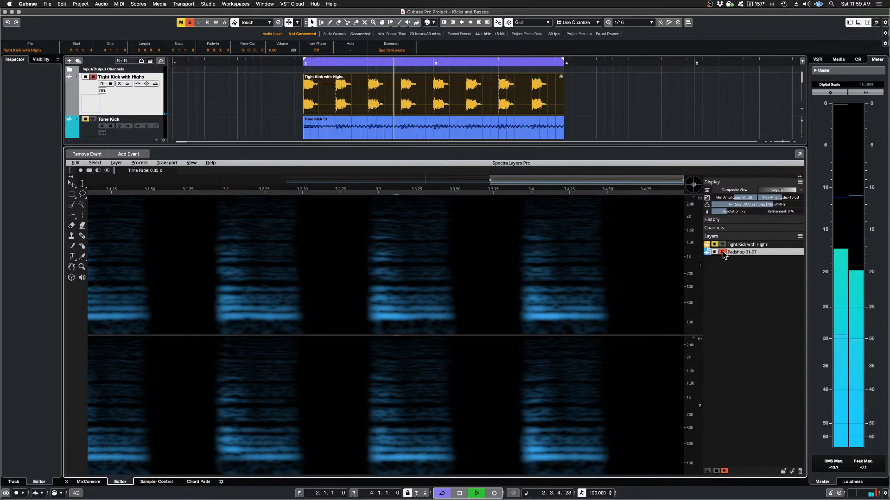
left_click(722, 252)
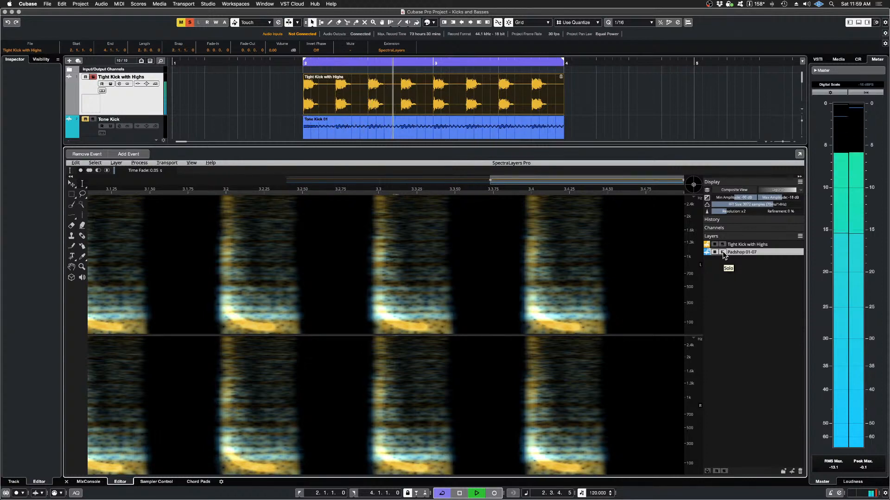
left_click(722, 252)
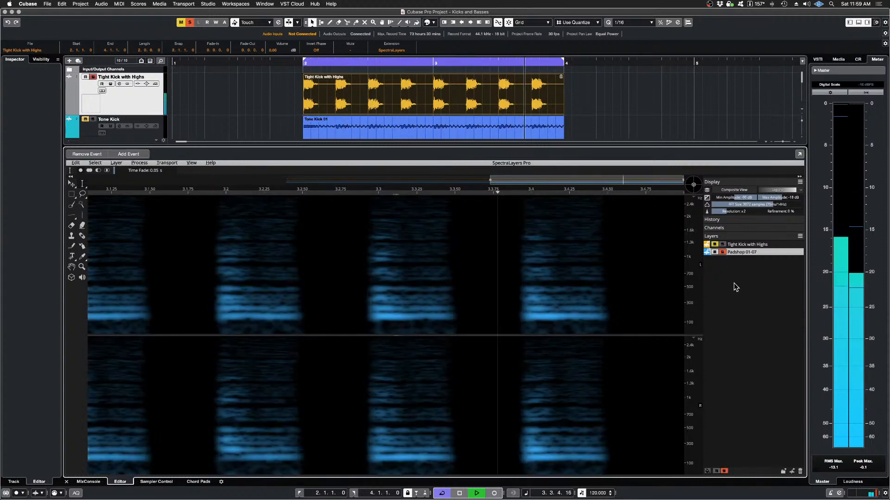
key("space")
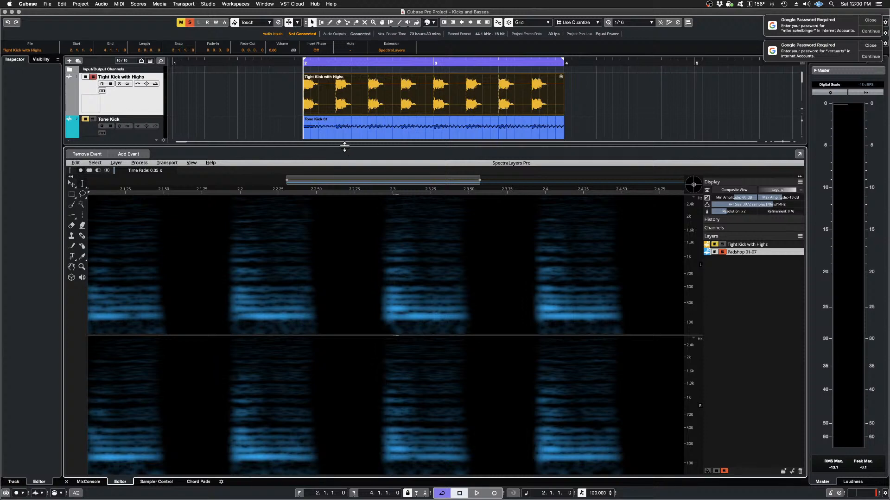
Step: Shrink the SpectraLayers editor to make room for the arrangement and look through the project's tracks
left_click_drag(344, 147, 367, 393)
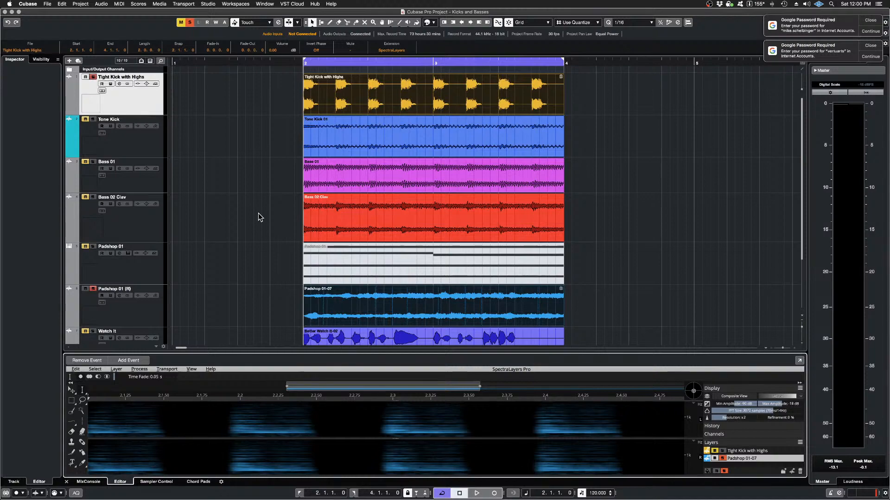
scroll(250, 96, "down", 1)
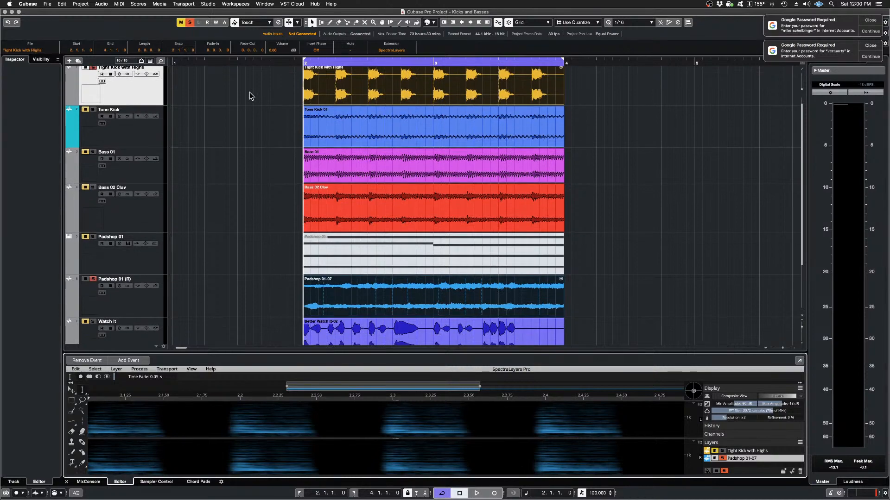
scroll(250, 96, "up", 1)
scroll(250, 97, "down", 1)
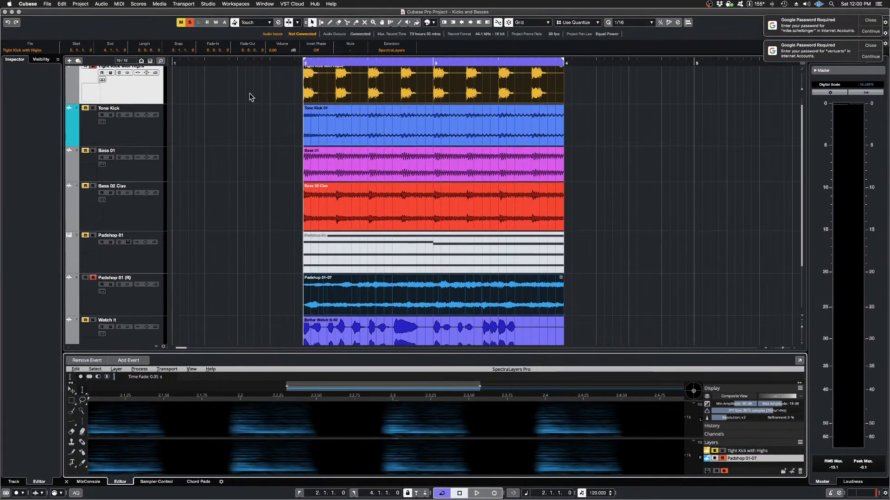
scroll(250, 95, "down", 2)
scroll(250, 96, "up", 1)
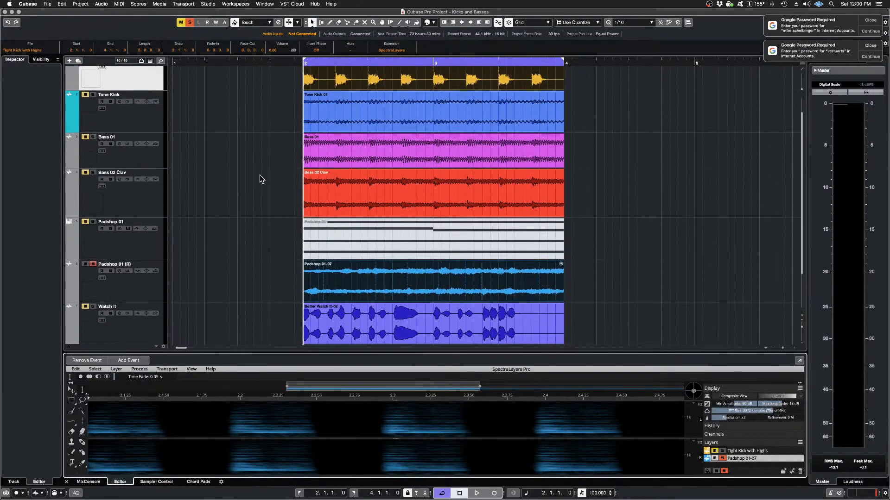
Step: Select the audio events from Tight Kick with Highs through the bottom vocal track and remove their SpectraLayers extension
scroll(257, 98, "up", 1)
left_click_drag(265, 75, 370, 340)
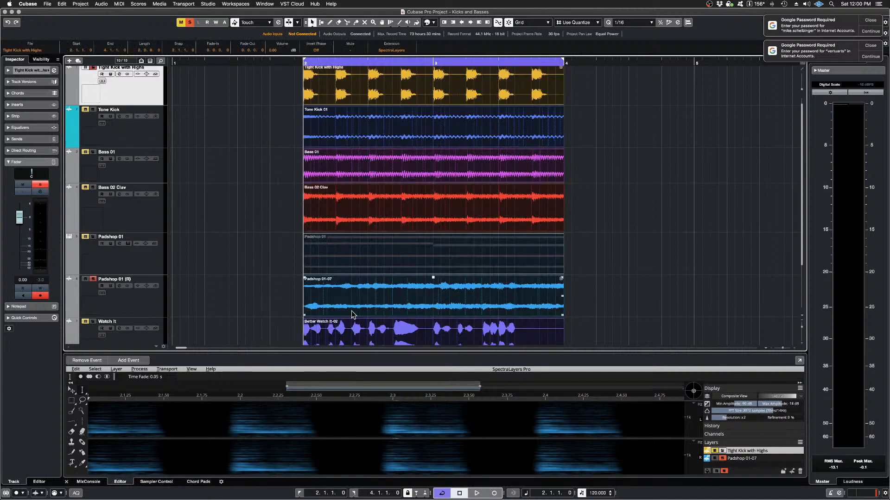
scroll(254, 177, "down", 5)
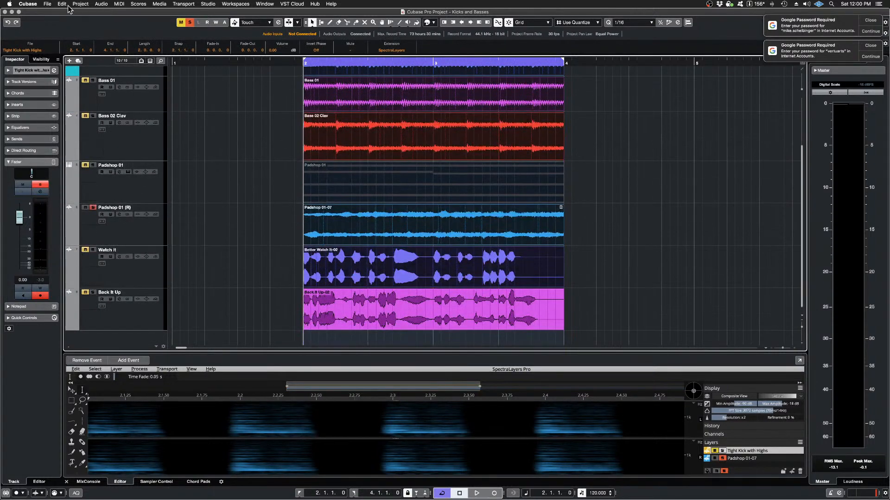
left_click(104, 5)
mouse_move(117, 69)
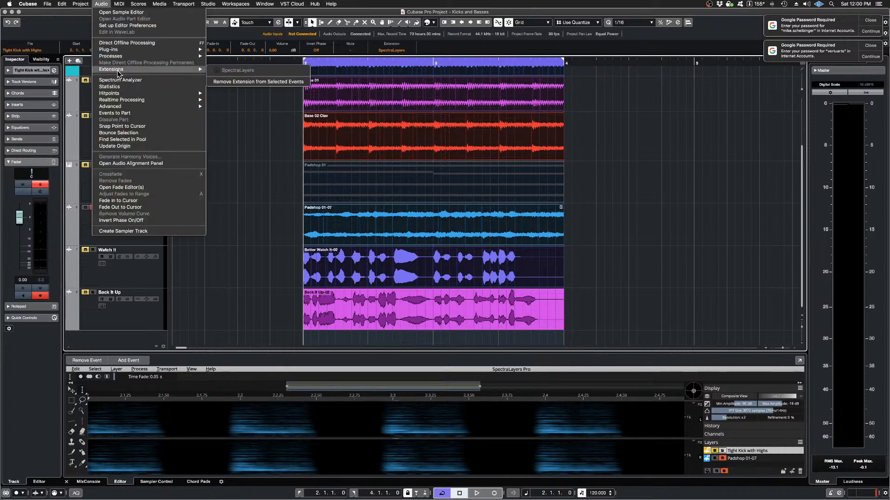
left_click(260, 82)
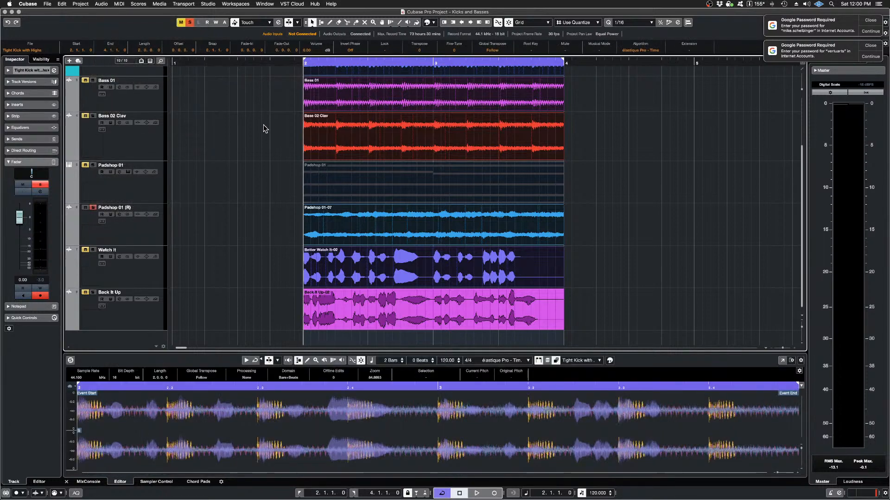
Step: Inspect the waveforms of the vocal, Padshop, bass and kick events one by one in the sample editor
left_click(254, 139)
left_click(344, 265)
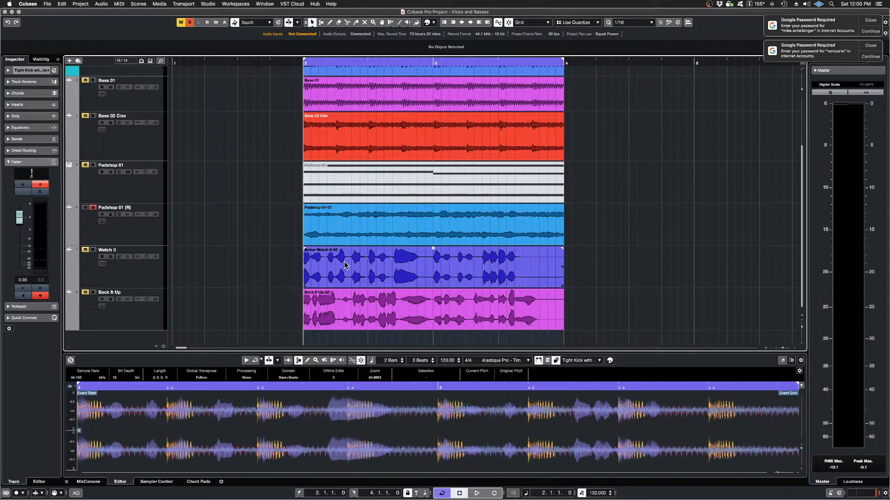
left_click(399, 315)
left_click(392, 268)
left_click(390, 234)
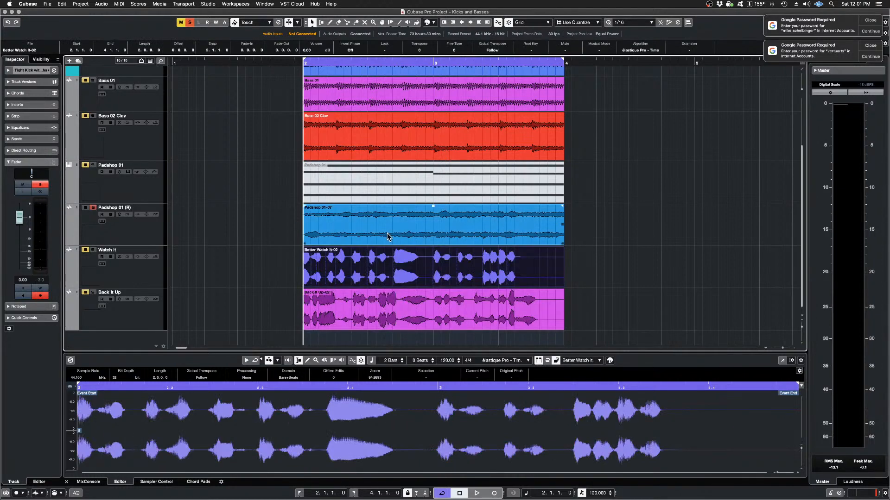
left_click(377, 136)
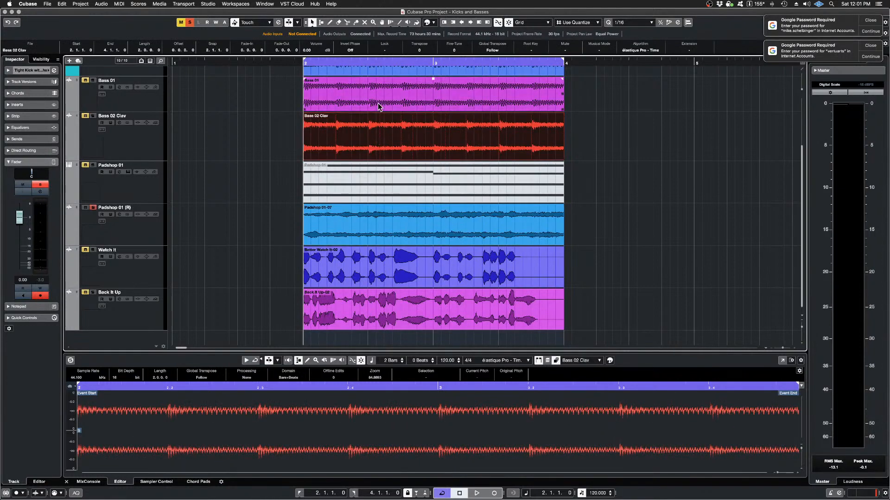
left_click(377, 103)
scroll(377, 102, "up", 3)
left_click(380, 118)
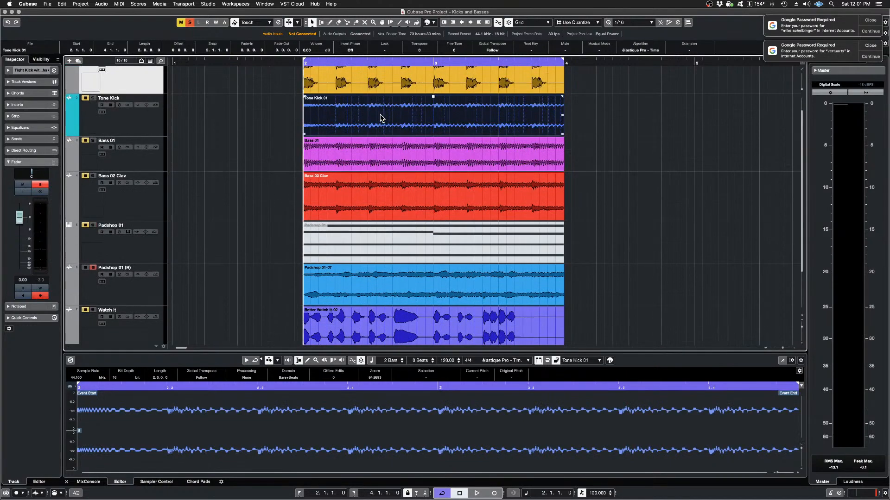
left_click(380, 82)
scroll(235, 122, "up", 2)
scroll(235, 124, "down", 3)
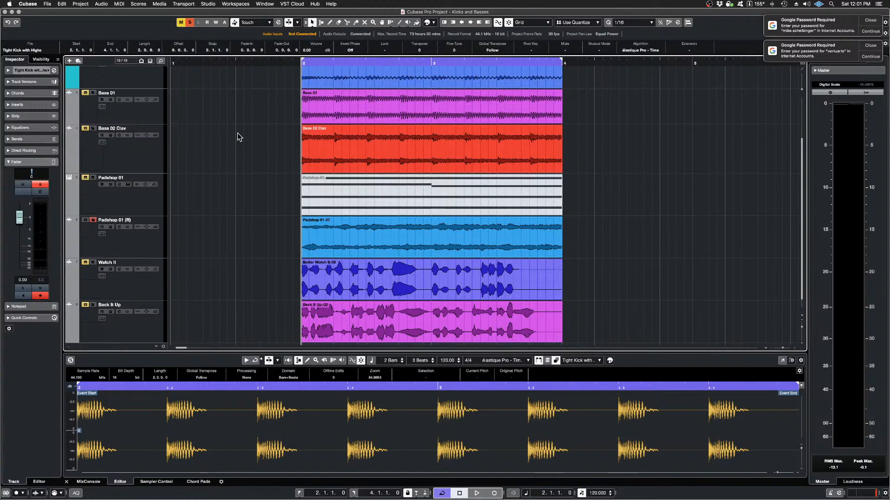
scroll(235, 137, "down", 1)
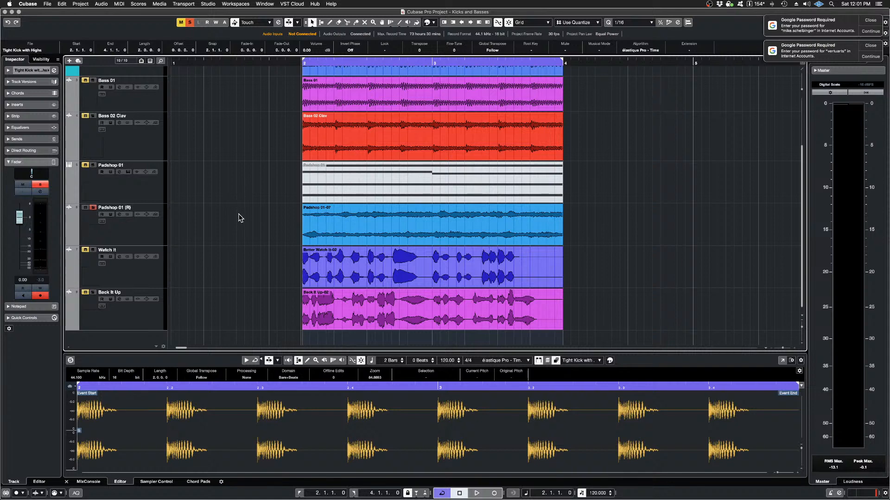
Step: Audition the kick with the Padshop 01 (R) pad, and again with the Watch It track soloed as well
key("space")
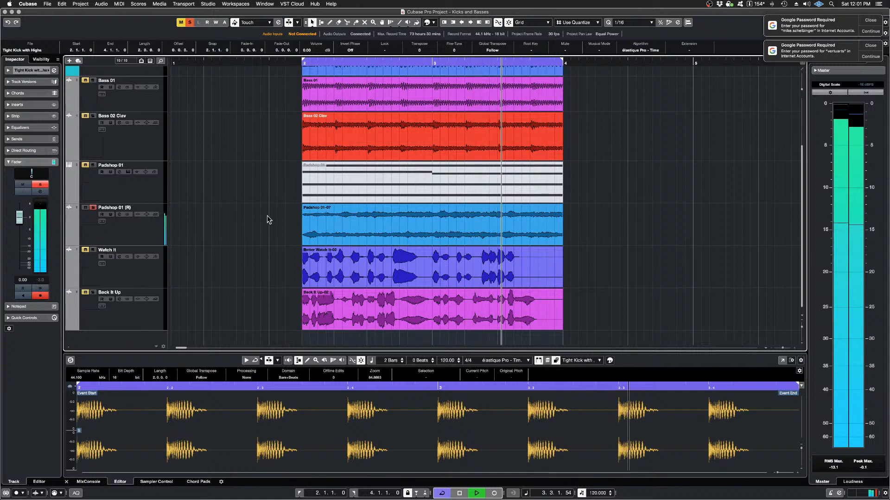
key("space")
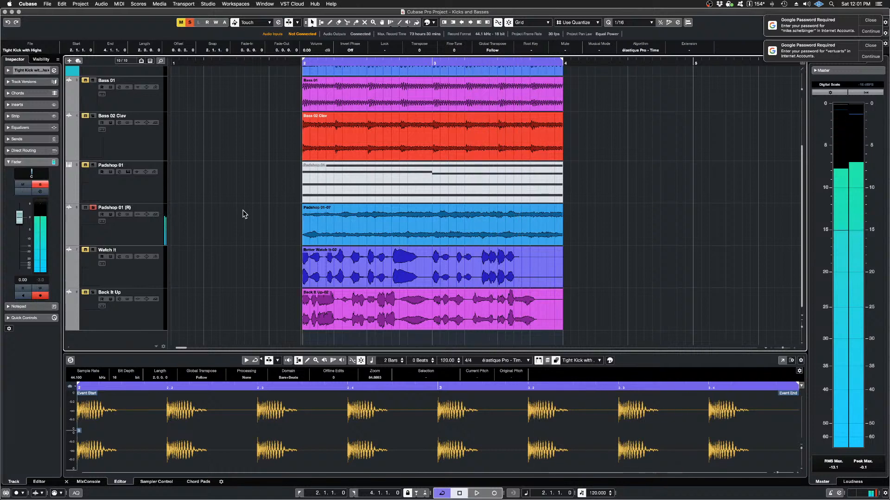
left_click(94, 251)
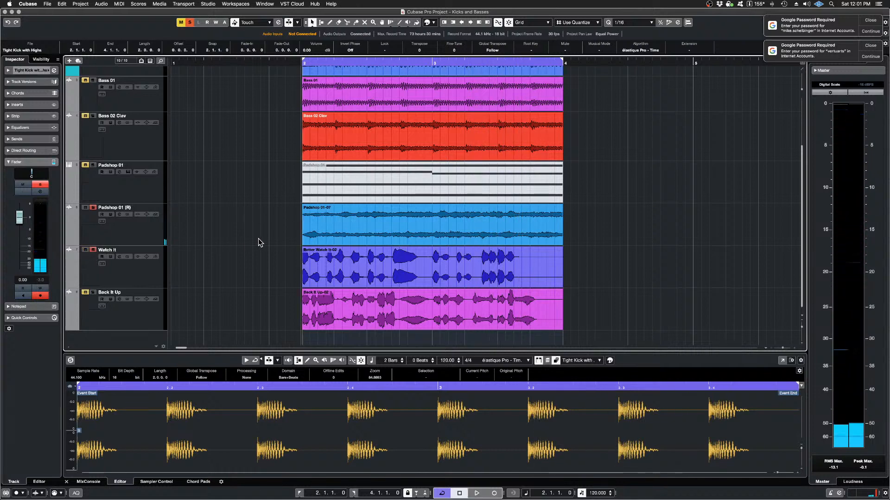
key("space")
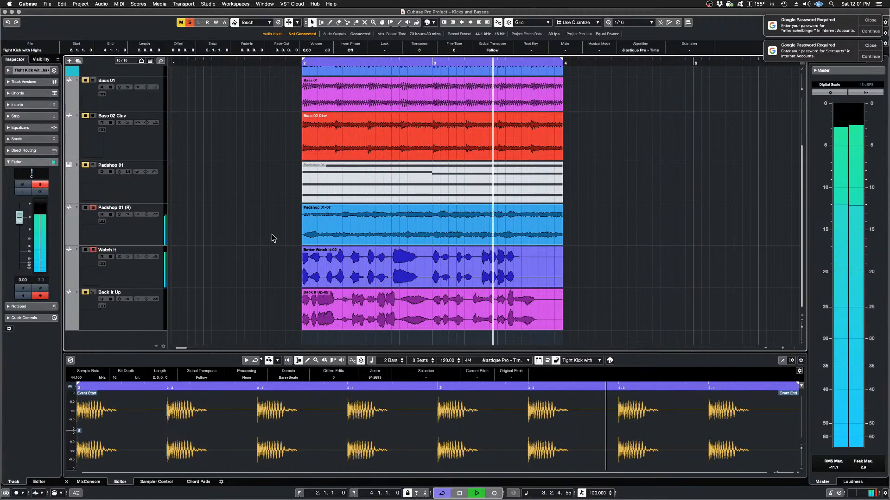
key("space")
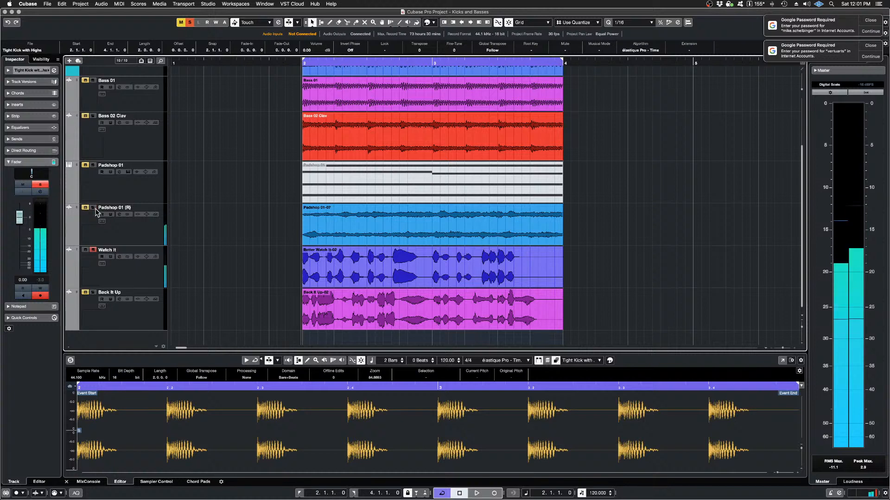
Step: Audition the kick with the Watch It vocal, leaving Padshop 01 (R) out of the solo group
left_click(318, 216)
left_click(292, 214)
key("space")
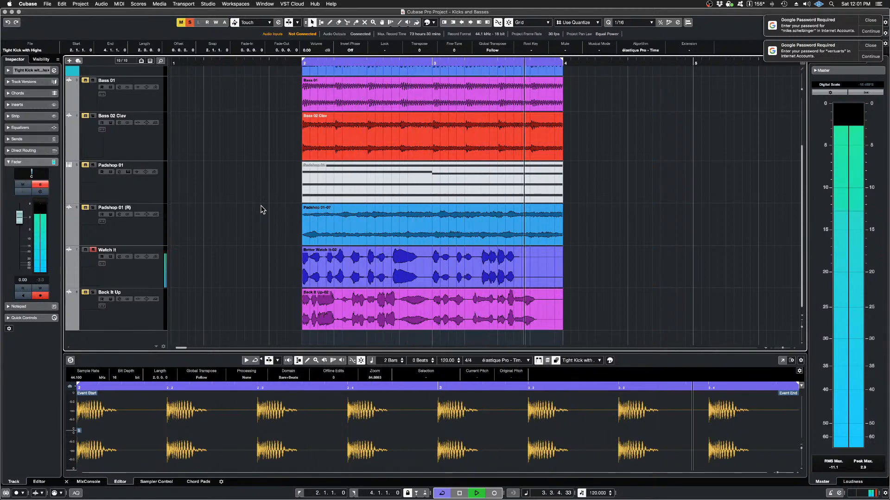
key("space")
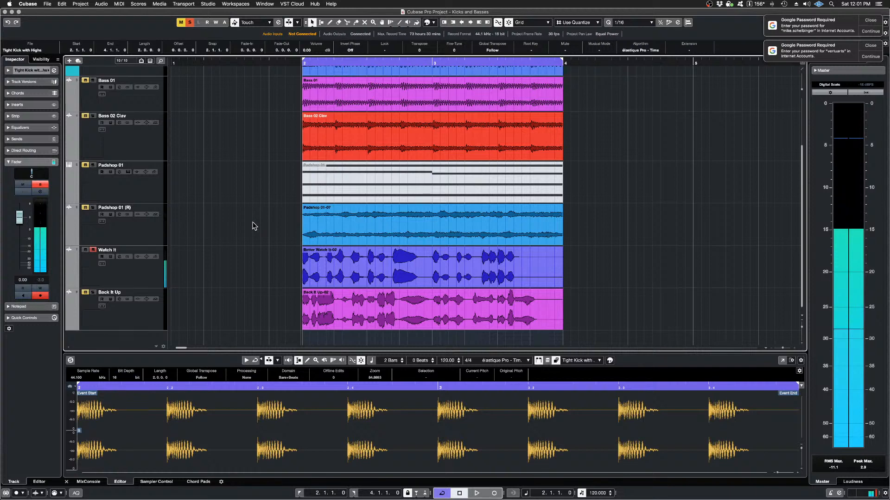
Step: Open the Padshop 01-07 and Better Watch It-02 events together in the SpectraLayers extension
left_click(240, 222)
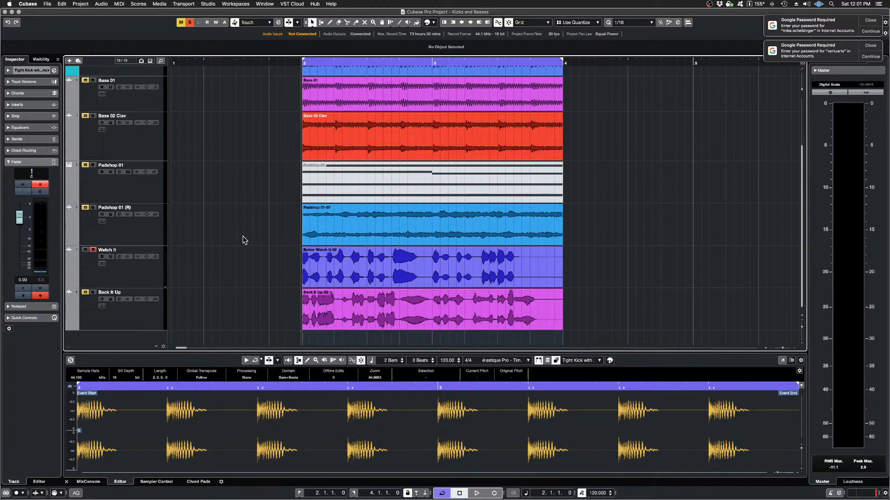
left_click(321, 227)
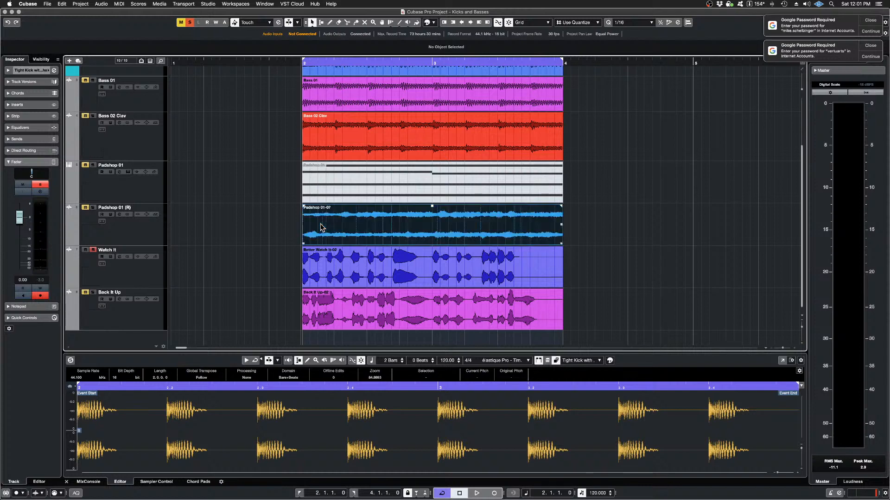
left_click(330, 269, "shift")
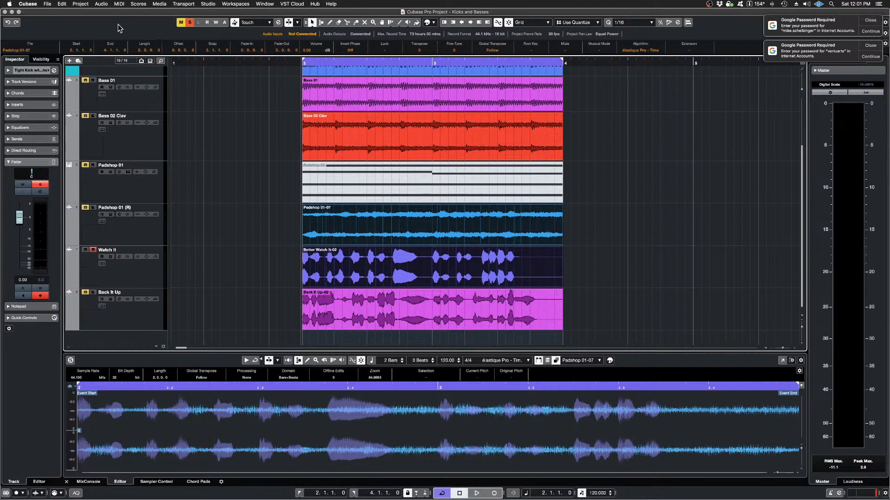
left_click(102, 4)
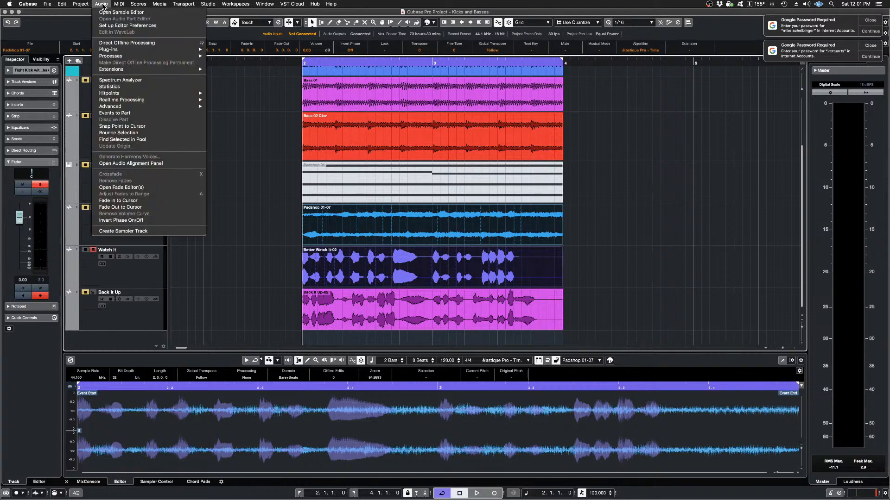
mouse_move(132, 68)
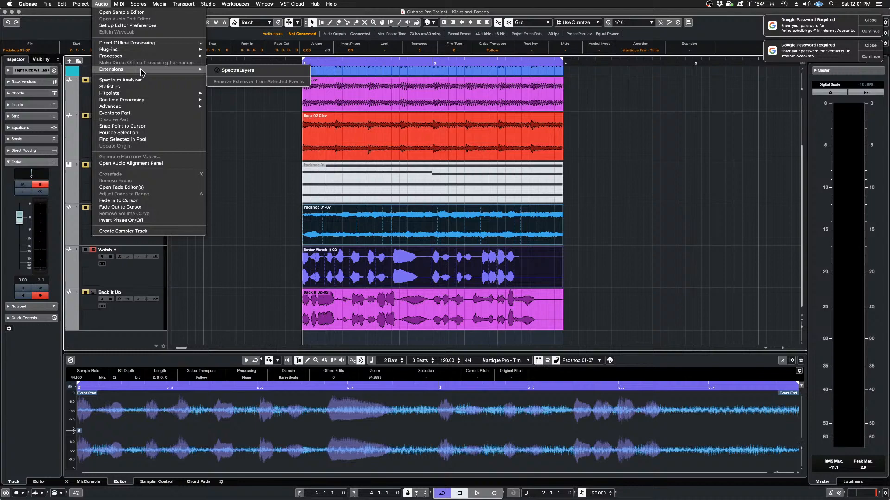
left_click(237, 70)
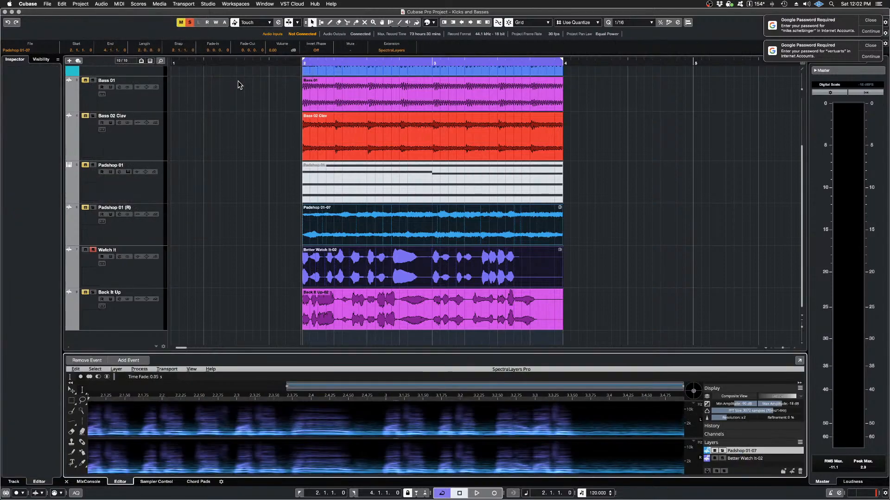
Step: Solo the Padshop 01 (R) track again and enlarge the SpectraLayers editor
left_click_drag(466, 353, 445, 430)
left_click(96, 208)
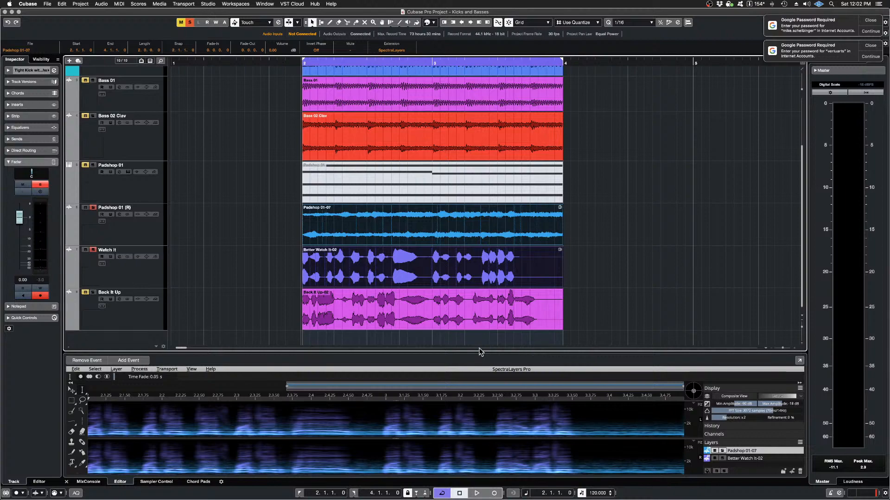
left_click_drag(480, 353, 452, 176)
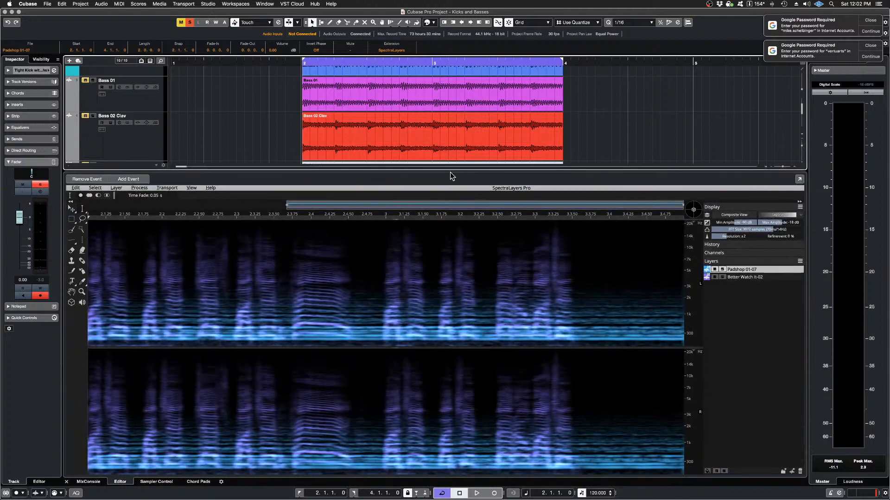
Step: Solo the Better Watch It-02 layer in SpectraLayers and play it
left_click(724, 280)
left_click(722, 277)
key("space")
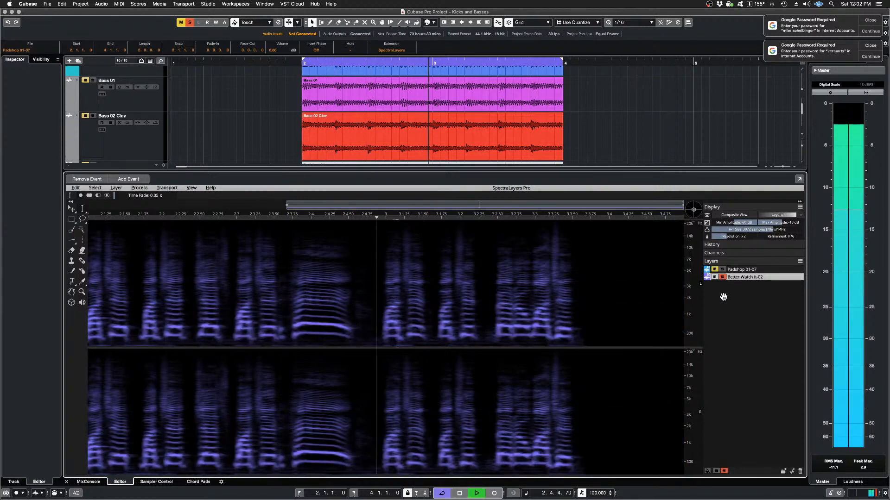
key("space")
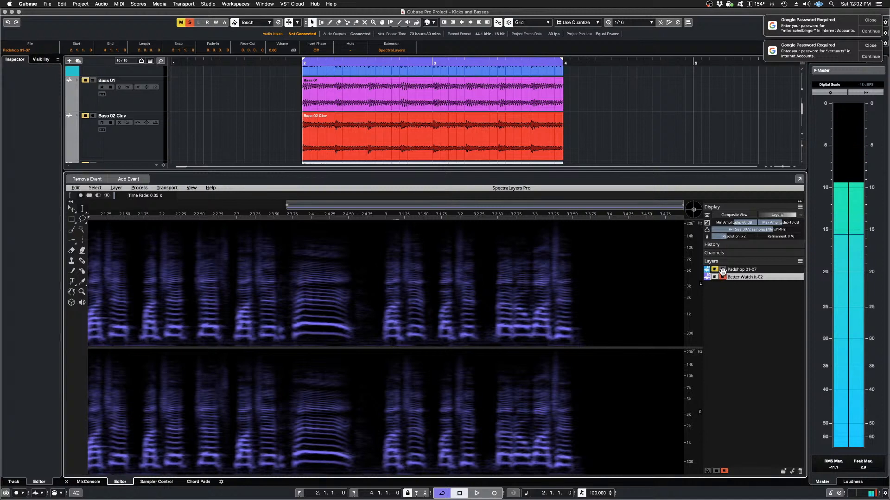
Step: Solo the Padshop 01-07 layer along with Better Watch It-02, play both together and stop playback
left_click(723, 270)
left_click(722, 269)
key("space")
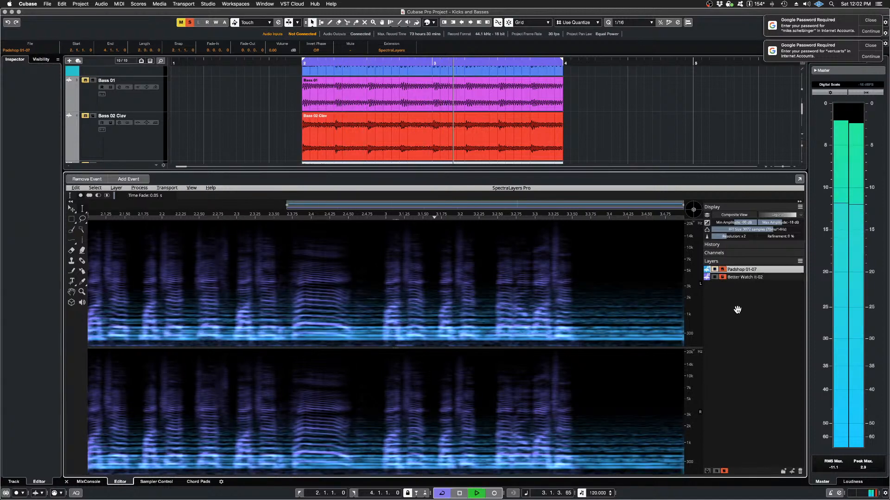
key("space")
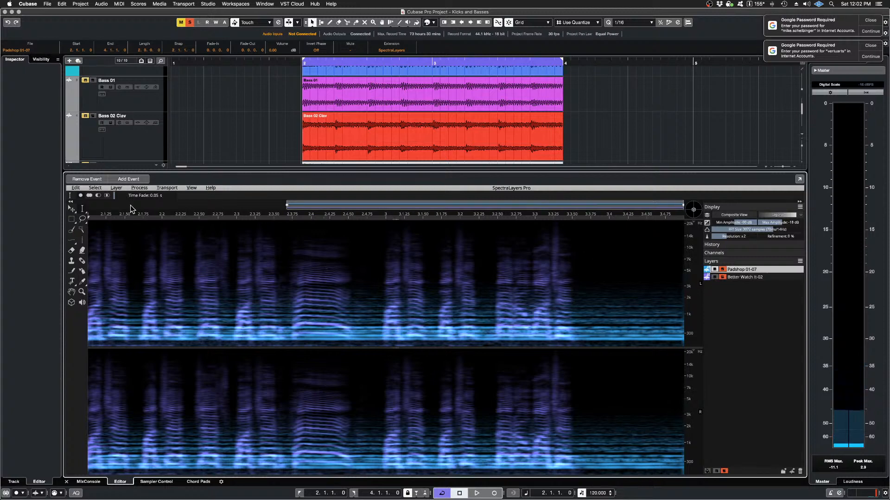
Step: Imprint Padshop 01-07 with Mold from Better Watch It-02, using 1-pixel horizontal and vertical margins and 100% strength
left_click(146, 188)
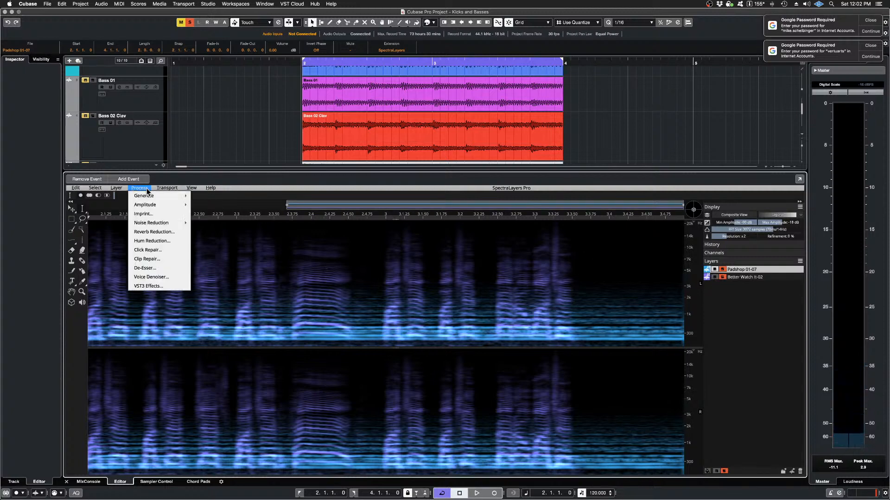
left_click(148, 216)
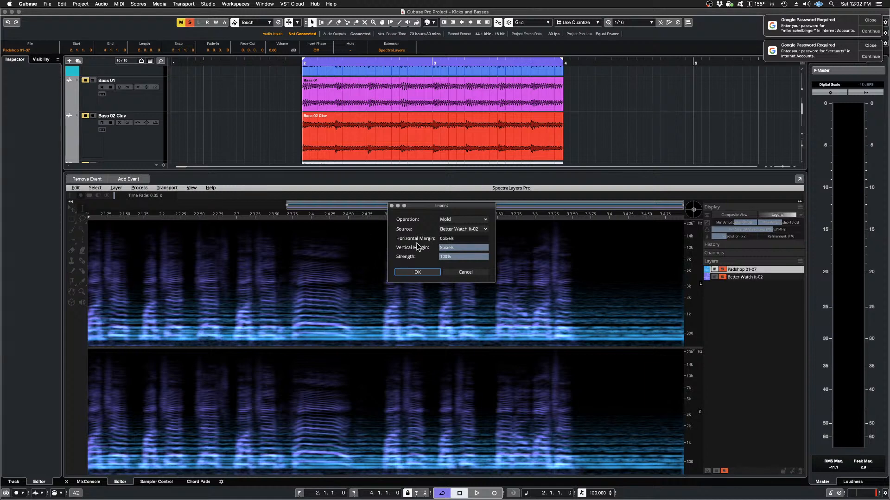
left_click(443, 239)
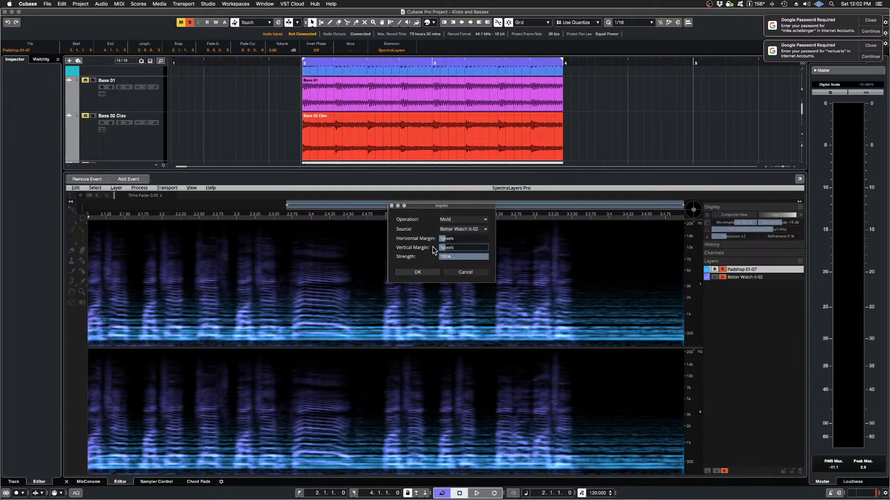
left_click(416, 272)
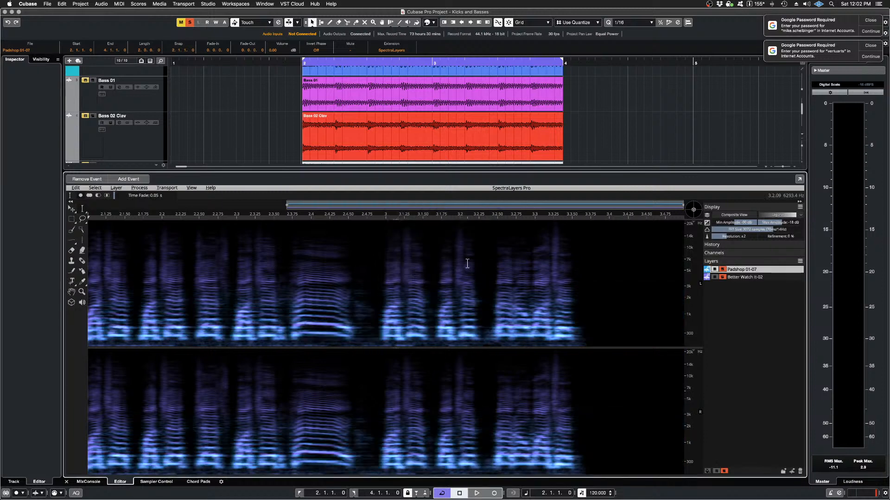
Step: Take the Better Watch It-02 layer out of solo, play the imprinted Padshop 01-07 layer and stop playback
left_click(723, 277)
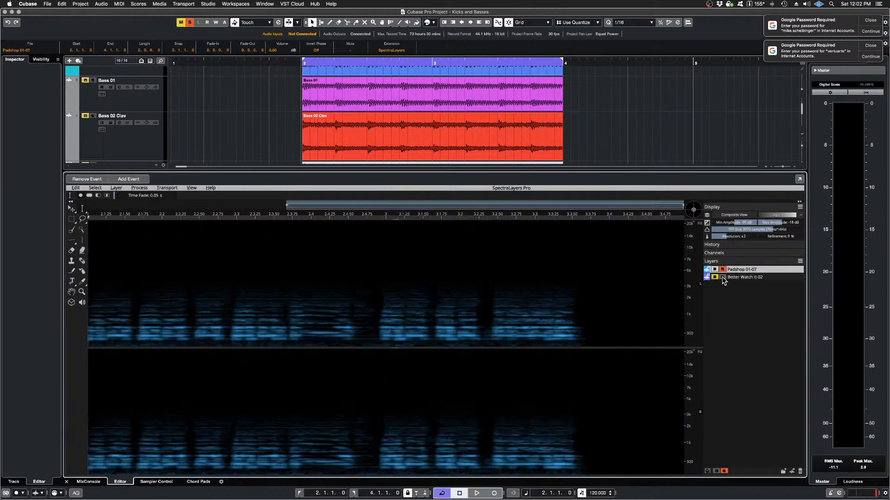
key("space")
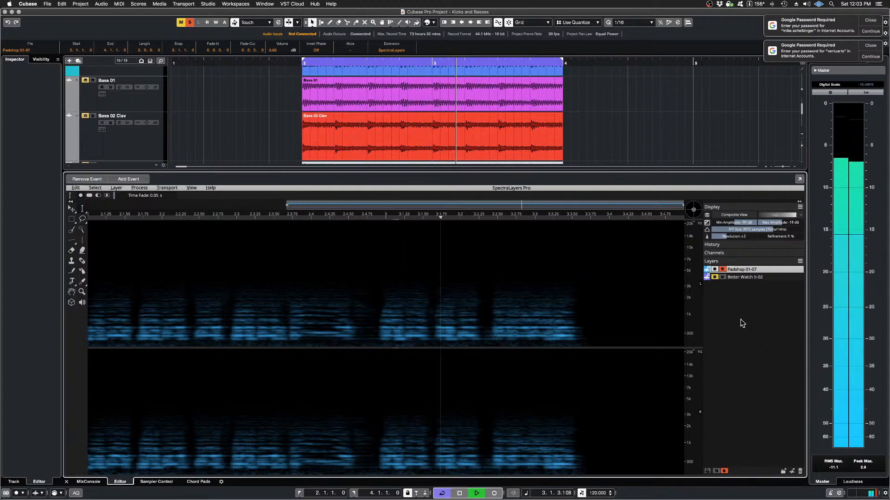
key("space")
Step: Unsolo the Tight Kick with Highs track, play the imprinted pad without the kick and stop playback
scroll(352, 118, "up", 3)
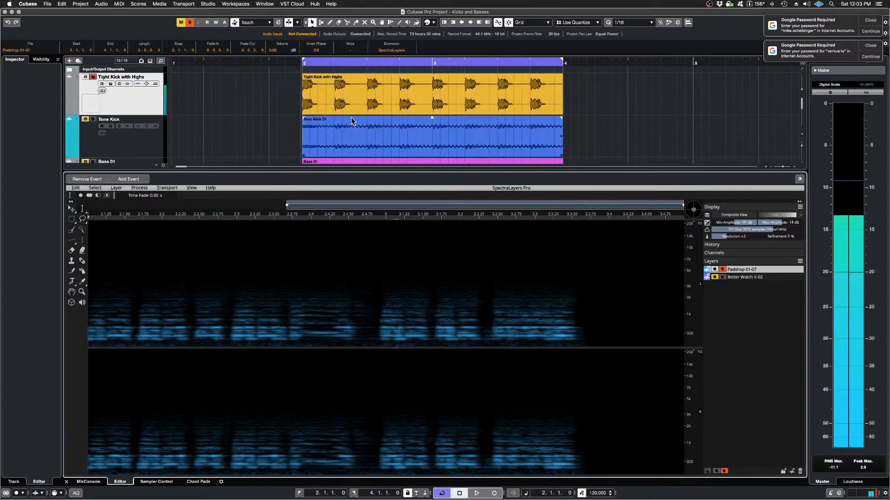
left_click(93, 77)
scroll(495, 291, "down", 3)
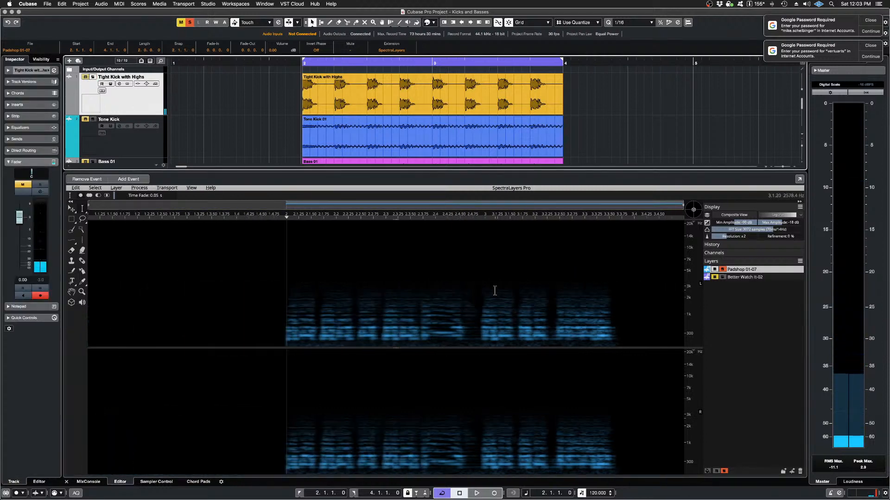
key("space")
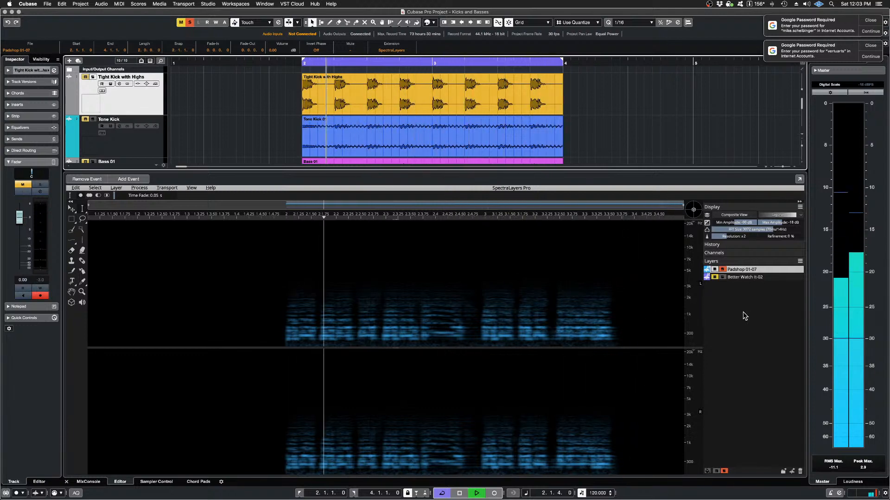
key("space")
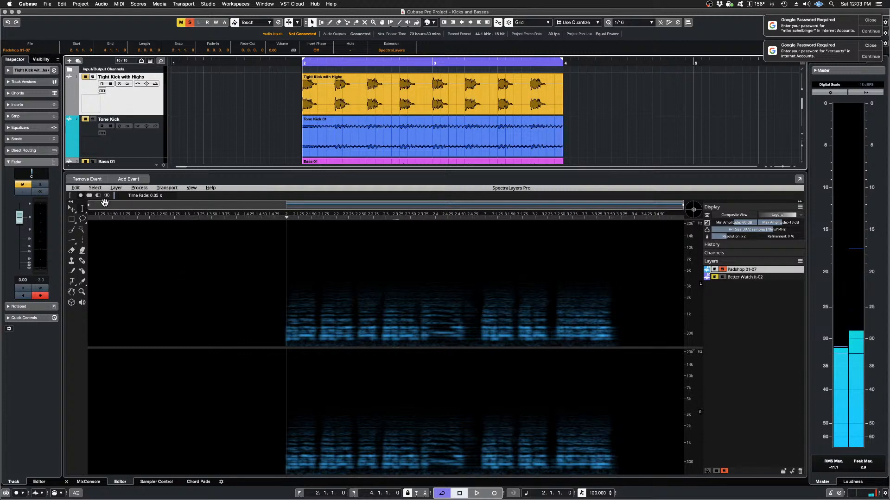
Step: Compare Padshop 01-07 by ear without and with the Mold imprint by undoing and redoing it, playing each version
left_click(76, 187)
left_click(80, 196)
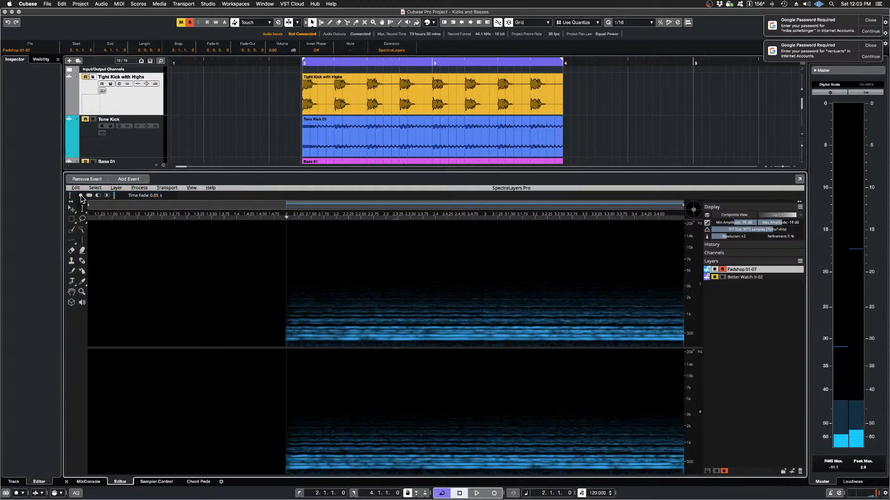
key("space")
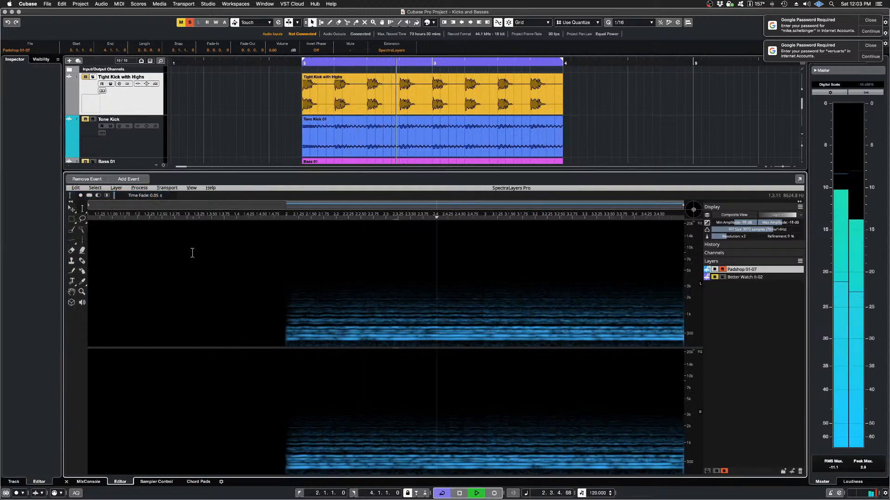
key("space")
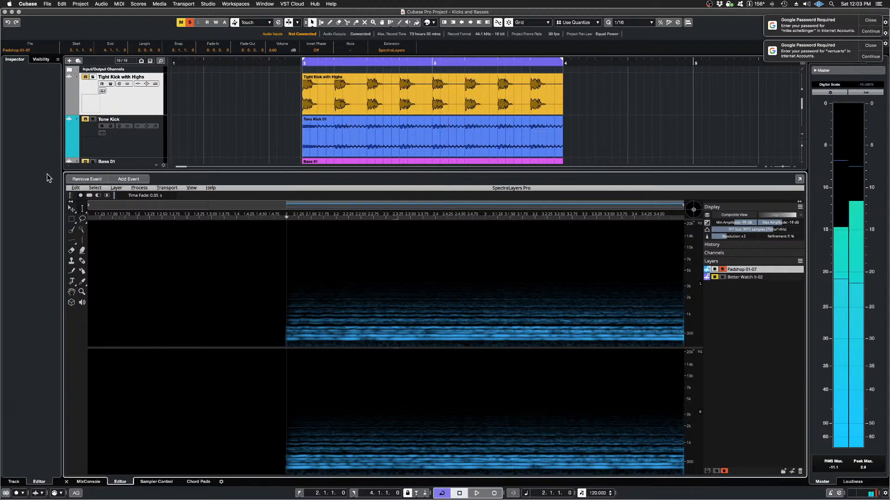
left_click(74, 188)
left_click(91, 206)
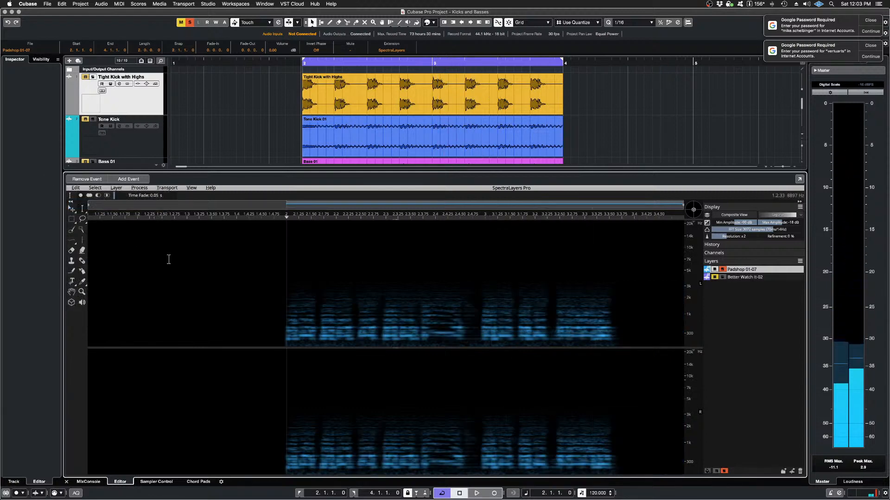
key("space")
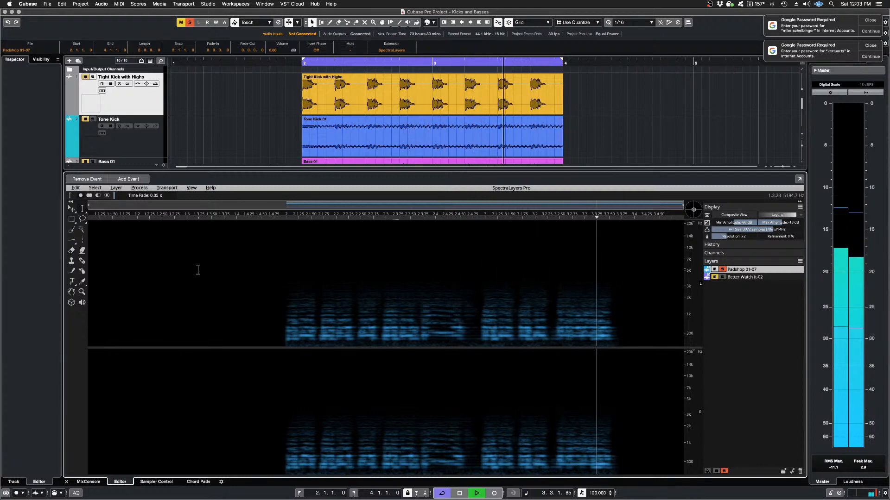
key("space")
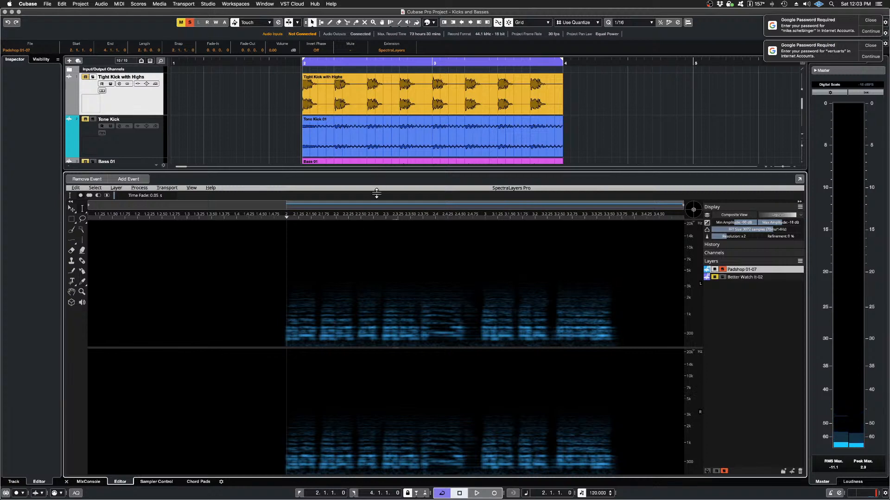
Step: Shrink the SpectraLayers editor and remove the SpectraLayers extension from the Padshop 01-07 and Better Watch It-02 events
left_click_drag(376, 193, 381, 371)
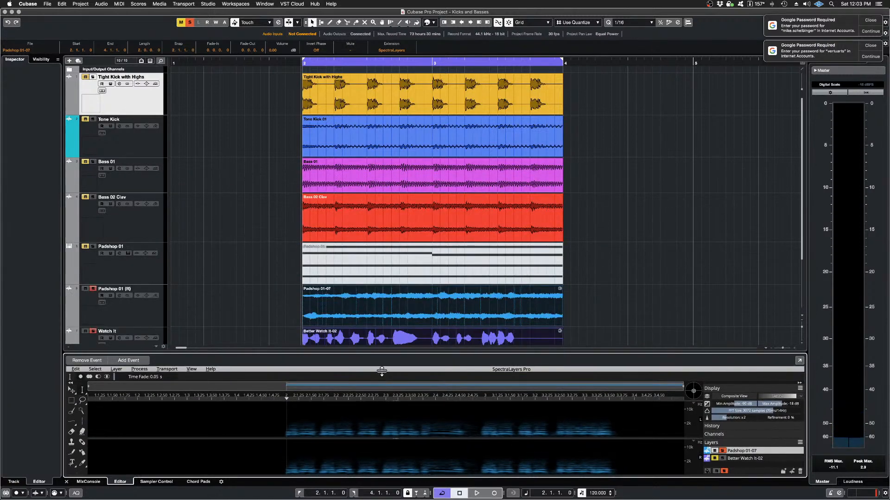
scroll(245, 156, "down", 2)
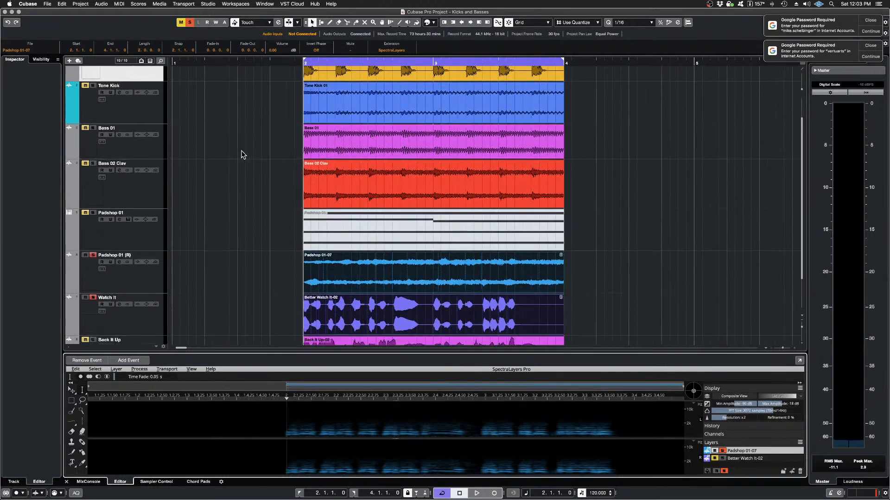
scroll(241, 154, "down", 3)
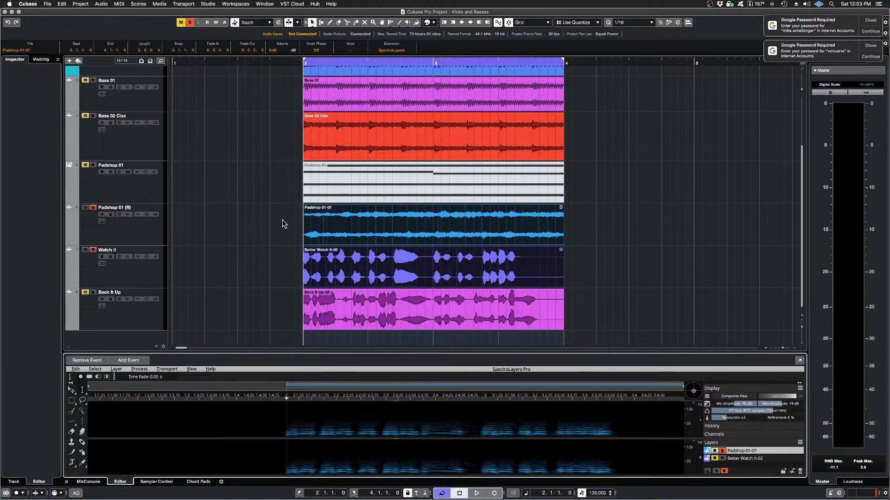
left_click_drag(283, 220, 318, 263)
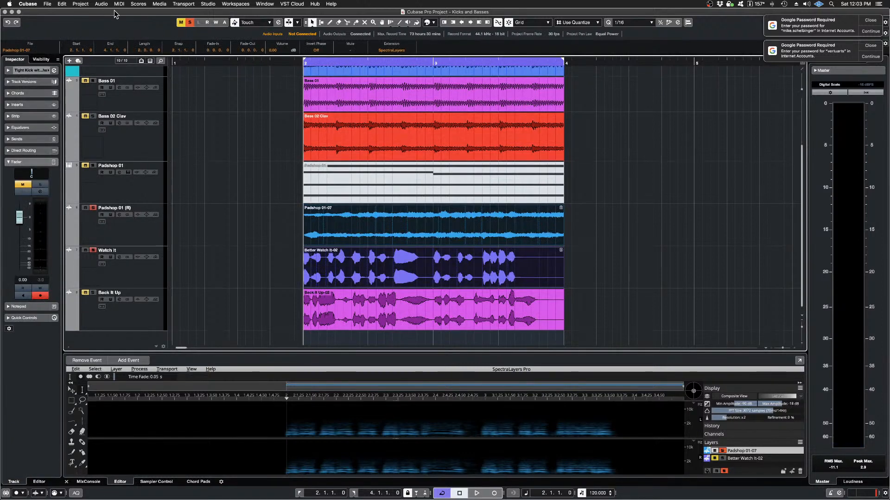
left_click(102, 4)
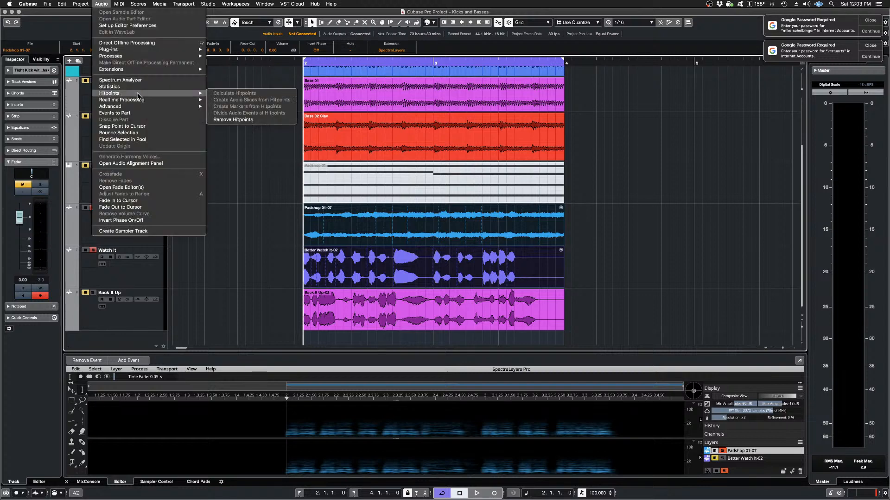
mouse_move(144, 68)
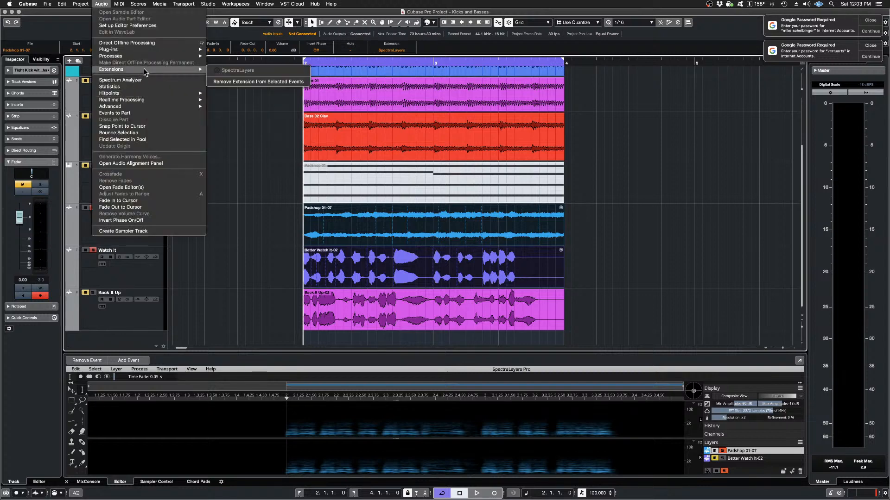
left_click(239, 83)
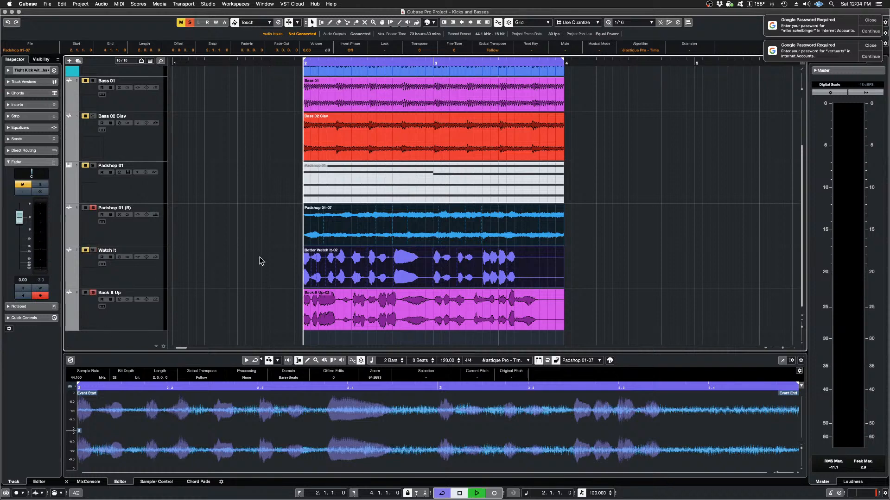
Step: Play the soloed Padshop 01 (R) and Back It Up tracks together and stop playback
key("space")
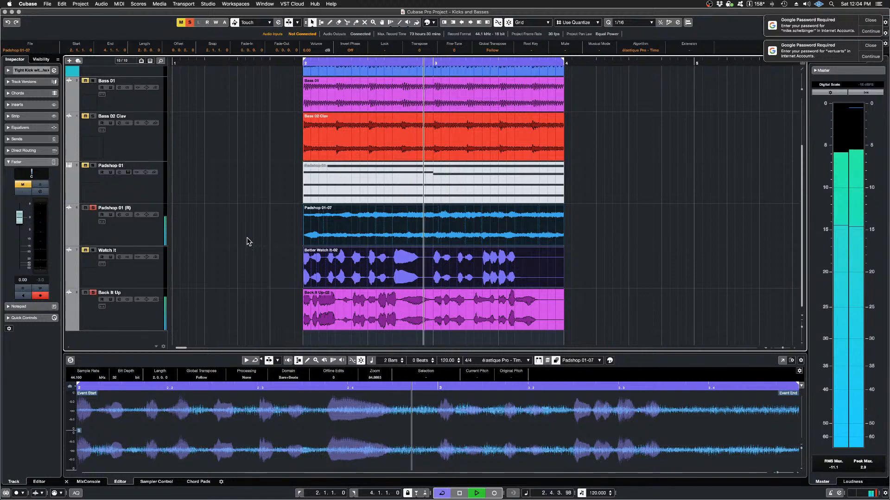
key("space")
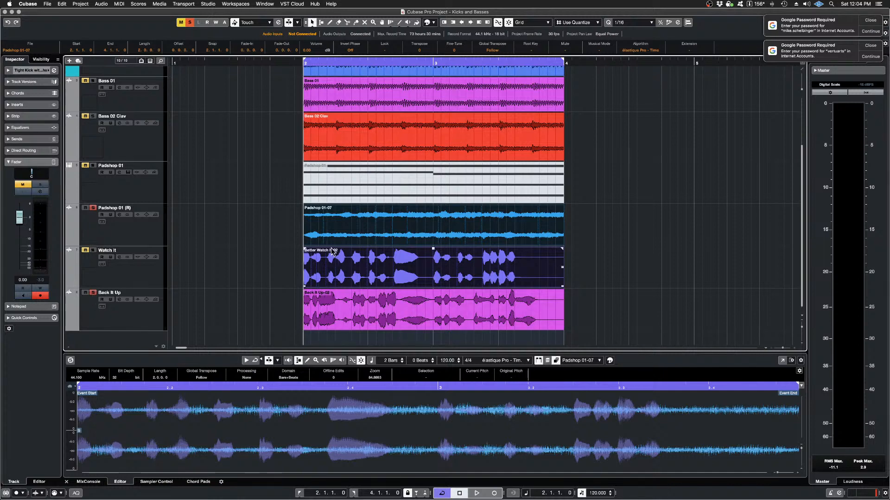
Step: Open the Padshop 01-07 and Back It Up-02 events together in the SpectraLayers extension and enlarge its editor
left_click(292, 232)
left_click(345, 224)
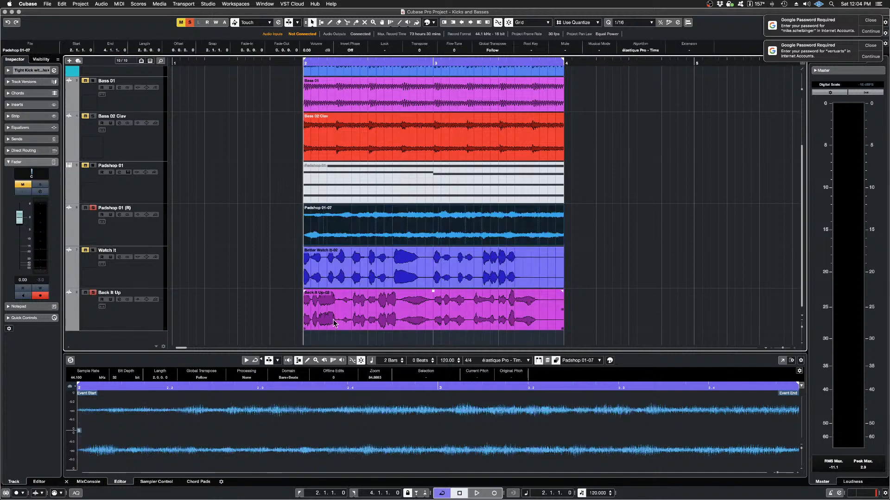
left_click(358, 321, "shift")
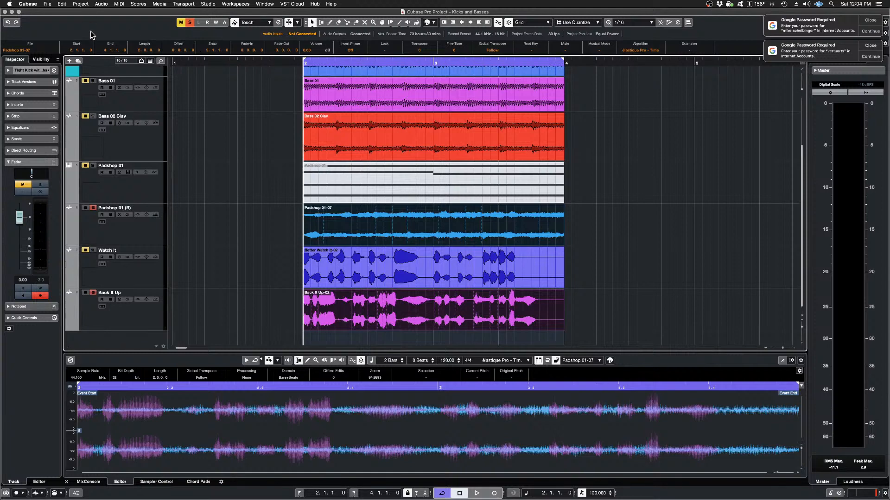
left_click(101, 4)
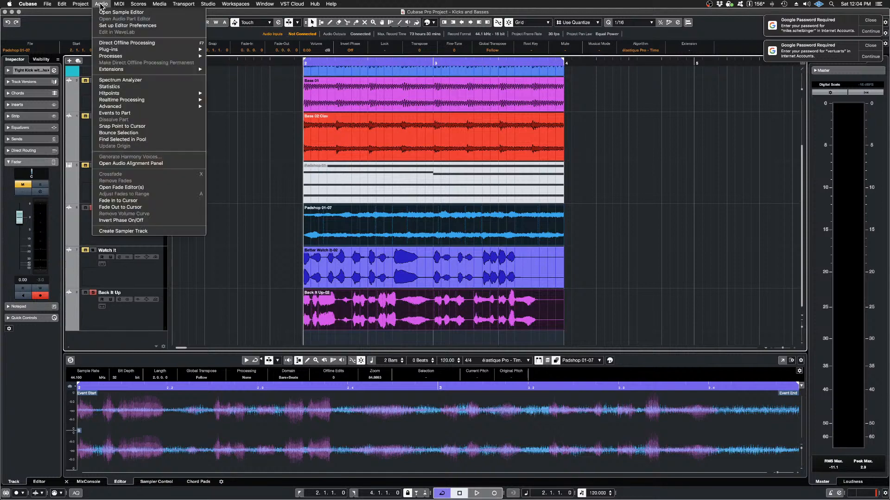
mouse_move(138, 70)
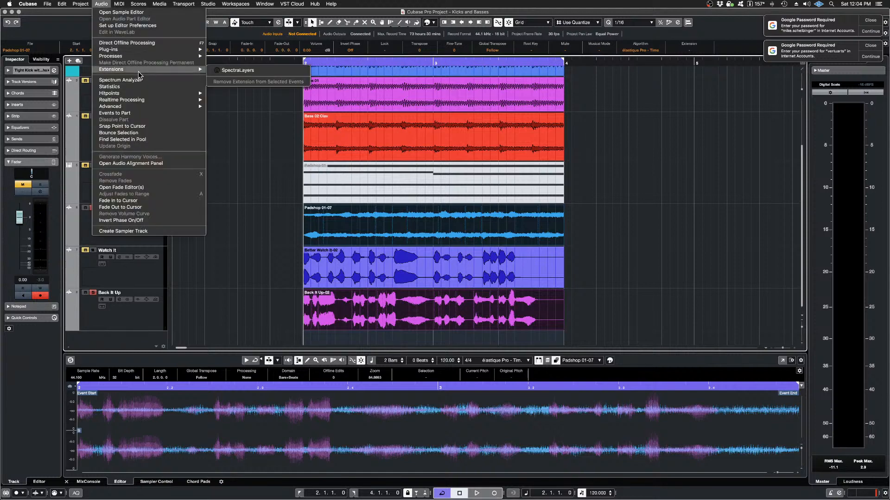
left_click(230, 71)
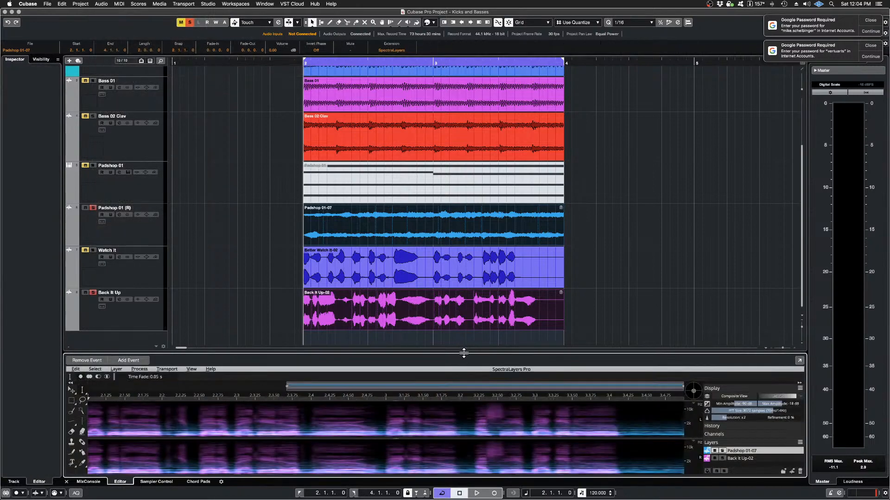
left_click_drag(463, 353, 455, 186)
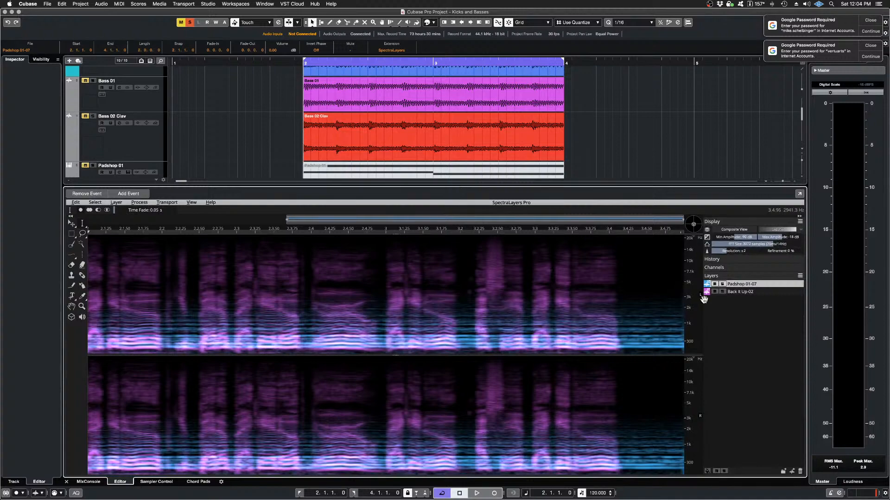
Step: Solo and play the Back It Up-02 layer, stop playback, and briefly shrink the editor to check the project's tracks
left_click(722, 292)
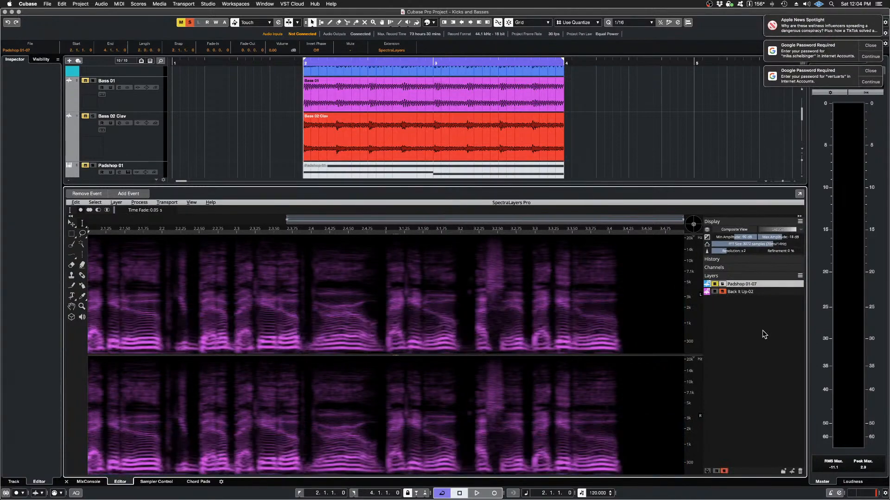
key("space")
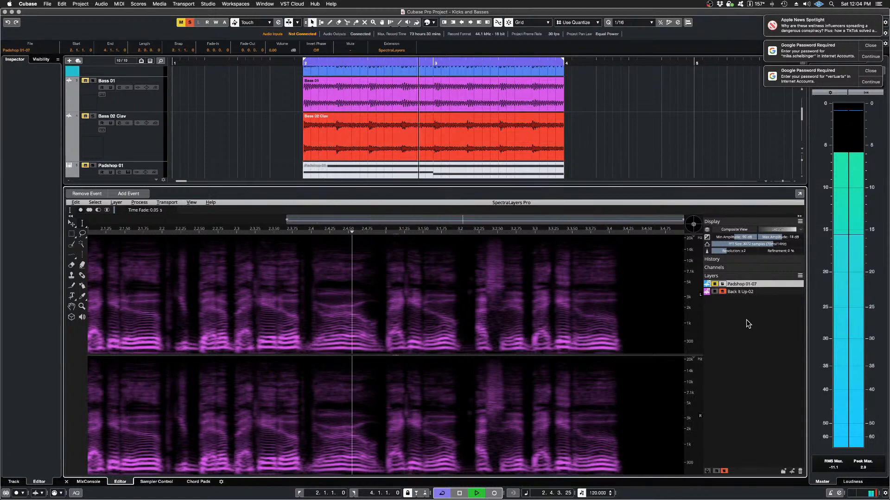
key("space")
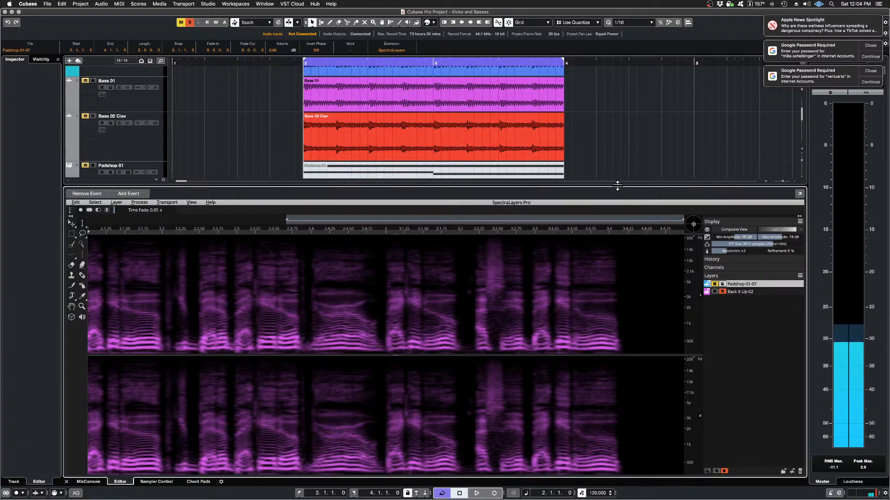
left_click_drag(617, 186, 615, 376)
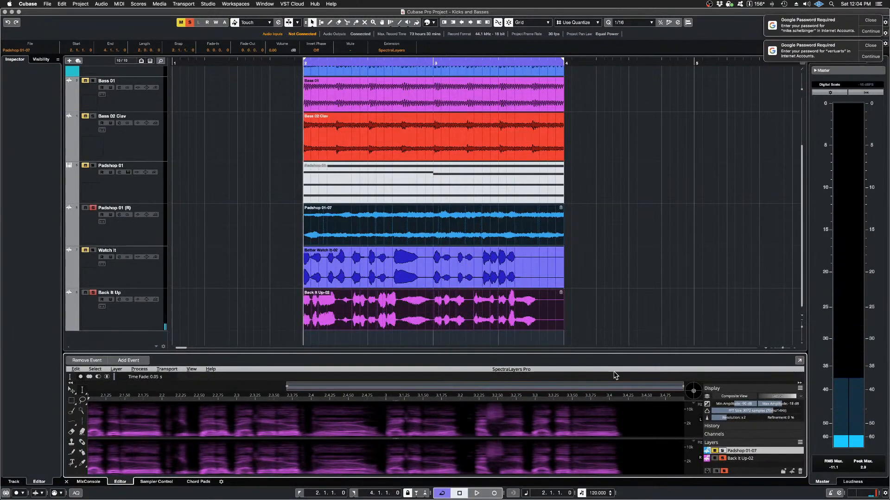
left_click_drag(622, 295, 621, 198)
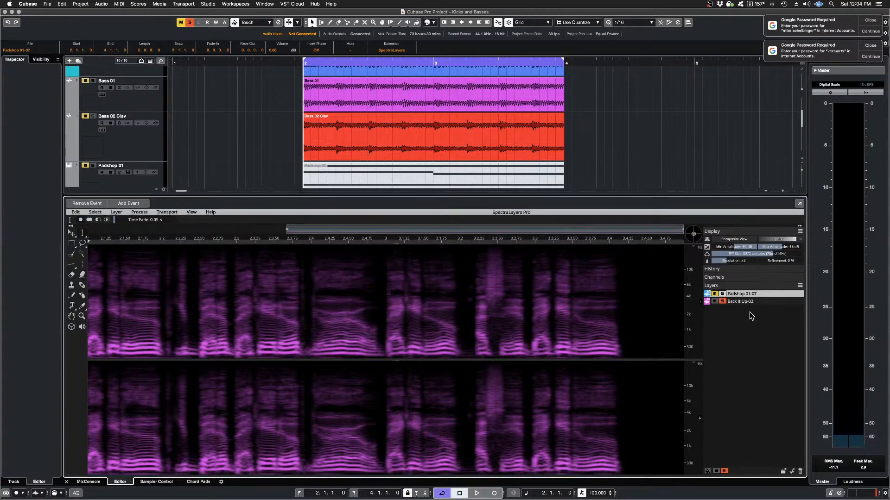
Step: Solo the Padshop 01-07 layer, mute the Back It Up-02 layer, play the pad alone and stop playback
left_click(723, 294)
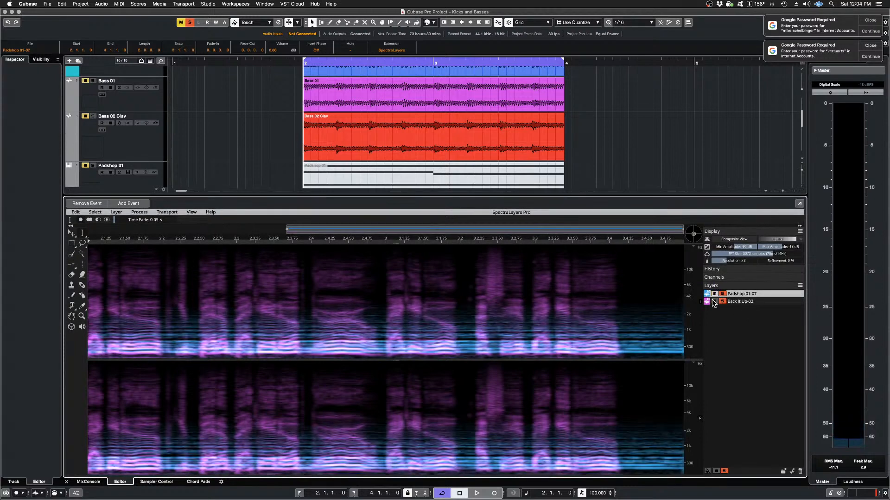
left_click(714, 301)
key("space")
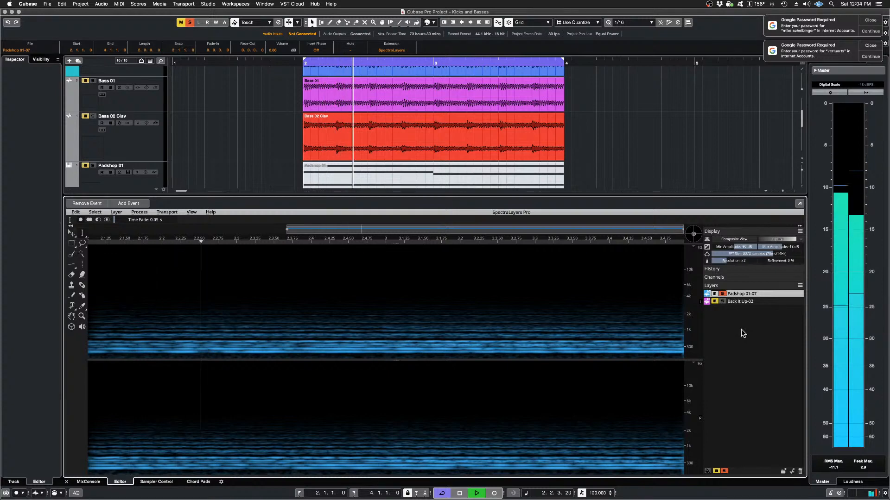
key("space")
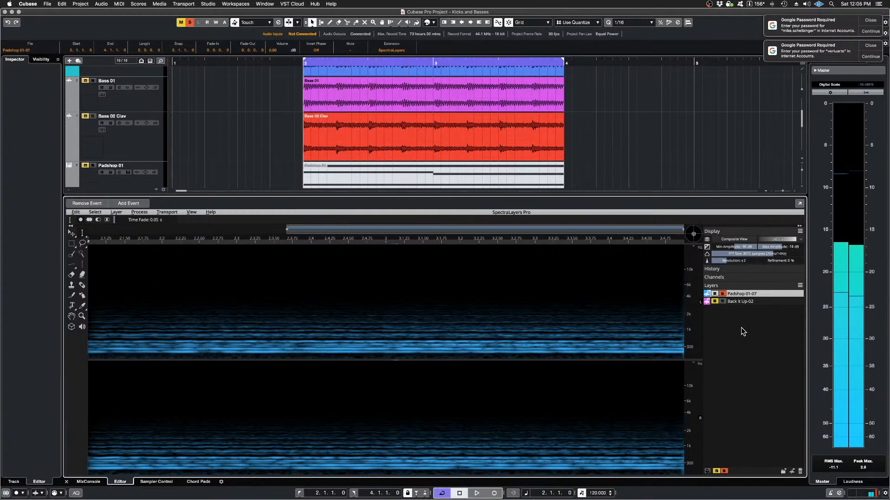
Step: Solo the Back It Up-02 layer and imprint it on Padshop 01-07 with the Mold operation, 0-pixel horizontal margin and 100% strength
left_click(721, 302)
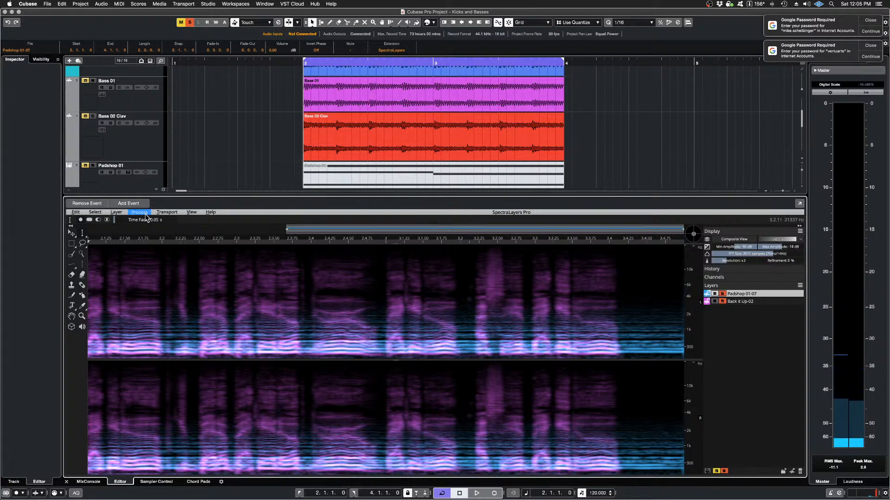
left_click(139, 212)
left_click(155, 239)
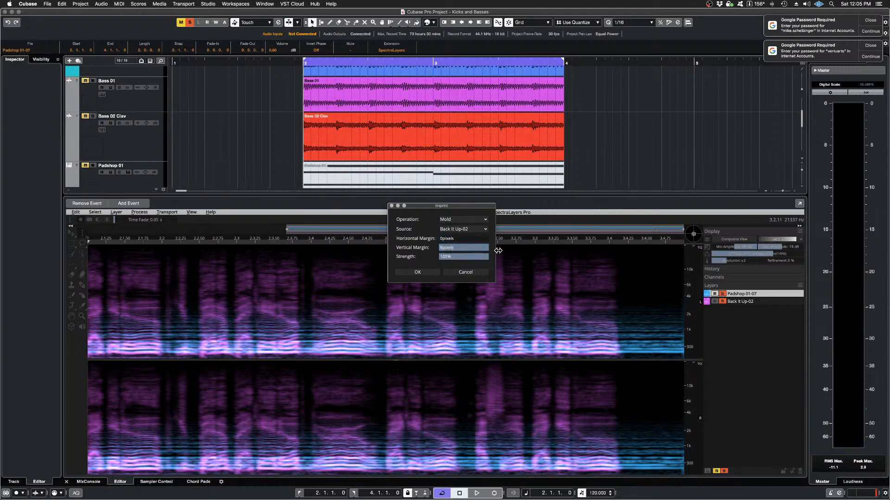
left_click(412, 273)
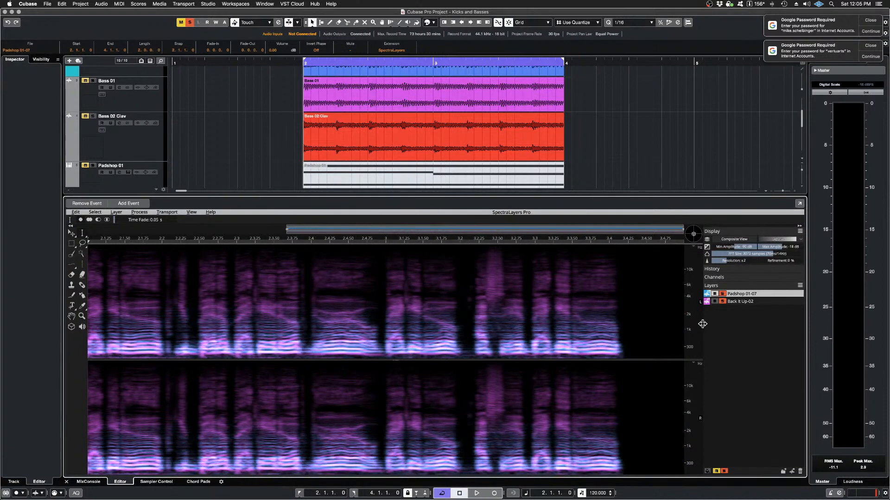
Step: Mute the Back It Up-02 layer, play the imprinted Padshop 01-07 layer alone twice and stop playback
left_click(714, 302)
key("space")
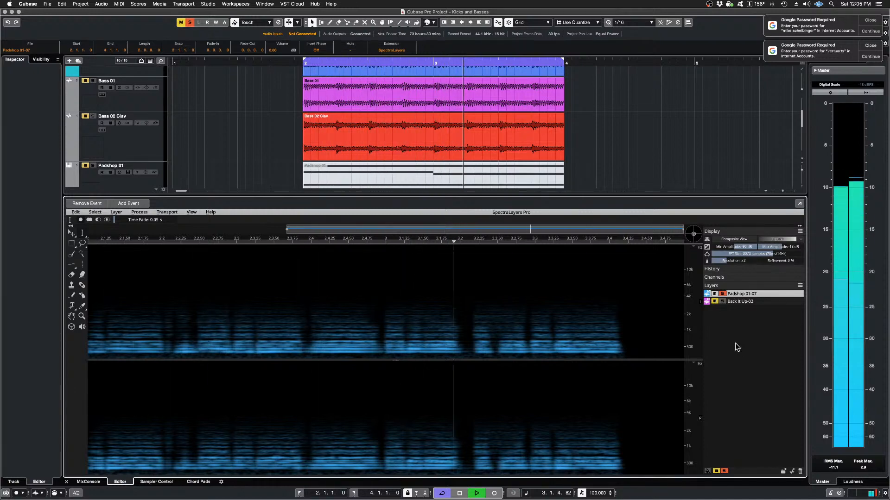
key("space")
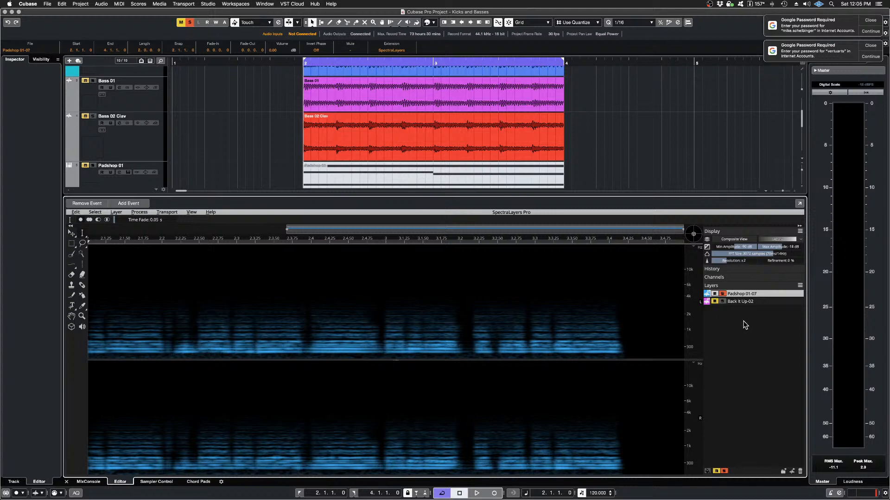
key("space")
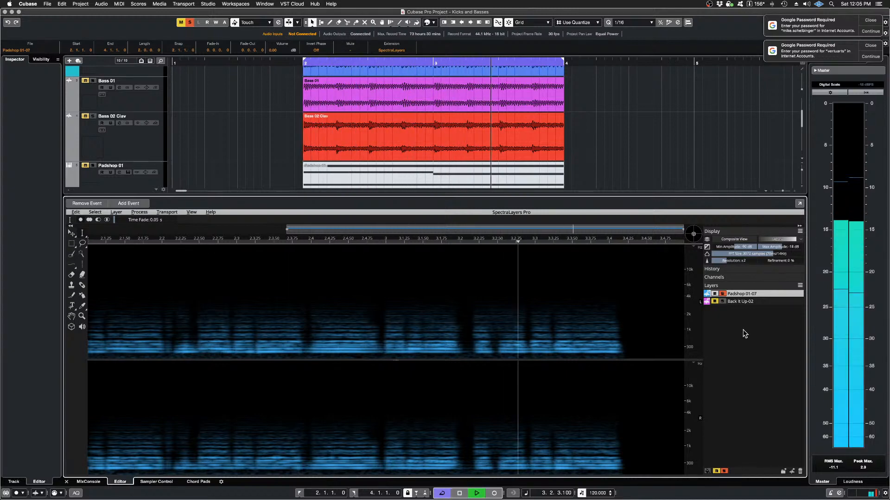
key("space")
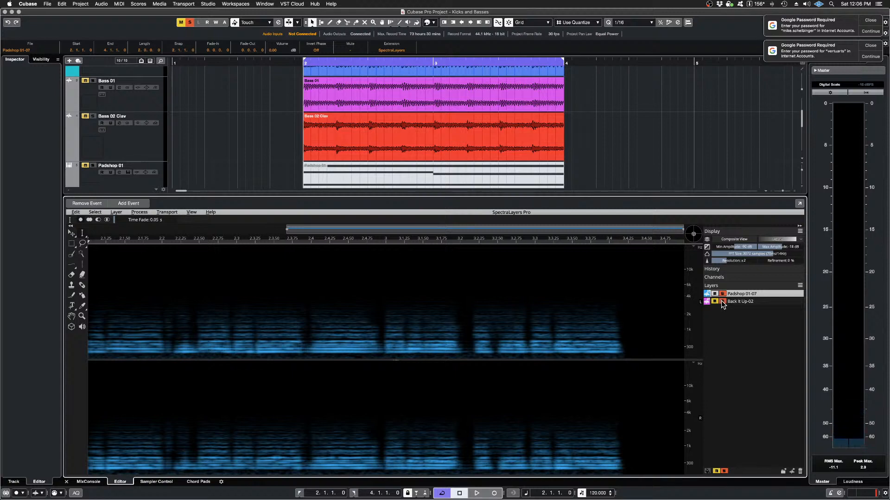
Step: Compare the imprinted pad with and without the Back It Up-02 layer by toggling that layer's solo during playback, ending with playback stopped
left_click(721, 301)
key("space")
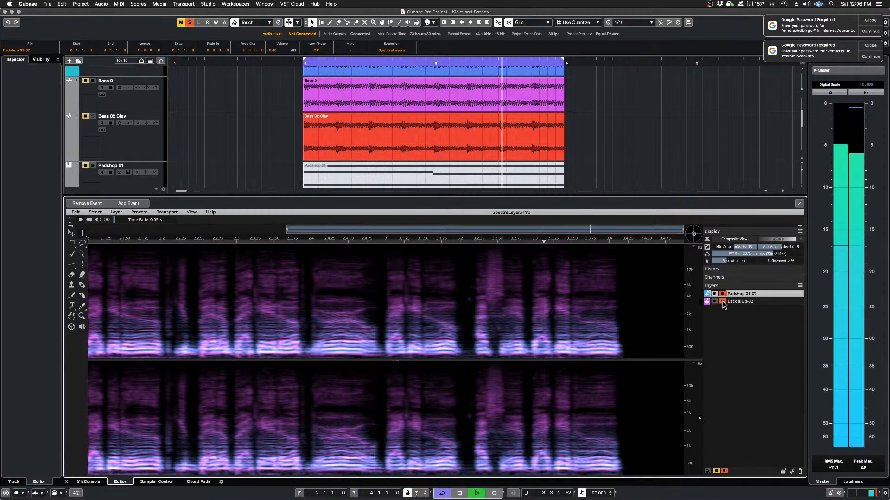
key("space")
left_click(722, 302)
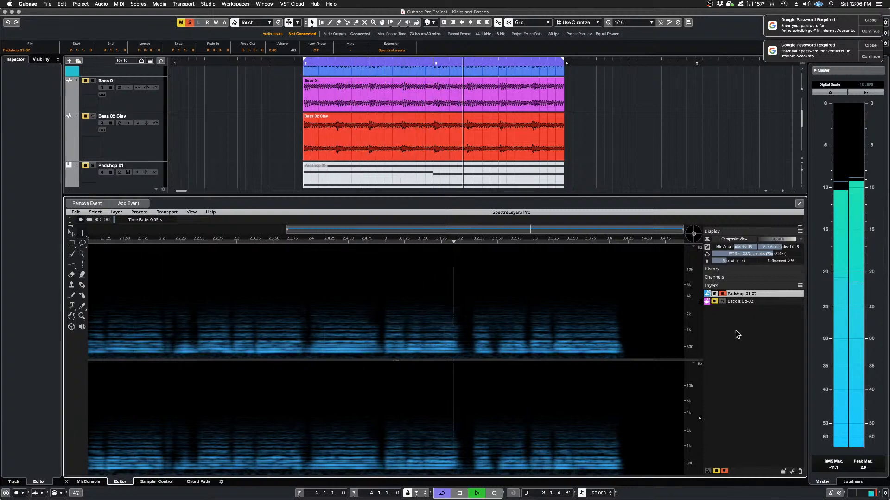
key("space")
Step: Undo the Mold imprint and reapply it from Back It Up-02 with a small horizontal margin, a 0-pixel vertical margin and 100% strength
left_click(75, 213)
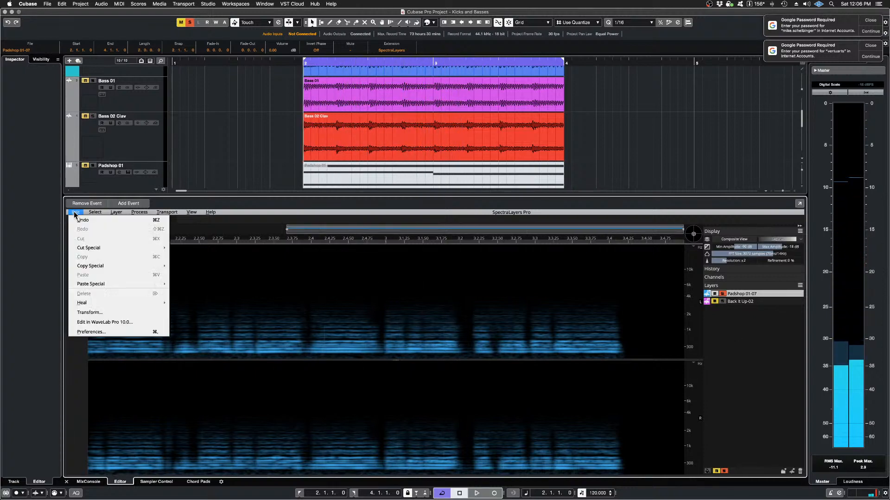
left_click(83, 221)
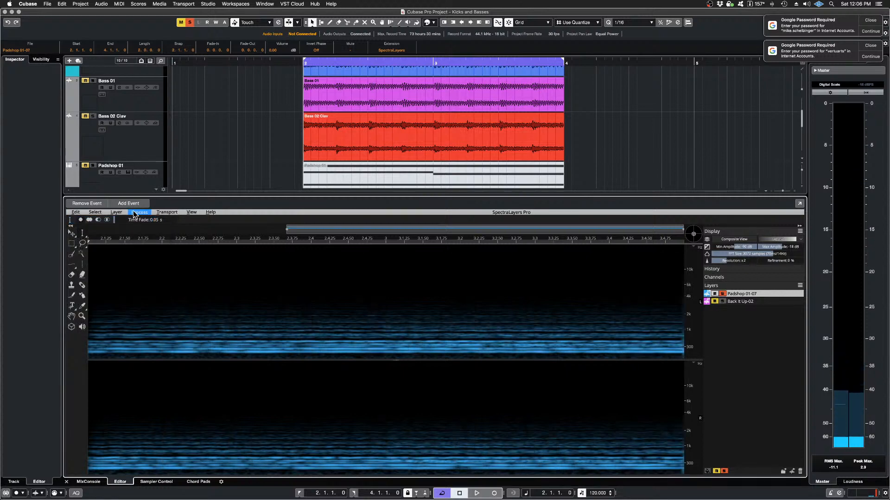
left_click(139, 213)
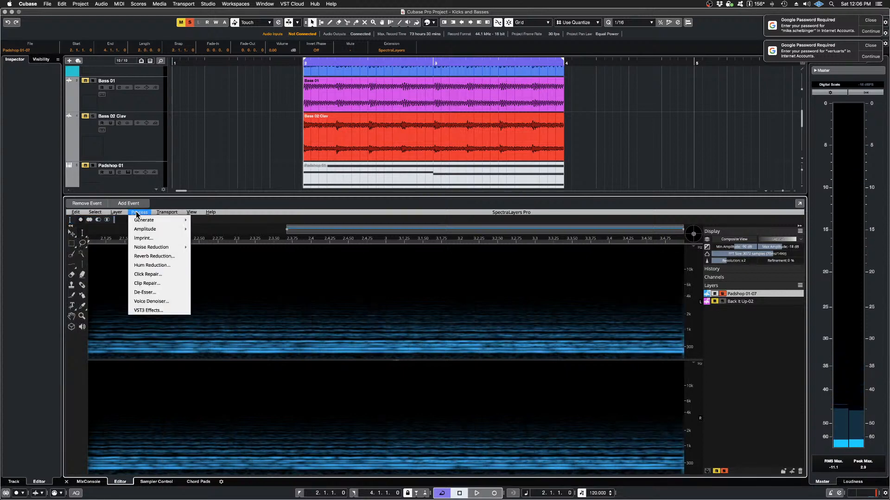
left_click(143, 237)
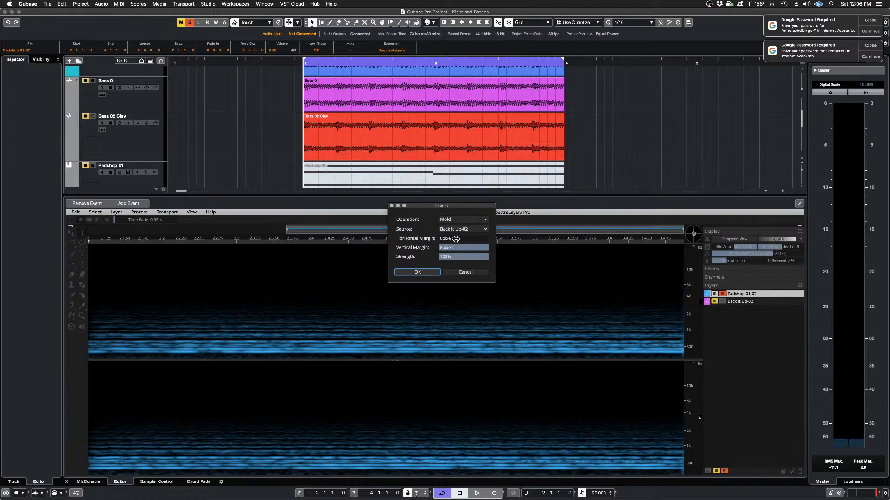
left_click(442, 238)
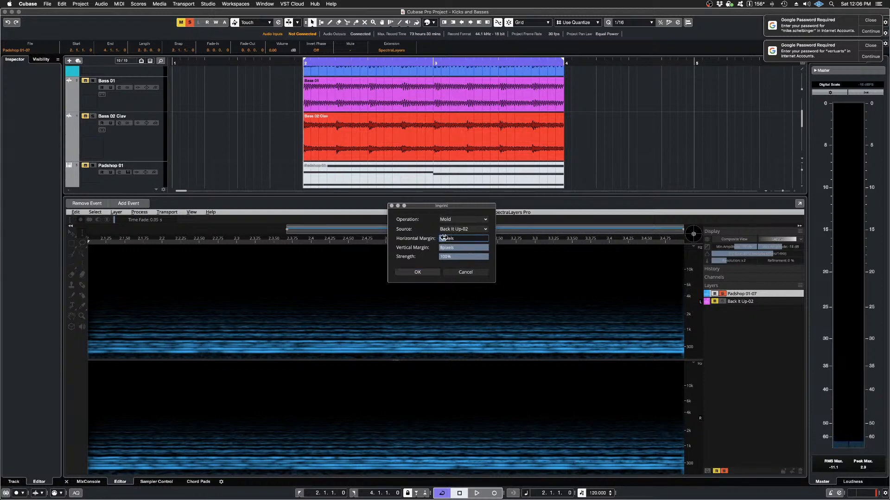
left_click(482, 248)
left_click_drag(481, 248, 465, 250)
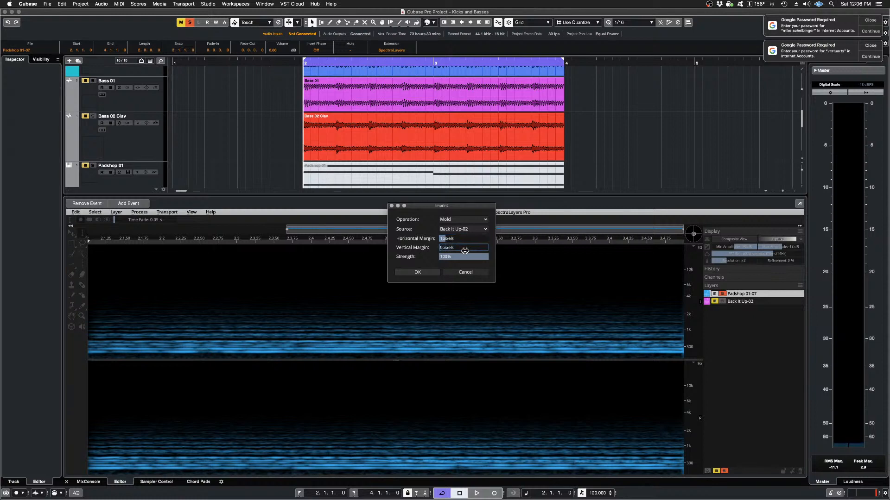
left_click(417, 272)
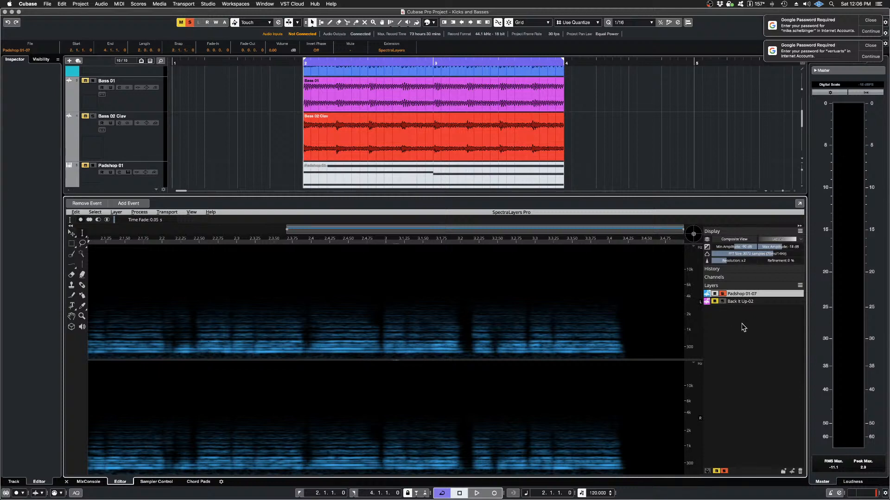
Step: Play the new imprint together with the soloed Tight Kick with Highs track, briefly add the Back It Up-02 layer, and stop playback
key("space")
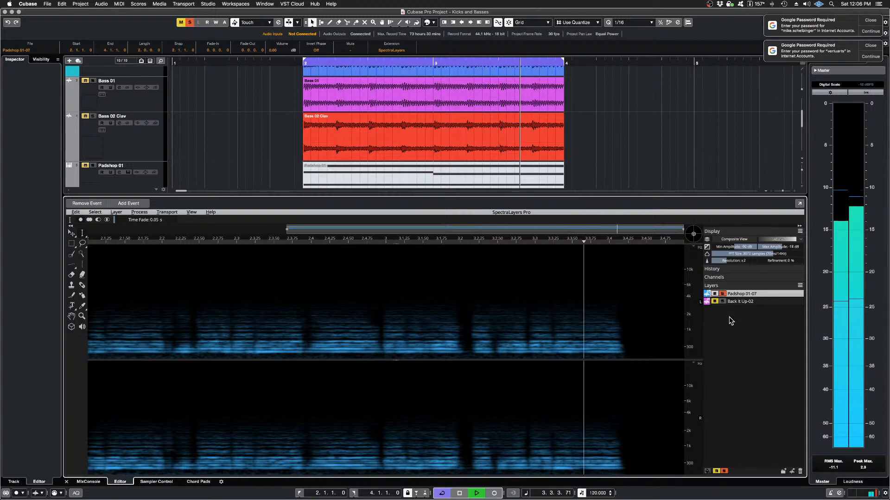
scroll(271, 138, "up", 2)
scroll(269, 137, "up", 2)
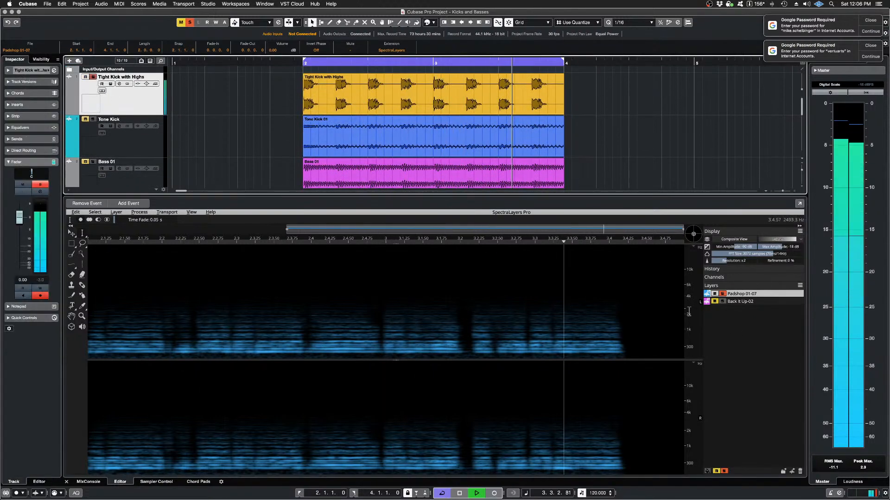
scroll(577, 329, "down", 2)
scroll(577, 329, "up", 1)
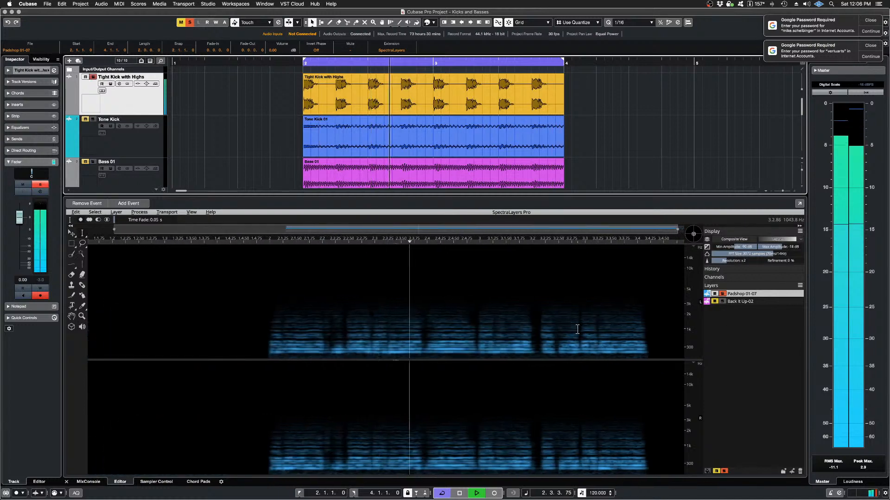
left_click(722, 301)
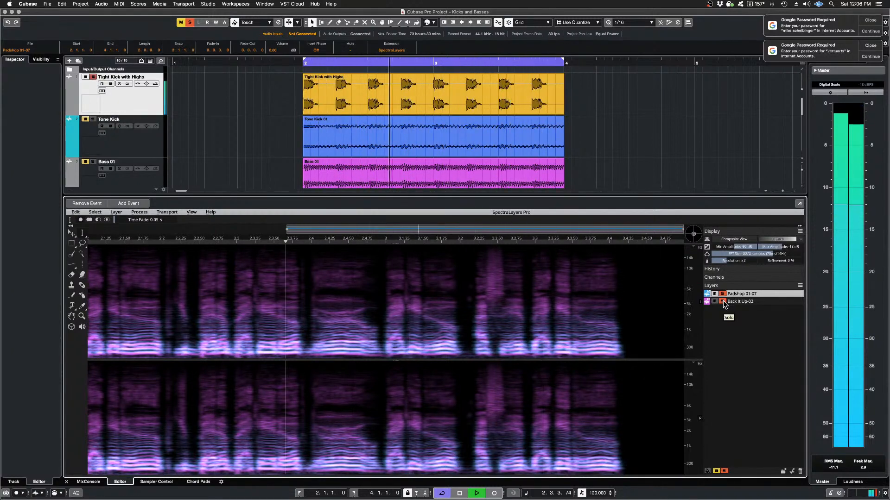
left_click(723, 301)
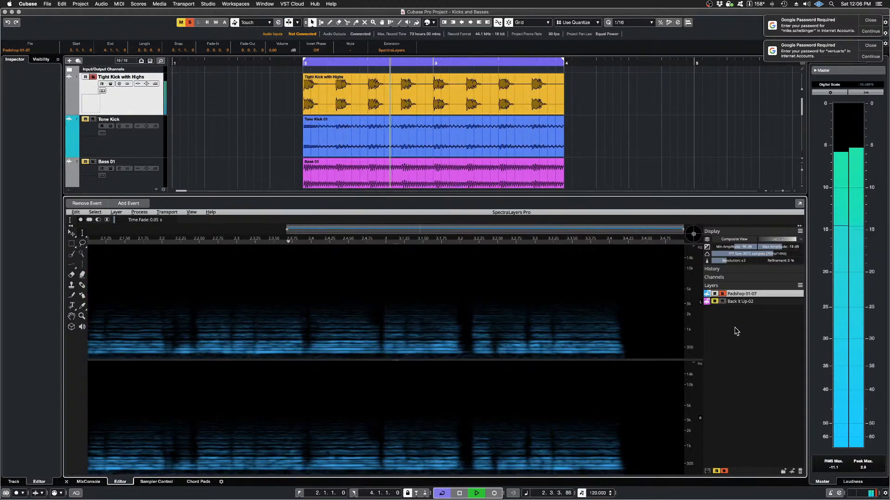
key("space")
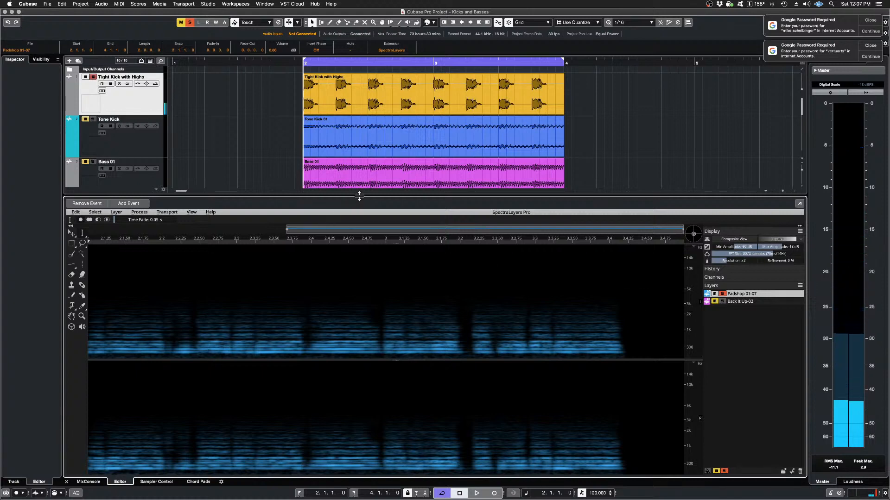
Step: Shrink the SpectraLayers editor to reveal the project's tracks and mute the Padshop 01 (R) track
left_click_drag(359, 195, 351, 385)
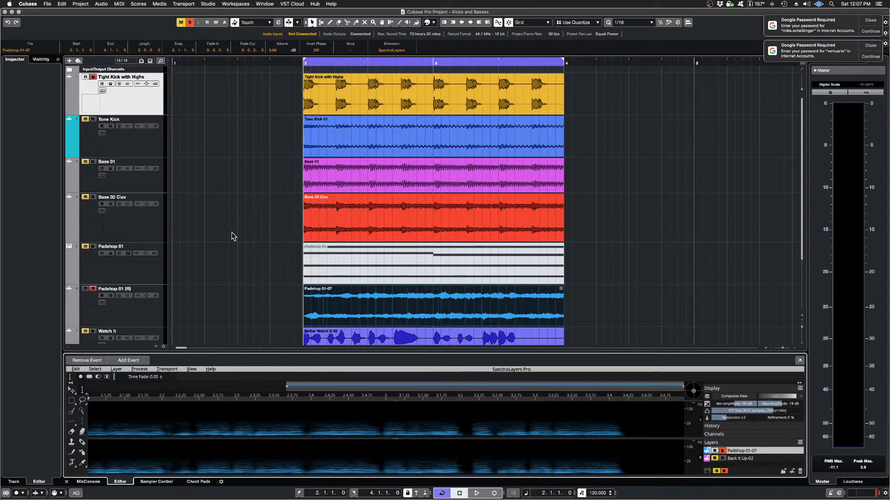
left_click(85, 290)
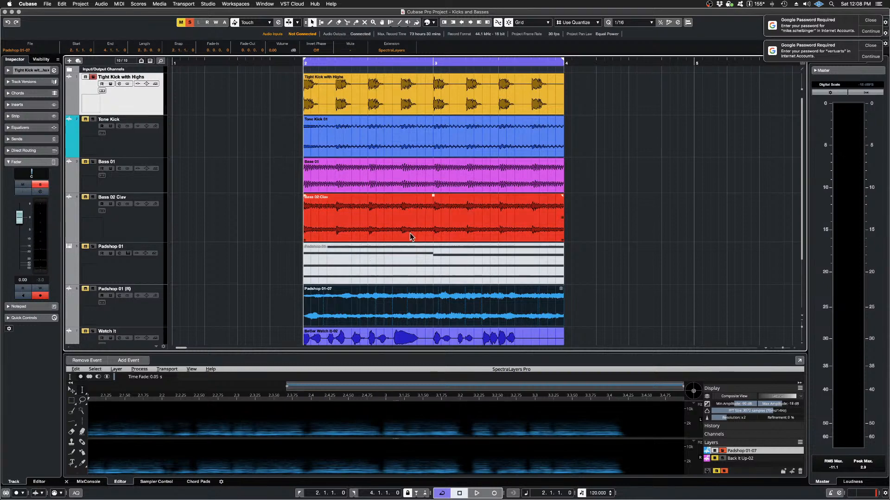
scroll(410, 234, "down", 3)
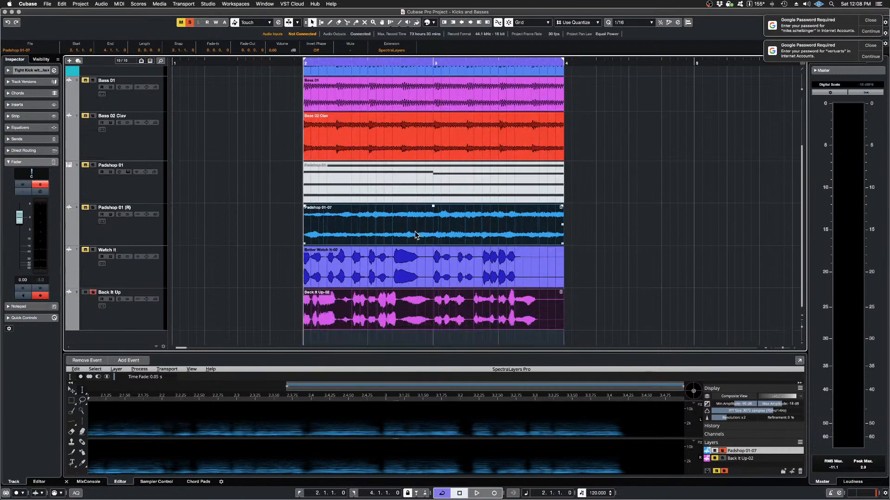
Step: Select the Padshop 01-07 and Back It Up-02 layers in turn, then return to the pad layer
left_click(740, 451)
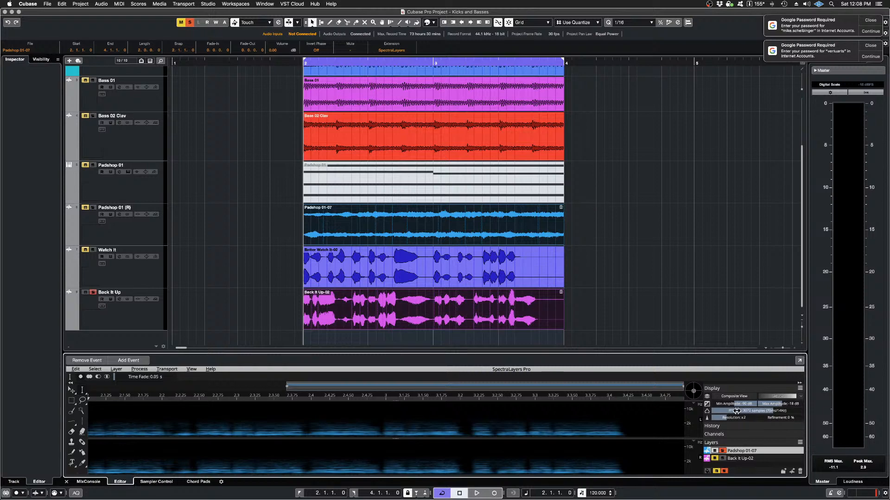
left_click(747, 459)
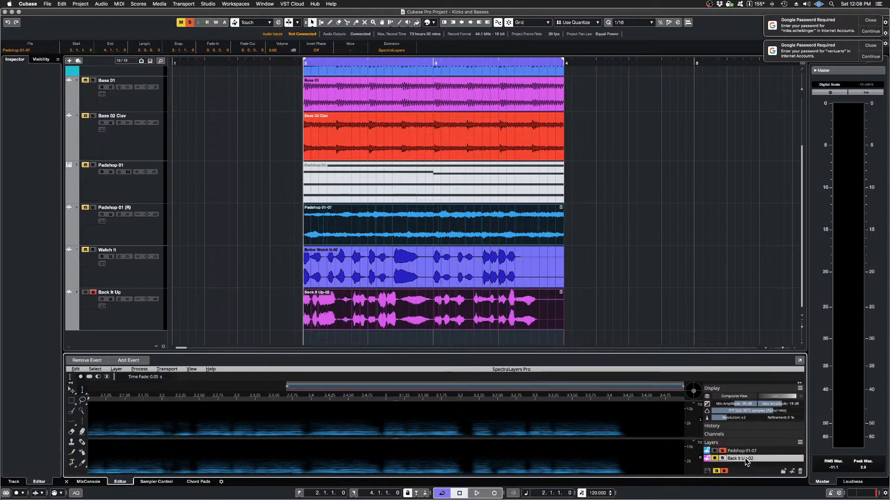
left_click(741, 451)
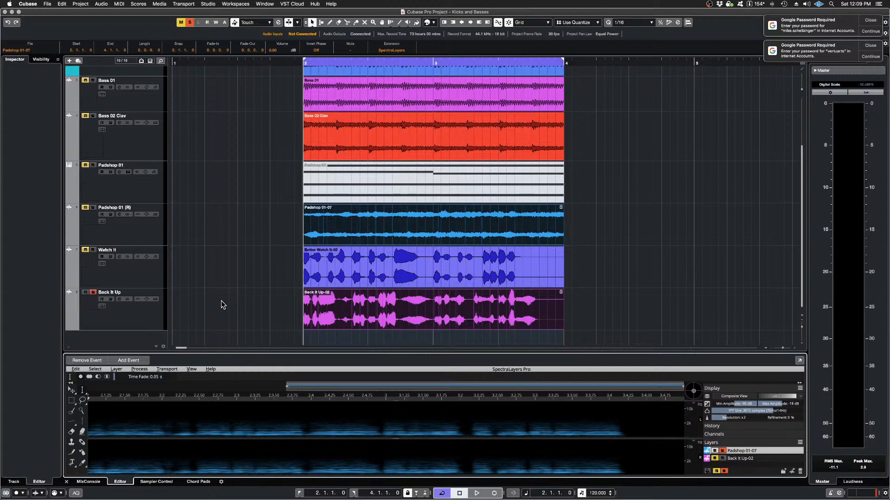
Step: Mute the Back It Up track and dismiss the two account password notifications
left_click(84, 297)
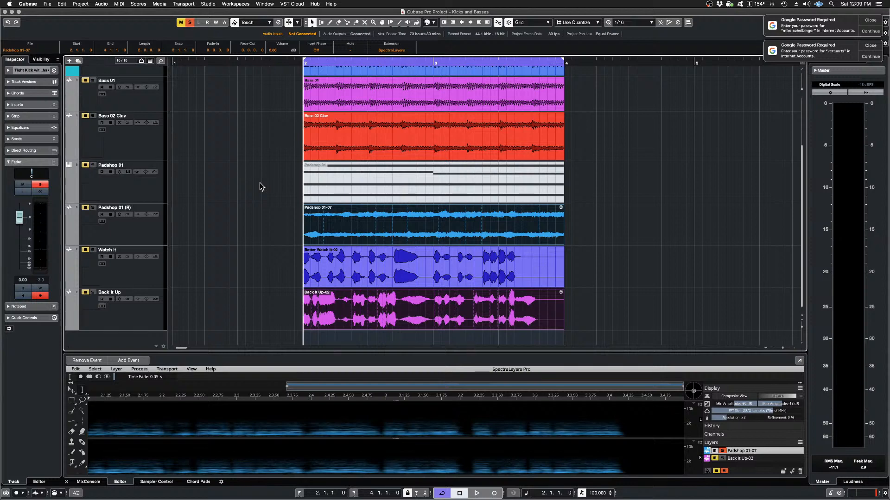
left_click(869, 21)
left_click(869, 22)
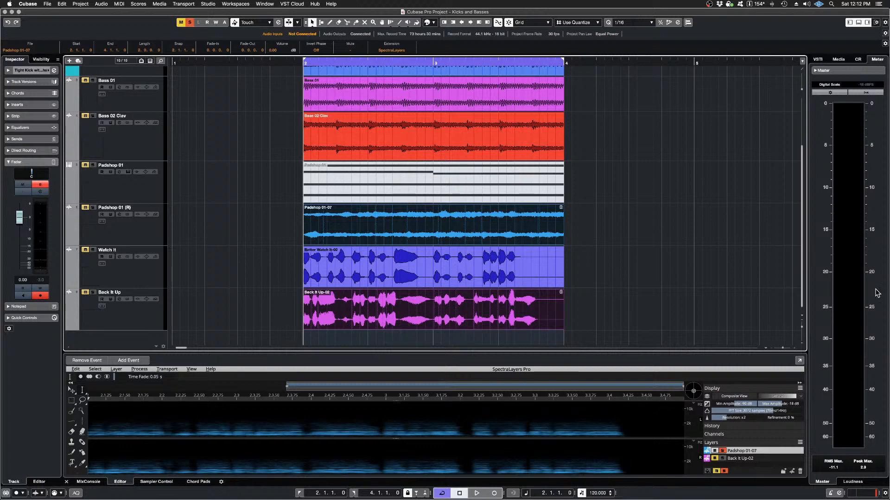
Step: Solo the Watch It track, play the loop and stop playback
left_click(538, 230)
left_click(93, 249)
key("space")
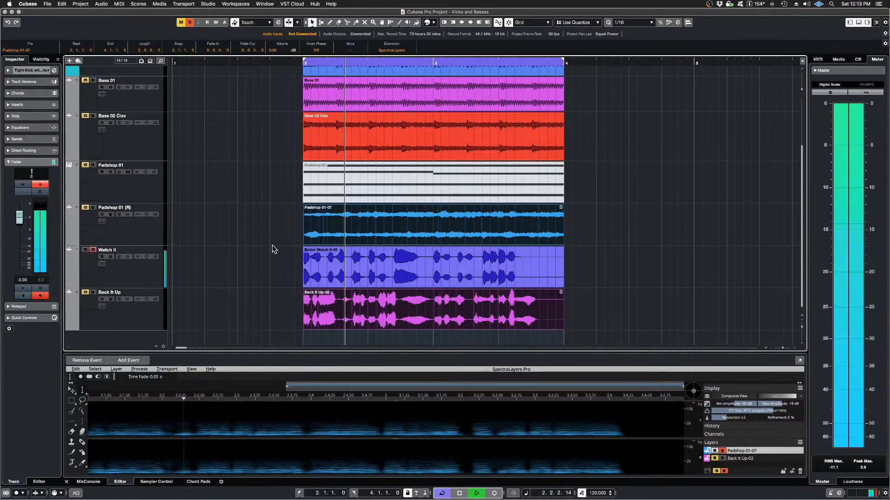
key("space")
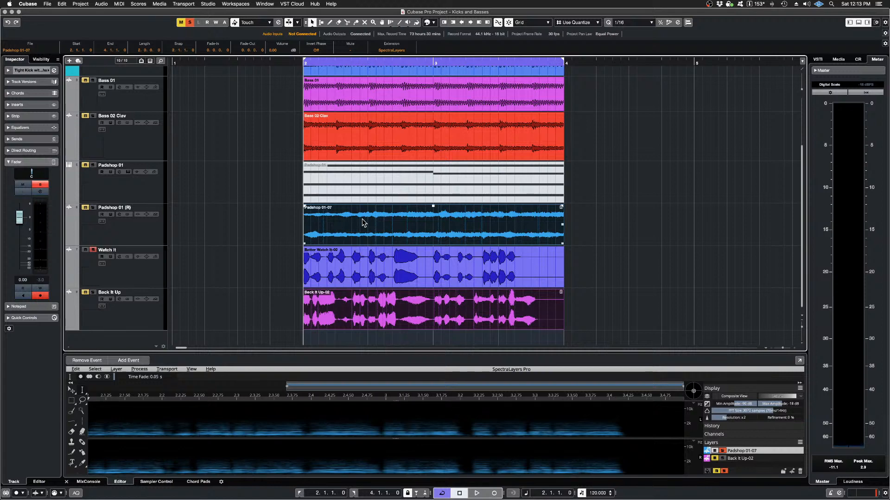
left_click(334, 268)
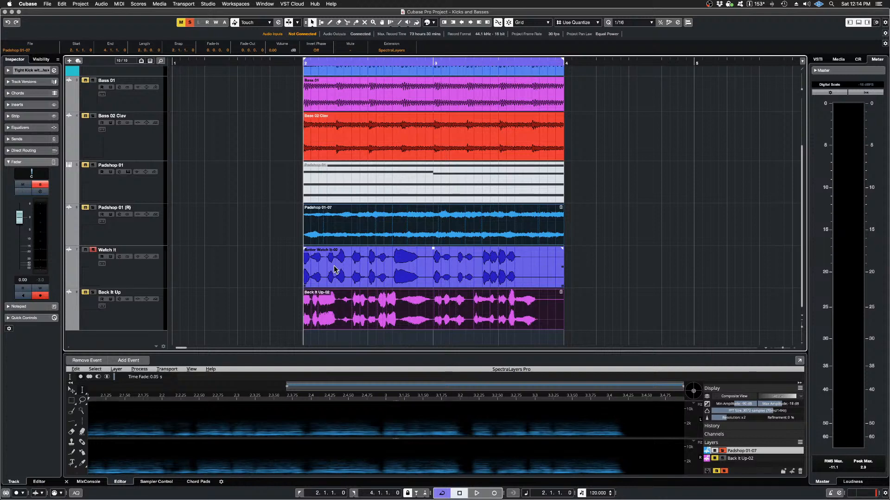
left_click(701, 231)
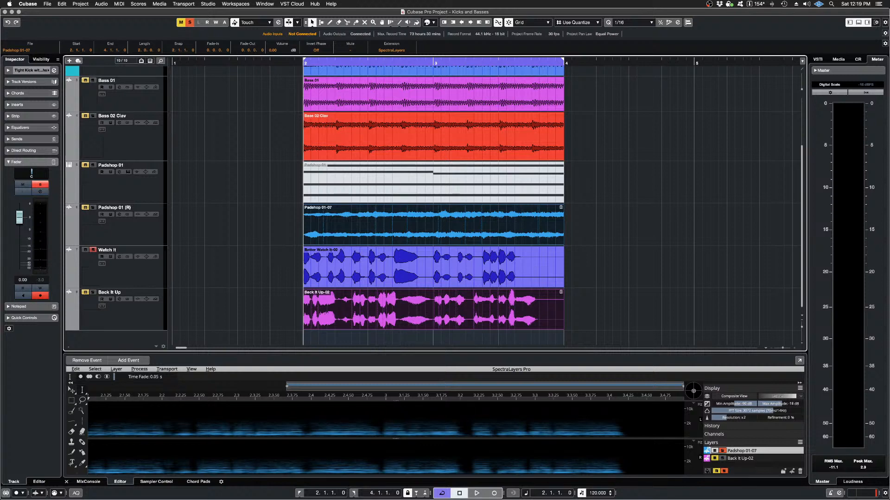
Step: Open the About This Mac overview to check the macOS version and hardware specifications, and close it
left_click(9, 4)
mouse_move(18, 4)
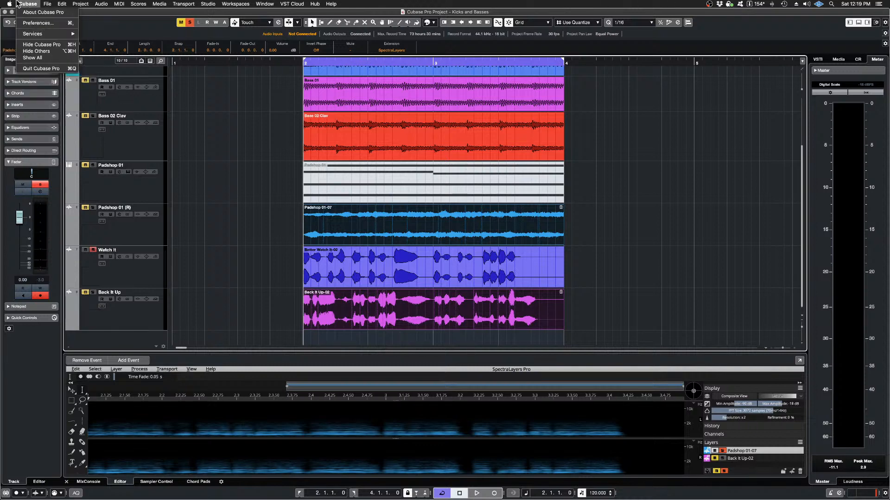
left_click(28, 12)
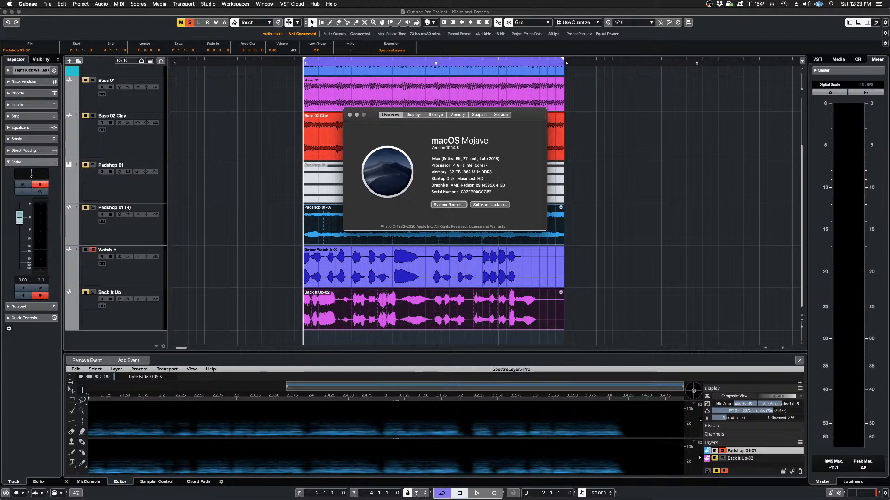
left_click(349, 115)
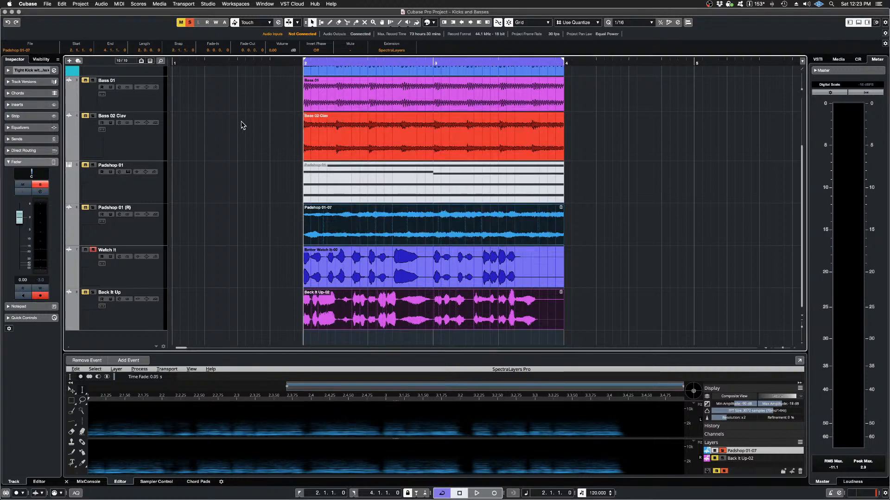